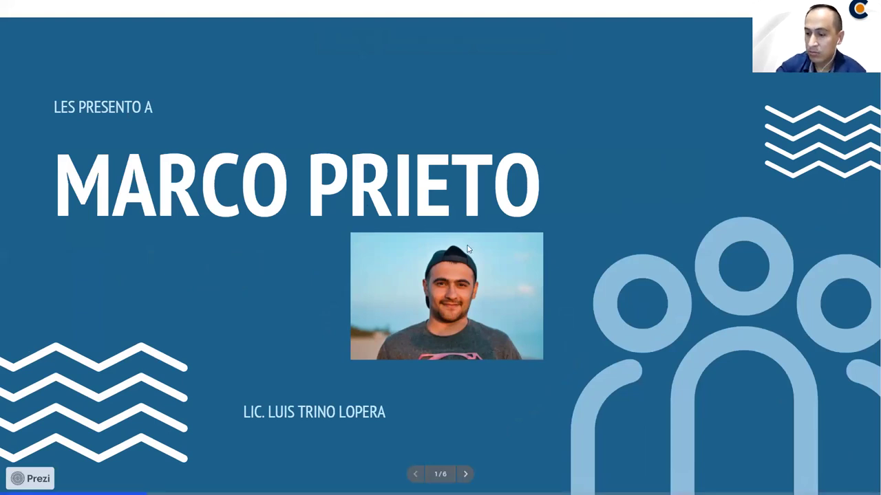
# Advance to slide 2/6, HISTORIA, about 5.000 backpacks imported in November 2020
pyautogui.press('Right')
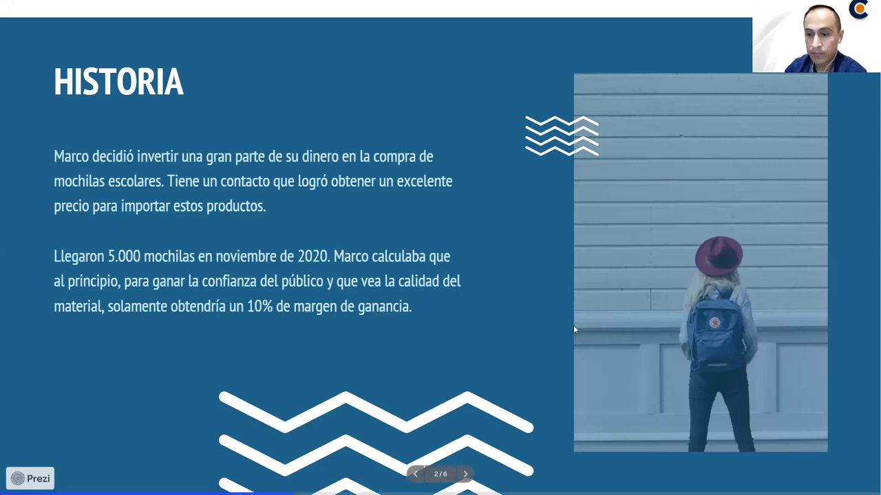
# Go to slide 3/6, listing the seven sales actions Marco took or avoided
pyautogui.click(465, 474)
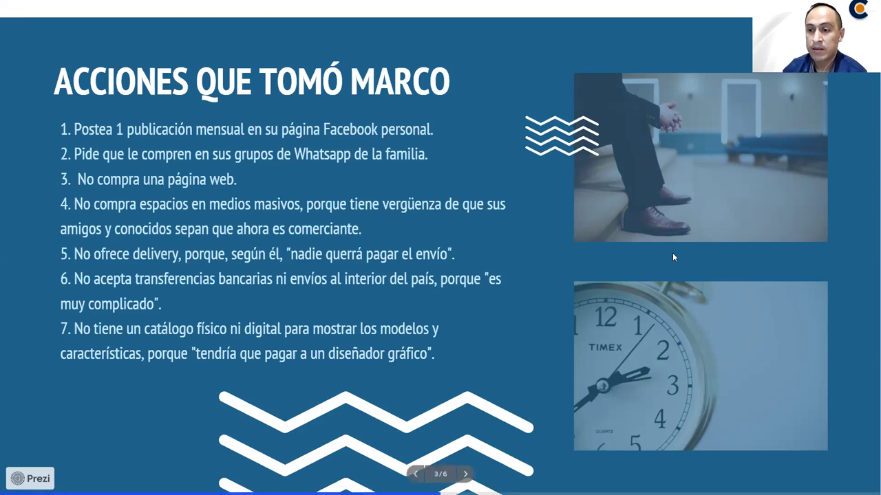
# Advance to slide 4/6, reporting only 10 backpacks sold by May 2021
pyautogui.click(466, 474)
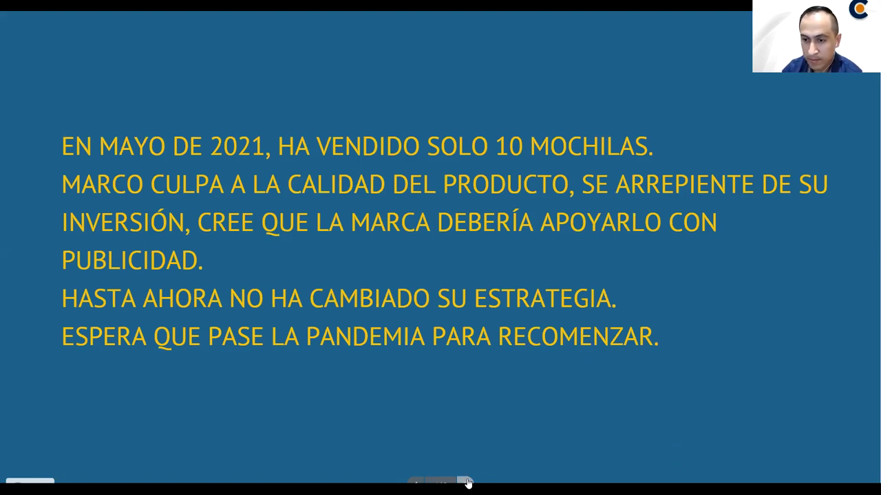
# Advance to slide 5/6, the question about advice to help Marco sell his backpacks
pyautogui.click(419, 475)
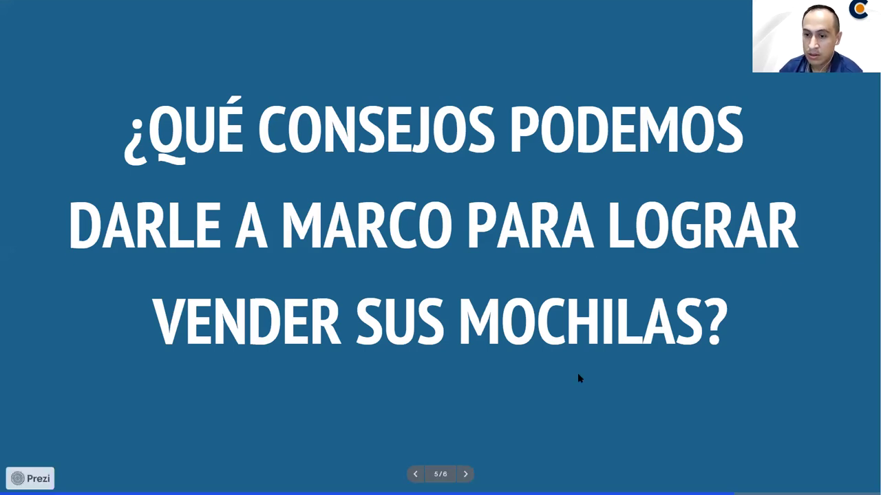
# Advance to the final slide, ANALICEMOS EL CASO DE MARCO, with its six questions
pyautogui.click(348, 209)
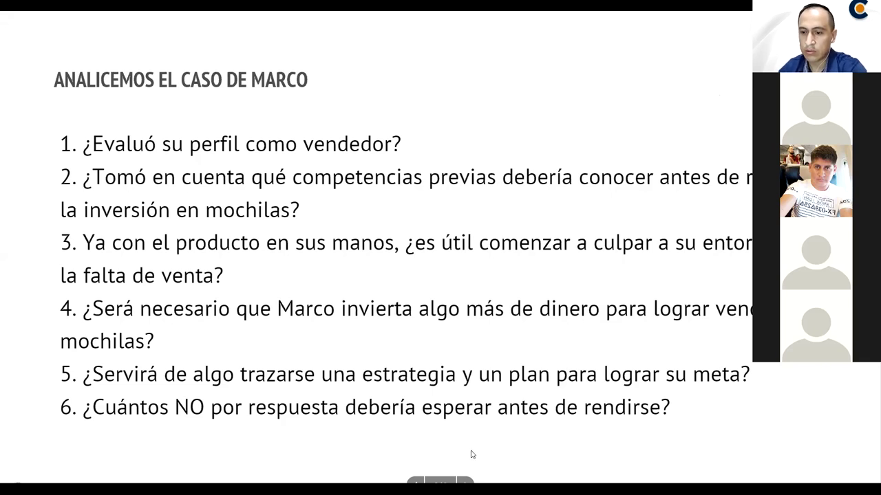
# Exit the Story telling presentation and open Currículo en línea from the Prezi dashboard
pyautogui.press('Escape')
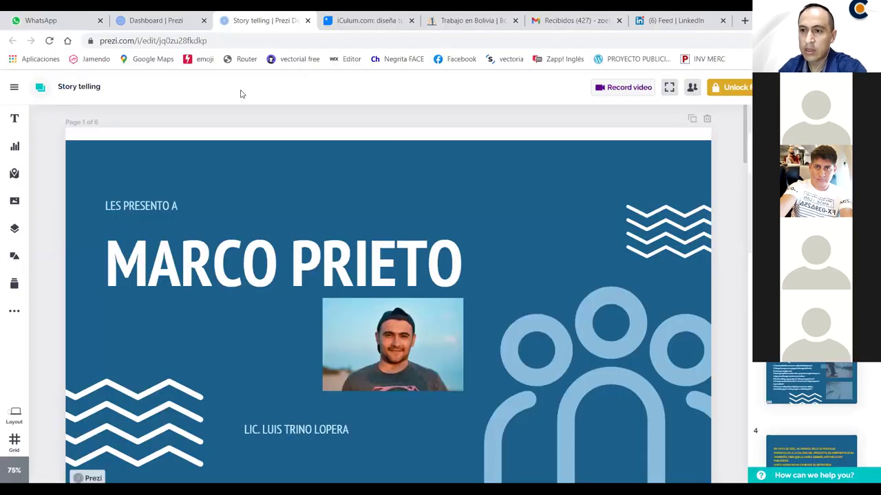
pyautogui.click(170, 15)
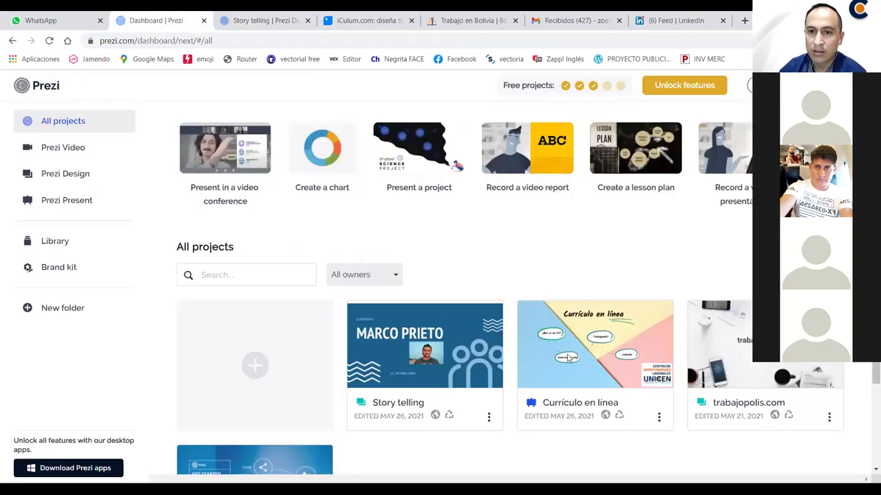
pyautogui.click(596, 345)
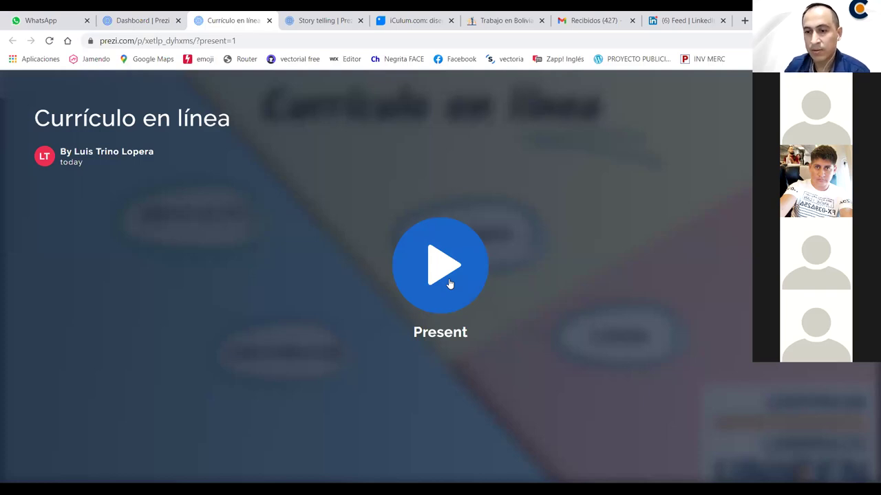
# Start presenting Currículo en línea, showing its four-topic overview
pyautogui.click(449, 281)
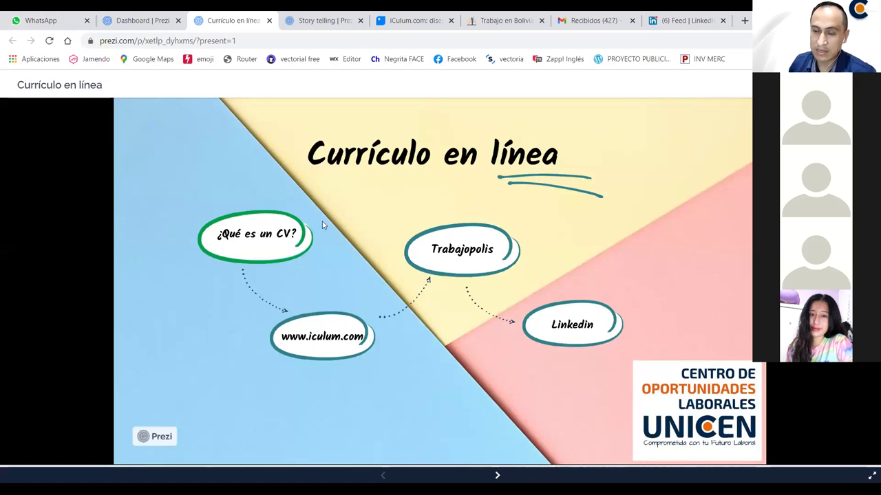
# Zoom into the ¿Qué es un CV? topic with its CV definition and two sub-topics
pyautogui.click(269, 232)
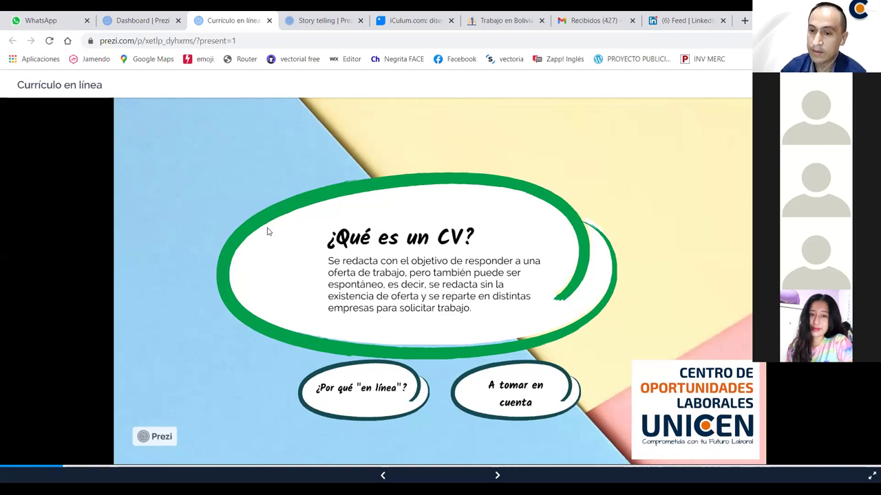
pyautogui.click(354, 386)
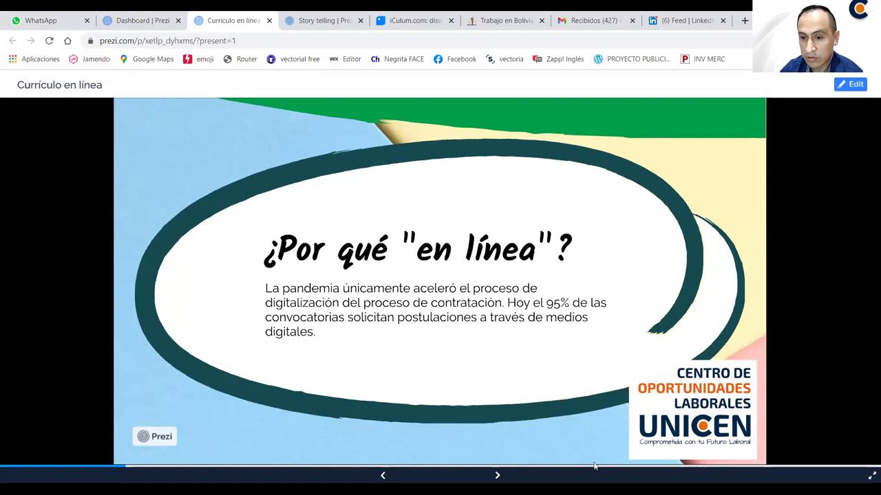
pyautogui.click(497, 475)
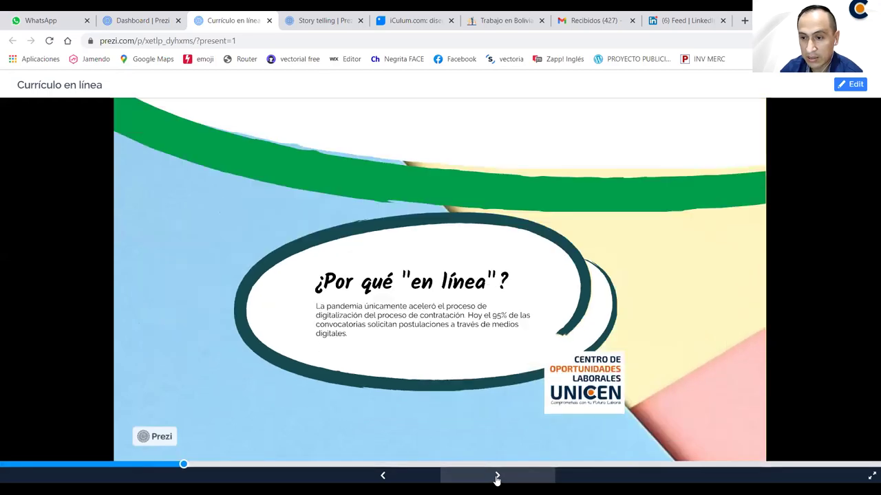
pyautogui.click(520, 378)
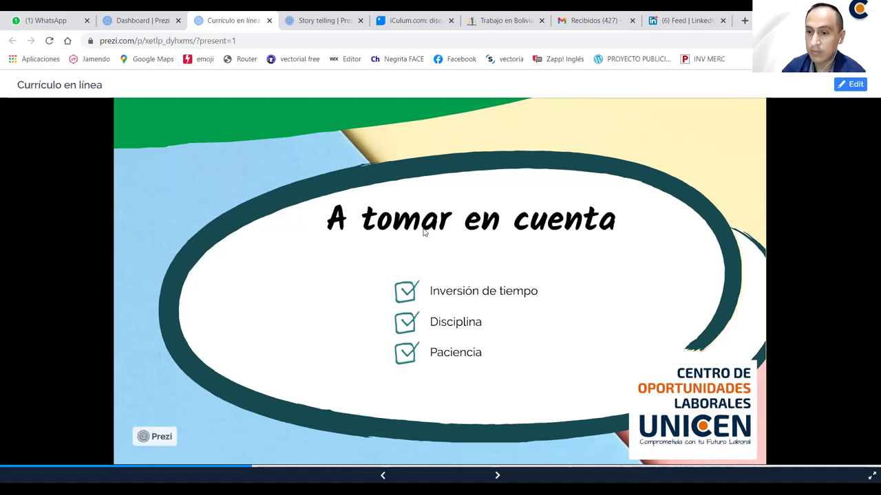
pyautogui.click(498, 477)
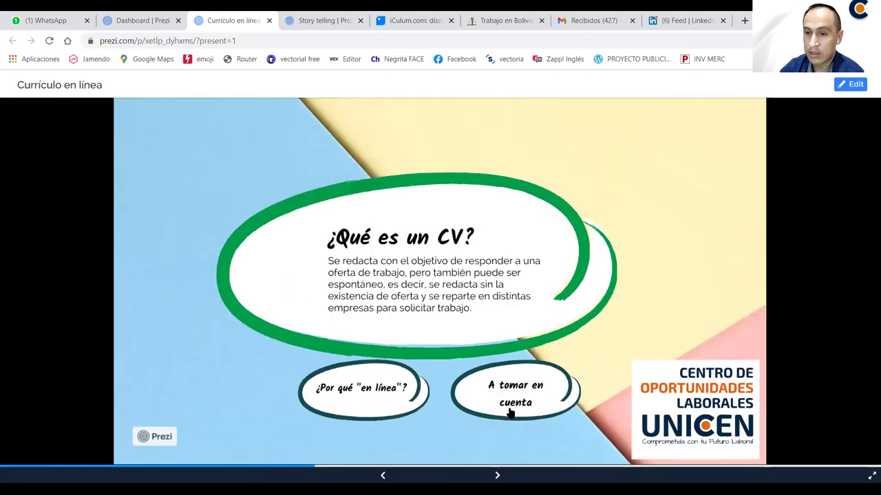
pyautogui.click(497, 478)
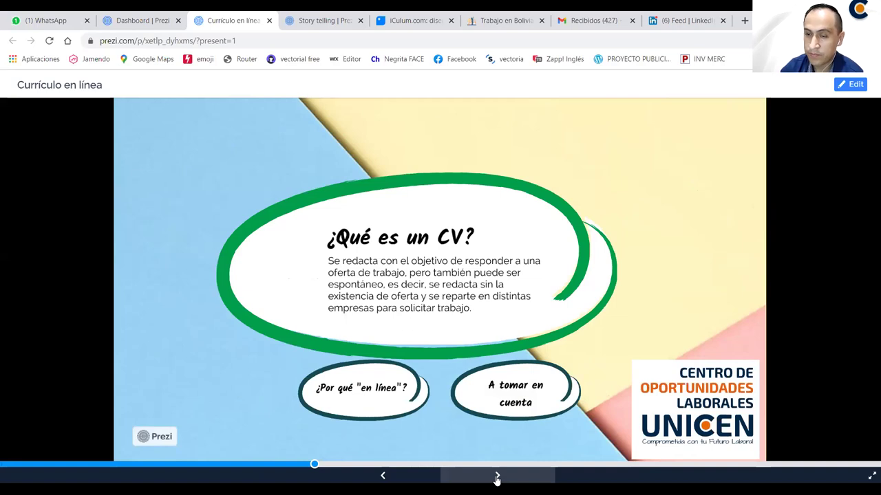
pyautogui.click(497, 478)
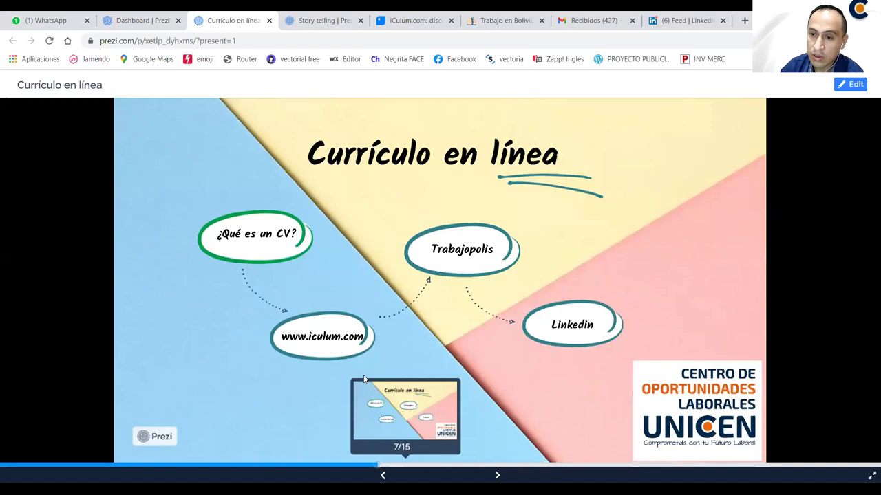
pyautogui.click(337, 337)
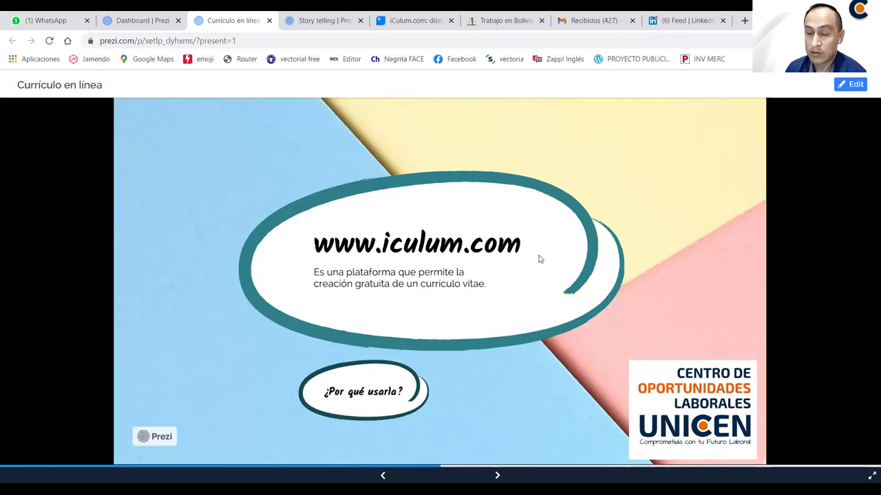
pyautogui.click(368, 395)
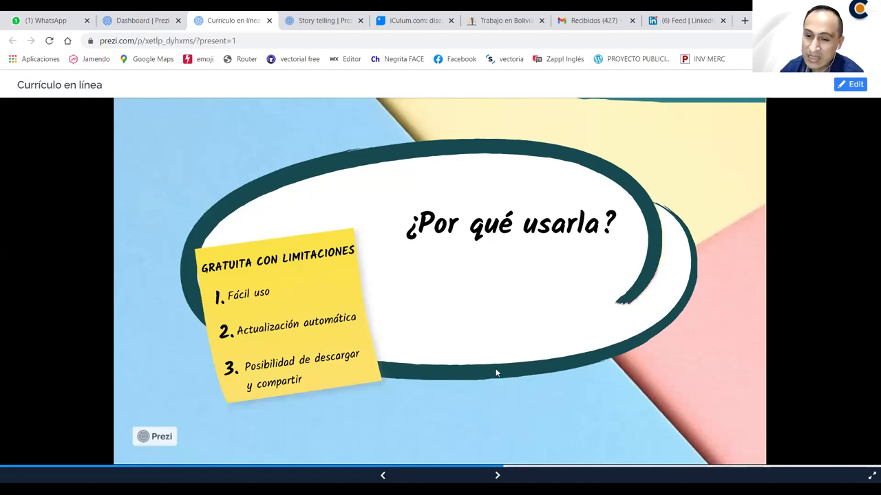
pyautogui.click(494, 476)
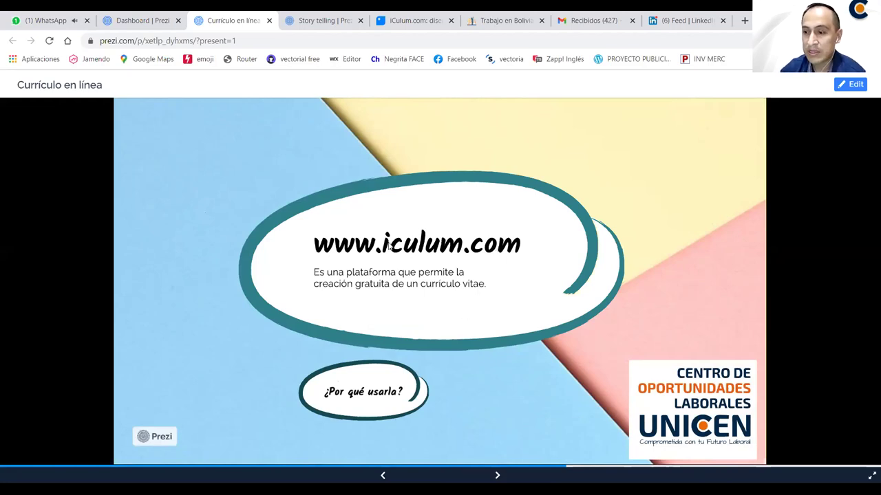
# Switch to iCulum and use 'Crea tu Curriculum Gratis' to reach the CV dashboard showing CV1
pyautogui.click(393, 15)
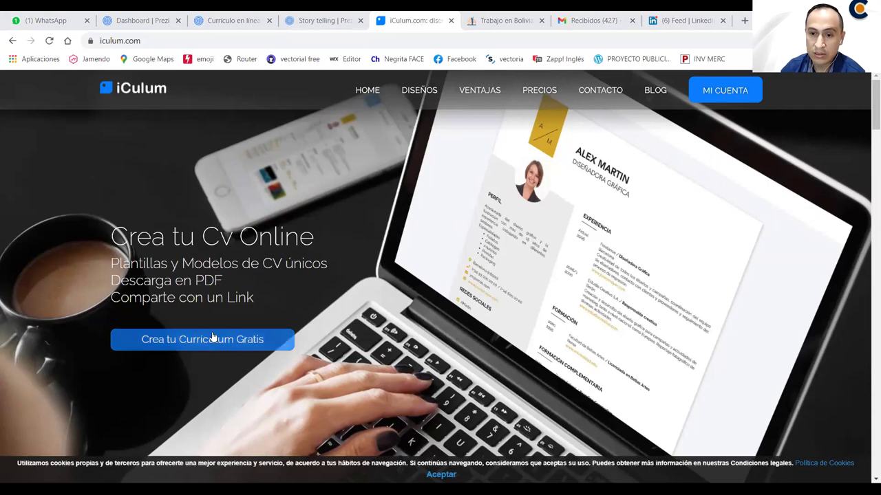
pyautogui.click(176, 342)
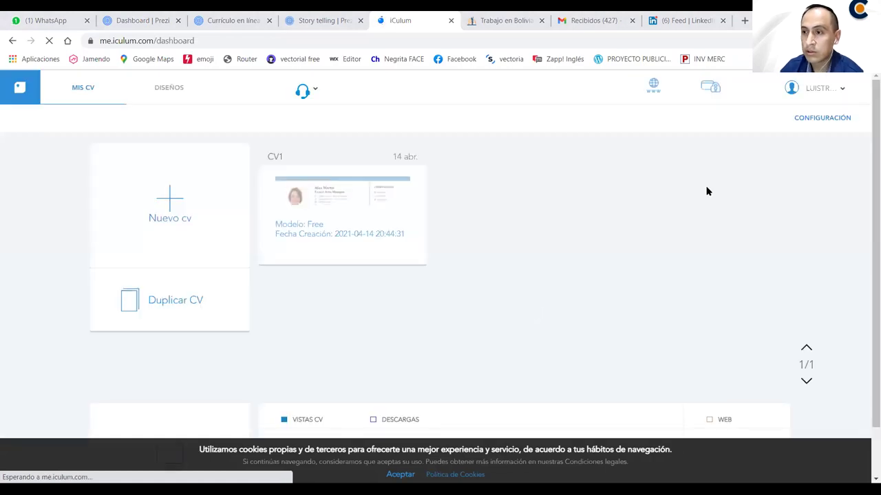
# Log out of iCulum with SALIR in the account menu
pyautogui.click(837, 86)
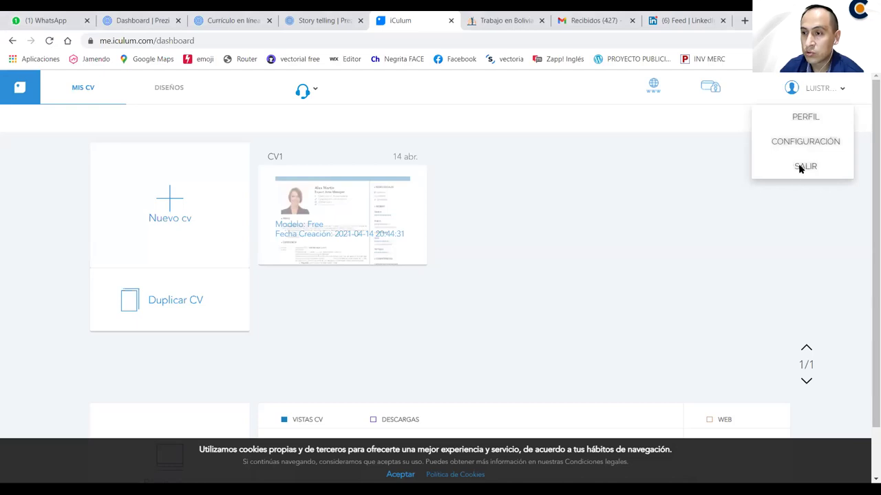
pyautogui.click(800, 169)
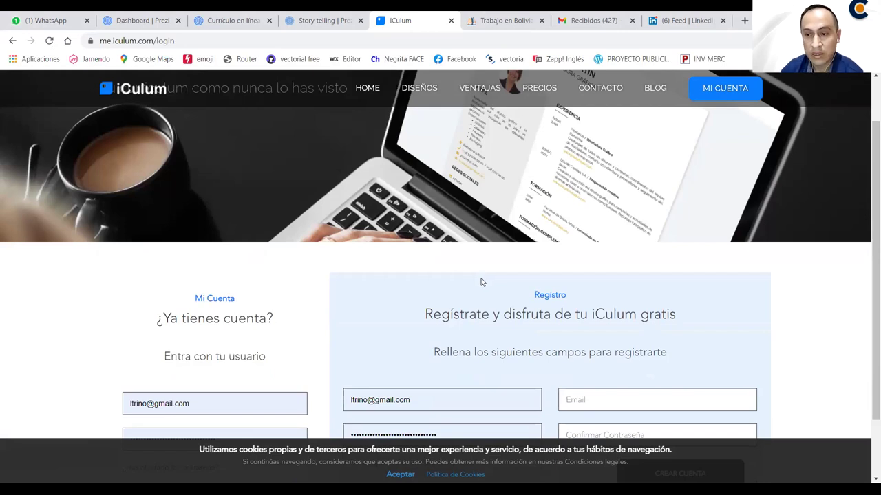
# Fill in the registration username and e-mail address, fixing the e-mail typed into the username field
pyautogui.scroll(-1, 481, 282)
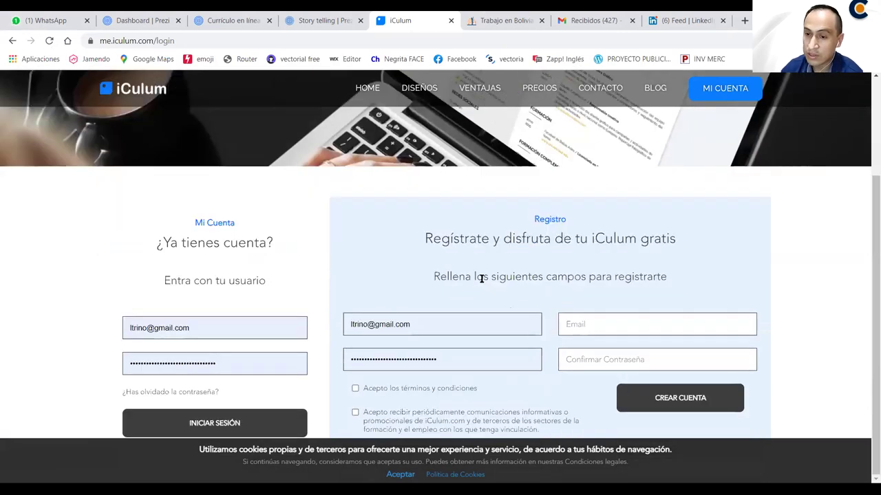
pyautogui.click(421, 326)
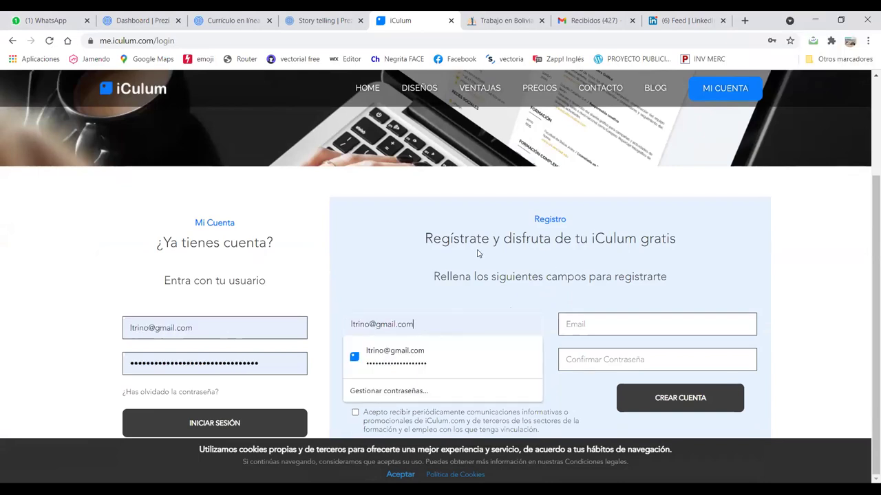
pyautogui.click(435, 350)
pyautogui.moveTo(414, 324); pyautogui.dragTo(319, 329)
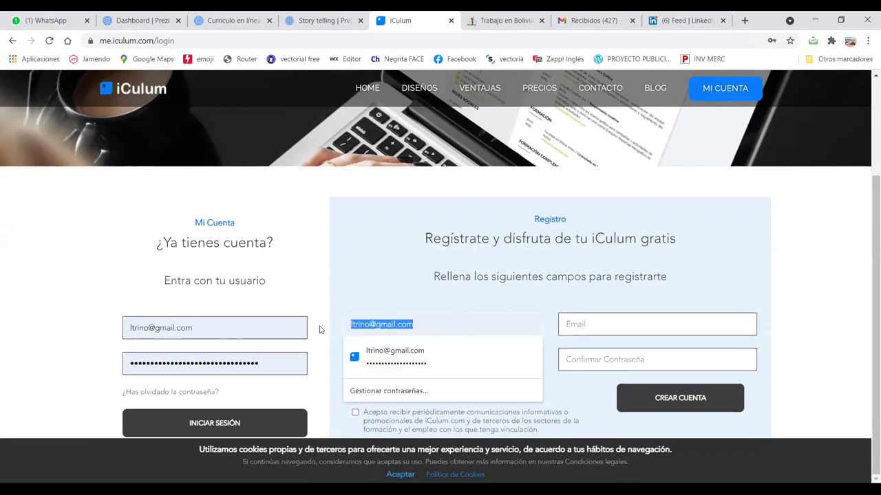
pyautogui.write('zoe')
pyautogui.press('BackSpace')
pyautogui.press('BackSpace')
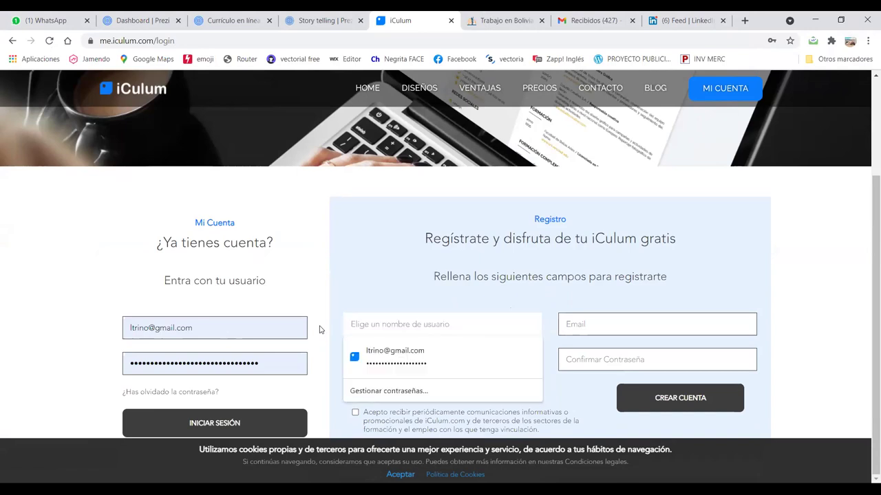
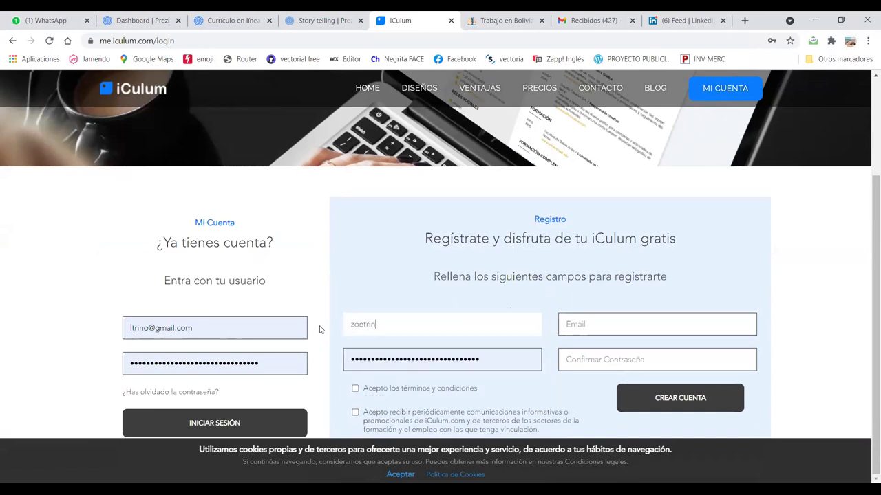
pyautogui.click(588, 325)
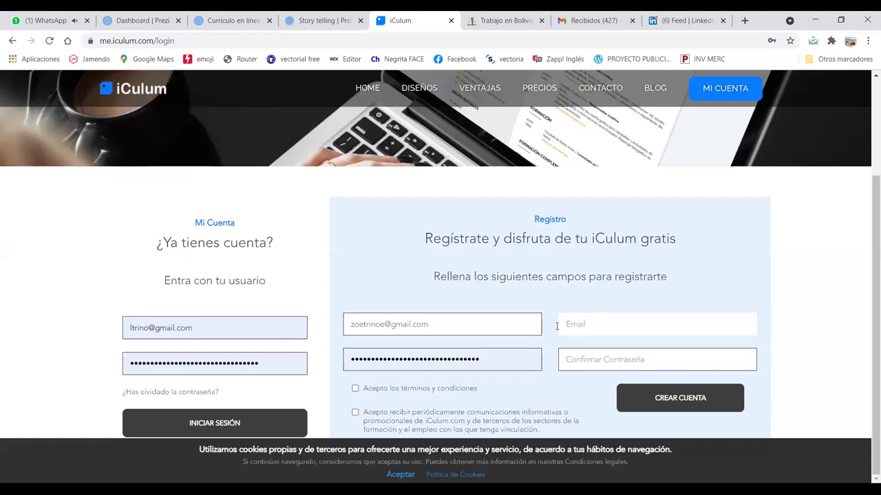
pyautogui.click(468, 329)
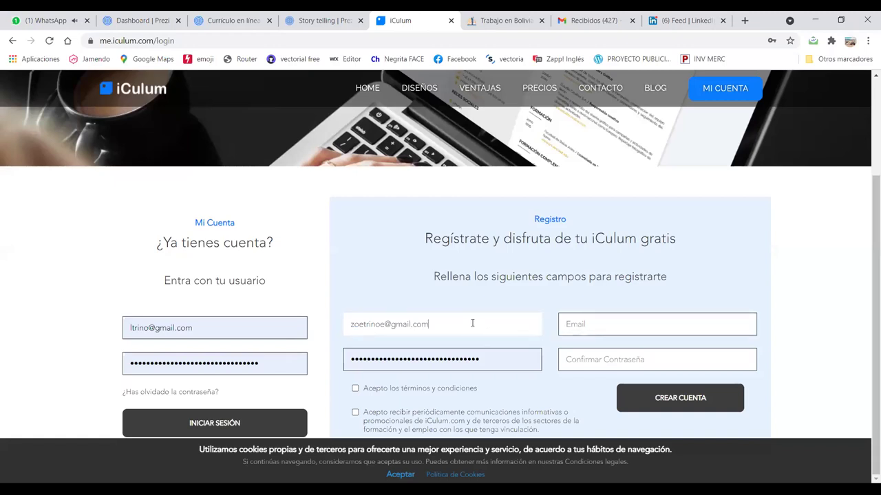
pyautogui.tripleClick(463, 324)
pyautogui.press('BackSpace')
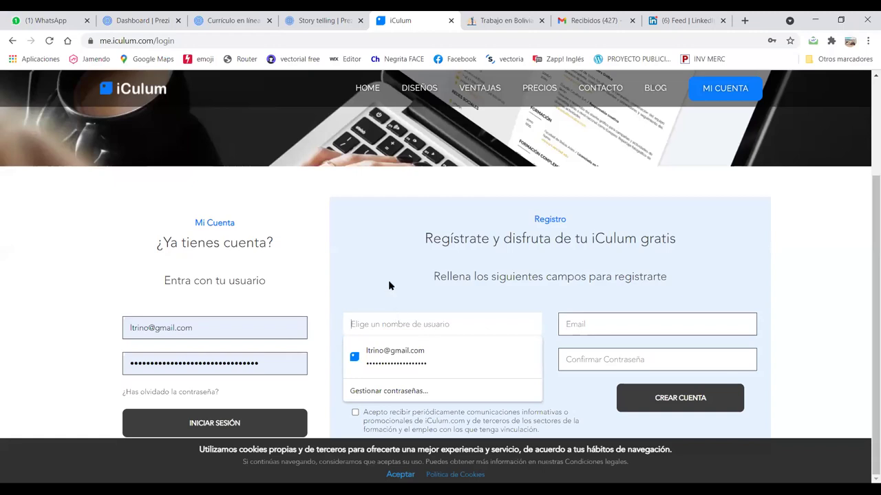
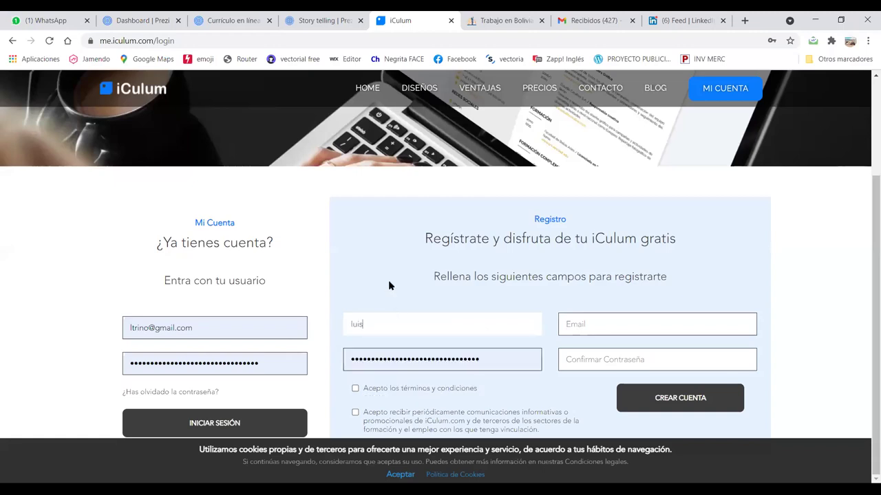
pyautogui.click(600, 325)
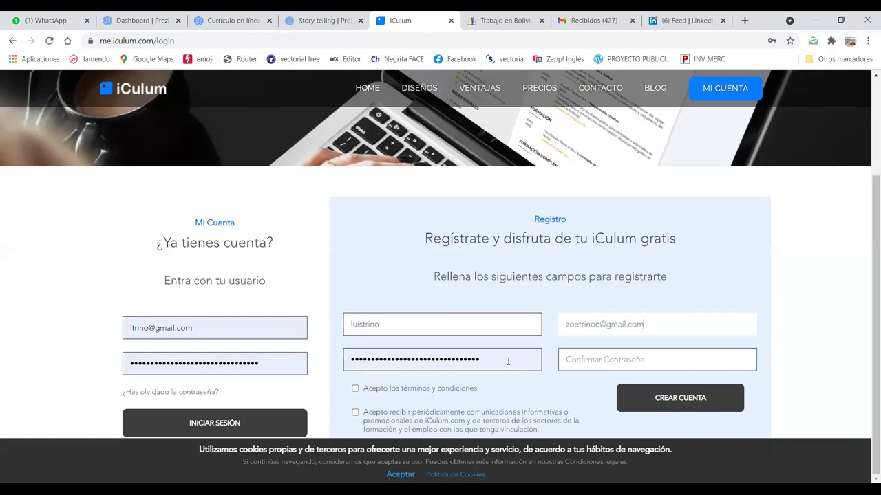
# Enter and confirm a password, tick both consent boxes, and submit with CREAR CUENTA
pyautogui.click(508, 361)
pyautogui.hotkey('ctrl', 'a')
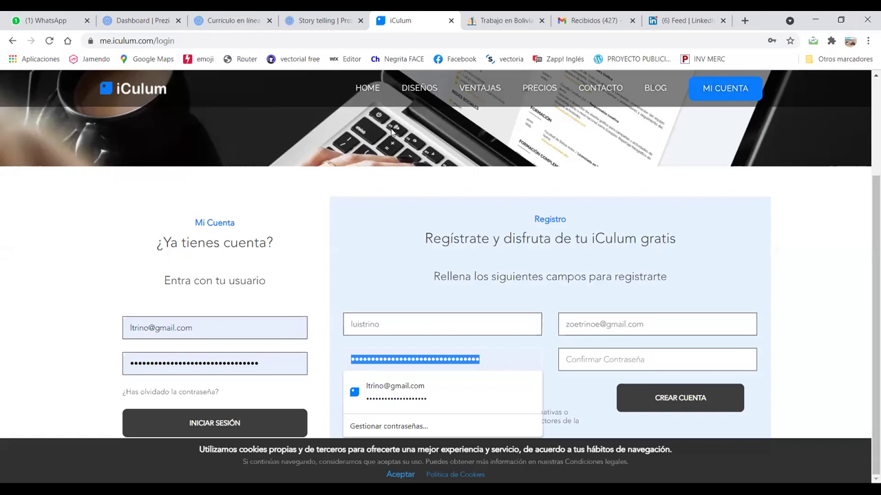
pyautogui.write('•••••••••••')
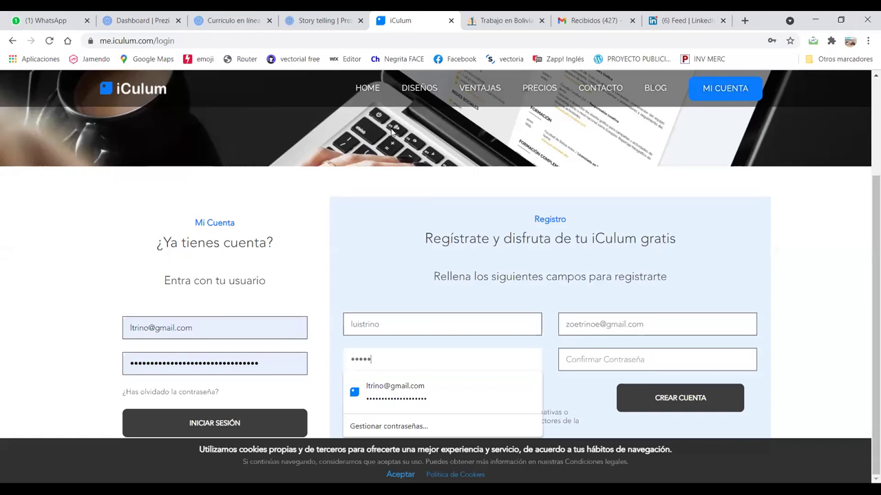
pyautogui.write('•')
pyautogui.click(578, 360)
pyautogui.write('••••••••••••')
pyautogui.click(355, 389)
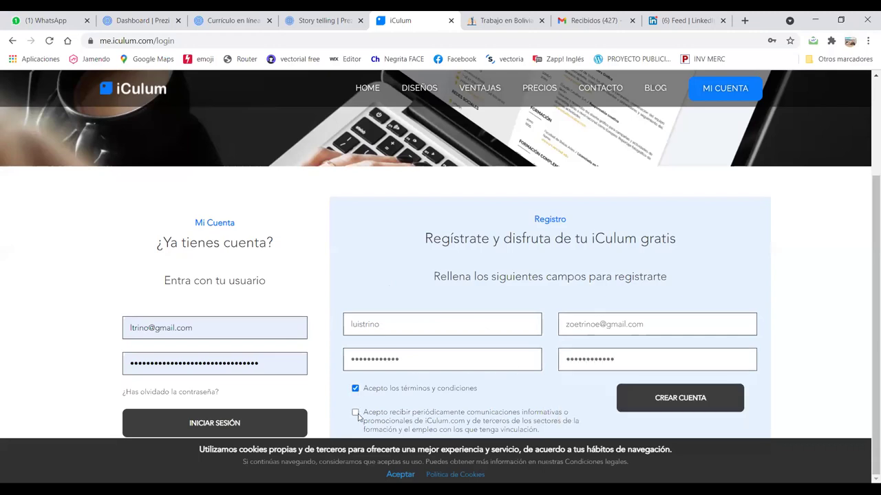
pyautogui.click(355, 412)
pyautogui.click(660, 399)
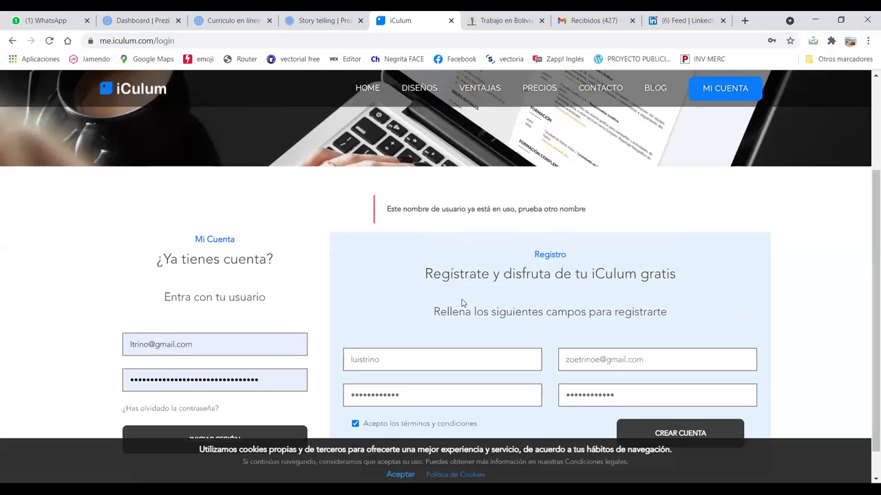
# Add a number suffix to the taken username and resubmit the registration
pyautogui.click(412, 359)
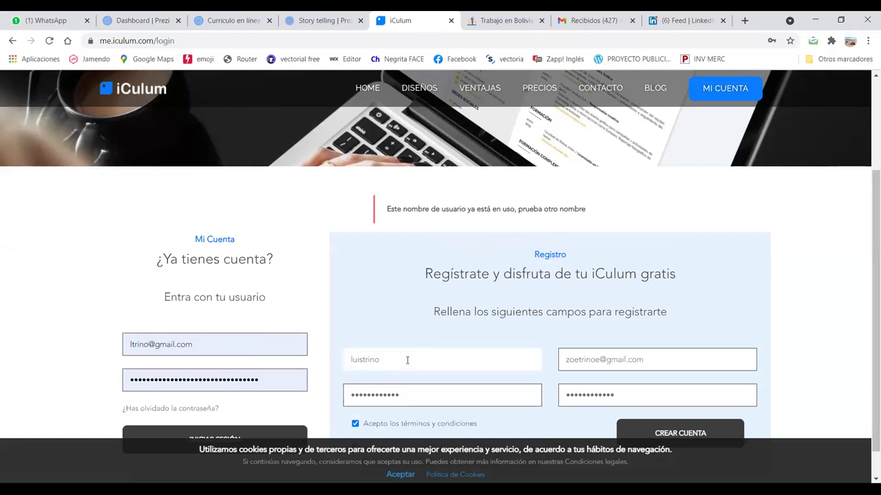
pyautogui.write('52')
pyautogui.scroll(-1, 456, 356)
pyautogui.click(648, 400)
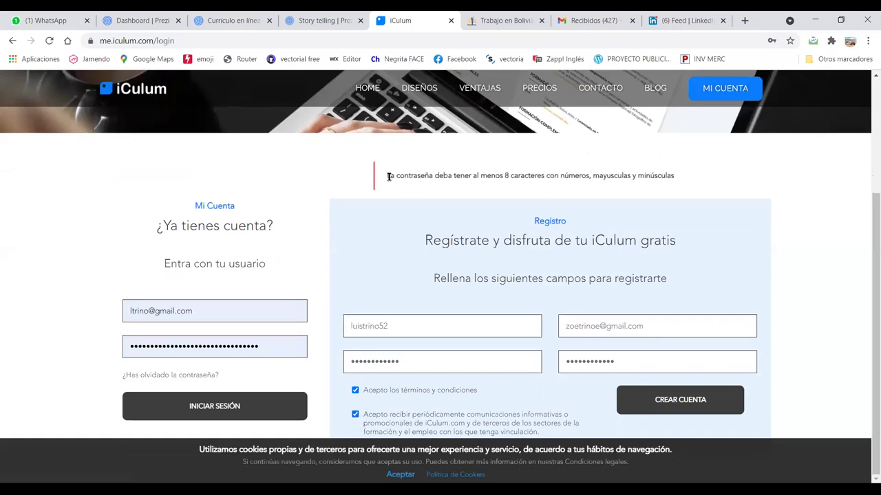
# Replace both password fields with a stronger mixed-case password containing numbers, then create the account
pyautogui.moveTo(387, 176); pyautogui.dragTo(528, 185)
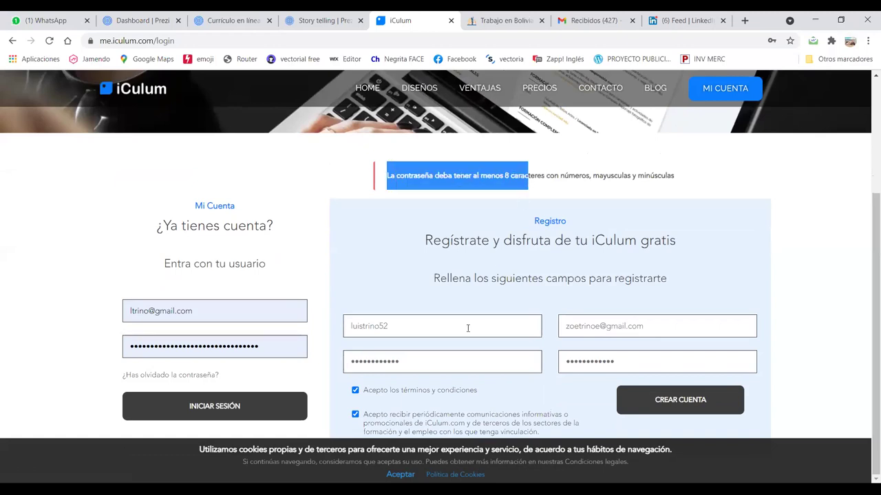
pyautogui.click(424, 362)
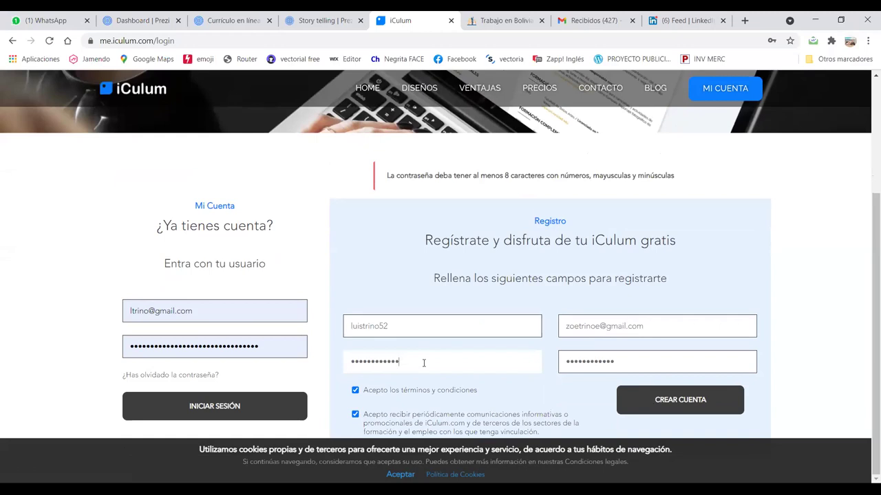
pyautogui.moveTo(424, 362); pyautogui.dragTo(347, 362)
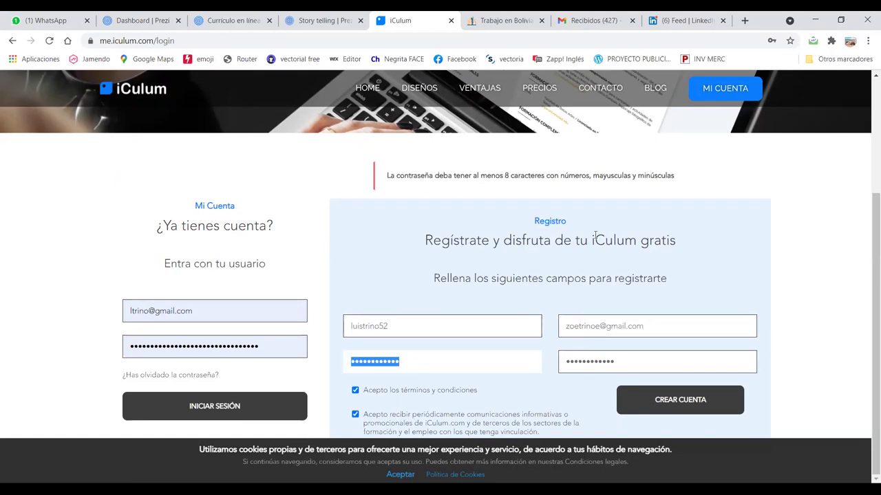
pyautogui.moveTo(387, 177); pyautogui.dragTo(550, 177)
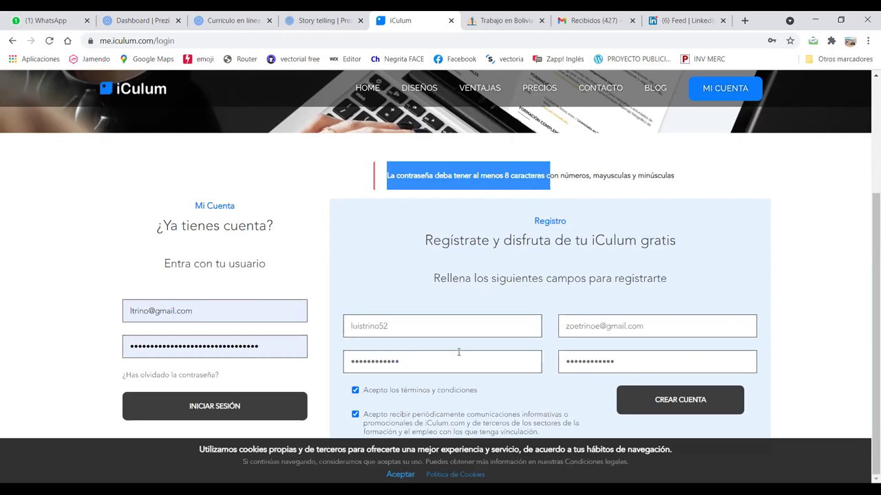
pyautogui.moveTo(459, 353); pyautogui.dragTo(320, 363)
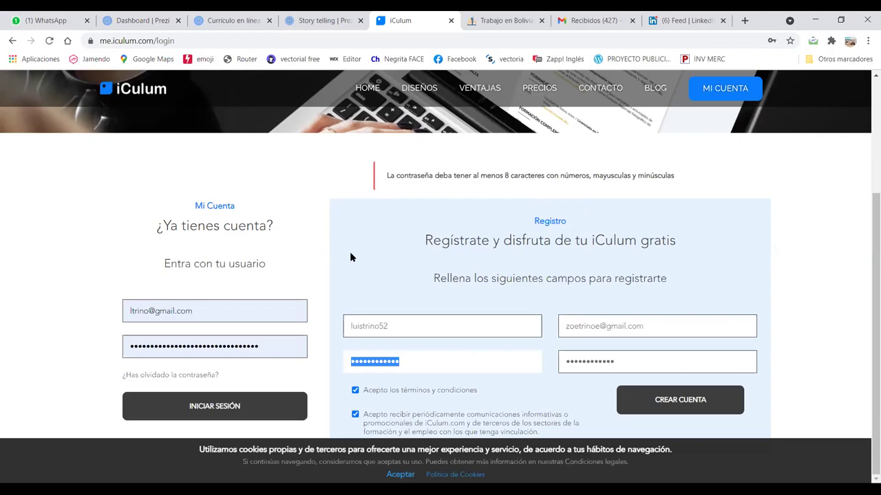
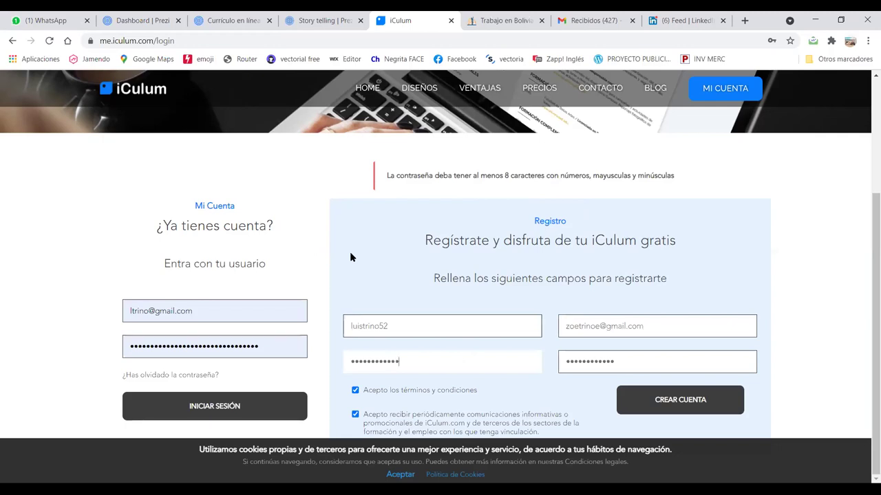
pyautogui.moveTo(624, 367); pyautogui.dragTo(525, 355)
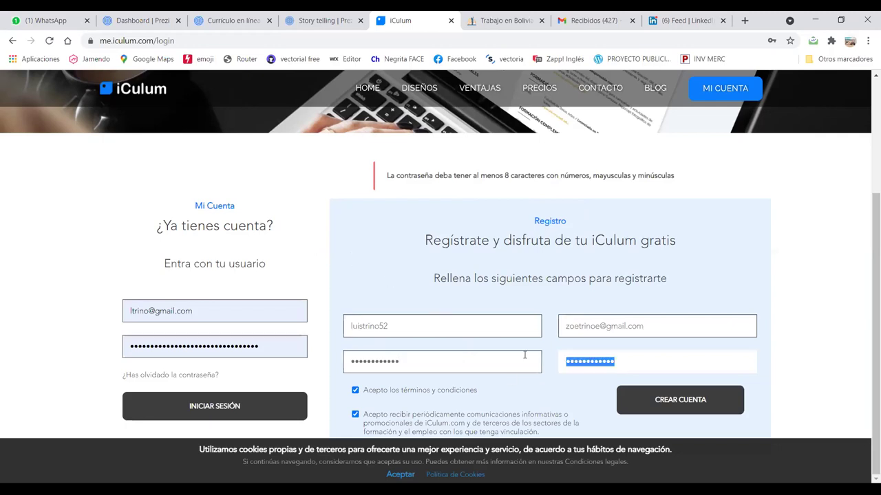
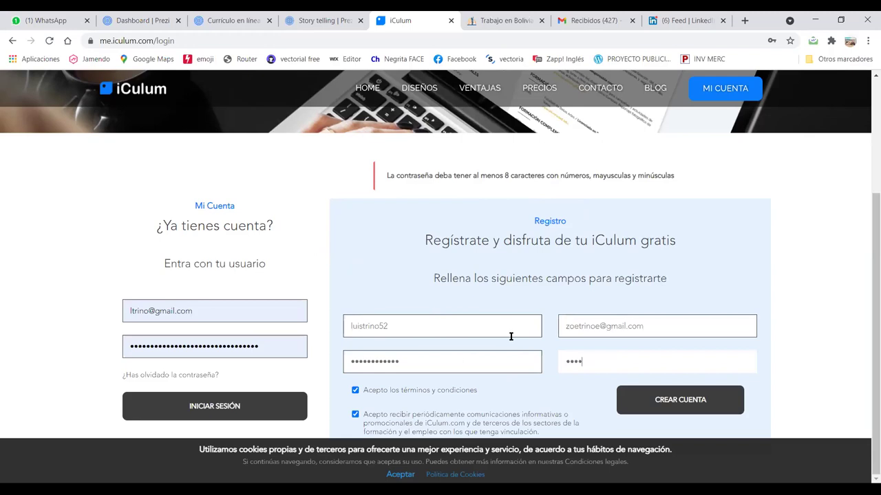
pyautogui.click(674, 409)
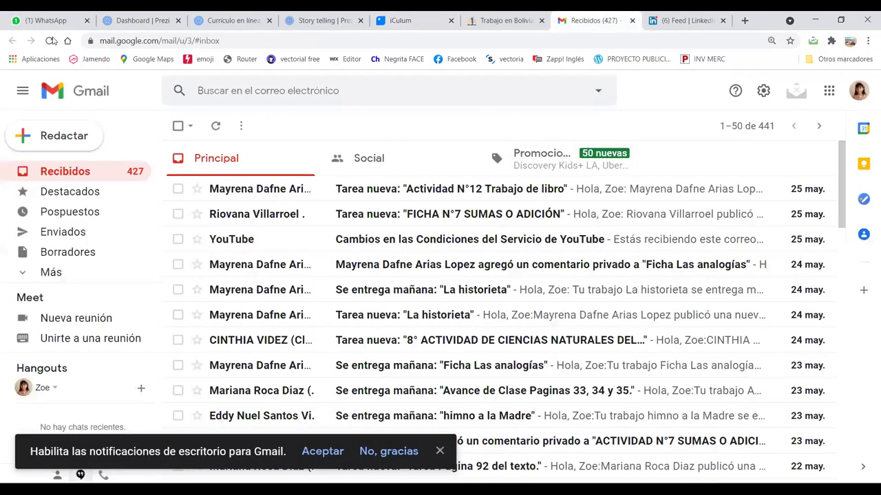
# Refresh the Gmail inbox and open the iCulum 'Activa tu cuenta' activation e-mail
pyautogui.click(50, 40)
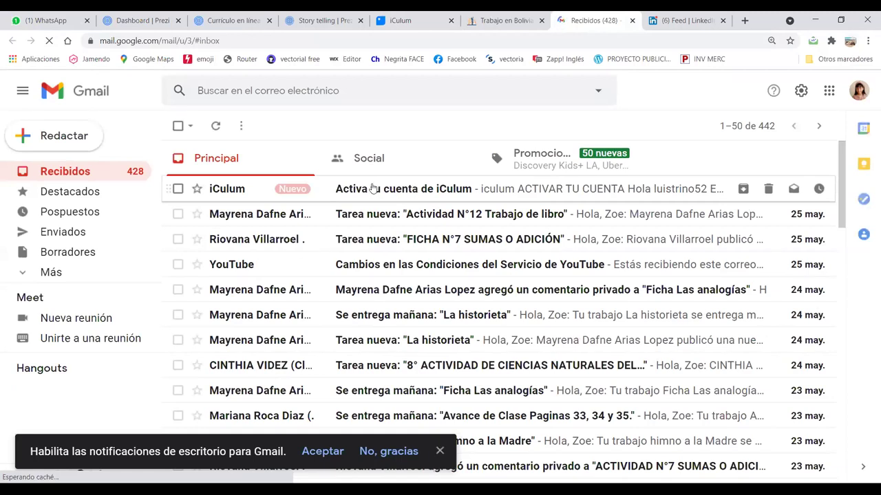
pyautogui.click(55, 273)
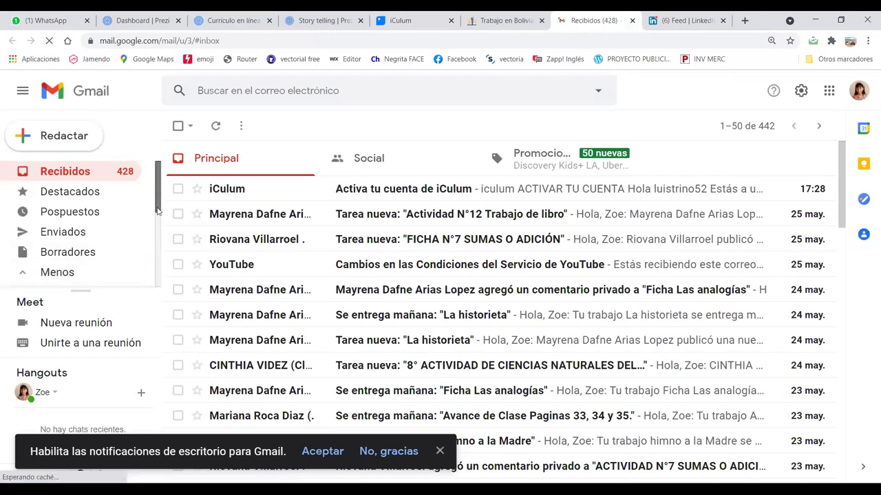
pyautogui.scroll(-2, 157, 213)
pyautogui.scroll(-2, 157, 223)
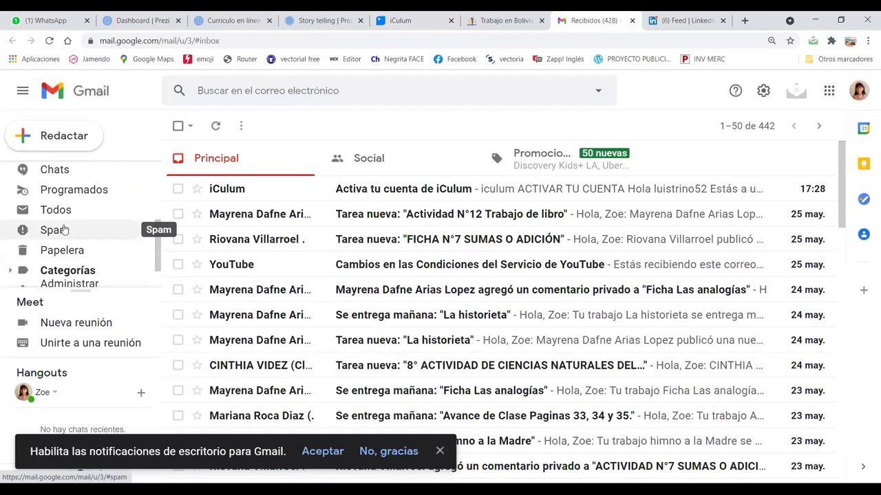
pyautogui.click(365, 193)
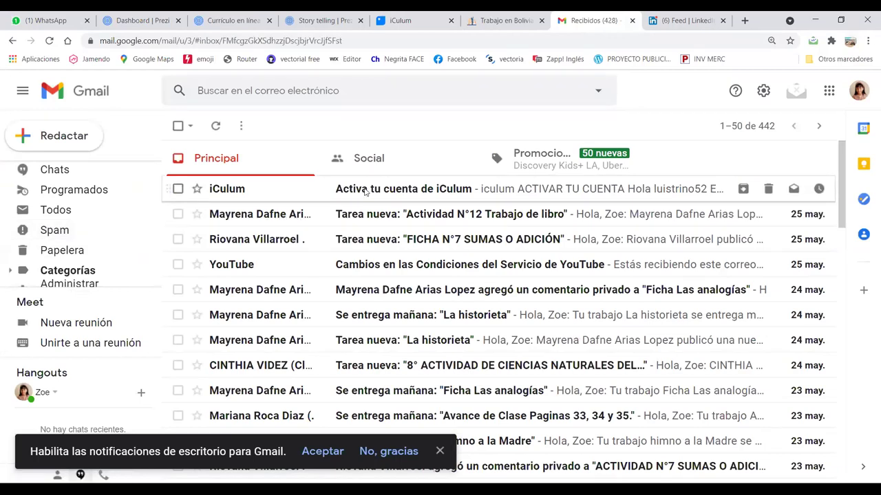
pyautogui.scroll(-2, 522, 347)
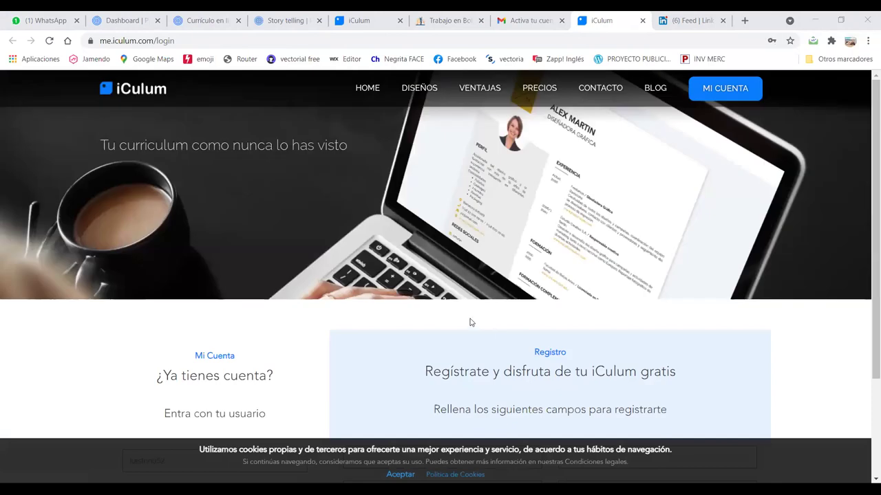
# After the username login fails, sign into iCulum with the account's e-mail address instead
pyautogui.scroll(-2, 326, 320)
pyautogui.scroll(-1, 323, 320)
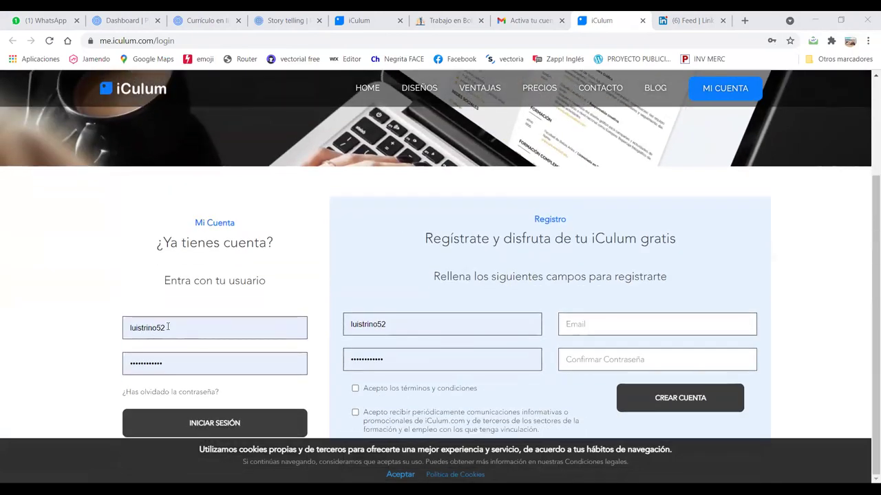
pyautogui.click(207, 422)
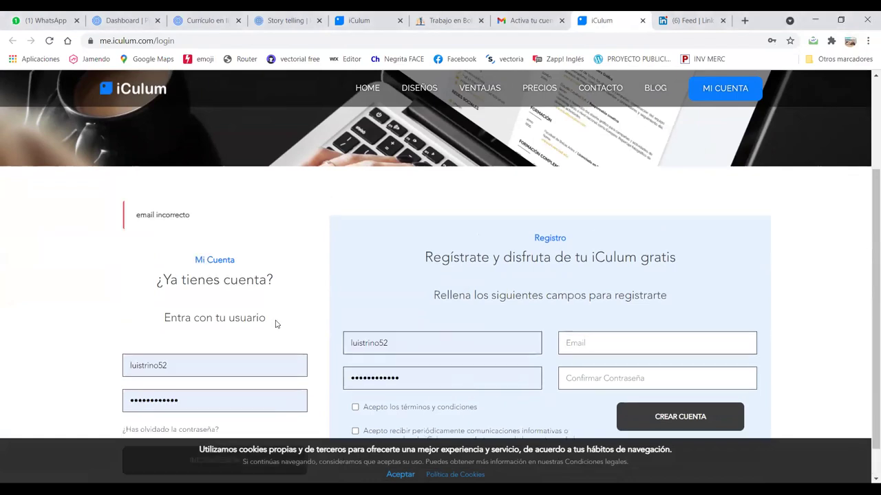
pyautogui.scroll(-1, 249, 344)
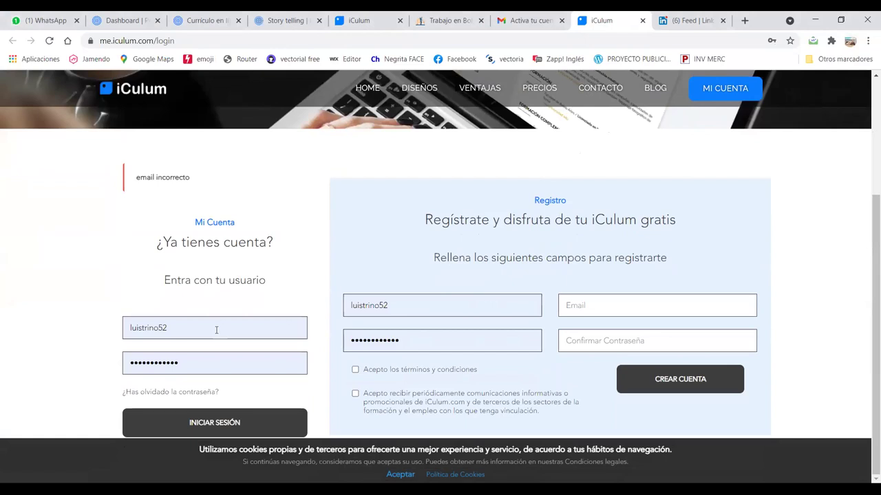
pyautogui.click(216, 329)
pyautogui.hotkey('ctrl', 'a')
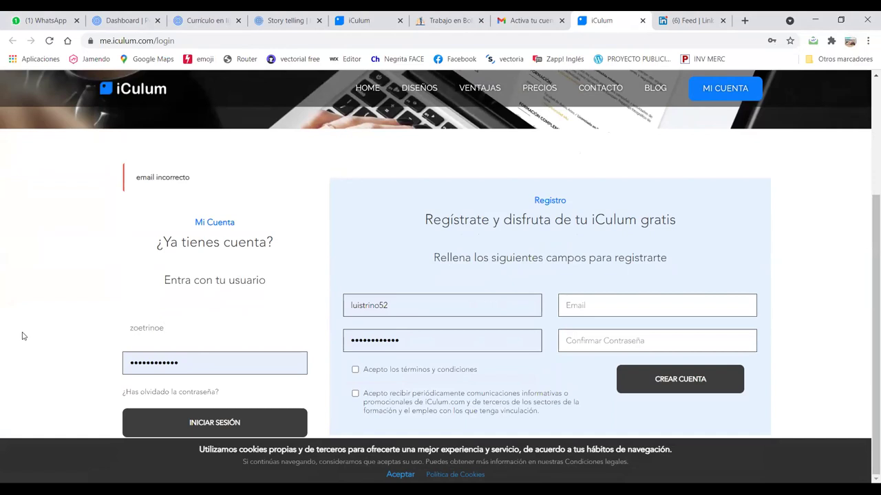
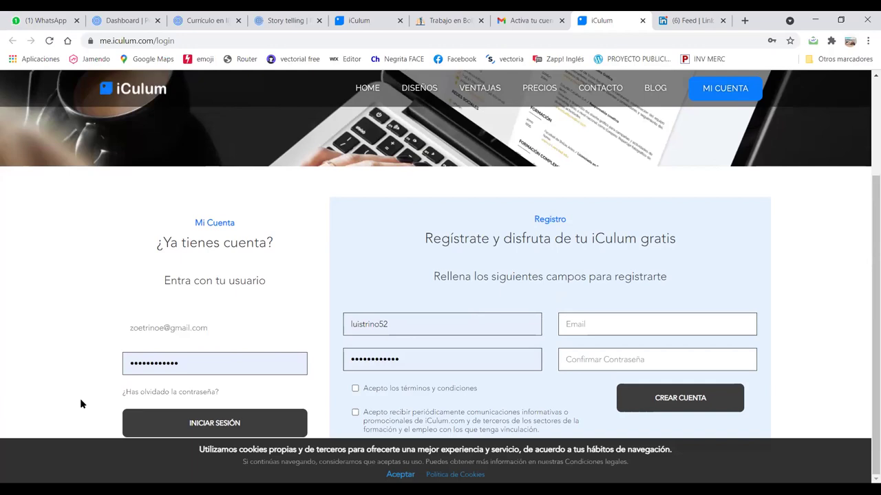
pyautogui.click(161, 420)
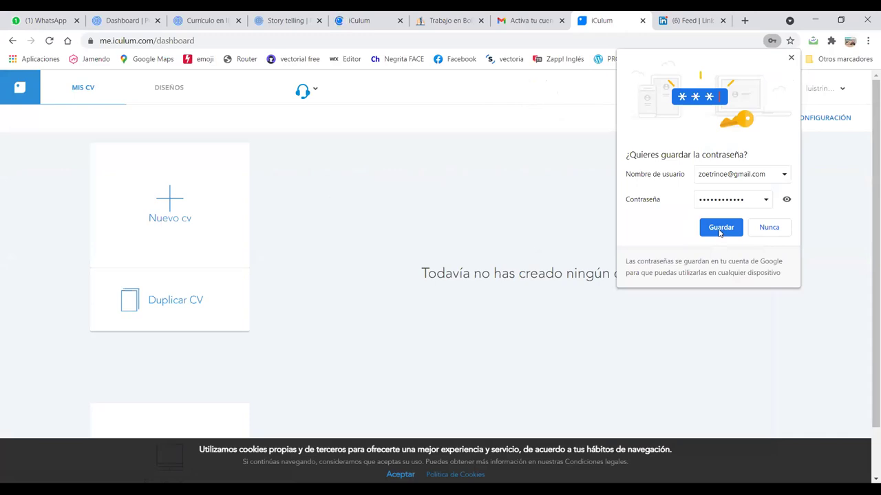
# Save the login password in Chrome and browse the available designs for a new CV
pyautogui.click(720, 233)
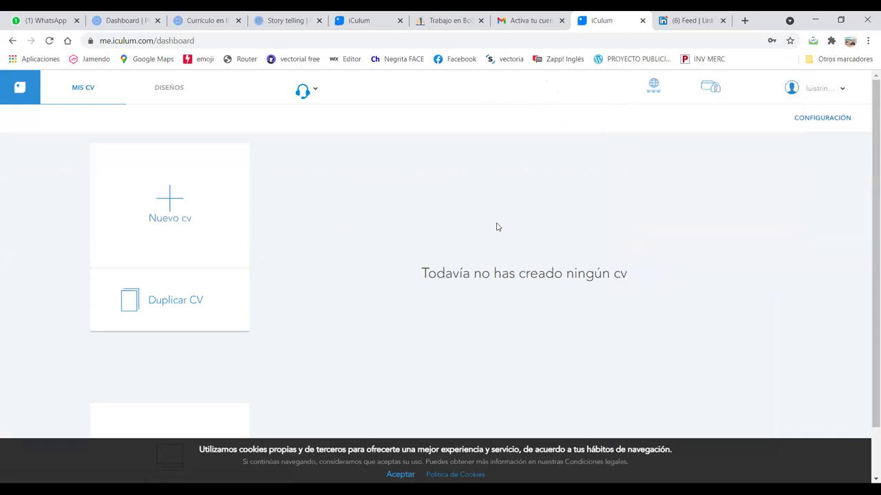
pyautogui.click(168, 203)
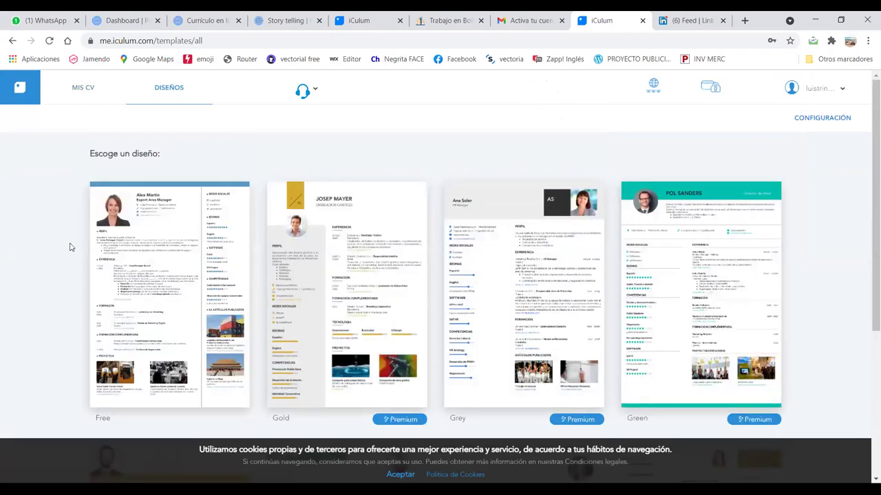
pyautogui.moveTo(191, 302)
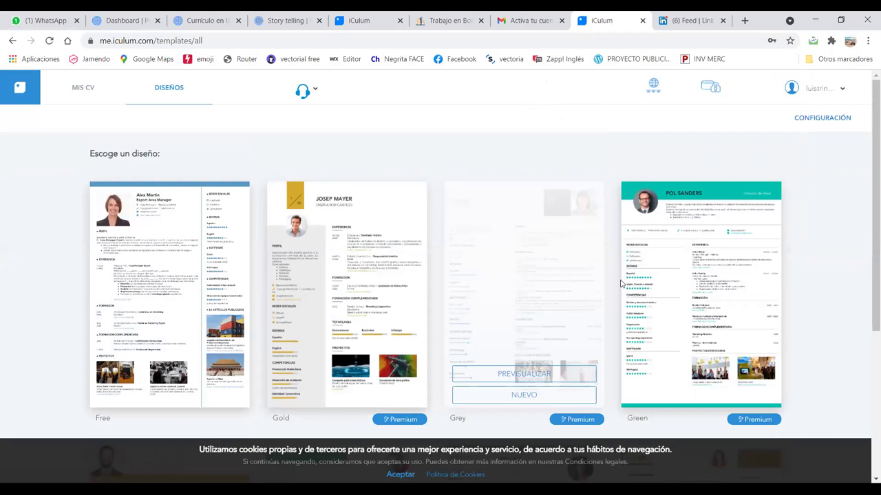
pyautogui.scroll(-2, 410, 315)
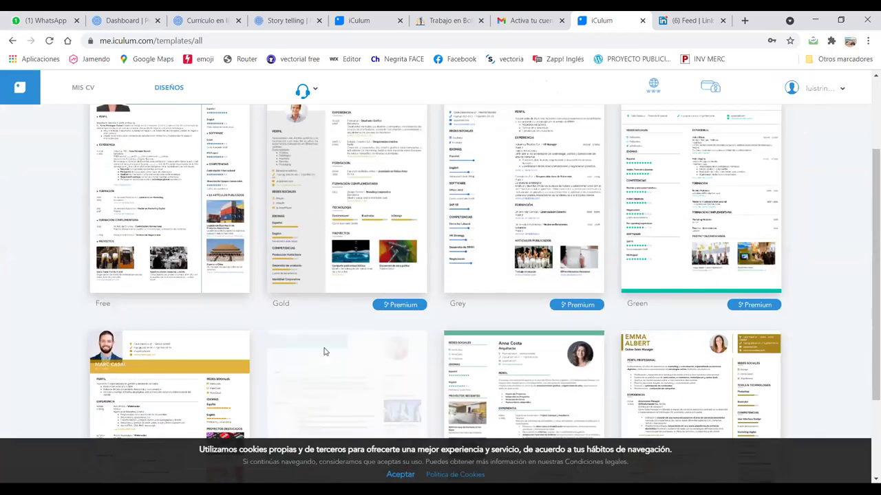
pyautogui.scroll(-2, 431, 309)
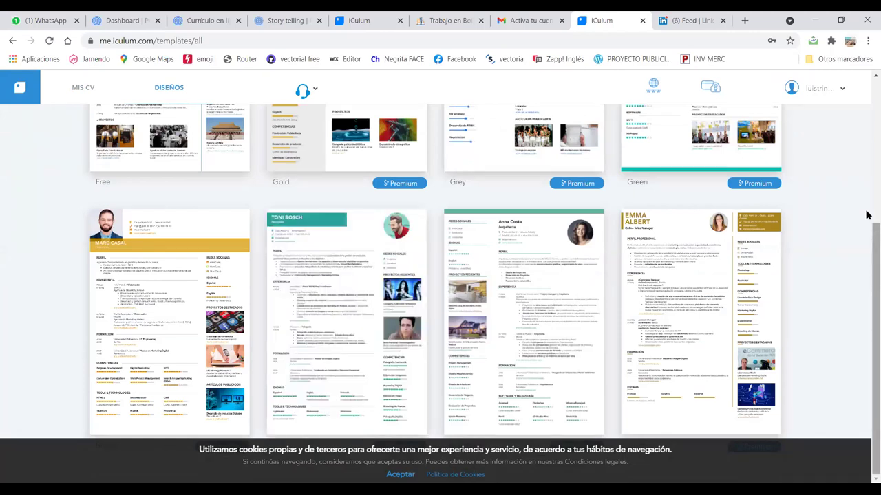
pyautogui.scroll(2, 867, 213)
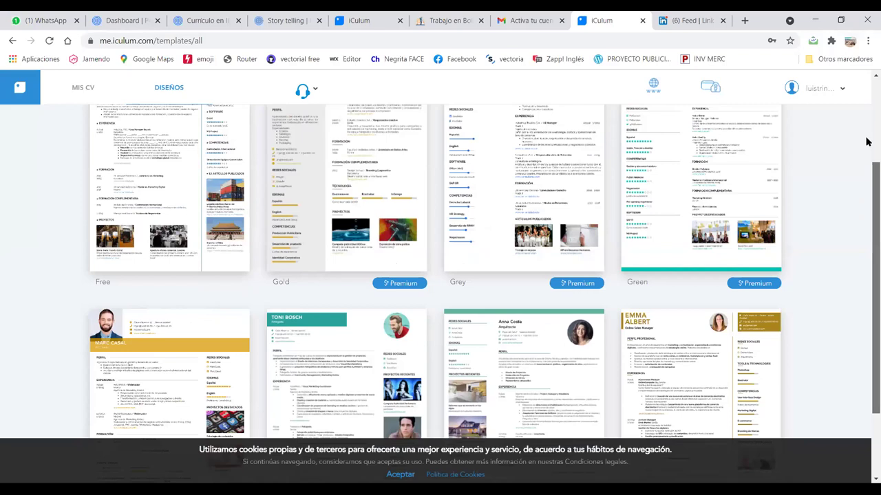
pyautogui.scroll(1, 866, 198)
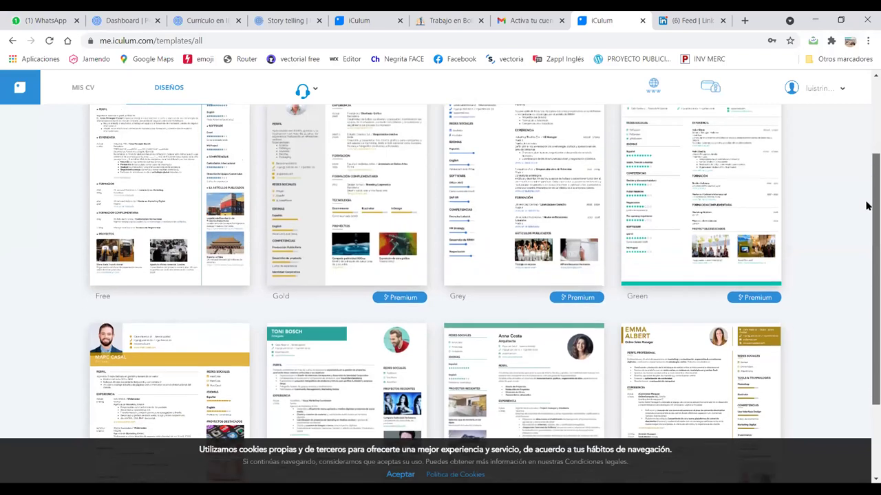
pyautogui.scroll(-2, 866, 206)
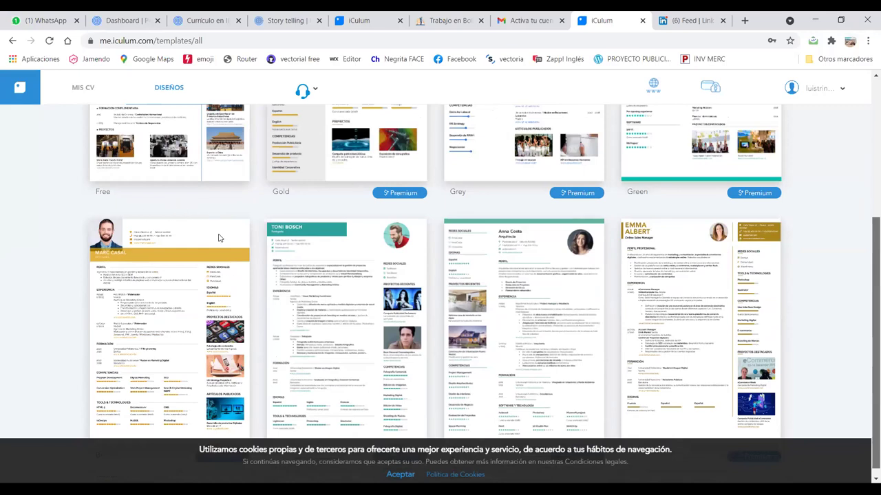
pyautogui.scroll(3, 207, 272)
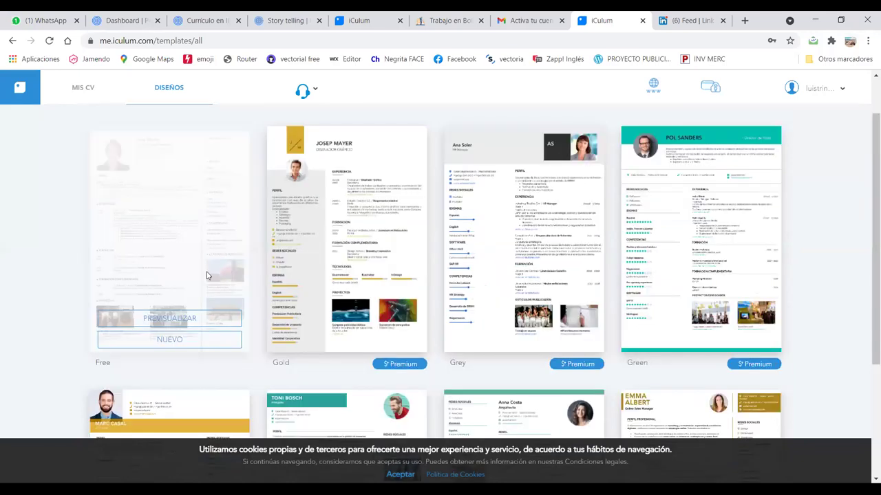
# Preview the Free CV design, close the preview, and create a new CV from it
pyautogui.click(172, 318)
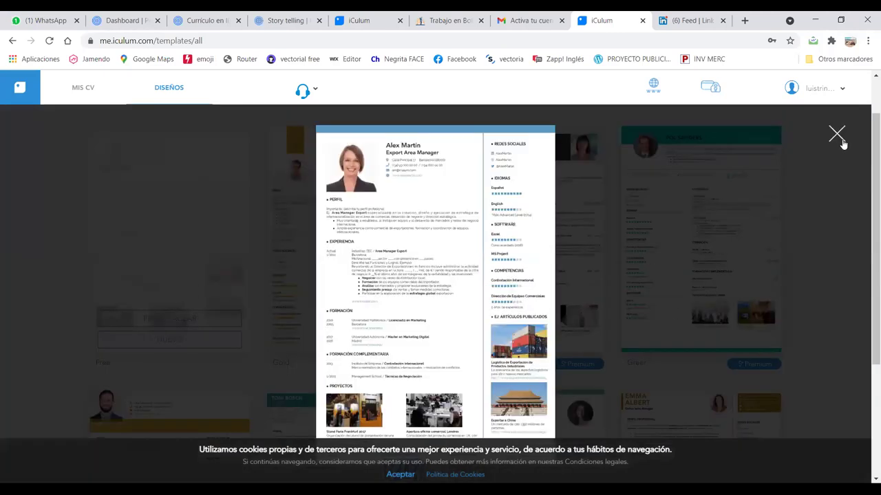
pyautogui.click(209, 349)
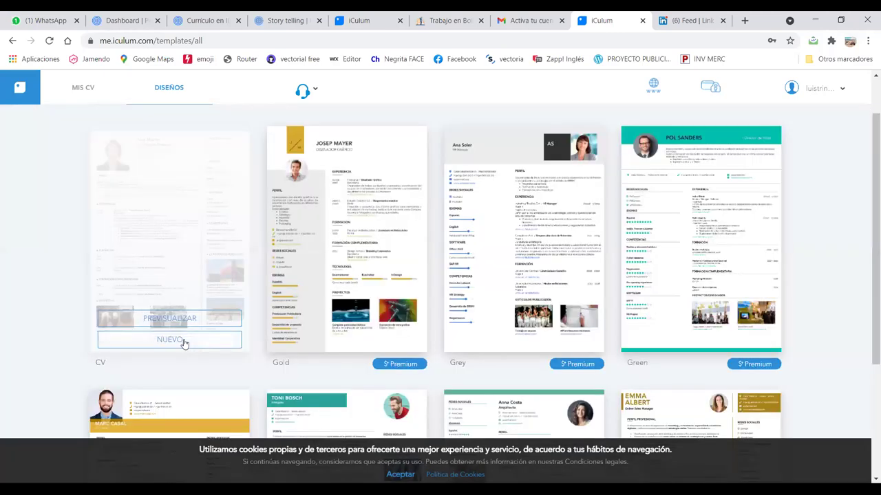
pyautogui.click(184, 341)
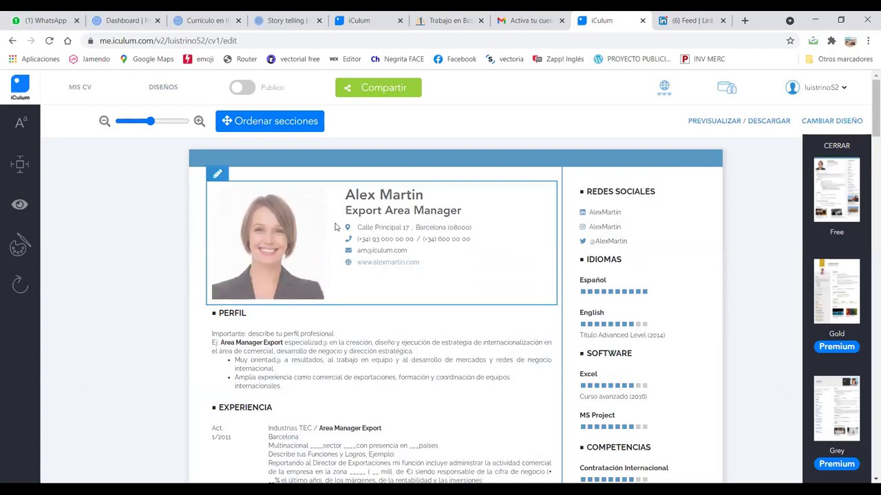
# Edit the CV header and choose Seleccionar archivo under Foto de perfil
pyautogui.click(217, 174)
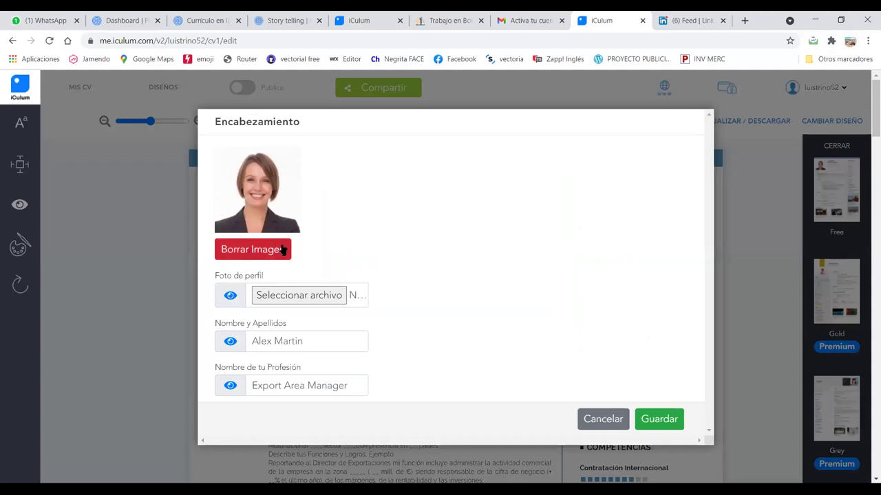
pyautogui.click(283, 299)
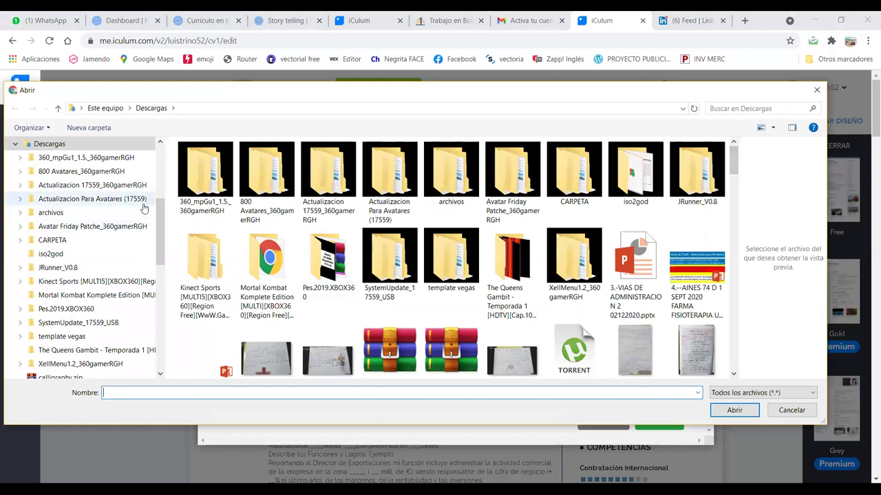
# Search the Imágenes, Documentos and C: locations, ending in the Documentos library
pyautogui.moveTo(158, 219); pyautogui.dragTo(161, 317)
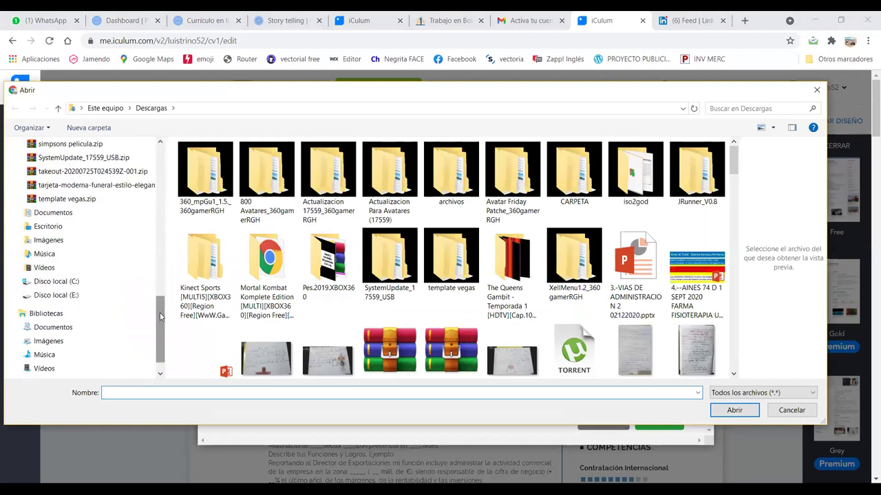
pyautogui.click(63, 238)
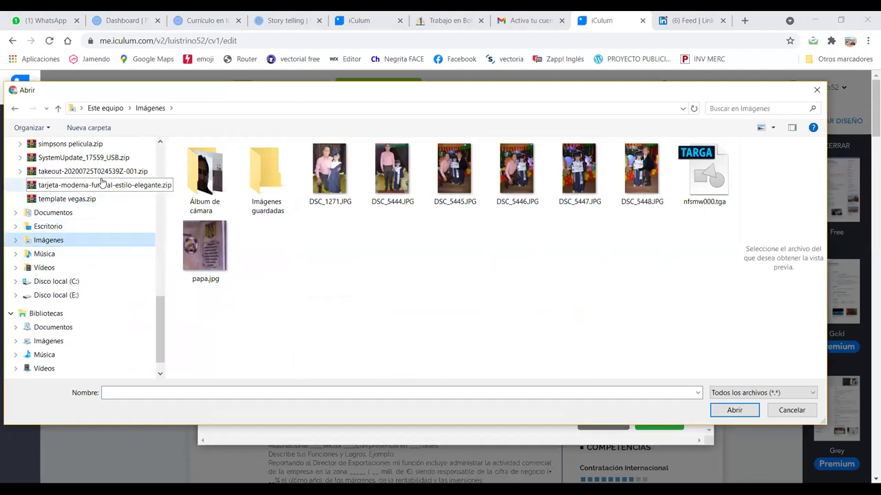
pyautogui.click(68, 214)
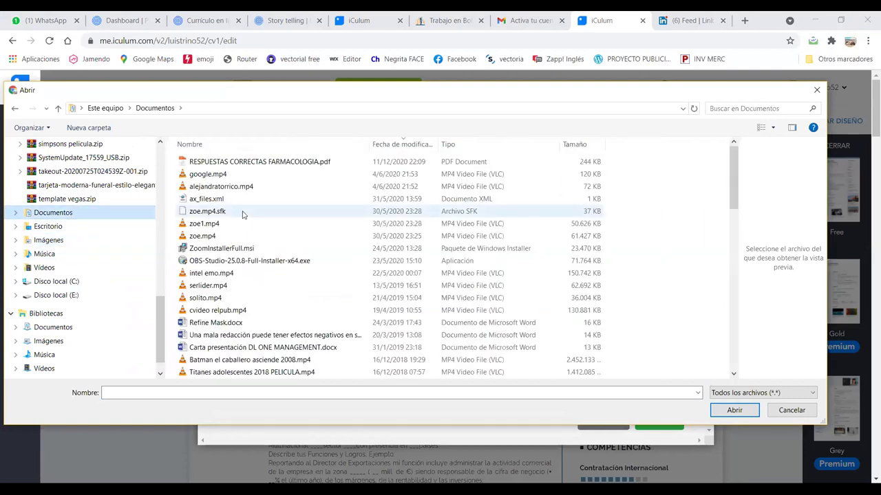
pyautogui.scroll(-10, 242, 234)
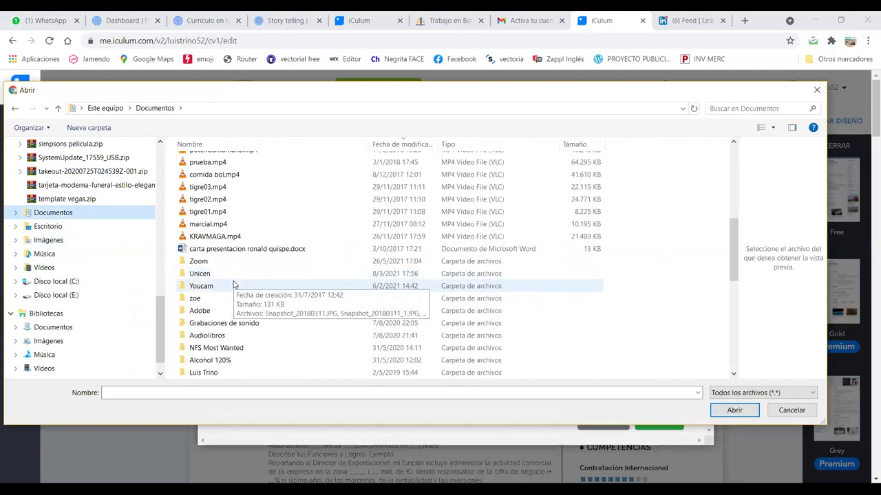
pyautogui.scroll(-8, 234, 295)
pyautogui.scroll(-1, 234, 319)
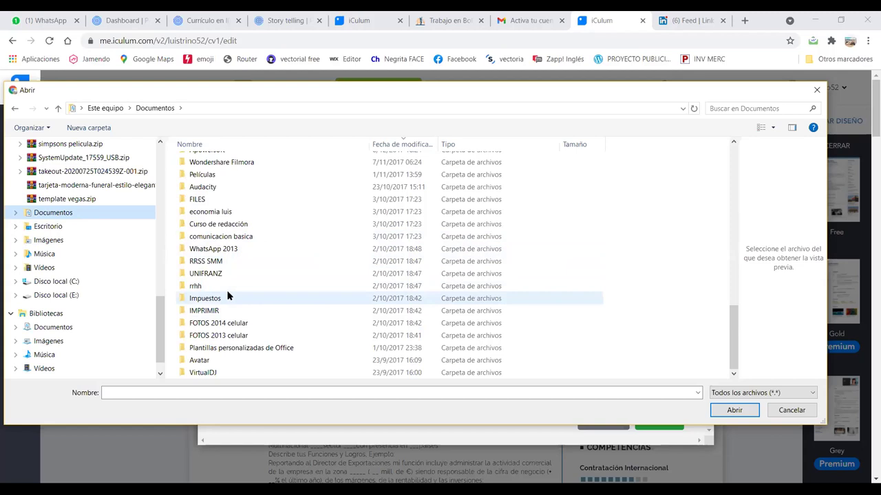
pyautogui.click(76, 281)
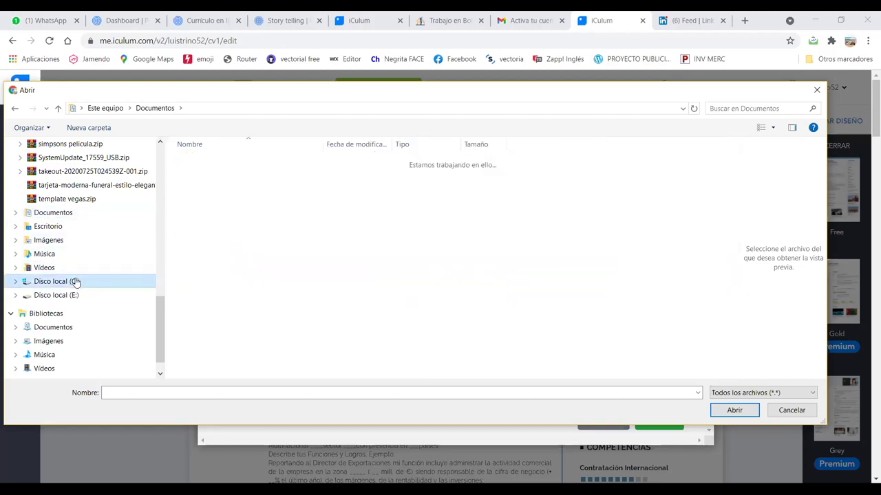
pyautogui.click(75, 214)
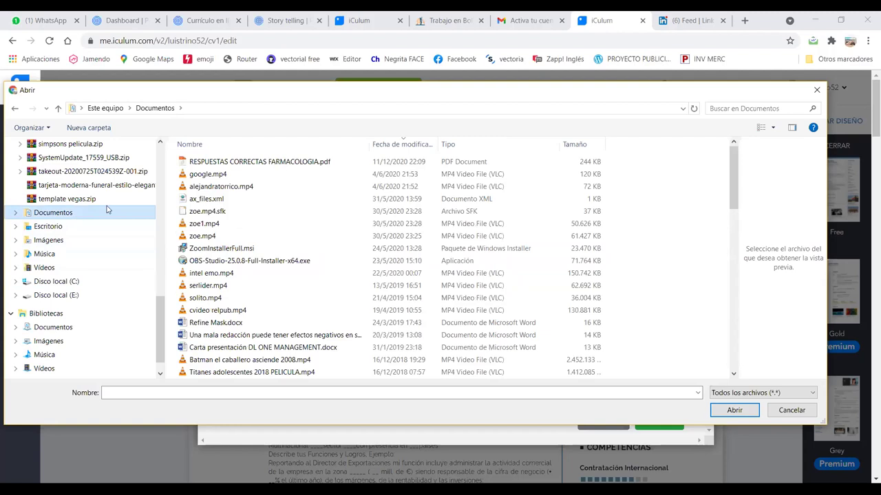
pyautogui.click(80, 327)
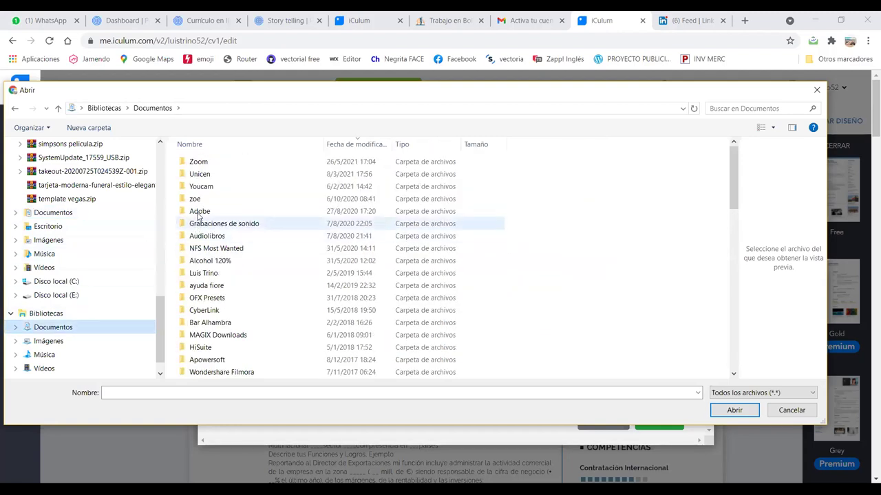
# Go through the personal folders to CV video and load foto cv abr 2019.jpg
pyautogui.click(220, 270)
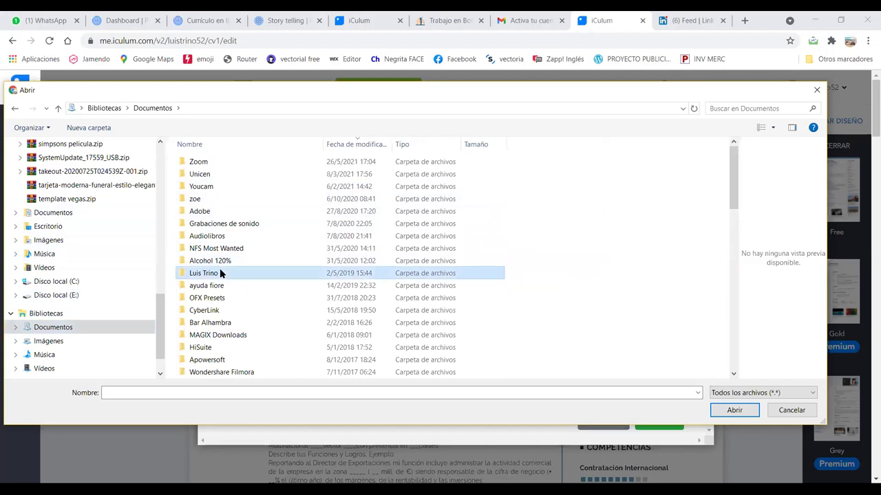
pyautogui.doubleClick(220, 271)
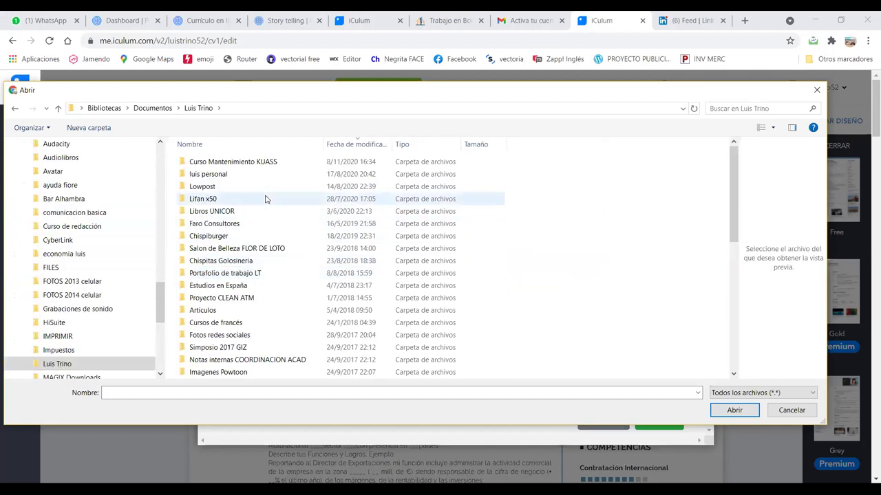
pyautogui.doubleClick(246, 176)
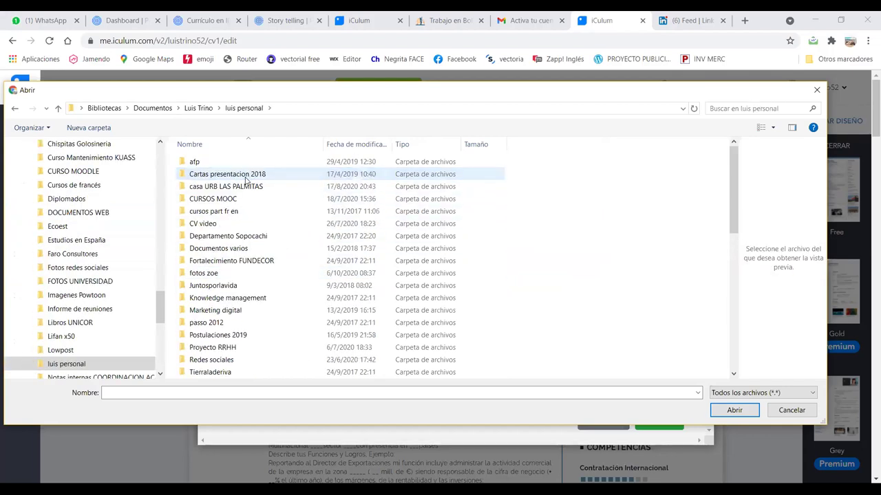
pyautogui.doubleClick(227, 224)
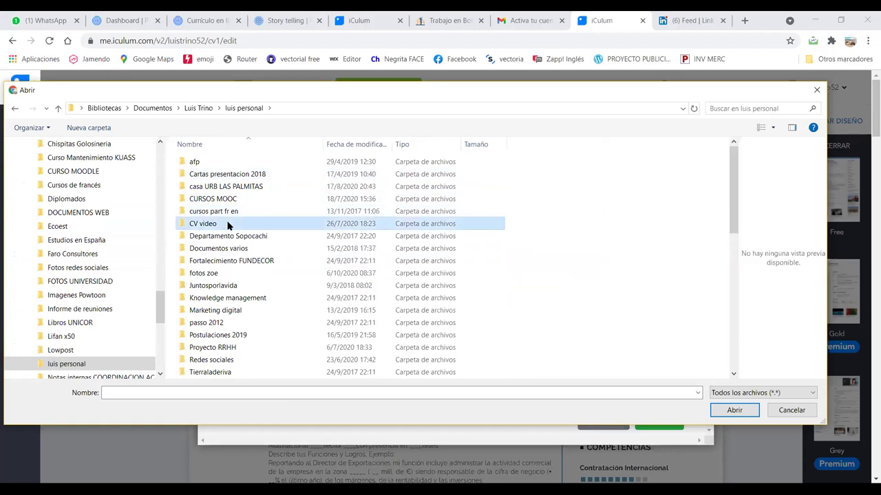
pyautogui.scroll(-5, 291, 258)
pyautogui.scroll(-3, 292, 260)
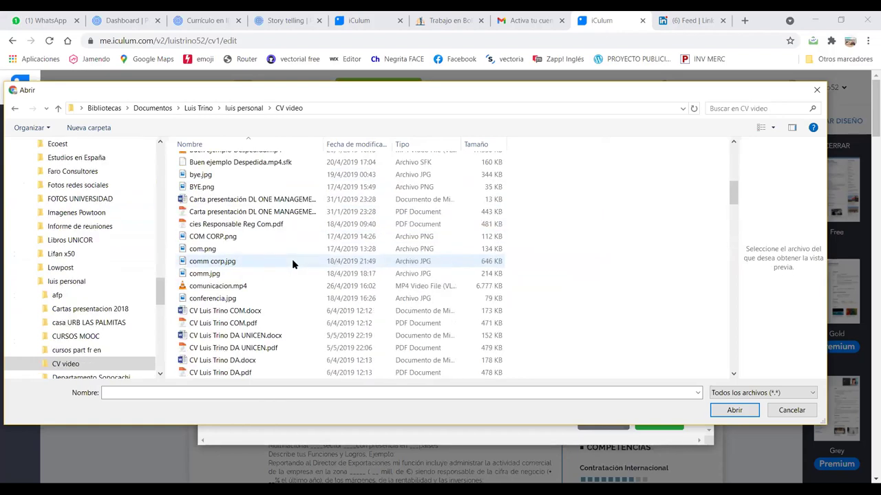
pyautogui.scroll(-12, 291, 262)
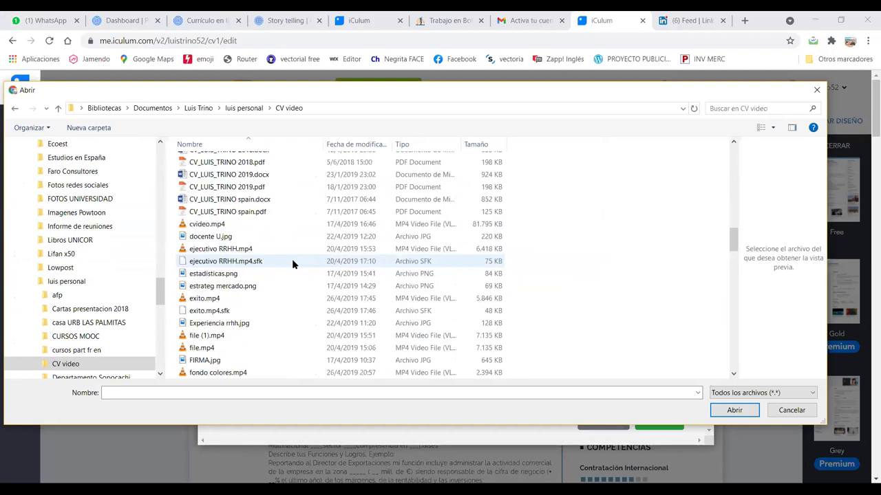
pyautogui.scroll(-3, 292, 261)
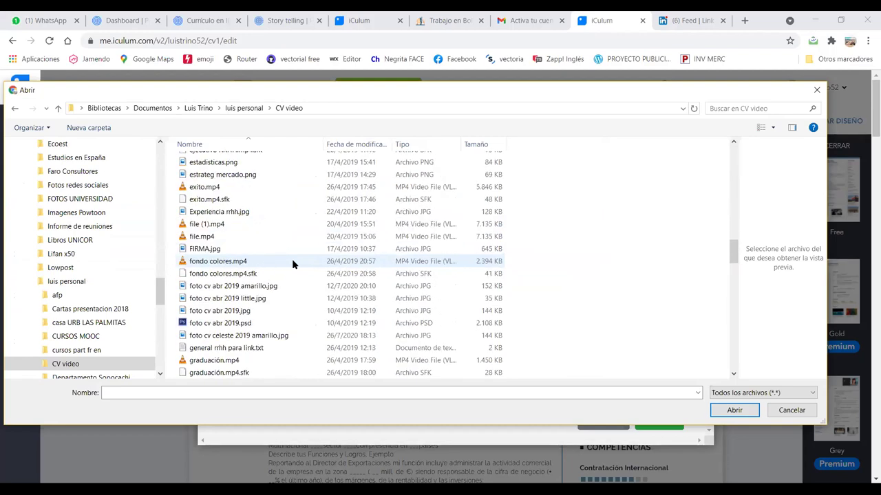
pyautogui.click(234, 311)
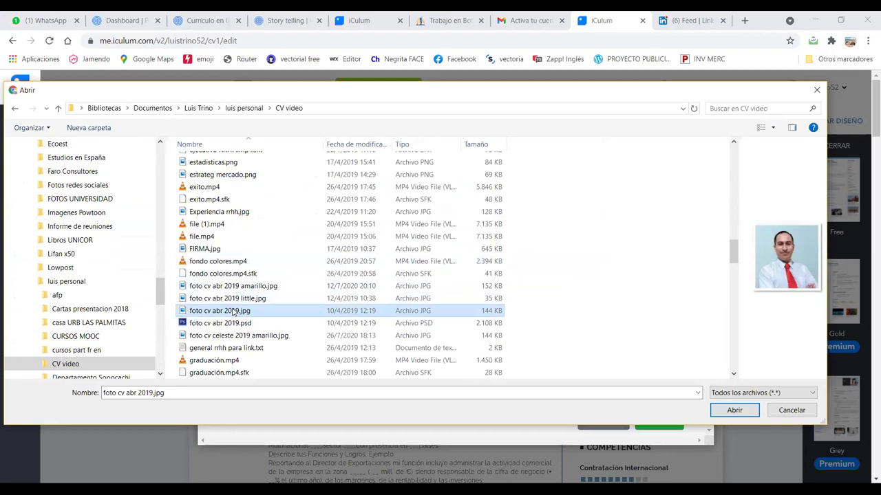
pyautogui.click(719, 411)
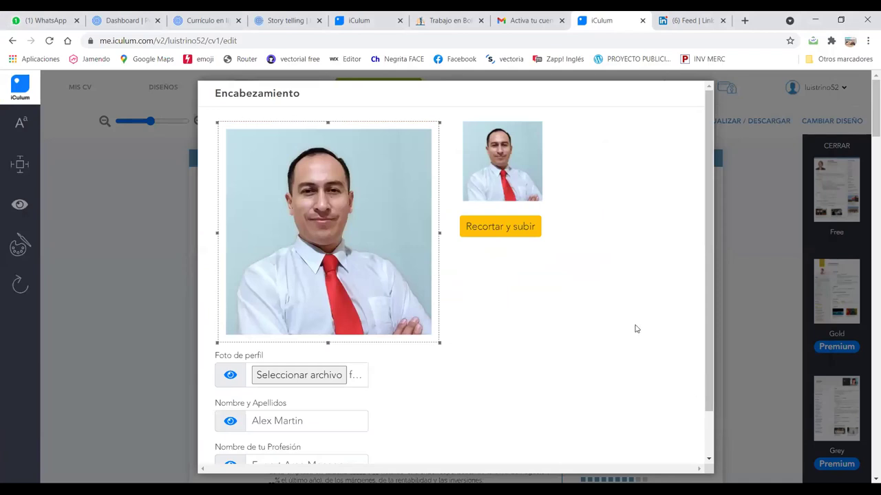
# Replace the sample header name with the owner's full name, hide the profession, and save
pyautogui.scroll(-1, 596, 344)
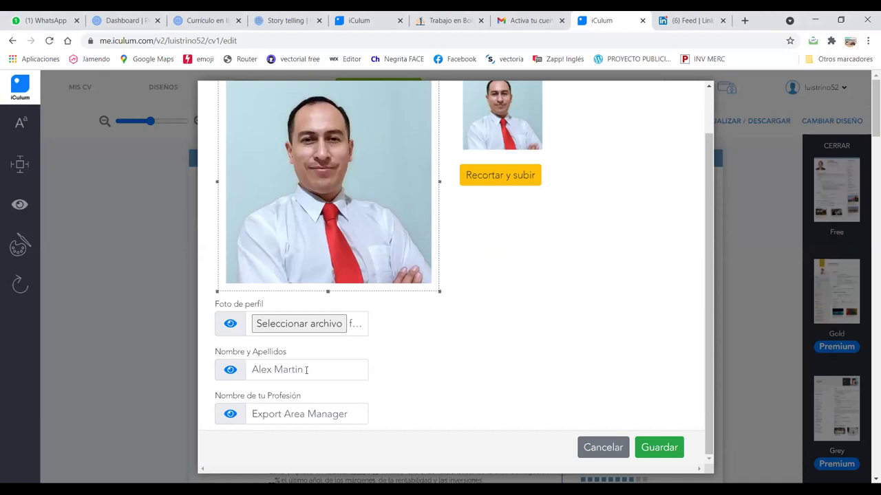
pyautogui.moveTo(307, 370); pyautogui.dragTo(250, 369)
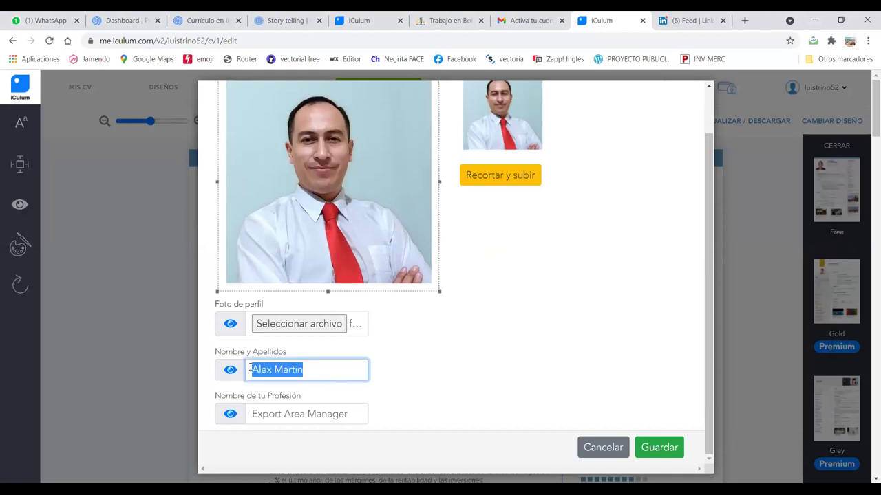
pyautogui.press('BackSpace')
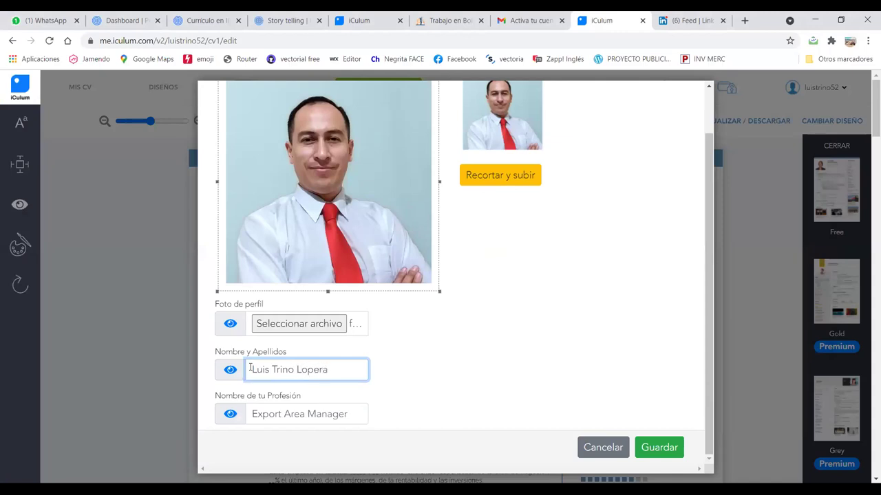
pyautogui.click(354, 416)
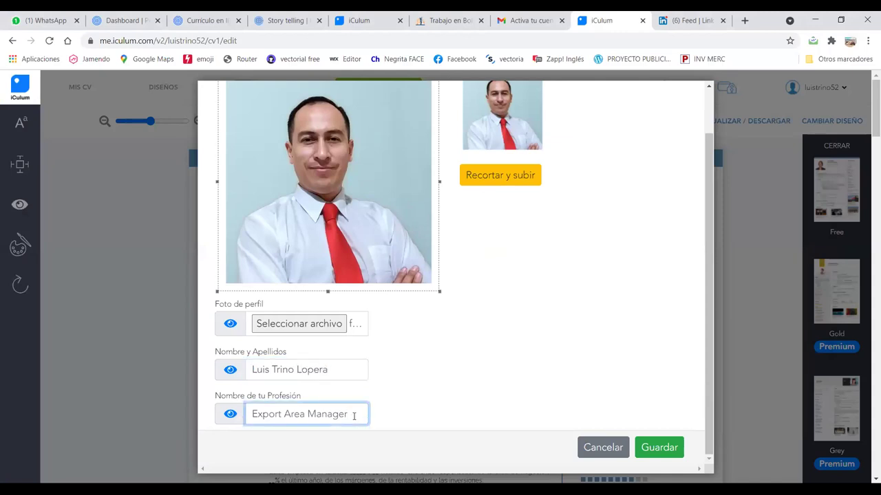
pyautogui.tripleClick(296, 413)
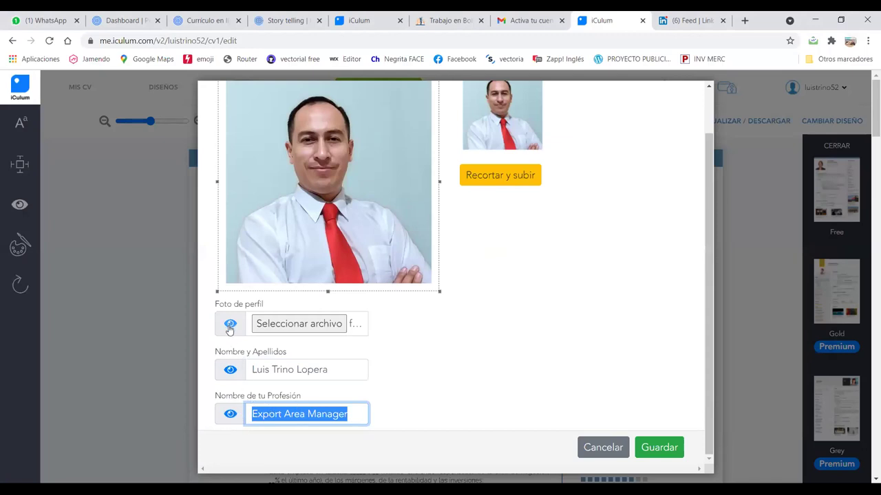
pyautogui.click(231, 413)
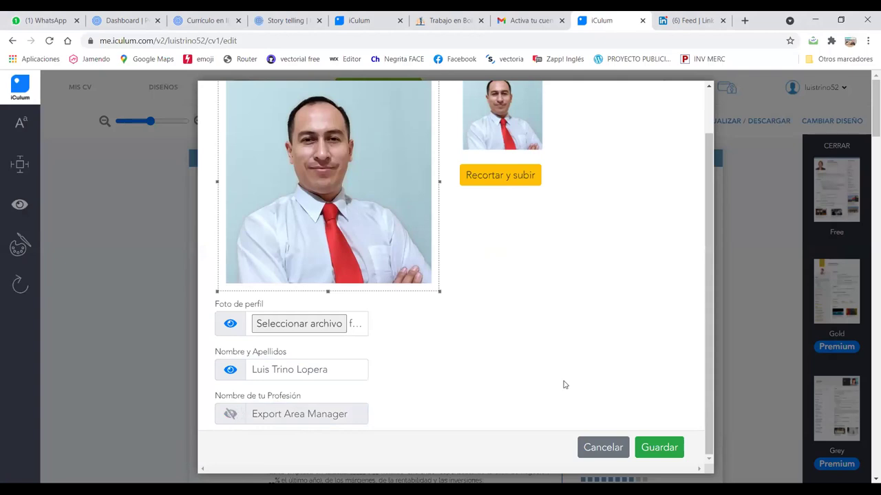
pyautogui.click(659, 448)
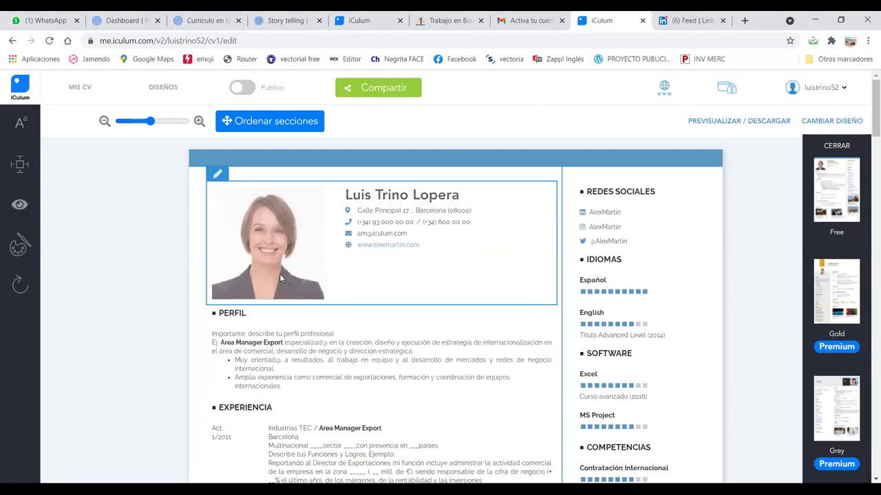
# Replace the CV header portrait with foto cv abr 2019.jpg, cropped and uploaded
pyautogui.click(217, 176)
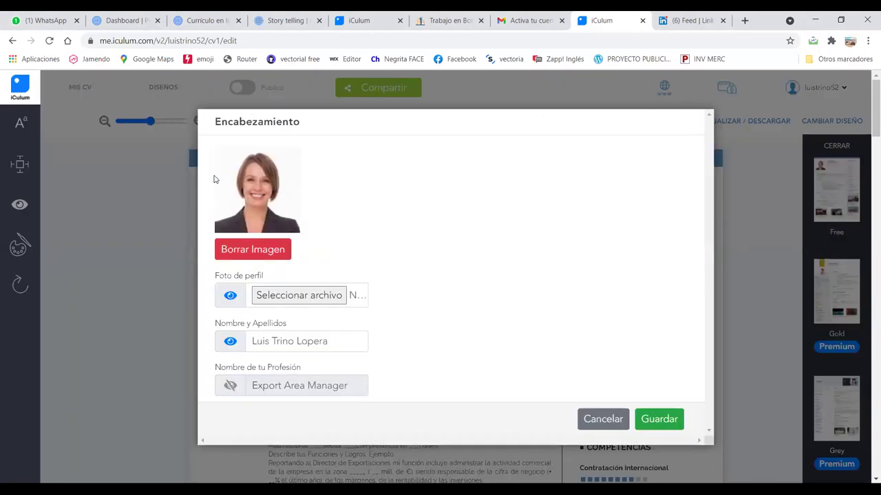
pyautogui.click(283, 297)
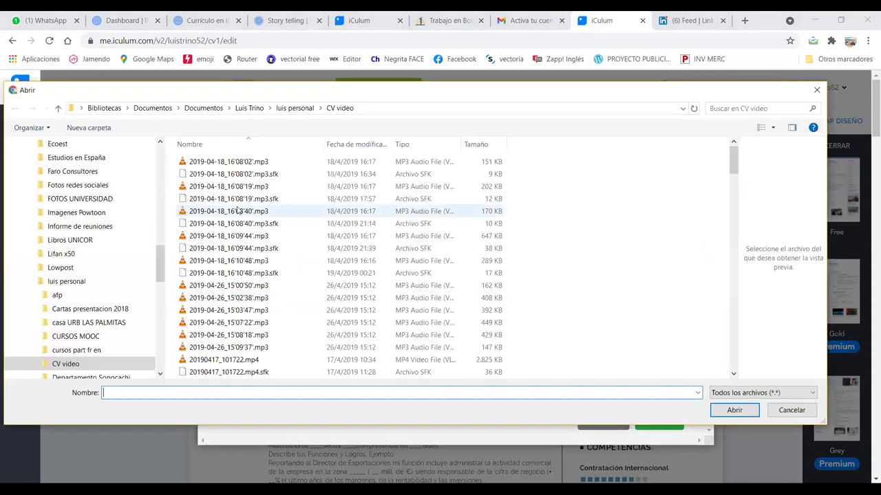
pyautogui.scroll(-8, 227, 308)
pyautogui.scroll(-10, 227, 325)
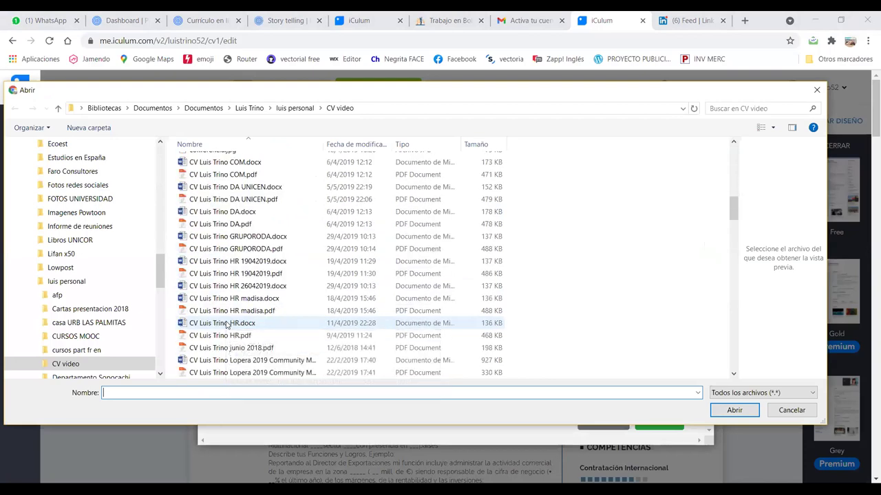
pyautogui.scroll(-3, 227, 325)
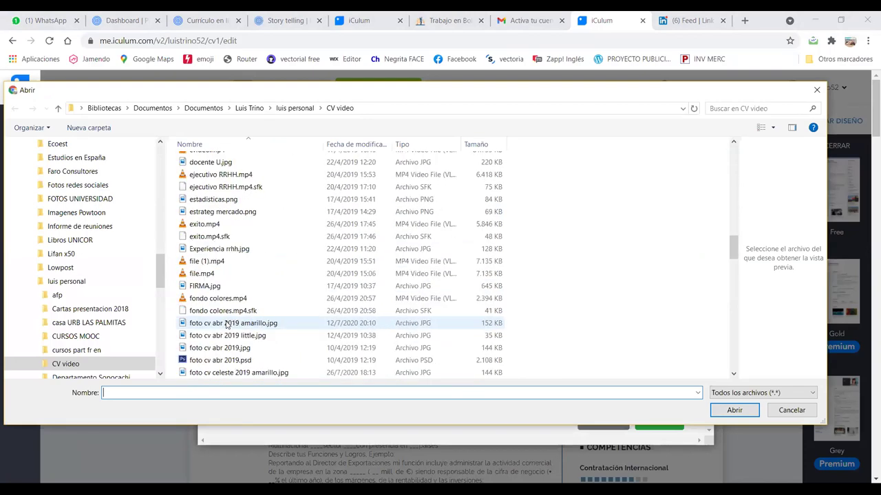
pyautogui.click(244, 347)
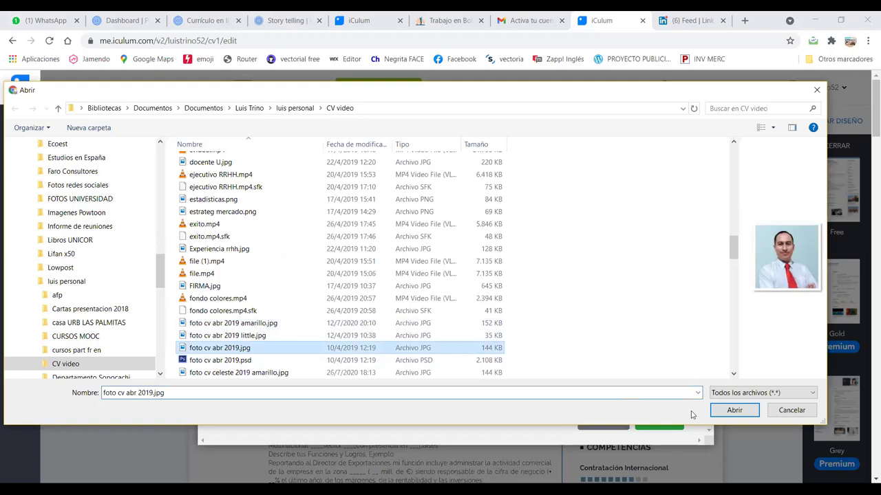
pyautogui.click(747, 415)
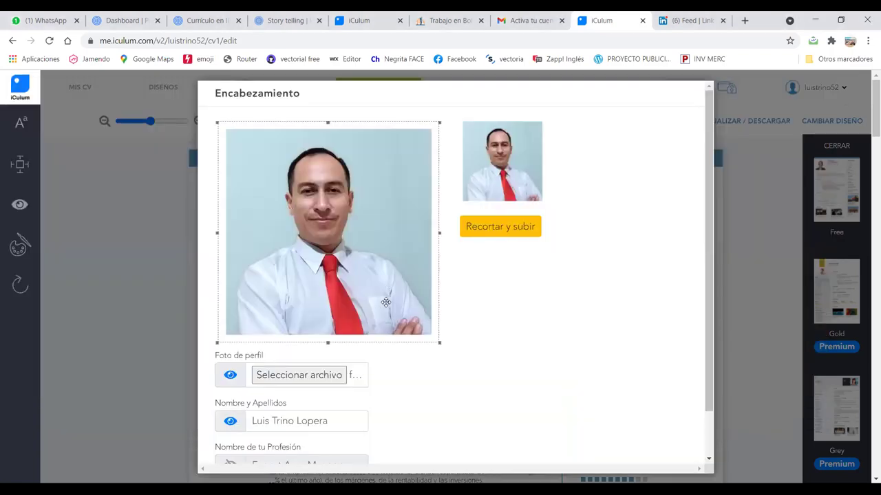
pyautogui.click(506, 231)
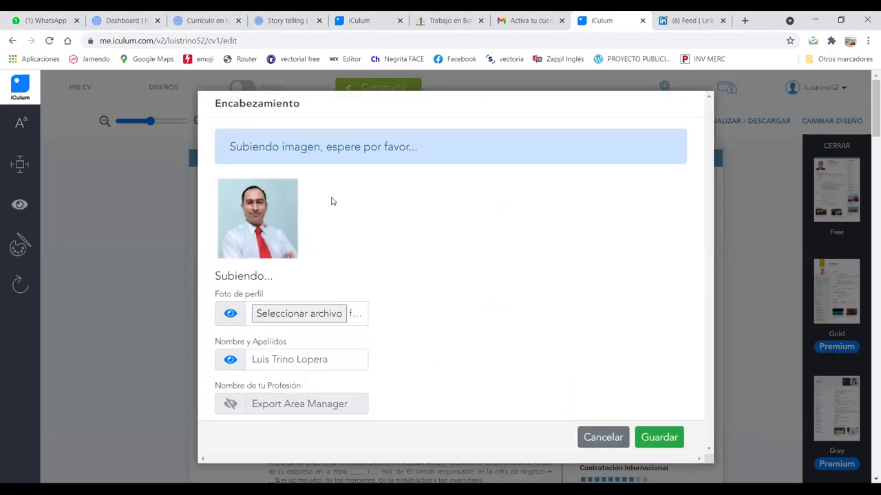
pyautogui.scroll(-2, 477, 240)
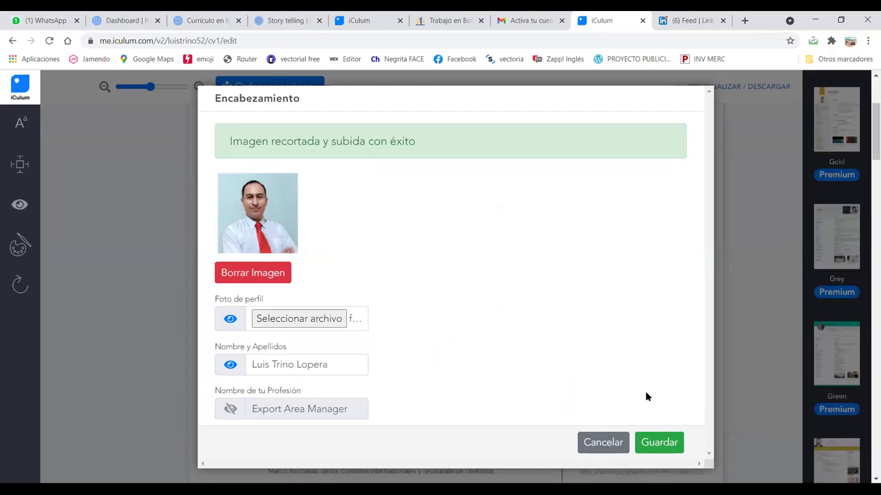
# Save the CV header with the new profile photo
pyautogui.click(659, 443)
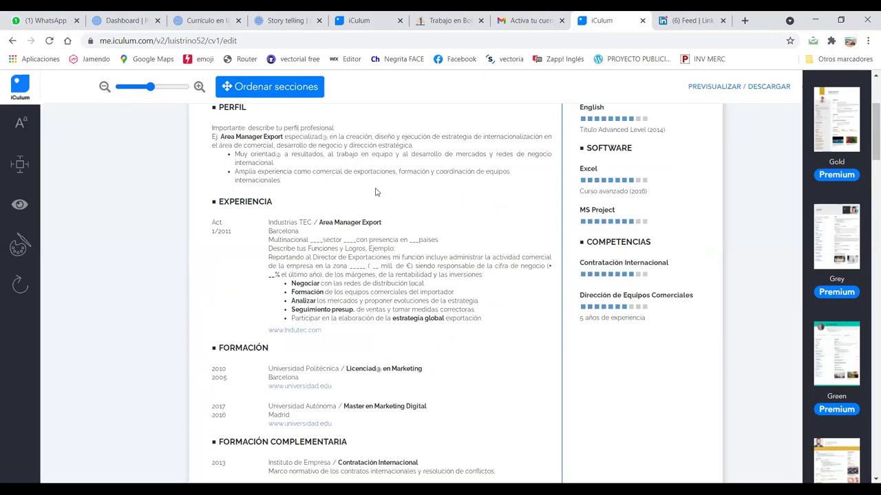
pyautogui.scroll(3, 372, 234)
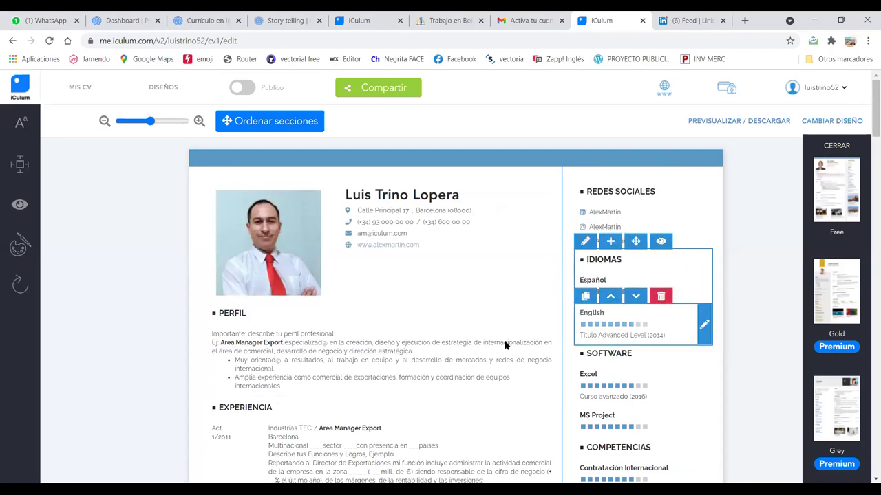
pyautogui.scroll(-2, 341, 346)
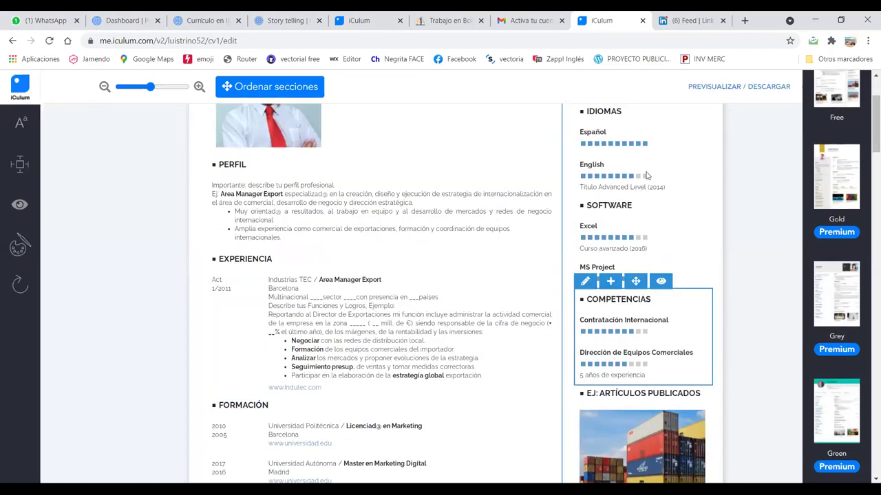
pyautogui.scroll(2, 617, 262)
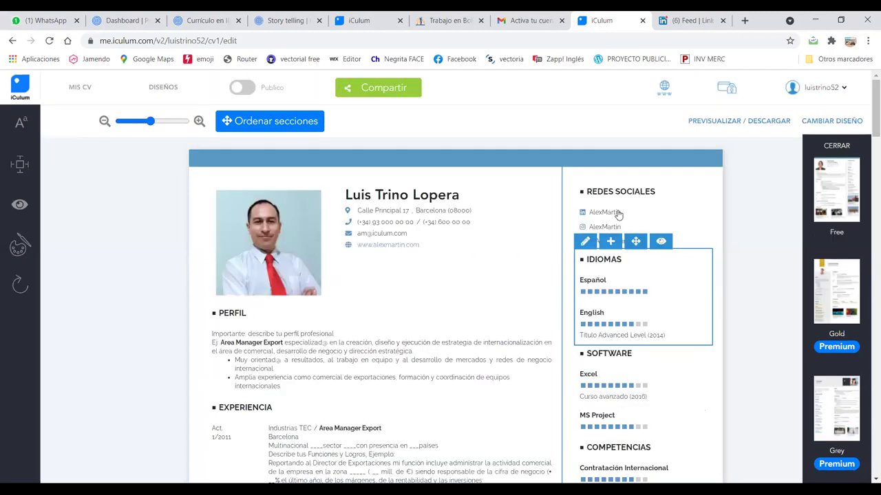
pyautogui.scroll(-1, 615, 281)
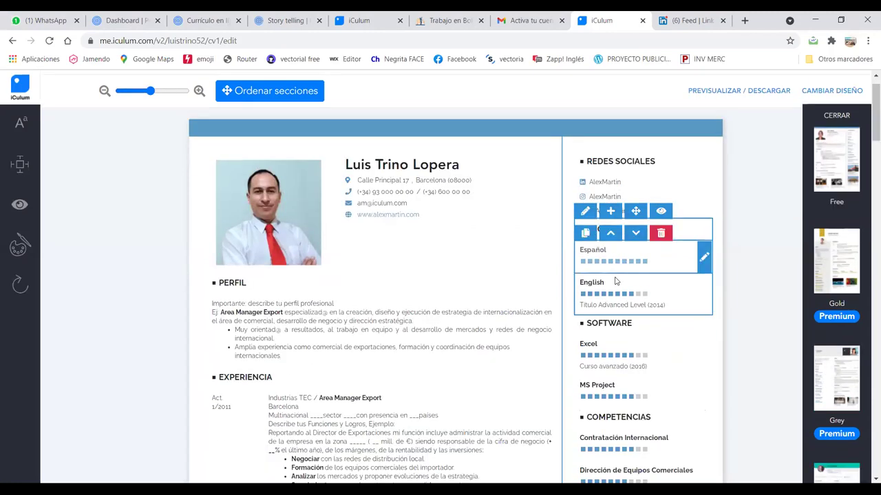
pyautogui.scroll(-3, 424, 295)
pyautogui.scroll(-1, 607, 264)
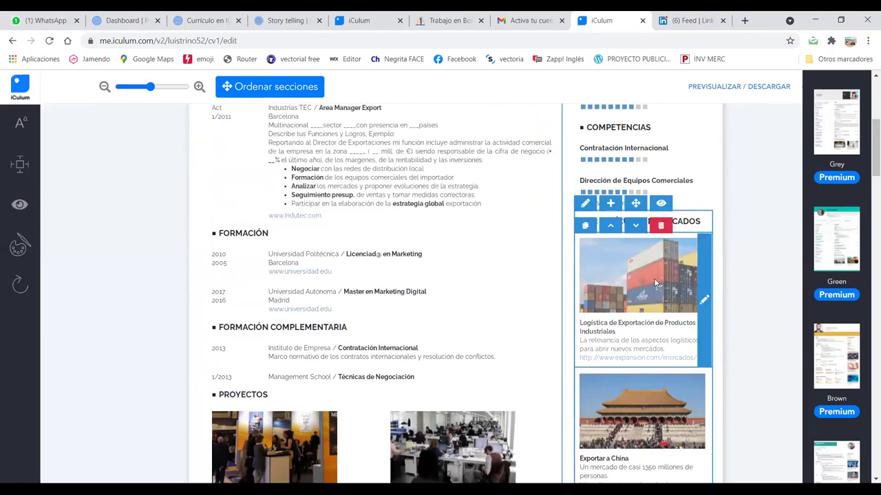
# Delete the Logística de Exportación and Exportar a China articles from Artículos publicados
pyautogui.click(661, 228)
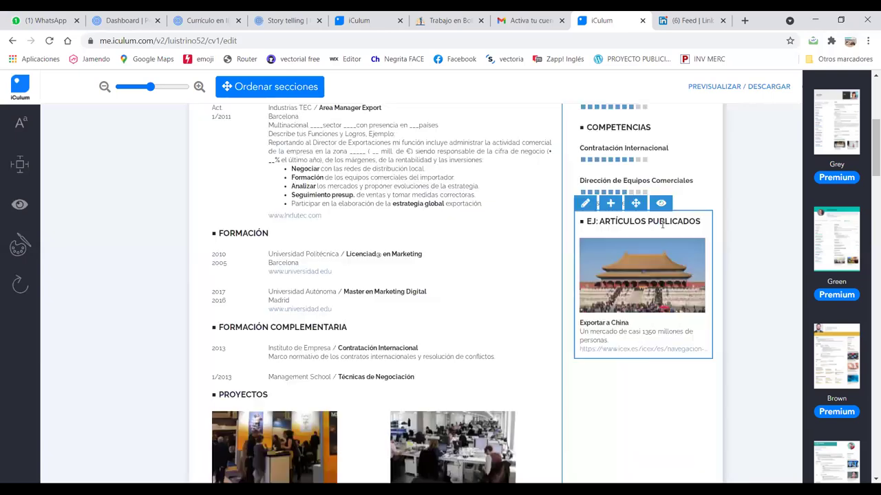
pyautogui.moveTo(625, 294)
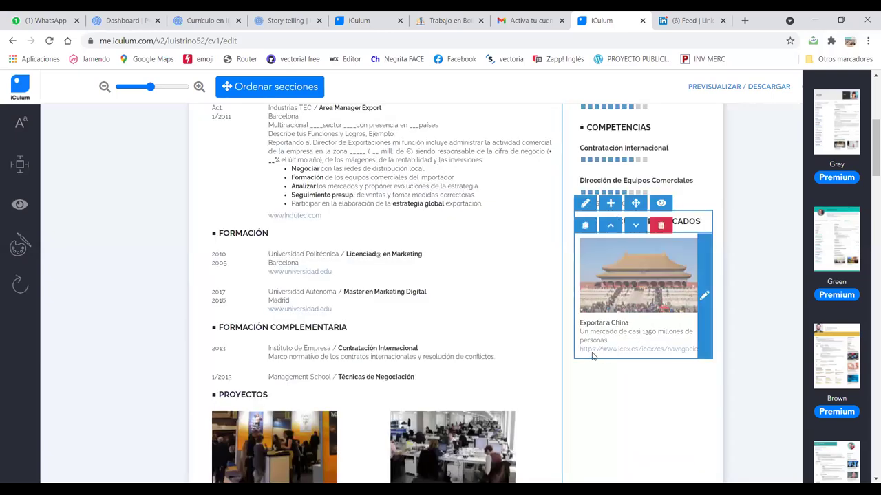
pyautogui.click(660, 226)
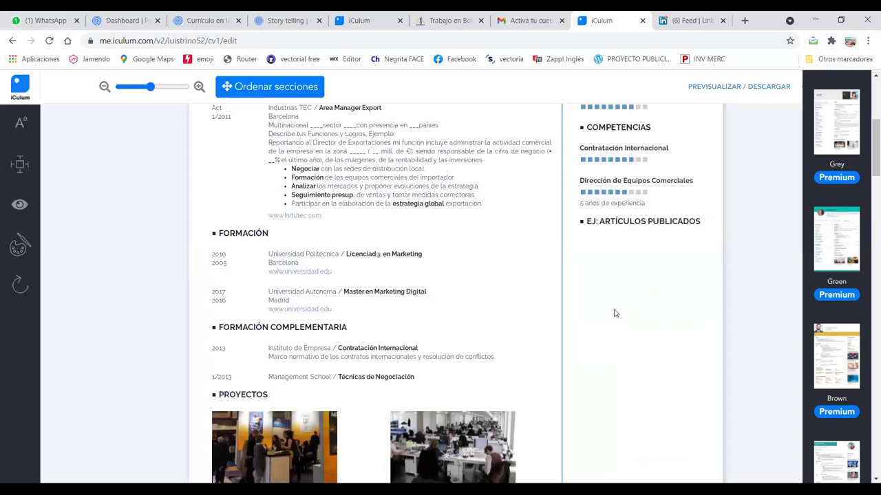
pyautogui.scroll(1, 614, 313)
pyautogui.scroll(2, 614, 313)
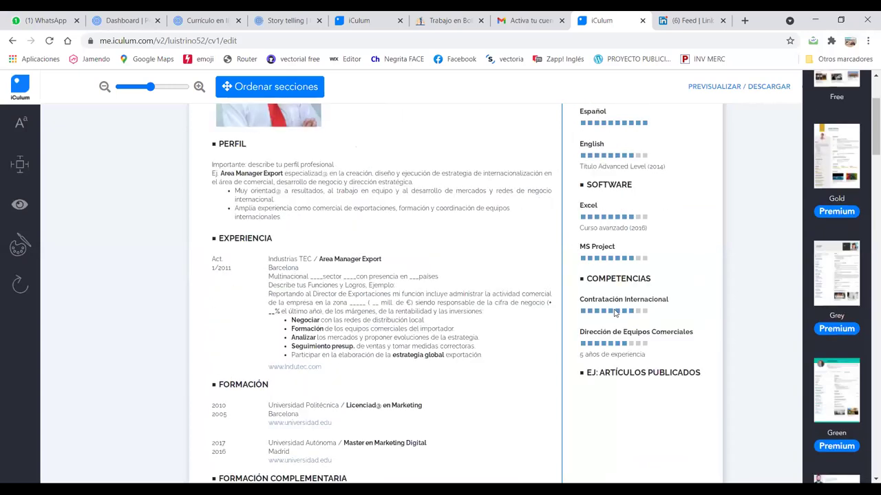
pyautogui.scroll(3, 614, 313)
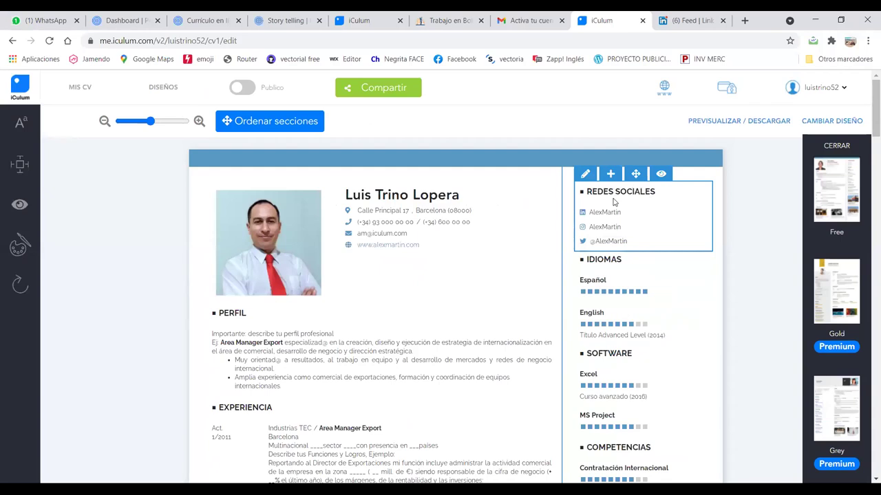
pyautogui.moveTo(617, 210)
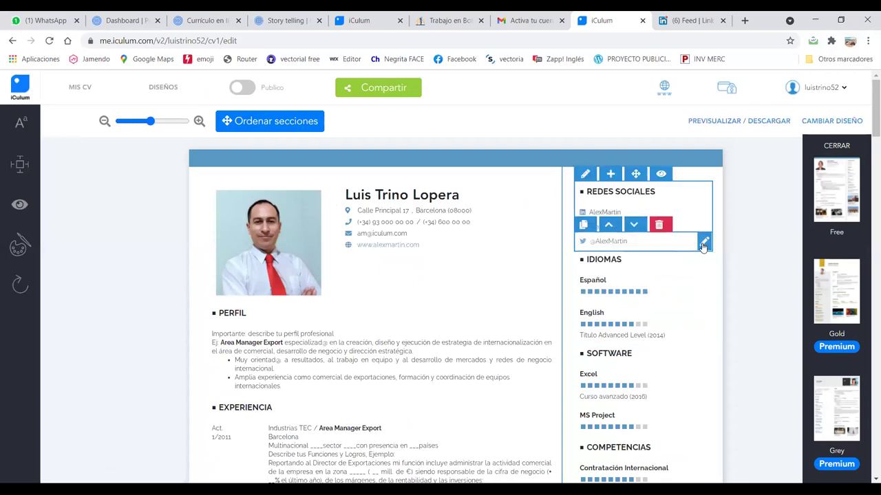
# Change the Twitter entry to Facebook, entering the user's handle and Facebook profile link
pyautogui.click(703, 243)
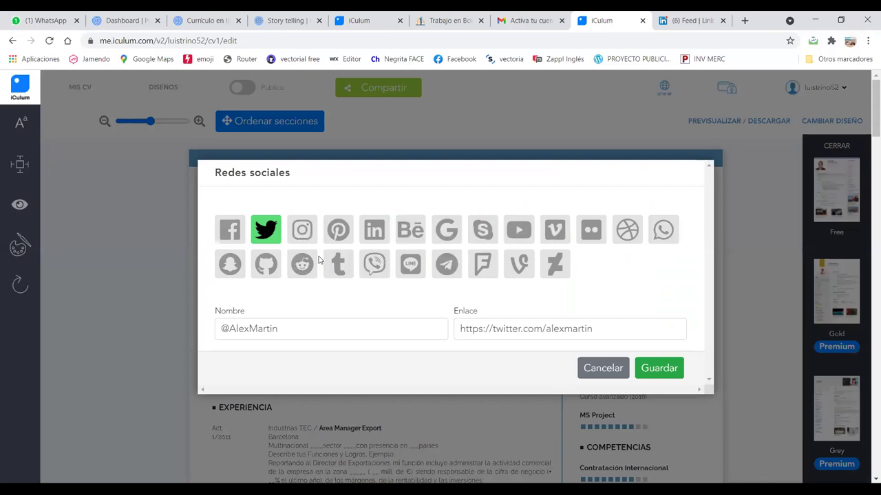
pyautogui.click(239, 236)
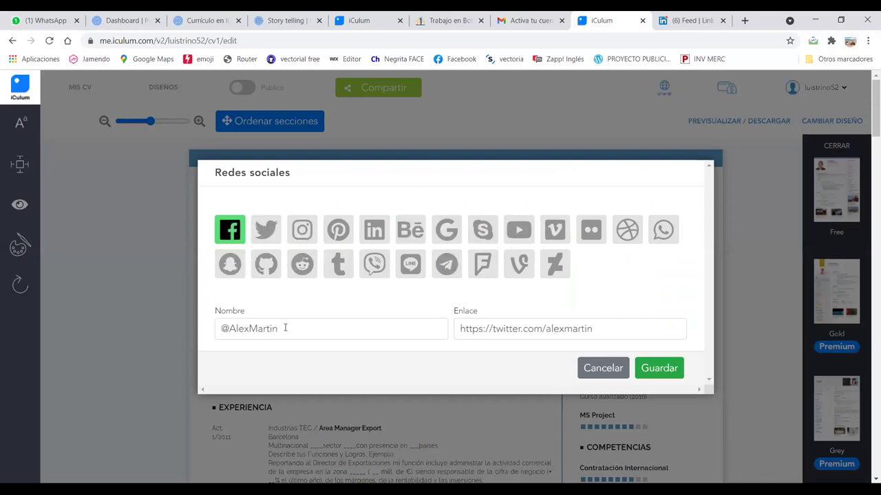
pyautogui.moveTo(279, 329); pyautogui.dragTo(227, 332)
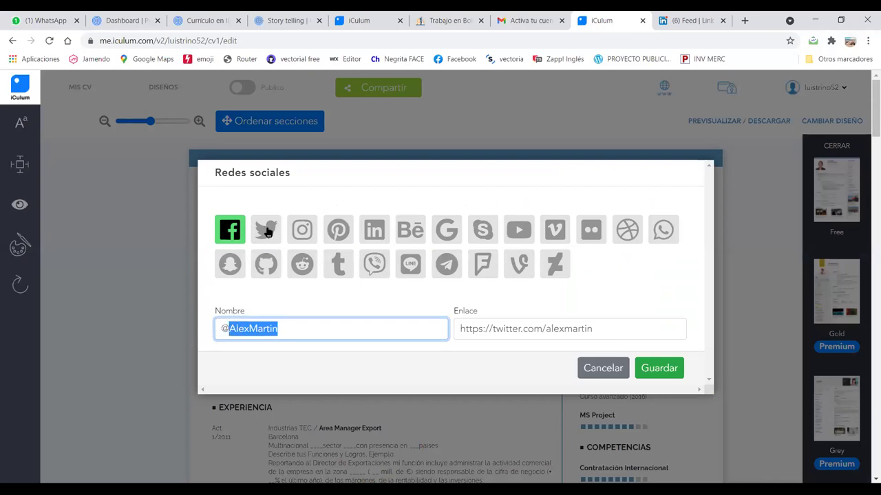
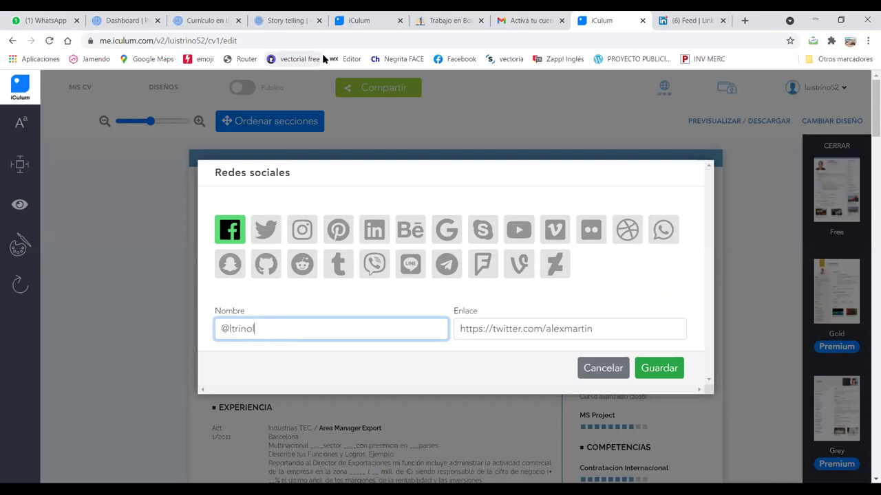
pyautogui.moveTo(591, 328); pyautogui.dragTo(490, 329)
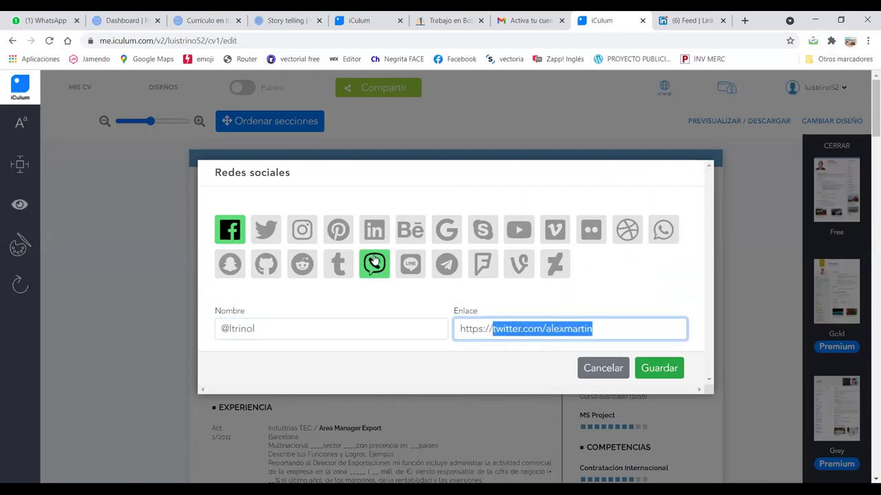
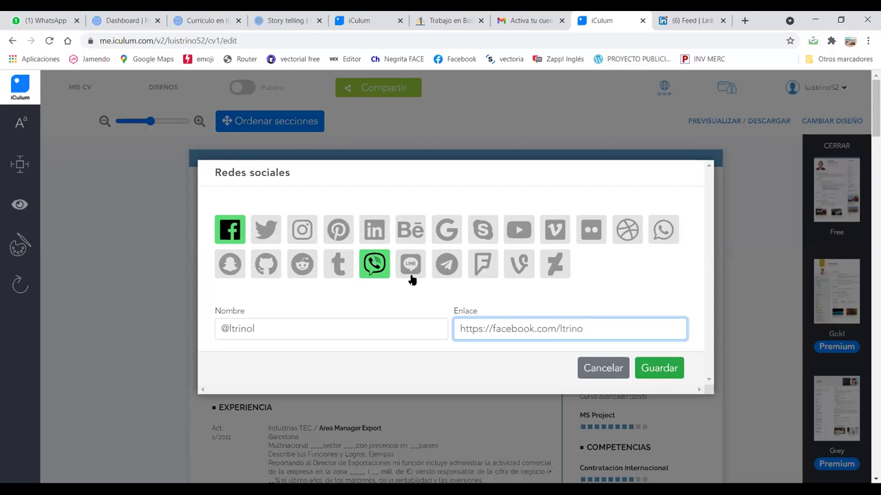
pyautogui.click(659, 368)
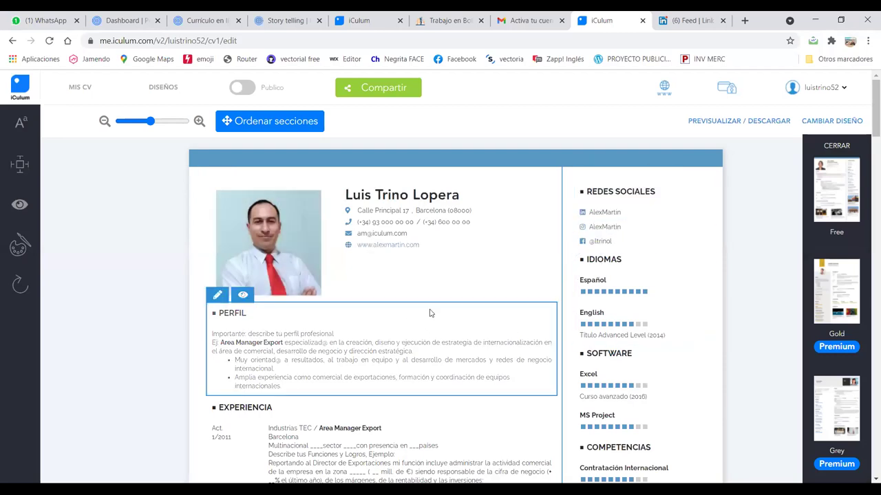
# Bold the Perfil text from Importante onward and underline the word Manager
pyautogui.scroll(-1, 406, 307)
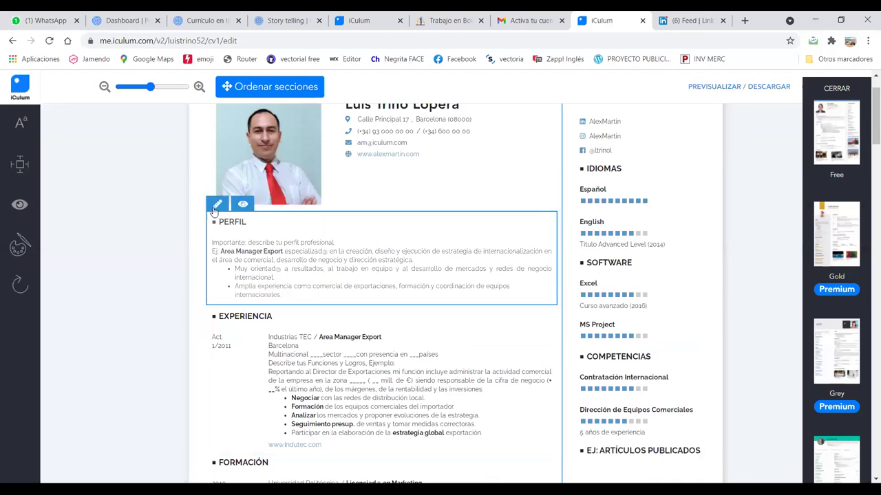
pyautogui.click(216, 206)
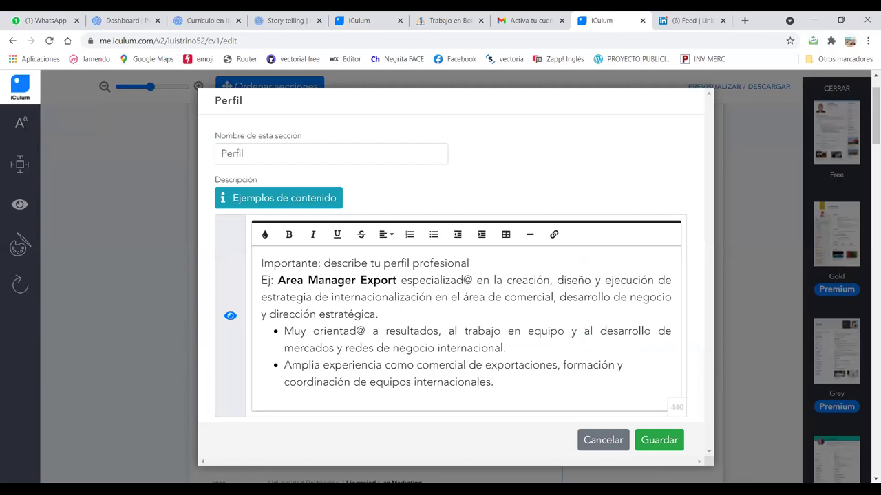
pyautogui.scroll(-1, 486, 315)
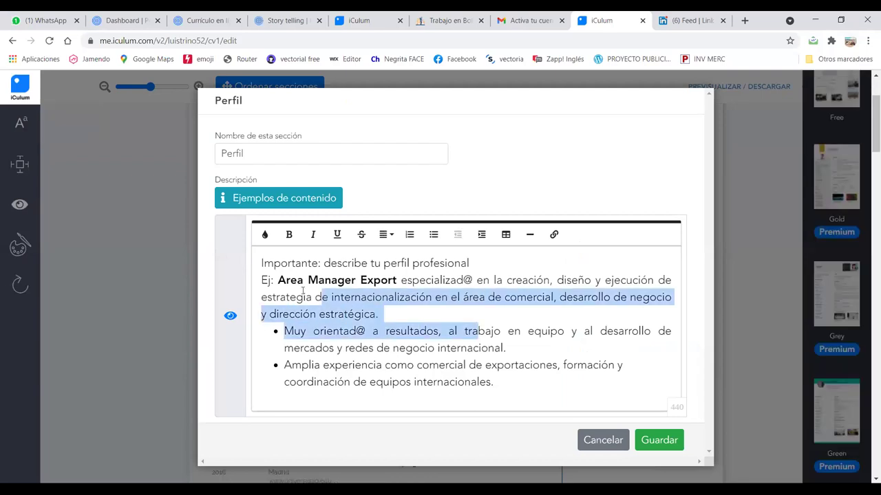
pyautogui.moveTo(302, 291); pyautogui.dragTo(265, 263)
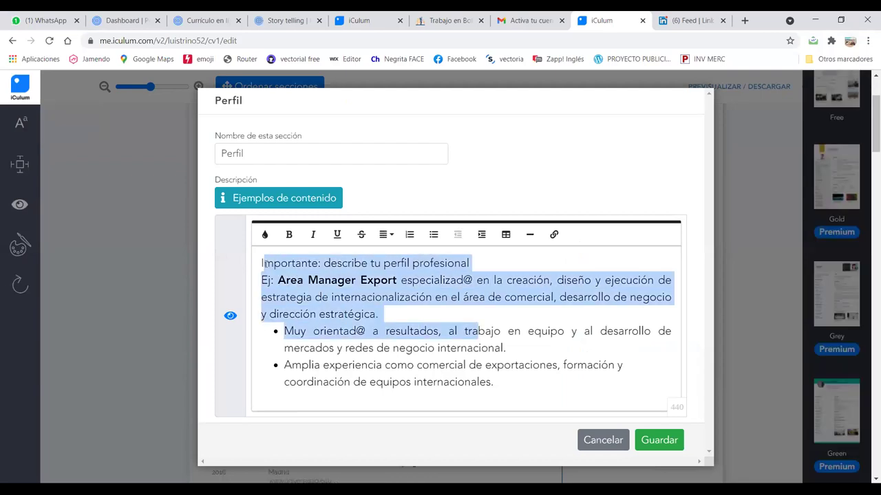
pyautogui.click(289, 235)
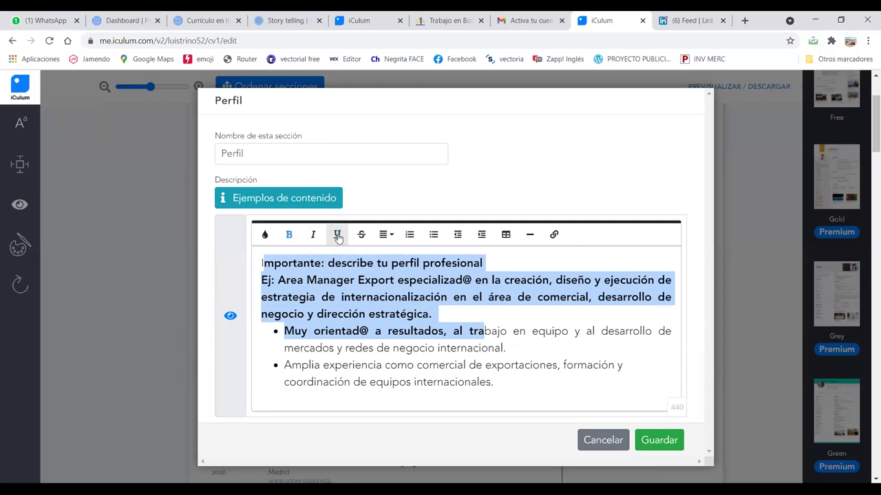
pyautogui.doubleClick(330, 281)
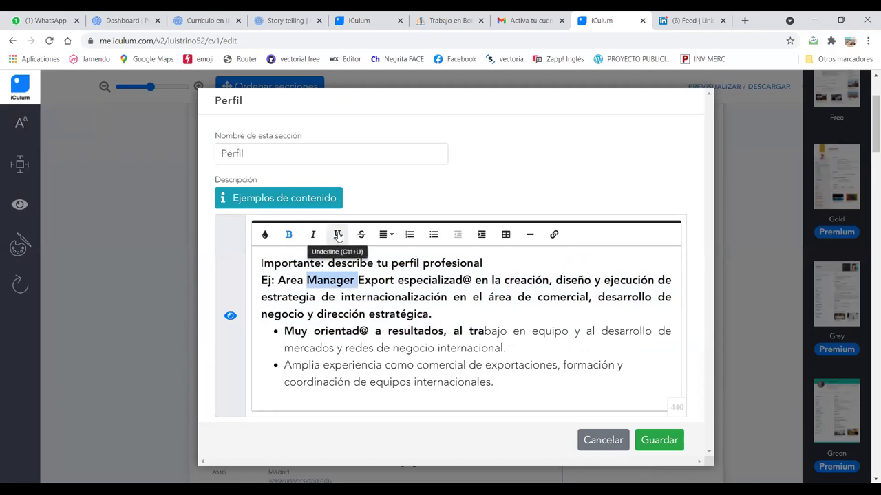
pyautogui.click(338, 236)
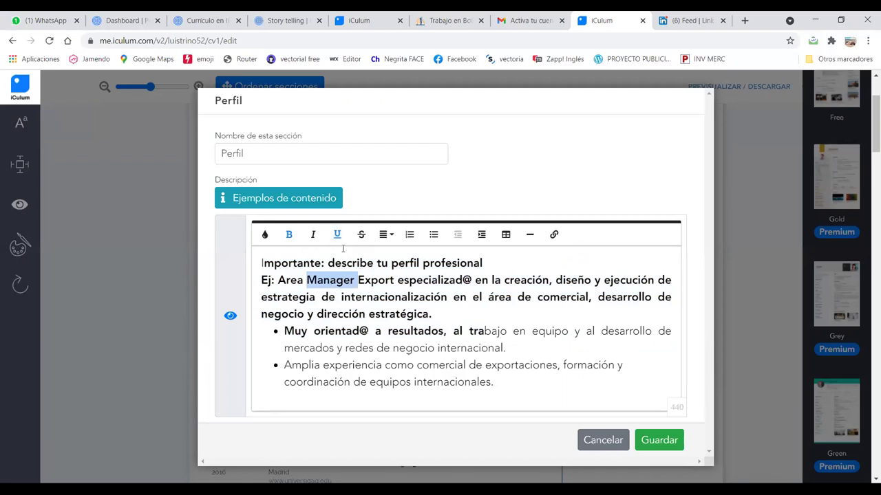
pyautogui.click(409, 289)
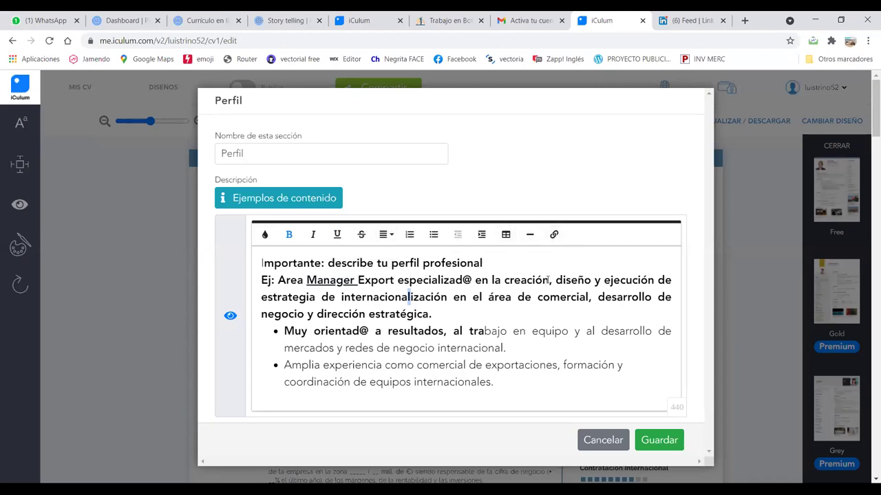
# Open link options for a phrase without adding a link, then close the Perfil editor
pyautogui.moveTo(548, 280); pyautogui.dragTo(351, 280)
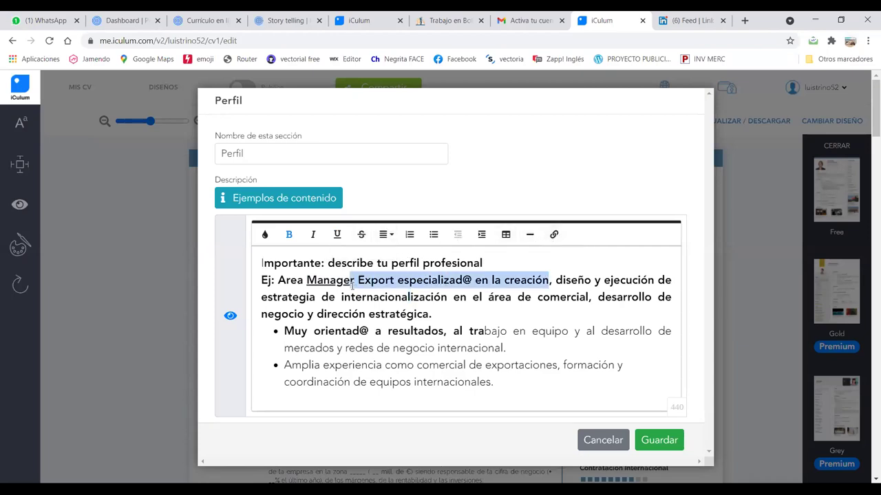
pyautogui.click(555, 235)
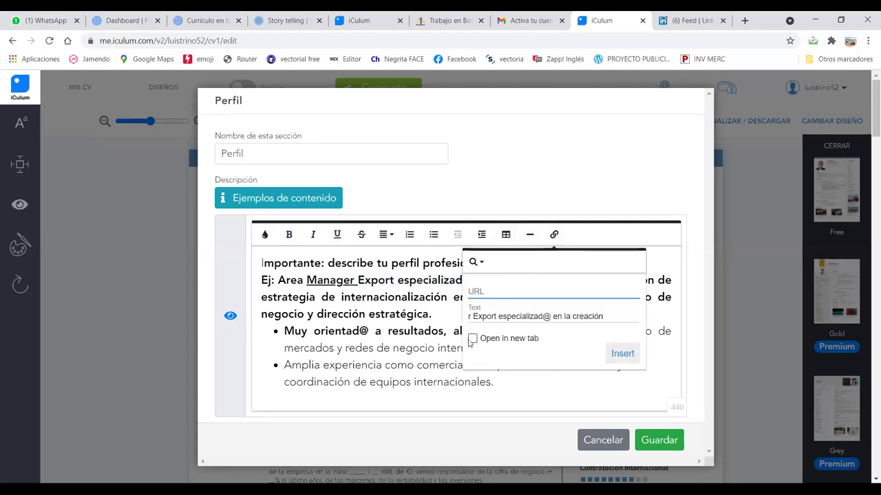
pyautogui.click(431, 330)
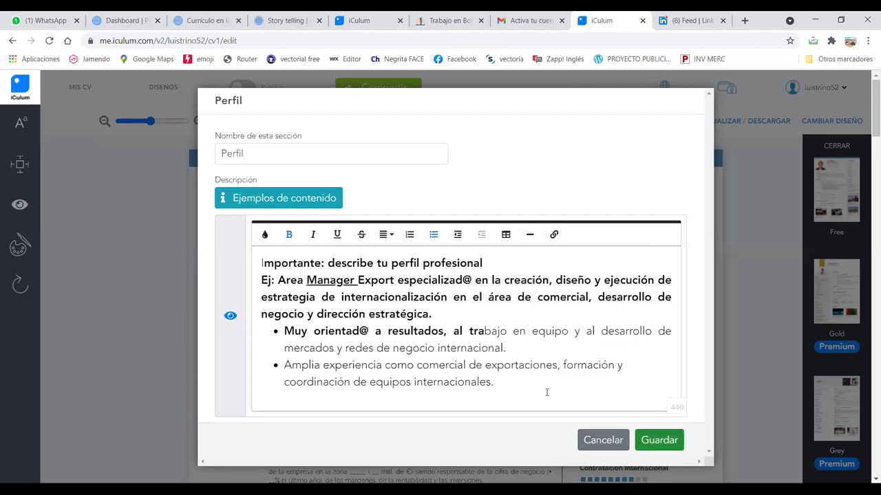
pyautogui.press('Escape')
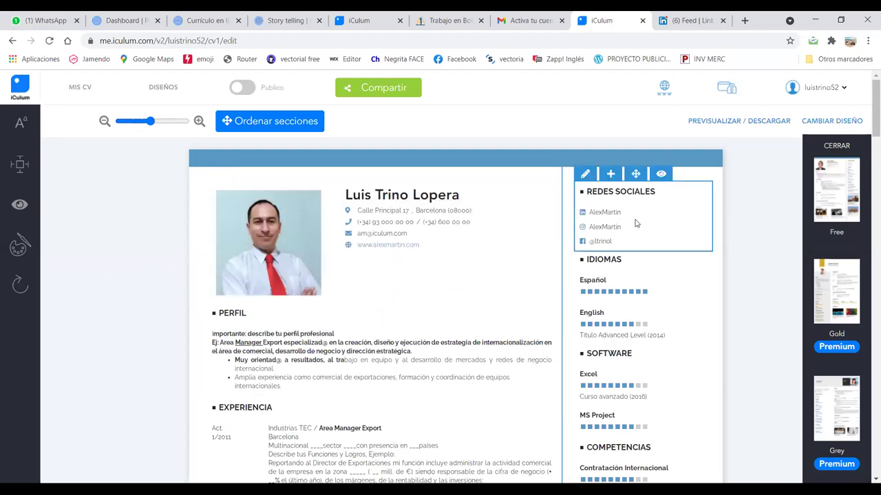
# Delete the Stand Feria Frankfurt 2017 and Apertura oficina comercial Londres projects, then return to the dashboard
pyautogui.scroll(-3, 637, 223)
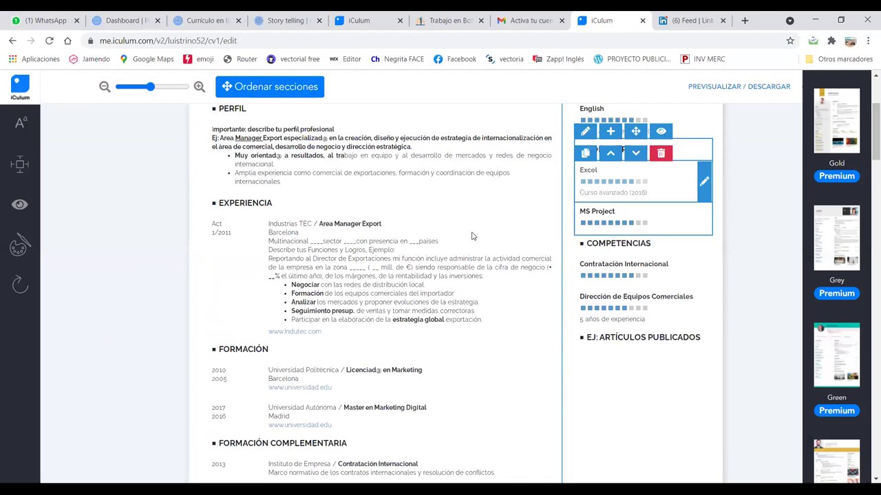
pyautogui.scroll(-3, 465, 316)
pyautogui.moveTo(275, 316)
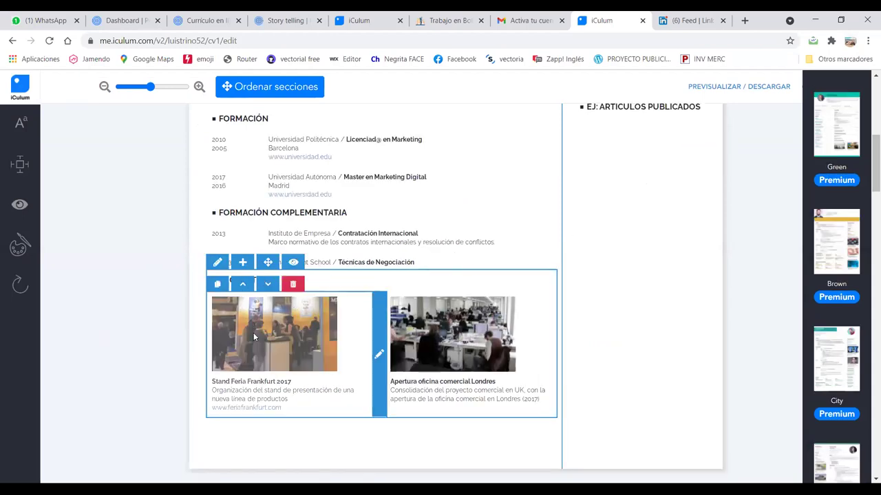
pyautogui.click(293, 285)
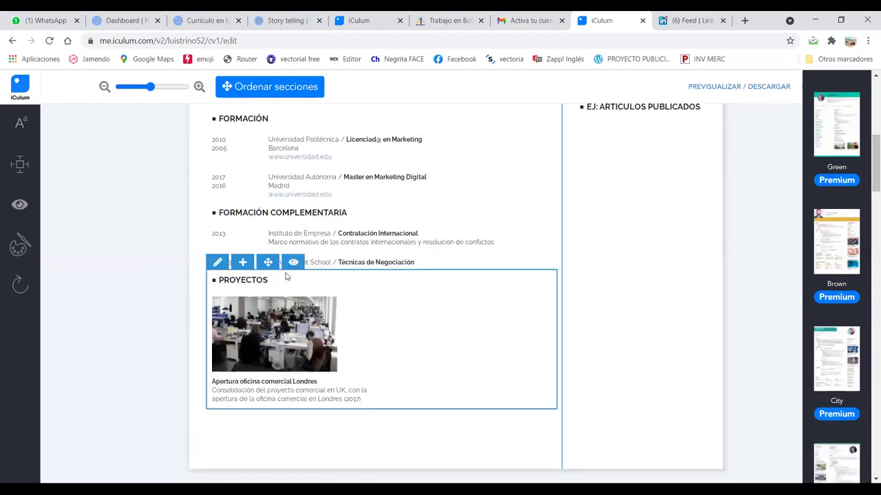
pyautogui.click(292, 285)
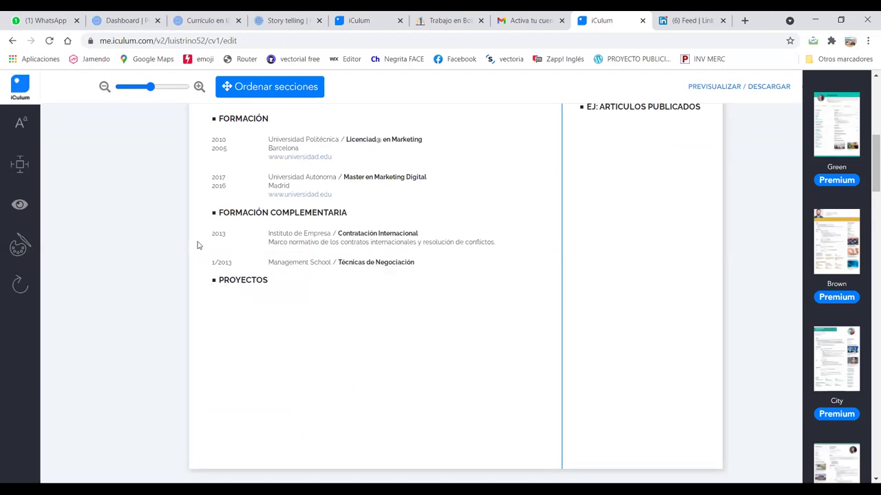
pyautogui.scroll(2, 273, 214)
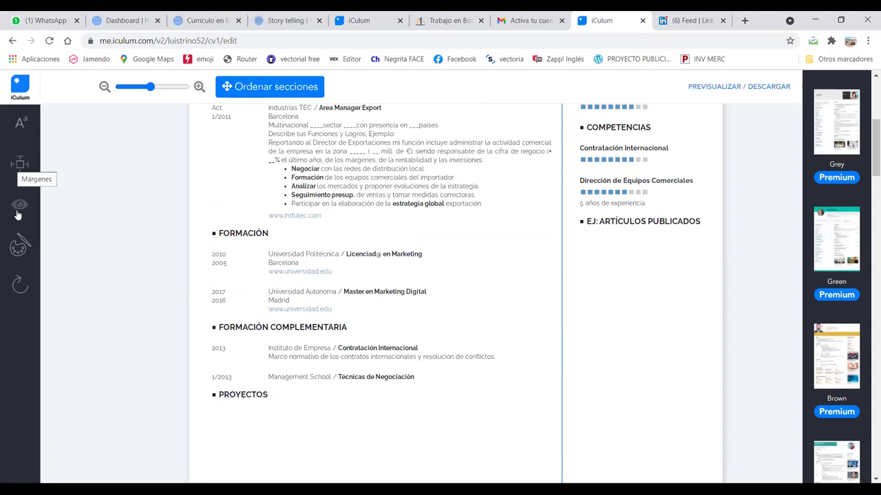
pyautogui.click(23, 90)
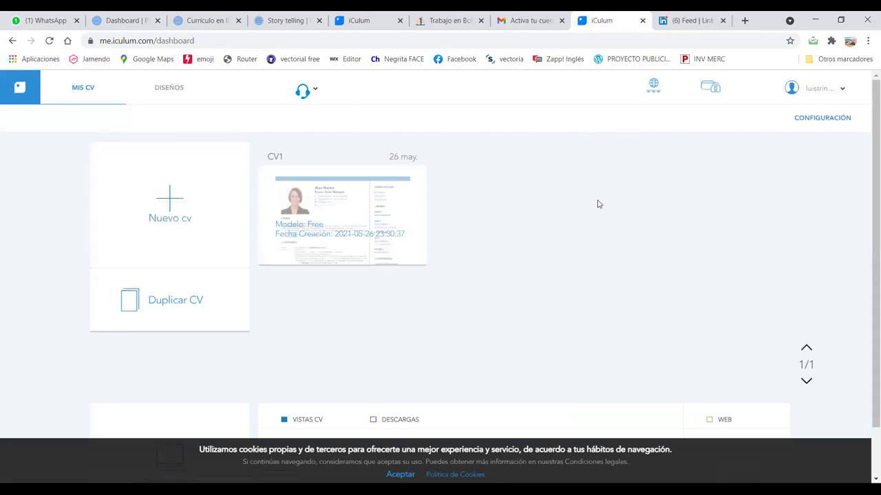
# Open the CV1 card from the Mis CV dashboard in the editor
pyautogui.moveTo(406, 185)
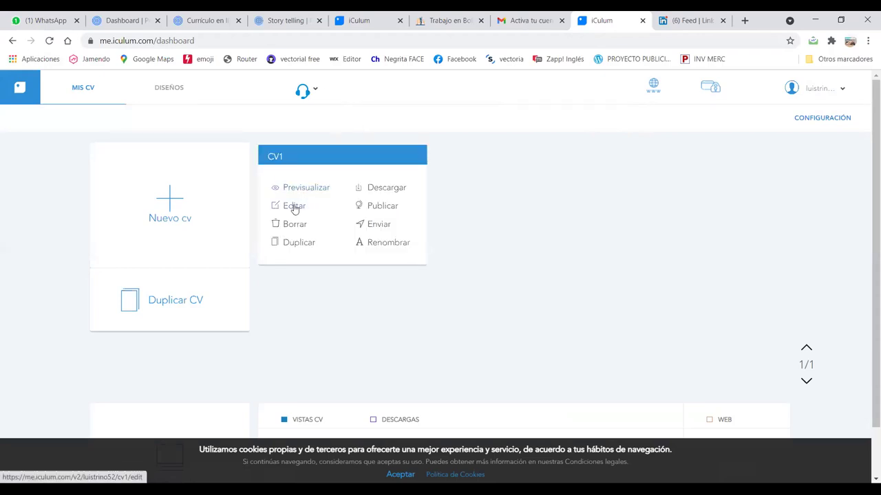
pyautogui.click(294, 206)
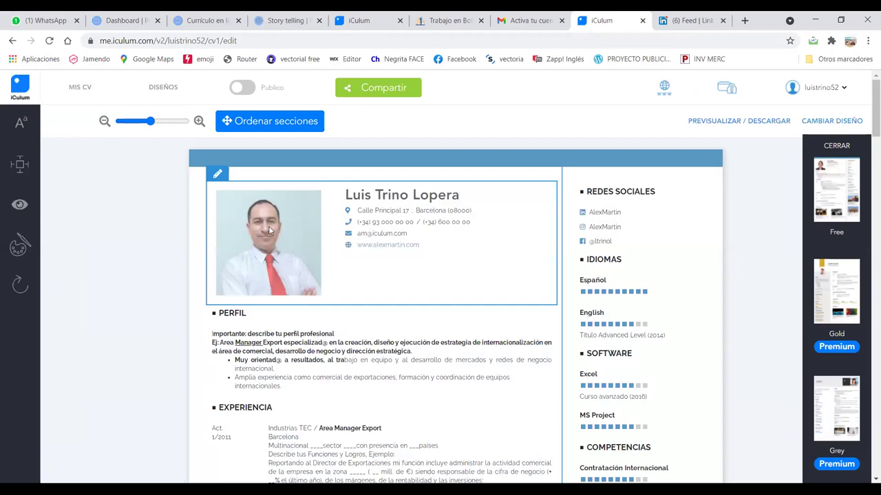
# Try purple, gold, blue, red and green accents, settle on light blue, then show section visibility options
pyautogui.click(21, 248)
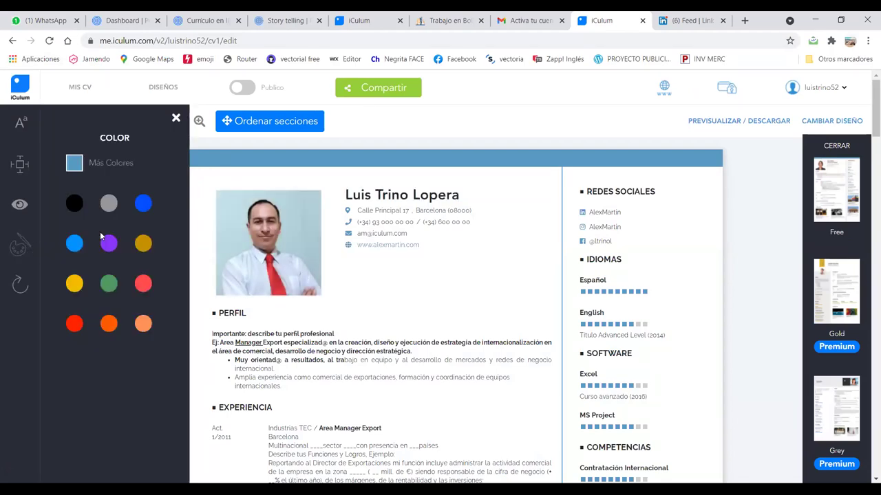
pyautogui.click(107, 244)
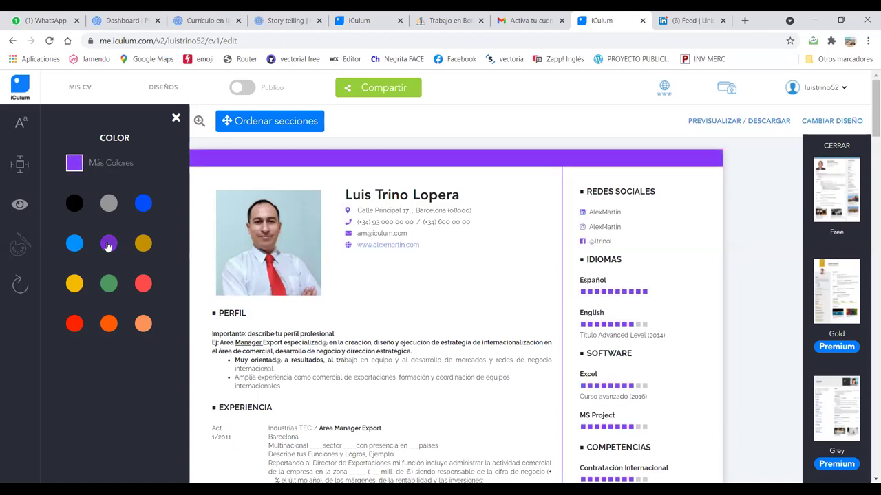
pyautogui.click(143, 244)
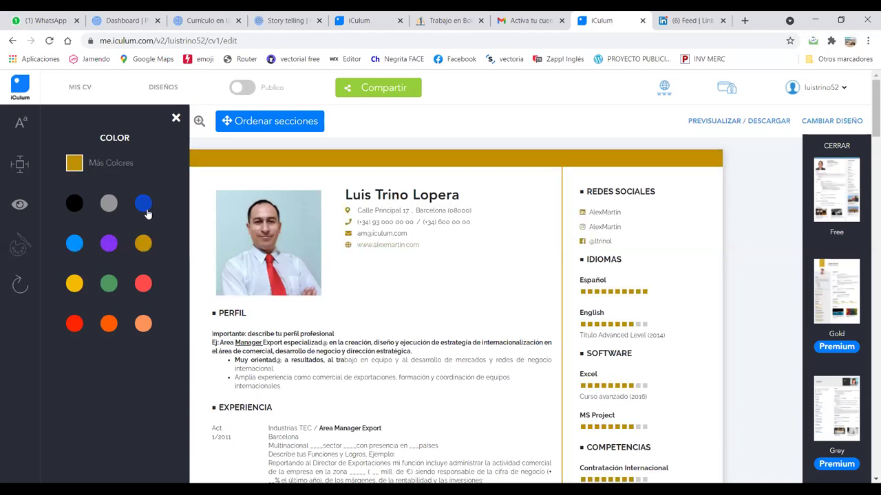
pyautogui.click(143, 204)
pyautogui.click(142, 284)
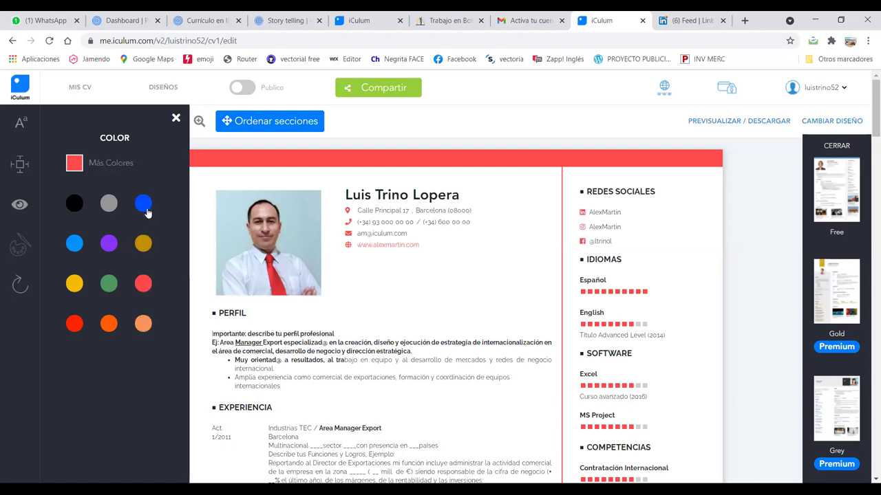
pyautogui.click(145, 205)
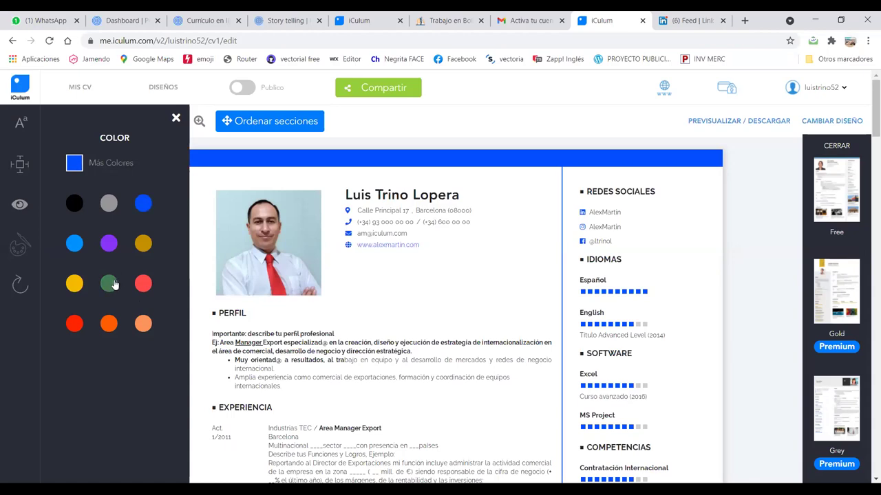
pyautogui.click(112, 284)
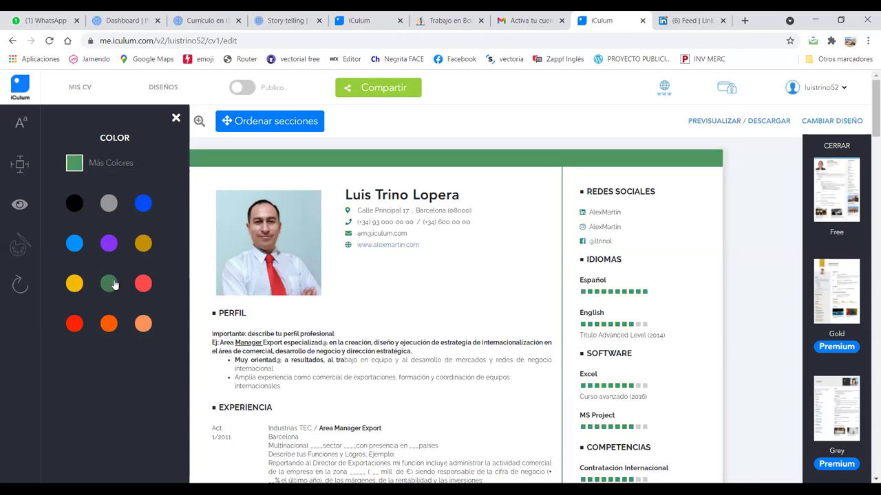
pyautogui.click(76, 250)
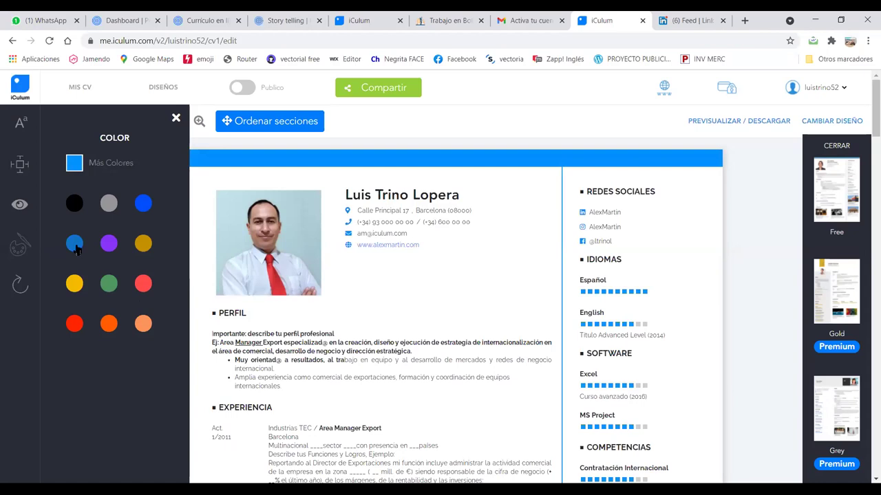
pyautogui.click(18, 207)
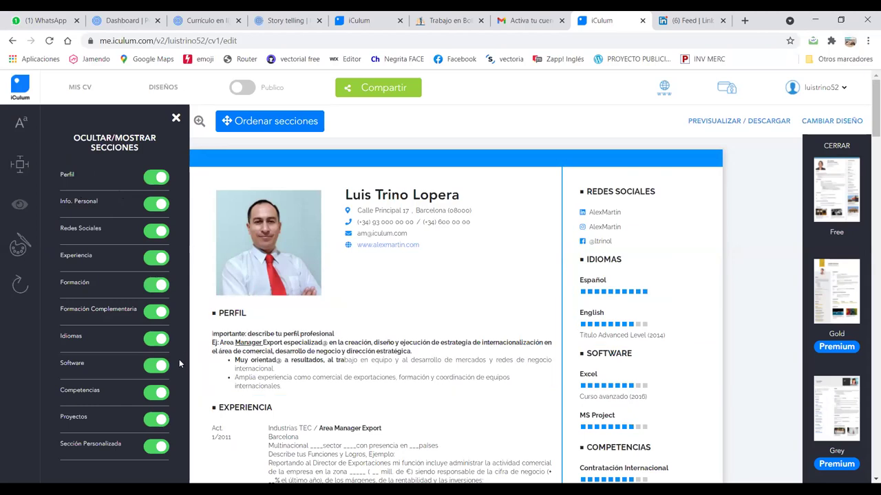
pyautogui.click(157, 341)
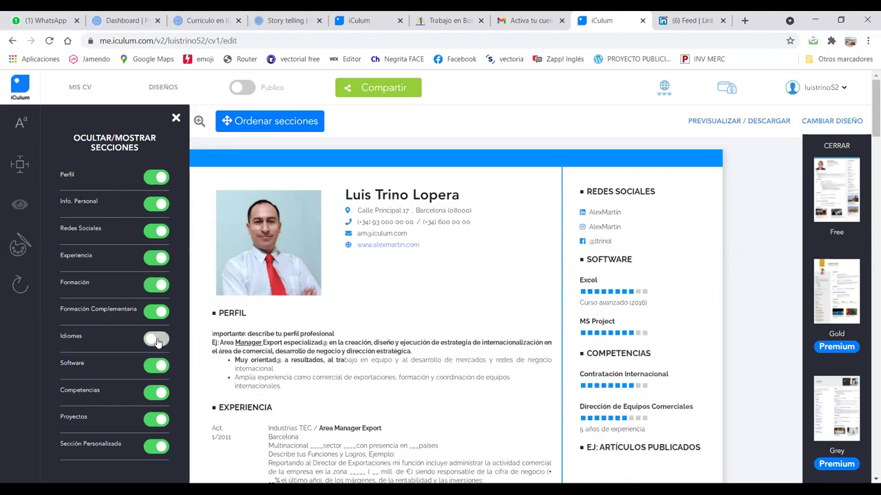
pyautogui.scroll(-4, 153, 344)
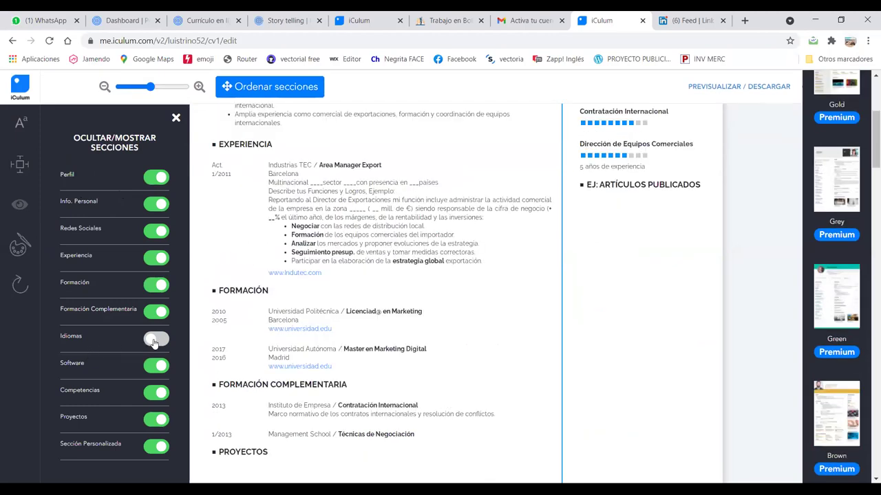
pyautogui.click(155, 341)
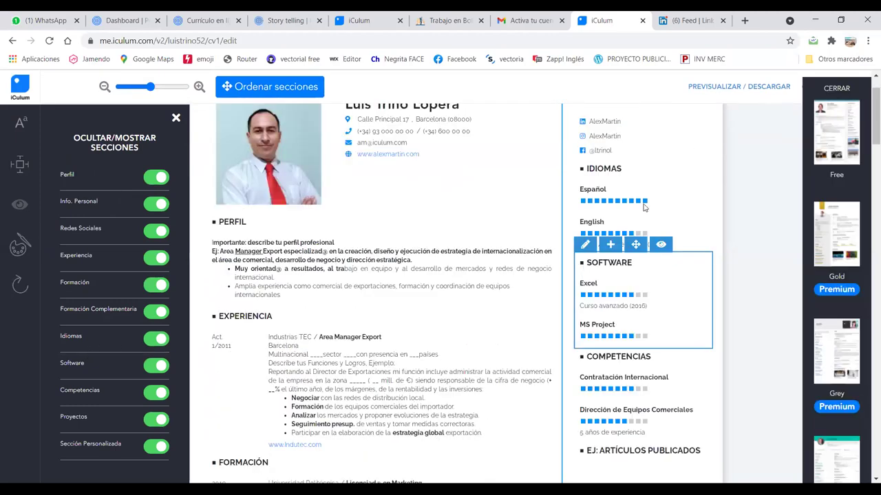
pyautogui.moveTo(697, 203)
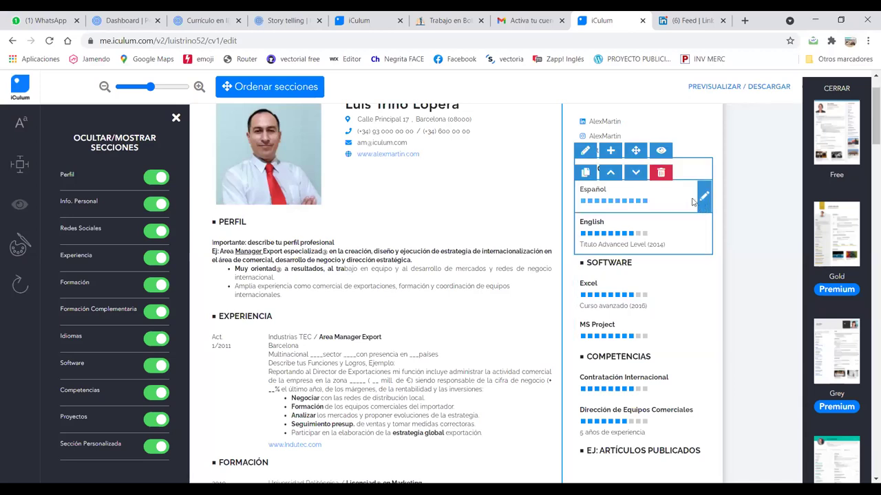
# Give the Español entry level 10 and the short description 'Profesor de ortografía'
pyautogui.click(703, 197)
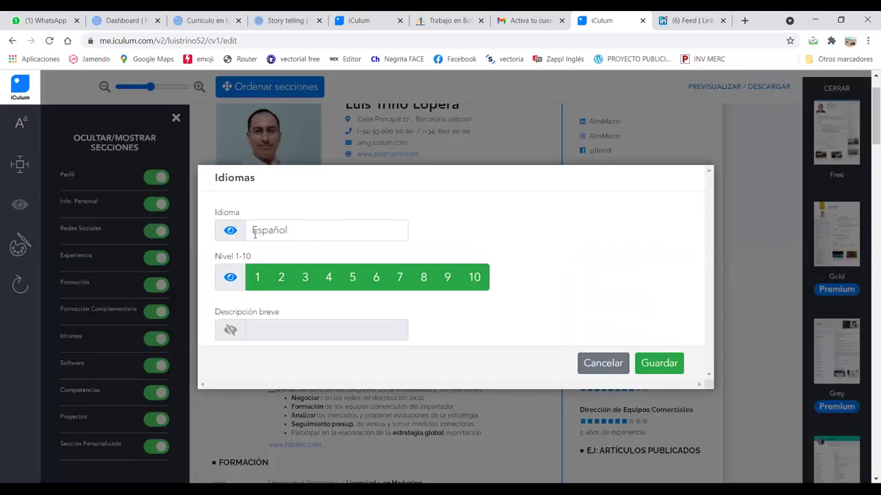
pyautogui.click(475, 277)
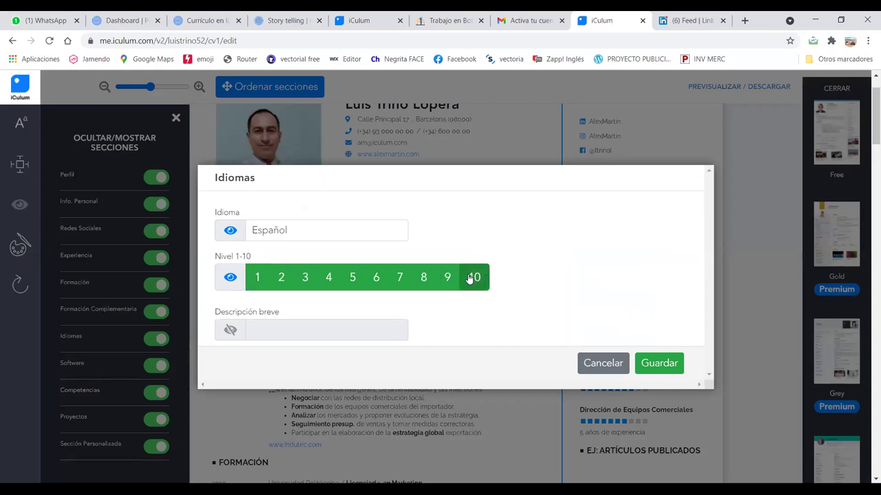
pyautogui.click(230, 329)
pyautogui.click(262, 329)
pyautogui.write('Profesor')
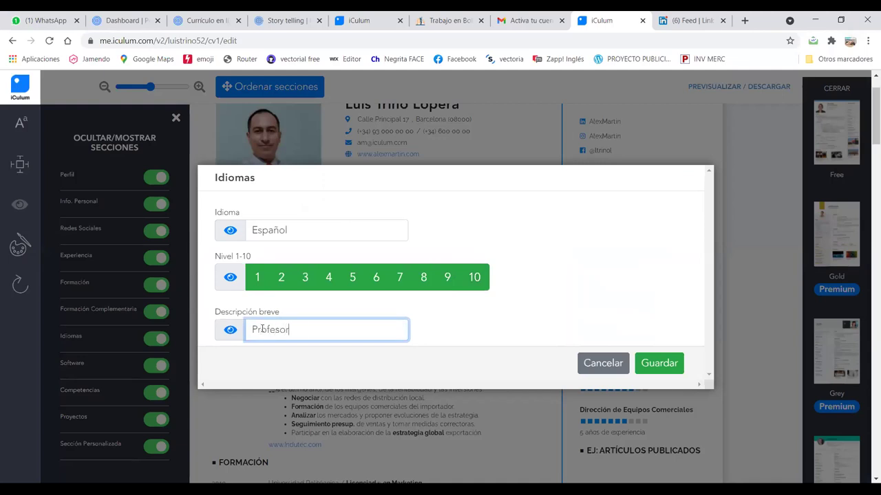
pyautogui.write(' de ortografía')
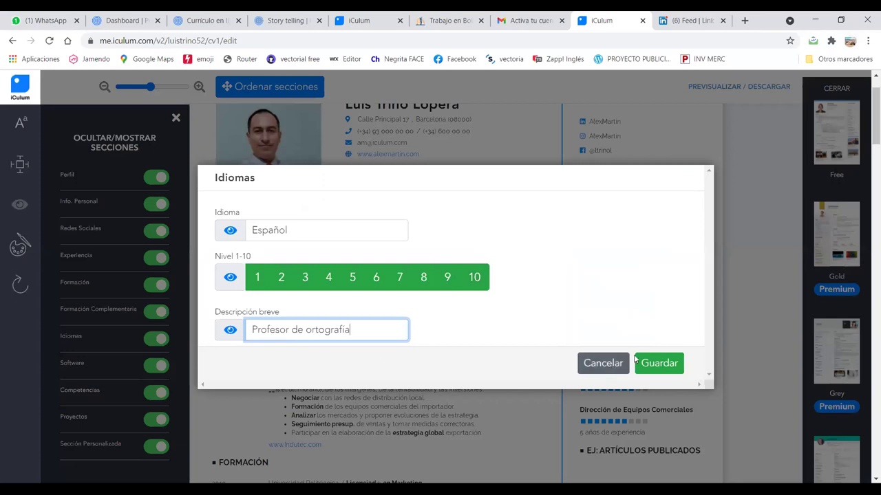
pyautogui.click(652, 363)
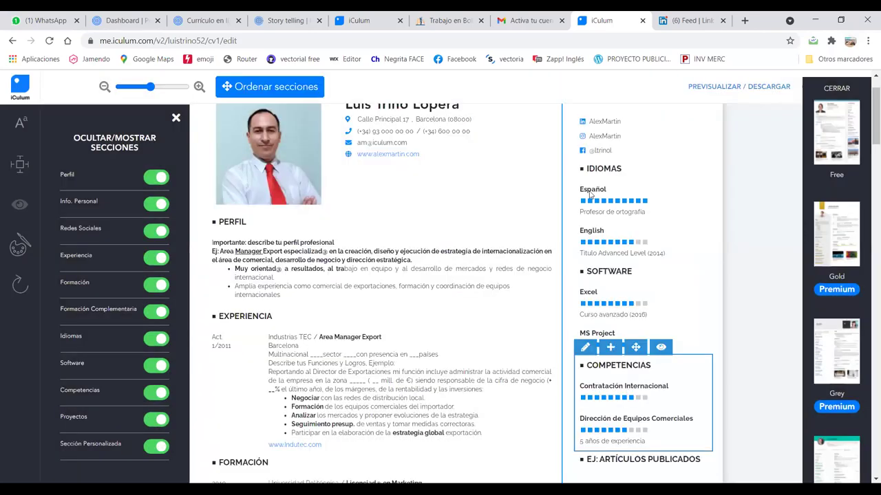
pyautogui.scroll(-2, 372, 262)
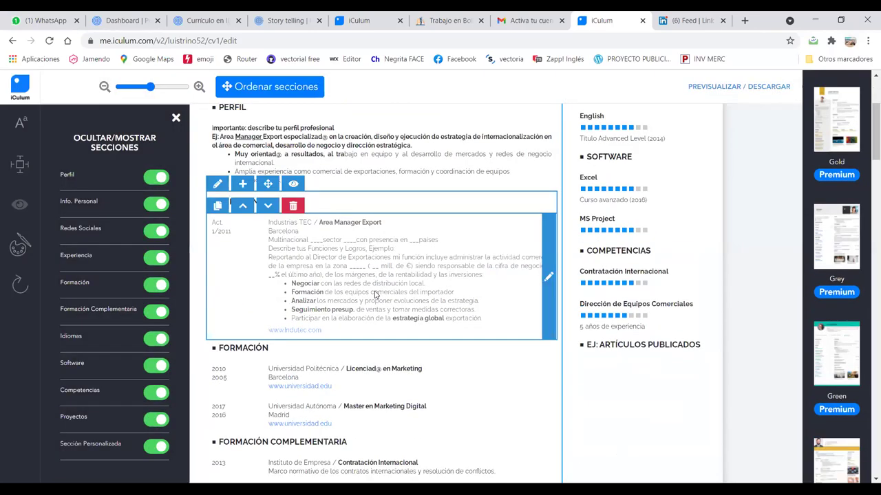
pyautogui.scroll(3, 435, 263)
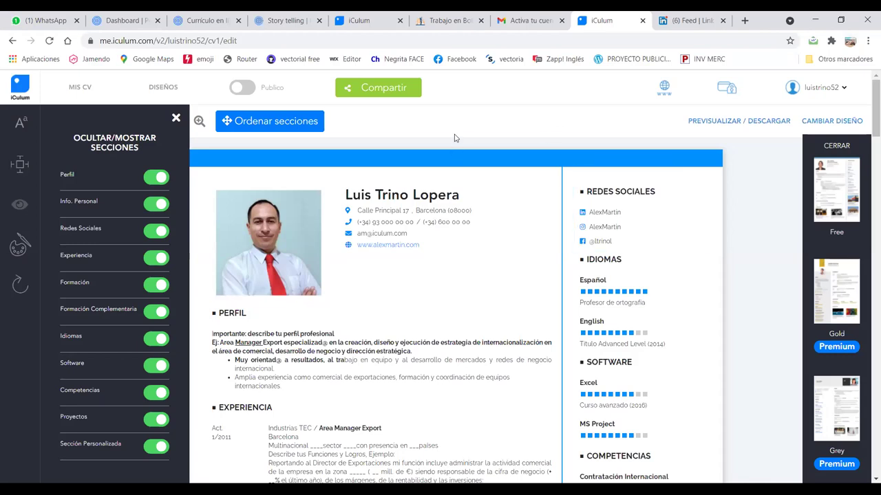
# Enlarge the CV text, set headings to Open Sans and body text to Montserrat
pyautogui.click(176, 120)
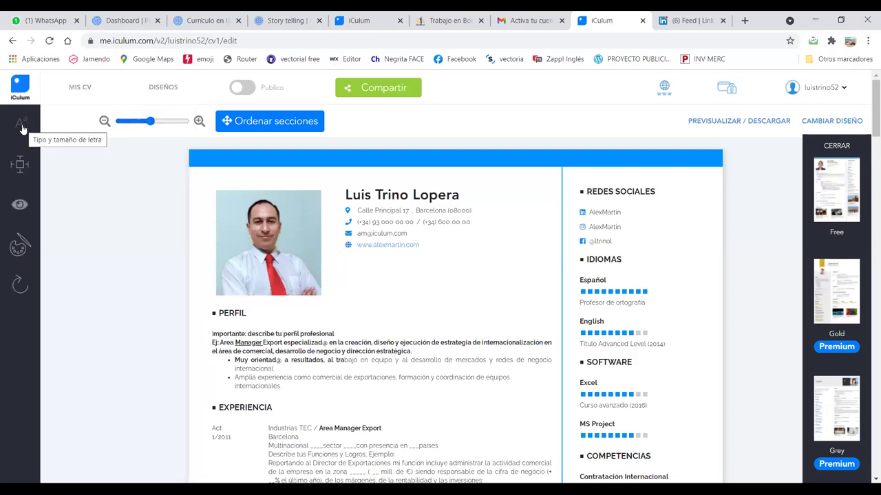
pyautogui.click(22, 126)
pyautogui.moveTo(92, 184); pyautogui.dragTo(147, 196)
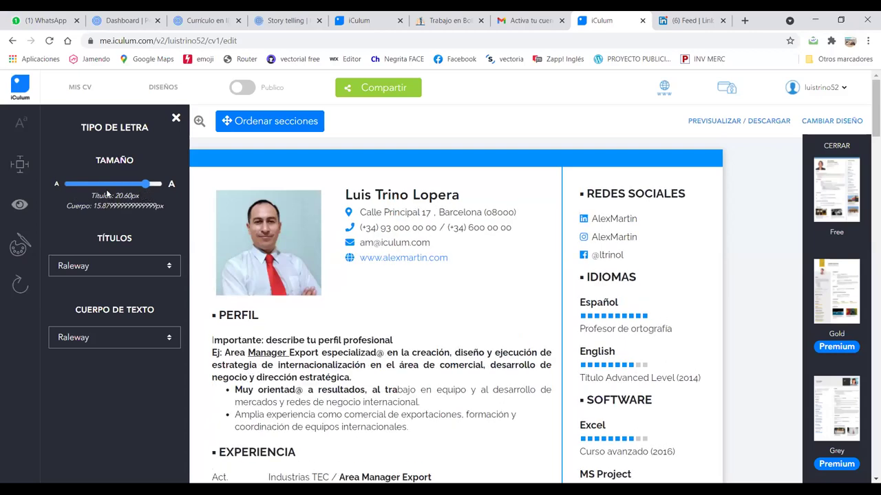
pyautogui.click(155, 269)
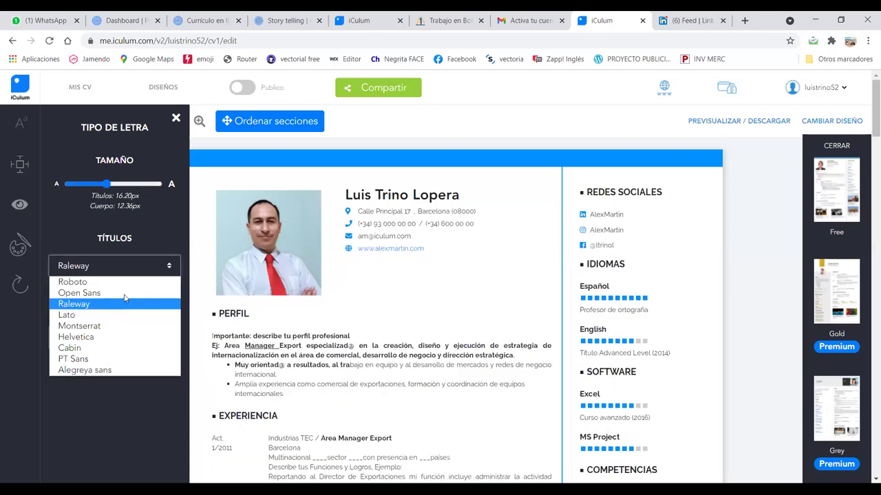
pyautogui.click(125, 295)
pyautogui.click(124, 335)
pyautogui.click(96, 397)
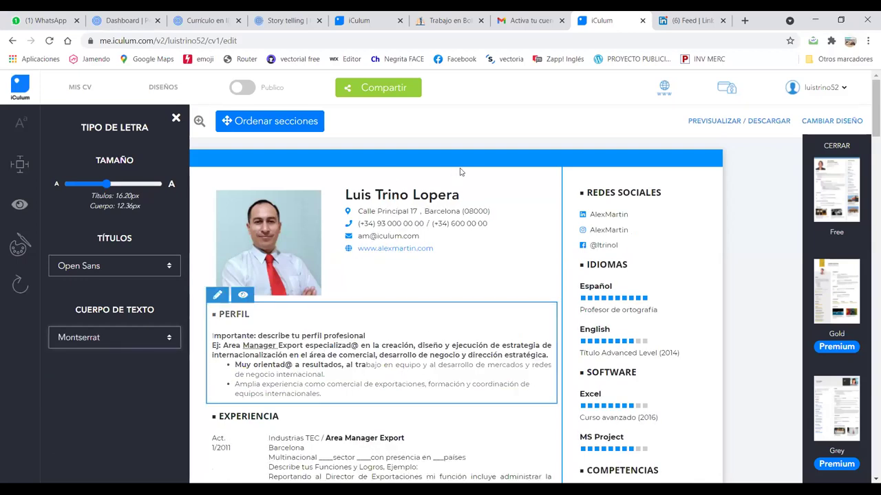
pyautogui.click(176, 117)
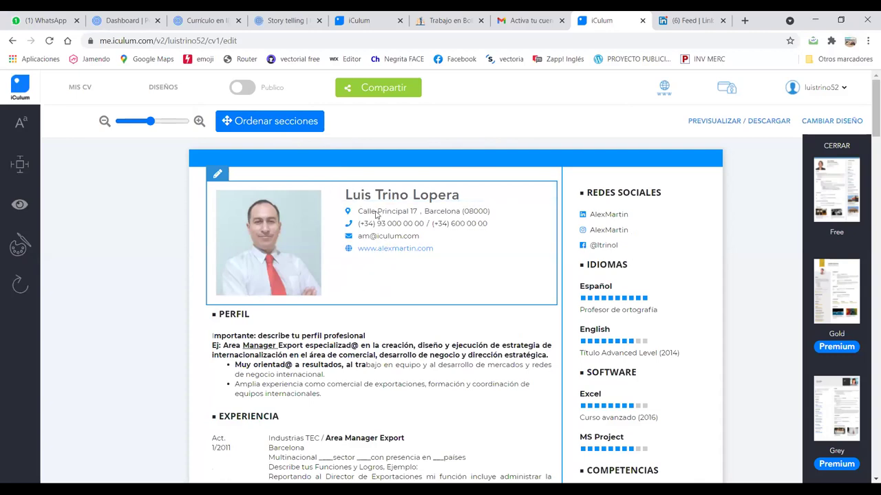
# Make CV1 public, copy its share link and open a new browser tab
pyautogui.click(242, 87)
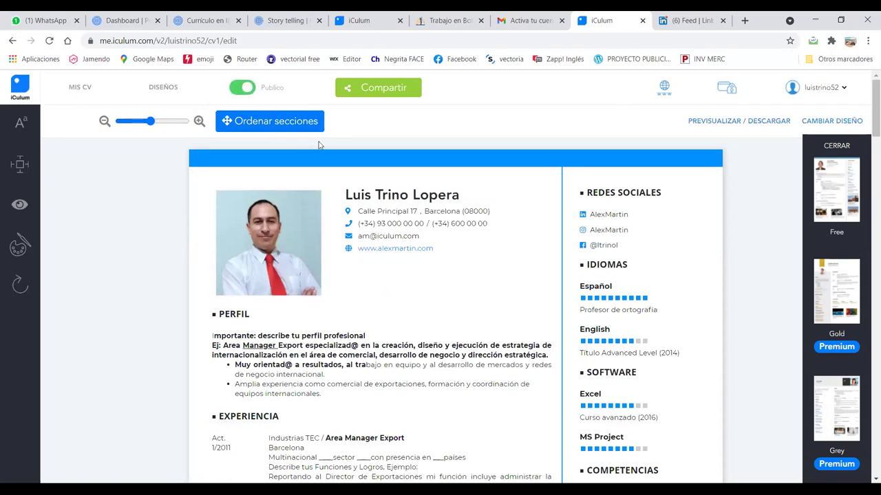
pyautogui.click(380, 88)
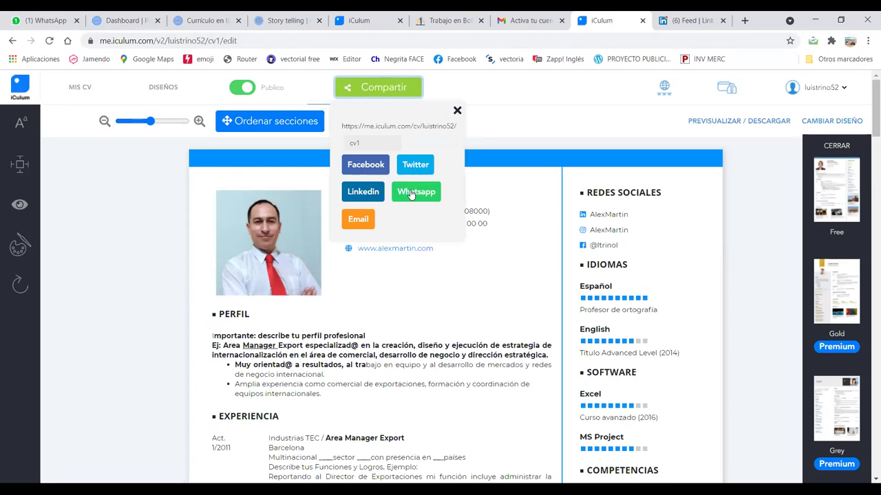
pyautogui.doubleClick(369, 126)
pyautogui.click(369, 126)
pyautogui.hotkey('ctrl', 'c')
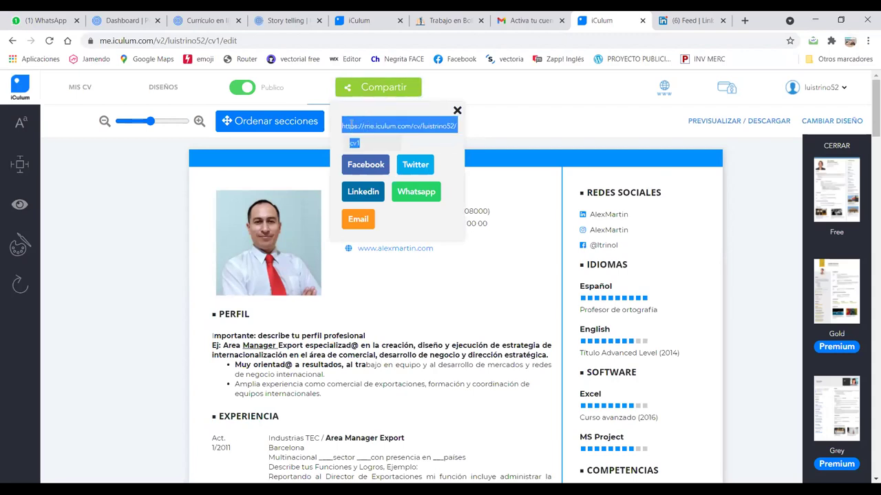
pyautogui.rightClick(390, 125)
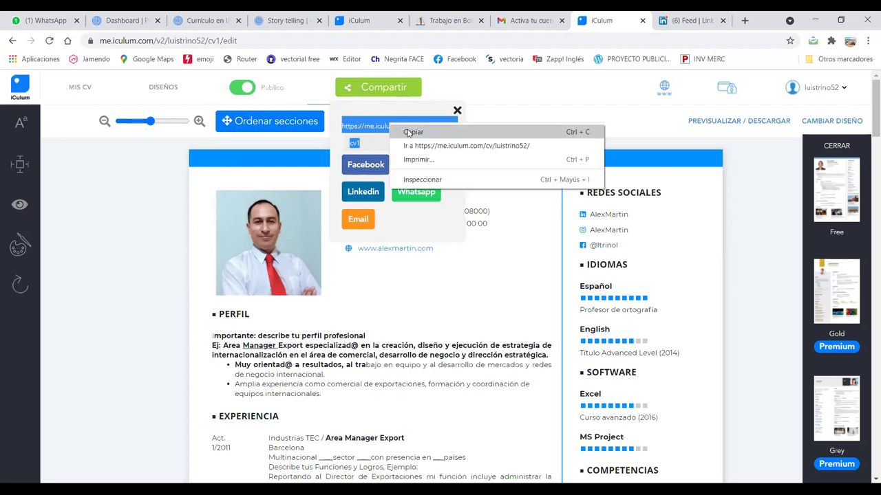
pyautogui.click(412, 133)
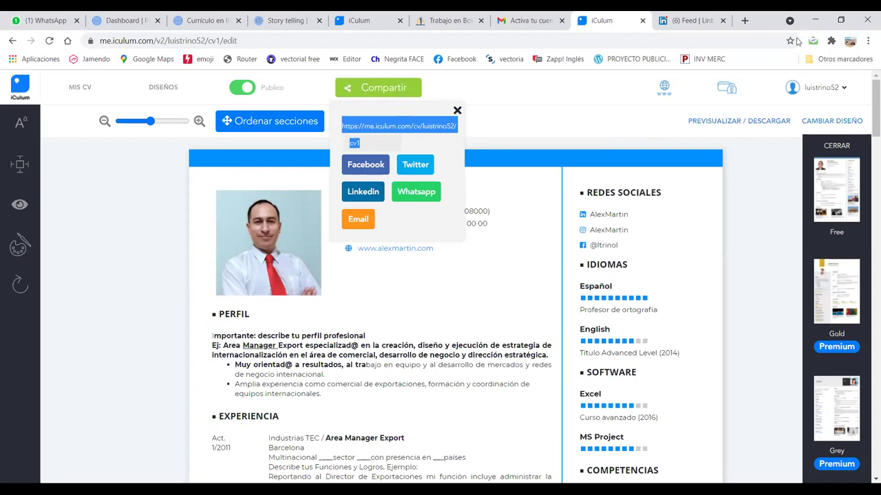
pyautogui.click(748, 24)
# Load the pasted share link and scroll through the public CV1 page and back up
pyautogui.hotkey('ctrl', 'v')
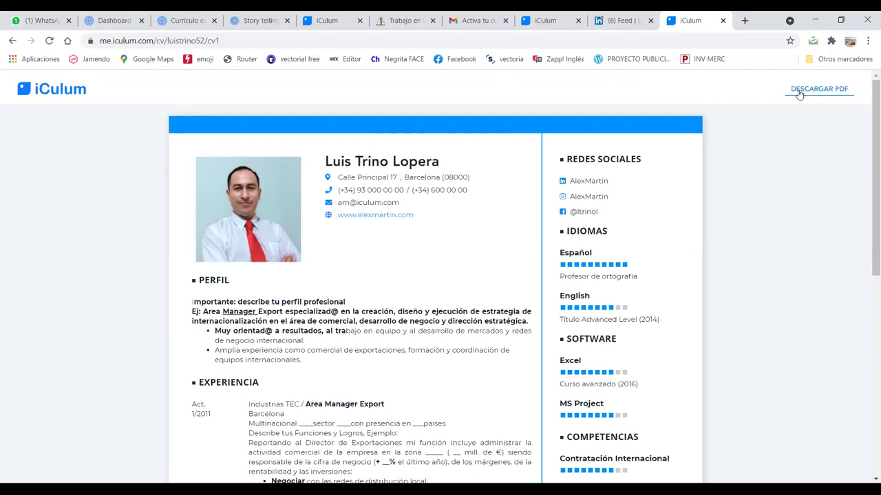
pyautogui.scroll(-6, 452, 244)
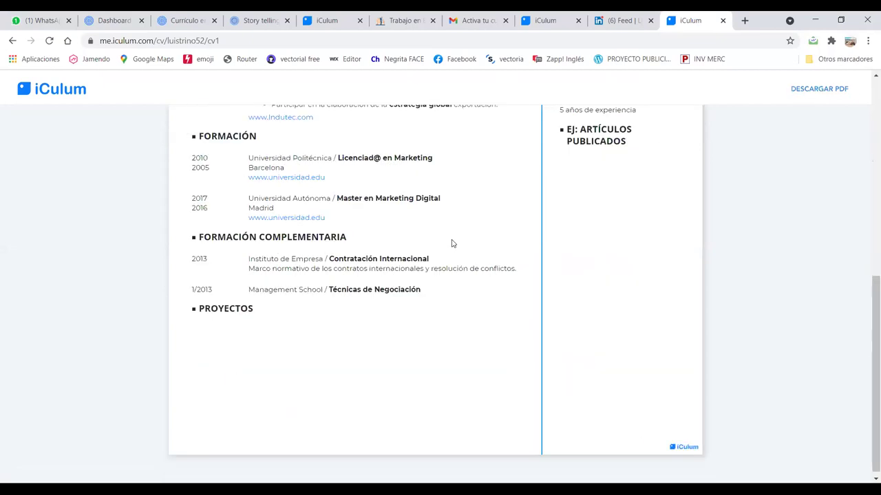
pyautogui.scroll(4, 452, 244)
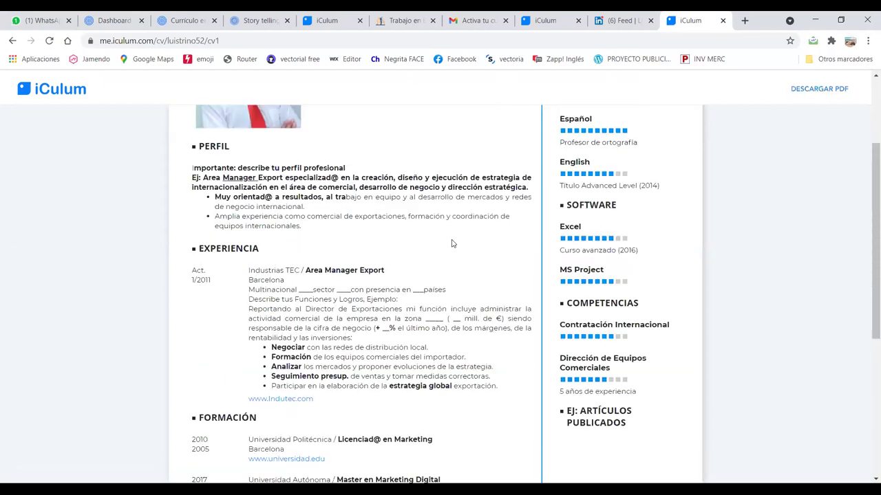
pyautogui.scroll(2, 452, 243)
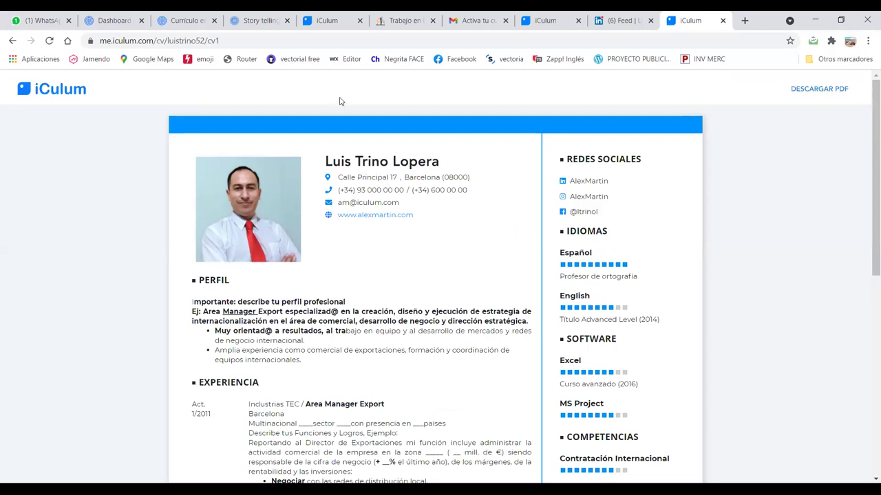
# Return to the iCulum dashboard tab showing no CV created yet
pyautogui.click(326, 21)
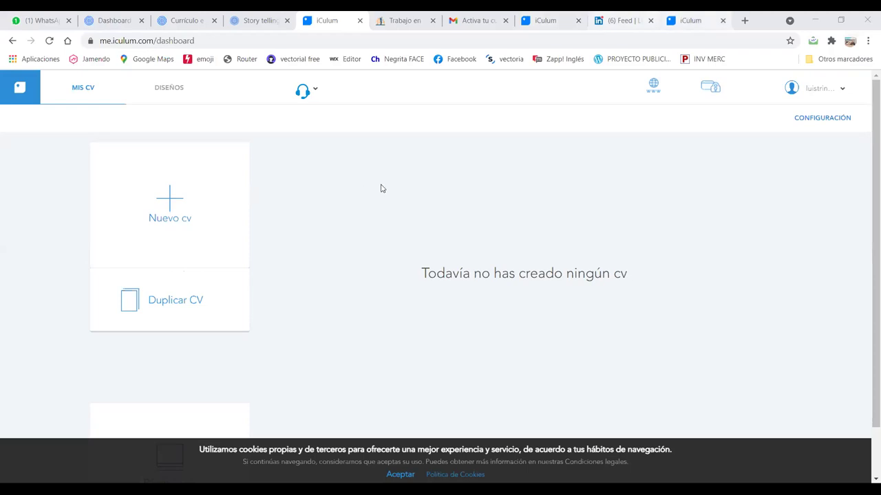
# Go back to the CV1 editor tab with its sharing panel and deselect the share link
pyautogui.click(671, 20)
pyautogui.click(547, 20)
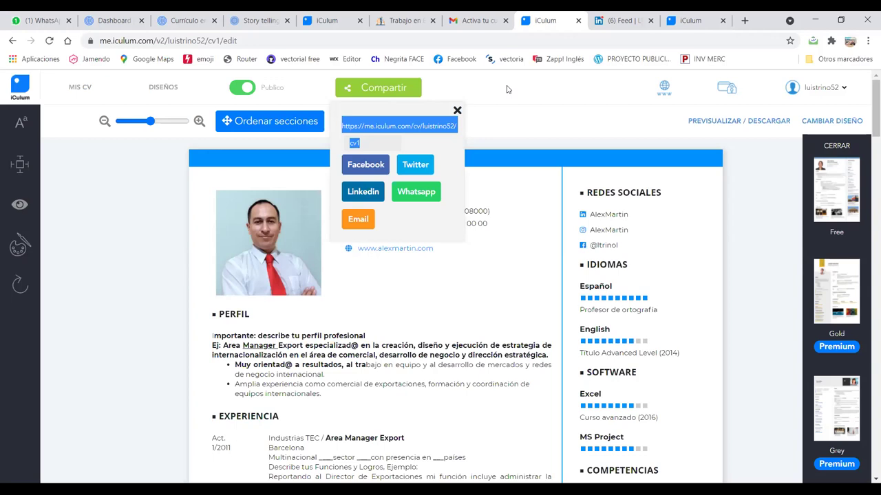
pyautogui.click(528, 91)
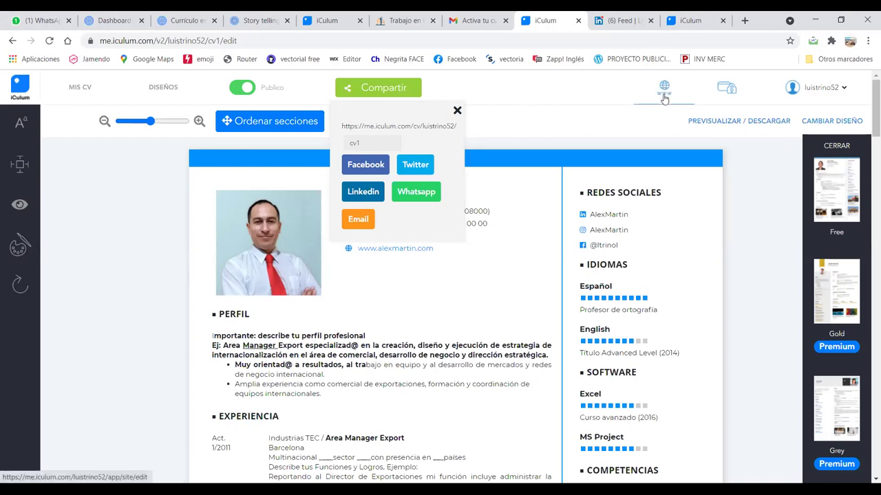
# Open the personal website builder and apply the Global Sky theme, confirming the template change
pyautogui.click(665, 95)
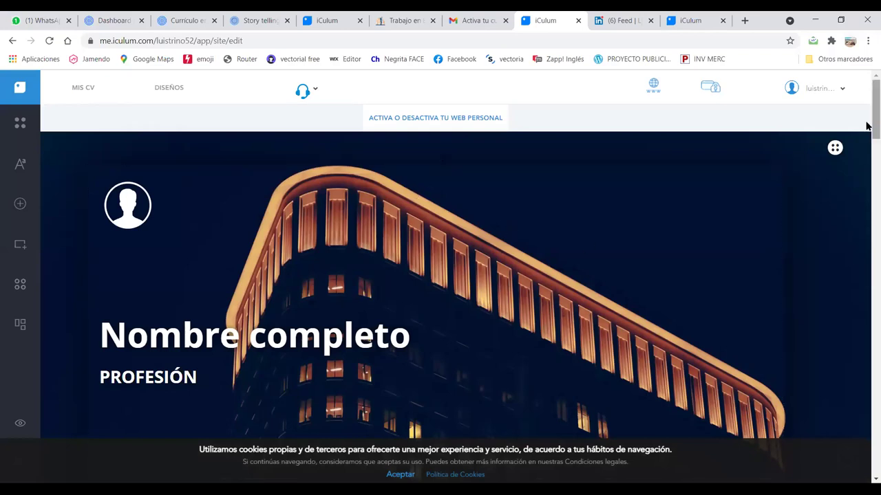
pyautogui.moveTo(869, 129)
pyautogui.mouseDown()
pyautogui.moveTo(866, 262)
pyautogui.moveTo(869, 128)
pyautogui.mouseUp()
pyautogui.click(20, 124)
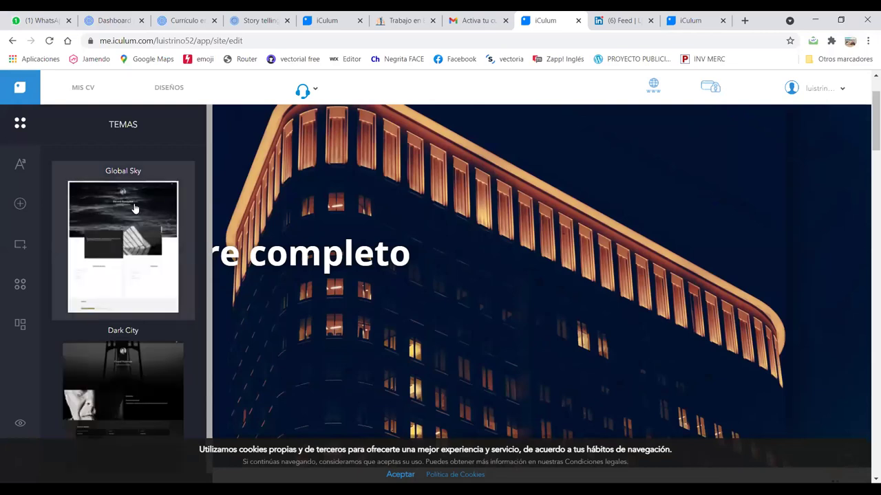
pyautogui.click(135, 209)
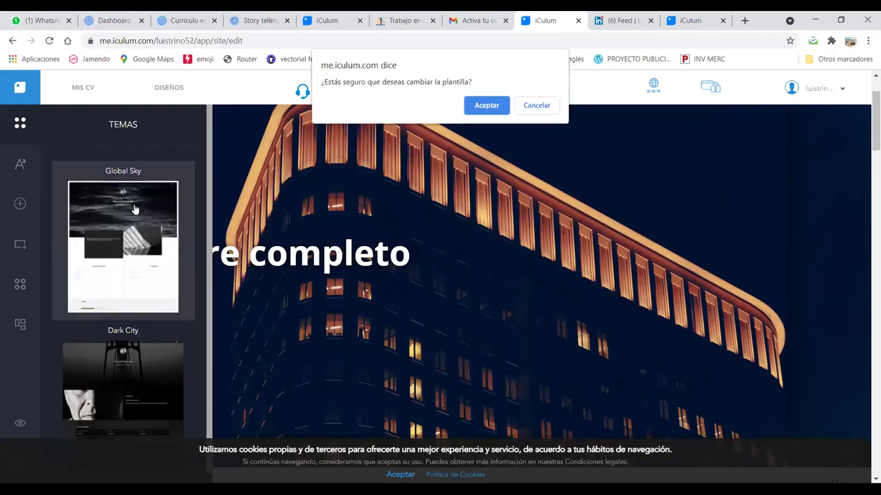
pyautogui.click(486, 107)
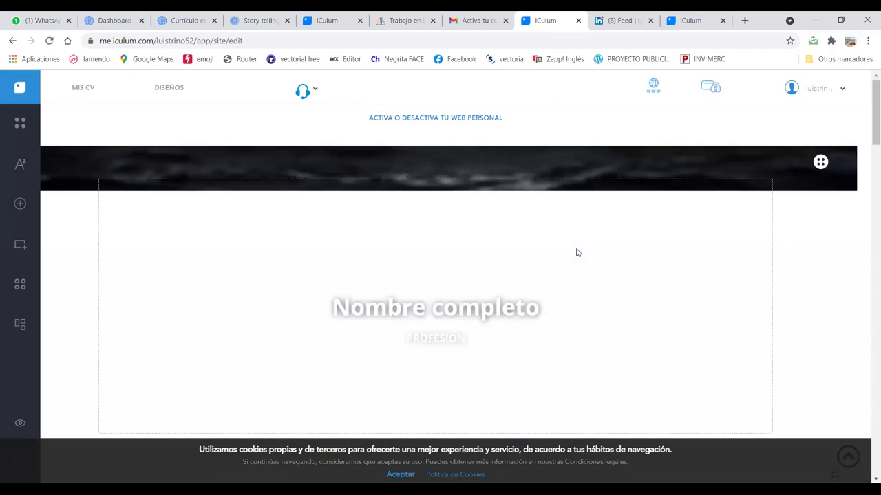
pyautogui.scroll(-1, 576, 248)
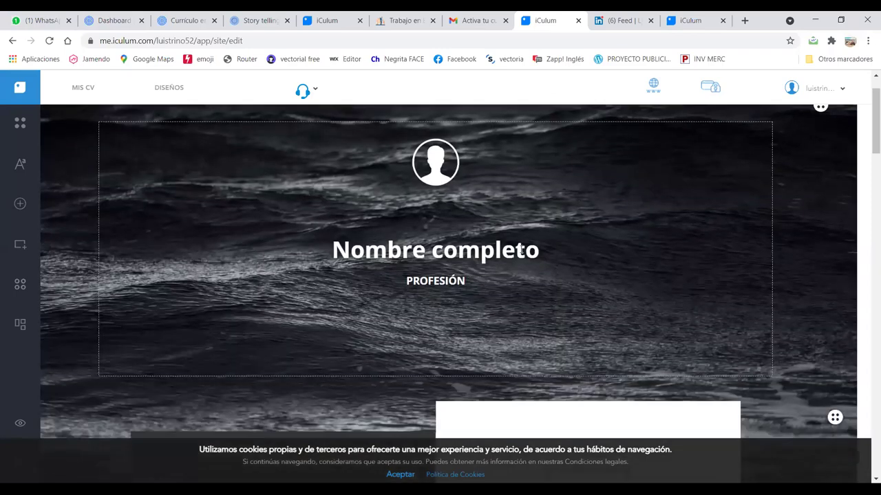
# Replace the Nombre completo heading with the owner's full name in capitals
pyautogui.moveTo(434, 165)
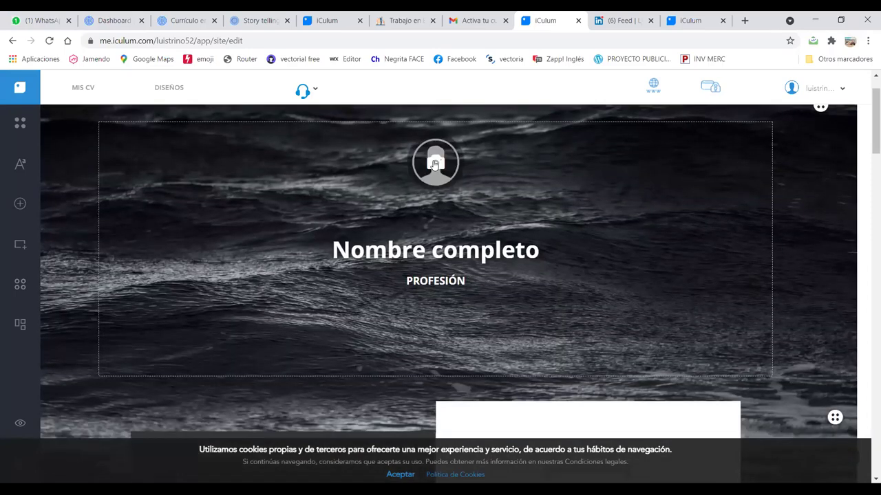
pyautogui.click(409, 245)
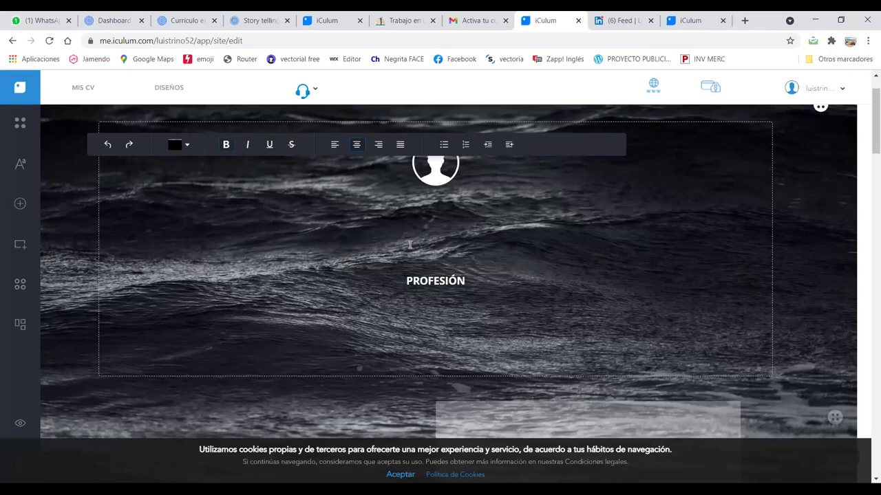
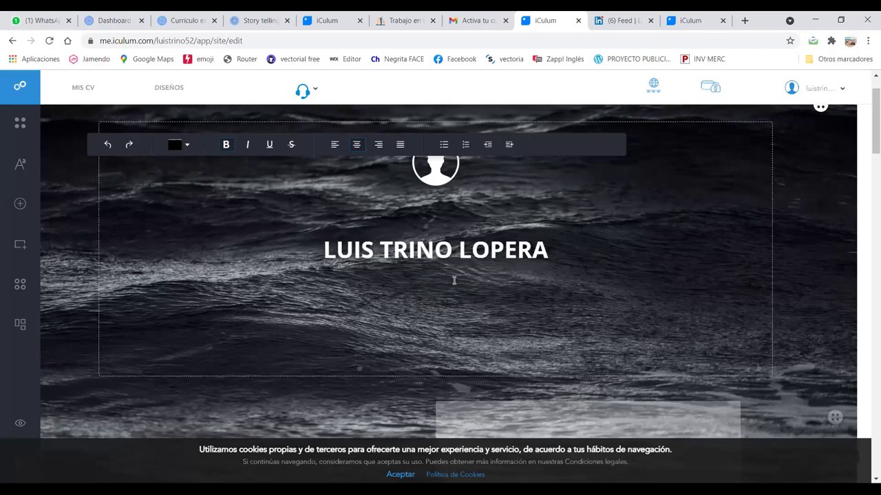
# Change the profession line from COMUNICADOR SOCIAL to ADMINISTRADOR DE EMPRESAS
pyautogui.click(455, 280)
pyautogui.write('COMU')
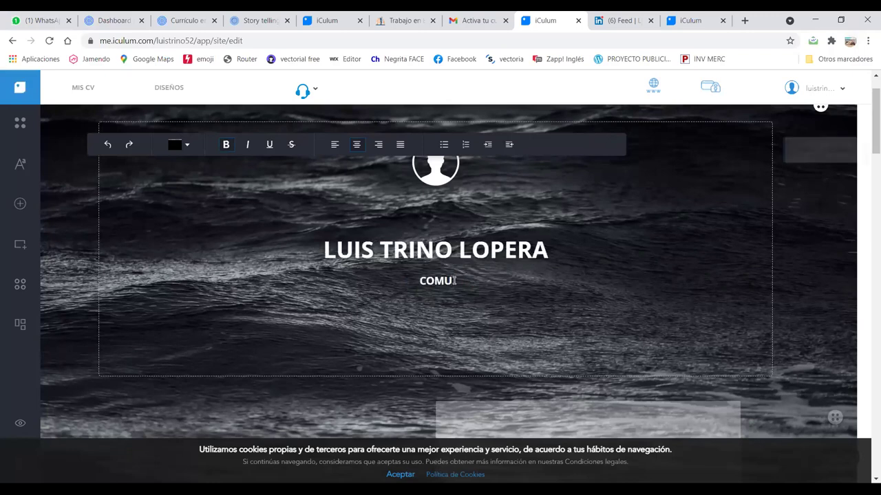
pyautogui.write('NICADOR SOCIAL')
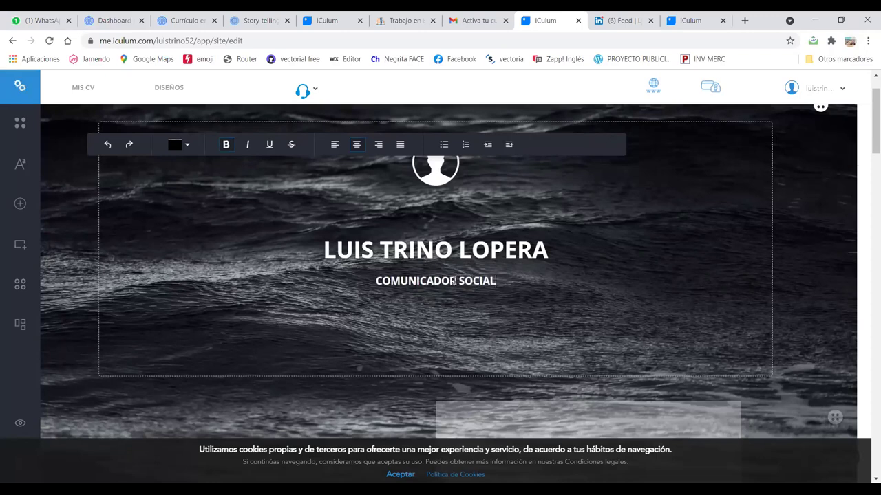
pyautogui.press('BackSpace')
pyautogui.press('BackSpace')
pyautogui.press('BackSpace')
pyautogui.press('BackSpace')
pyautogui.press('BackSpace')
pyautogui.press('BackSpace')
pyautogui.press('BackSpace')
pyautogui.press('BackSpace')
pyautogui.press('BackSpace')
pyautogui.press('BackSpace')
pyautogui.press('BackSpace')
pyautogui.press('BackSpace')
pyautogui.press('BackSpace')
pyautogui.press('BackSpace')
pyautogui.press('BackSpace')
pyautogui.press('BackSpace')
pyautogui.press('BackSpace')
pyautogui.press('BackSpace')
pyautogui.write('FI')
pyautogui.press('BackSpace')
pyautogui.press('BackSpace')
pyautogui.write('ADMINISTRADOR DE EMPRESAS')
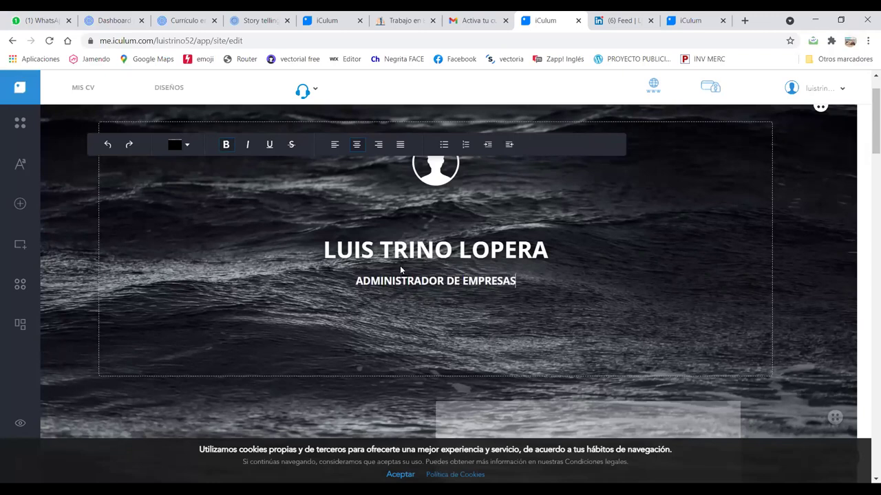
# Scroll to the Formación reglada section, selecting and then clearing its heading word
pyautogui.scroll(-2, 395, 273)
pyautogui.scroll(-4, 393, 273)
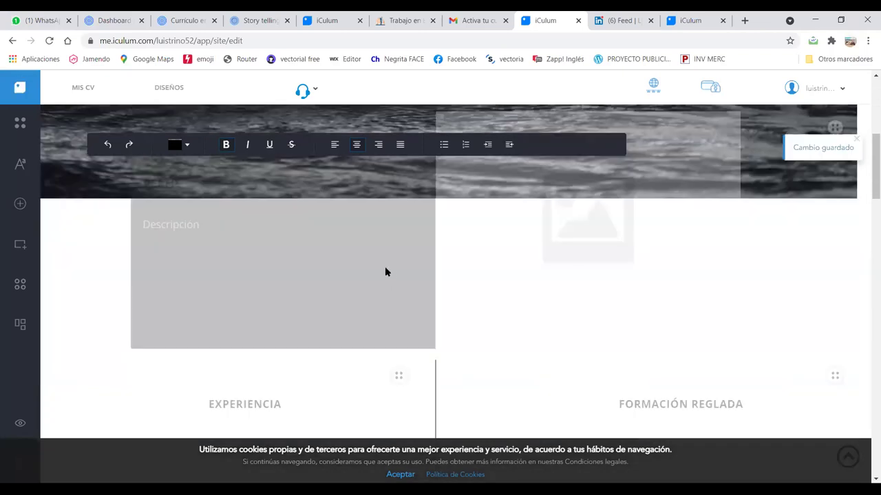
pyautogui.moveTo(693, 223)
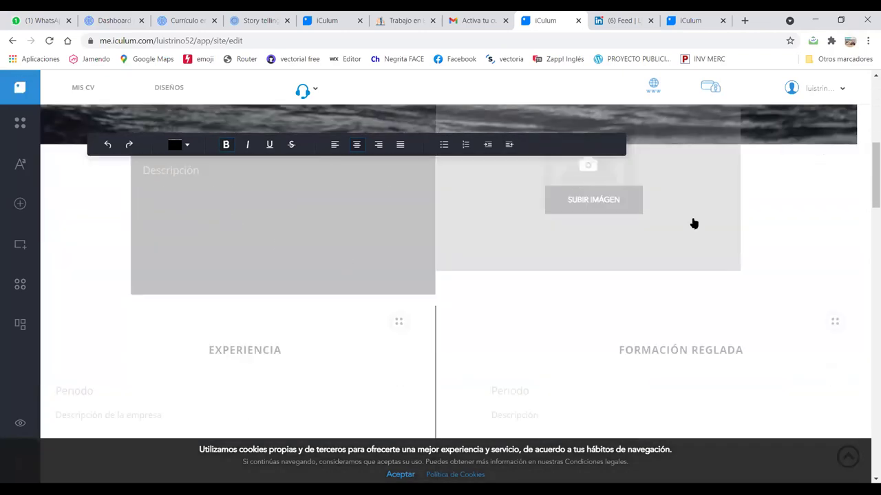
pyautogui.scroll(-1, 631, 318)
pyautogui.doubleClick(636, 298)
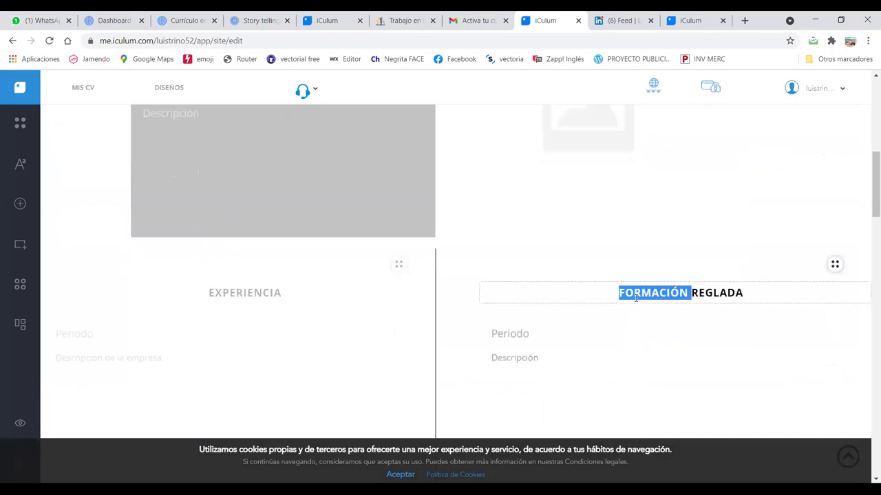
pyautogui.scroll(1, 609, 324)
pyautogui.scroll(2, 609, 325)
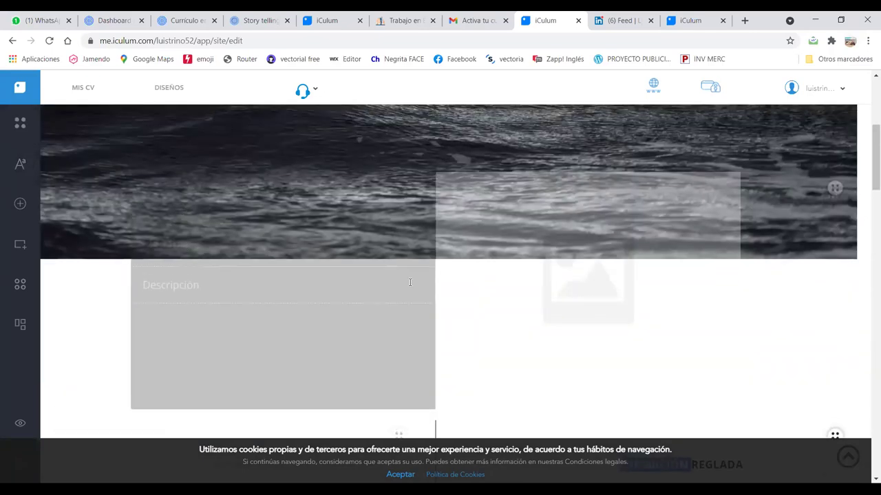
pyautogui.scroll(-6, 409, 357)
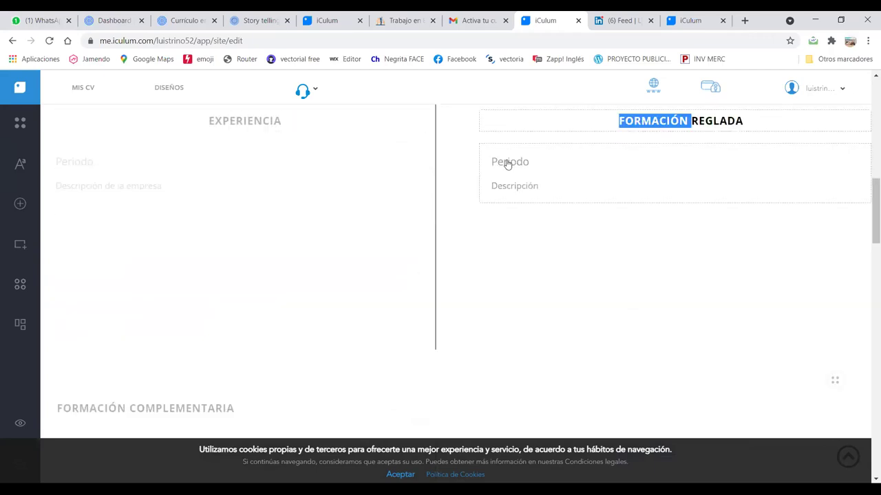
pyautogui.click(507, 165)
# Set the Formación reglada period's end month to Enero and mark it Actualidad (ongoing)
pyautogui.click(534, 164)
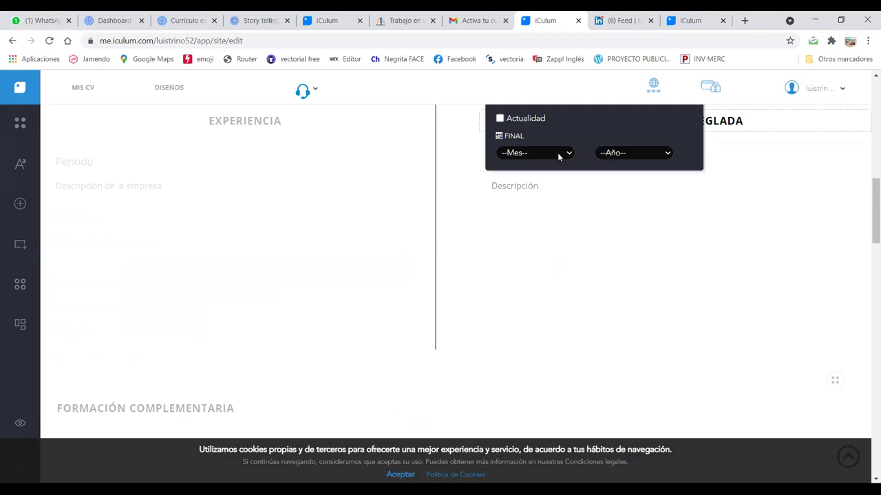
pyautogui.click(566, 154)
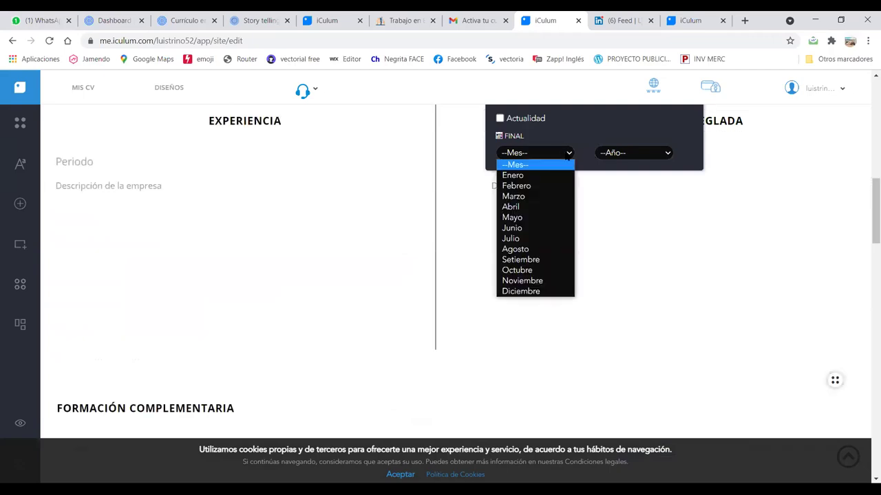
pyautogui.click(540, 174)
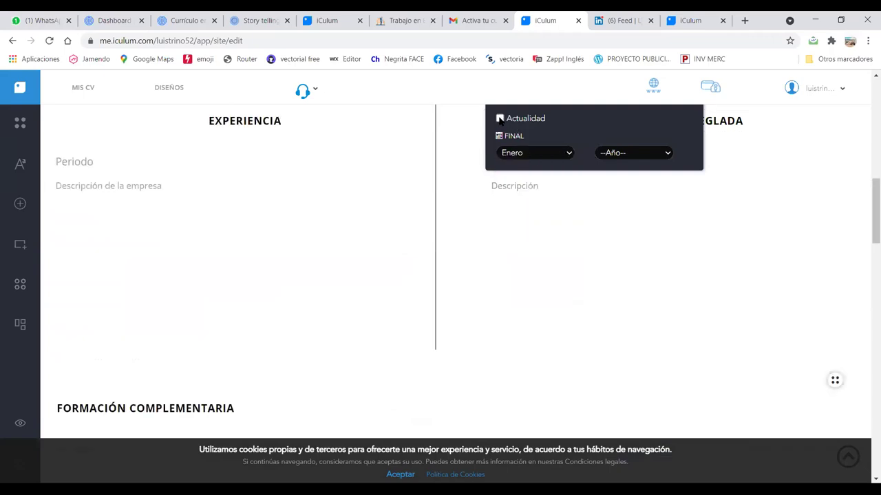
pyautogui.click(500, 118)
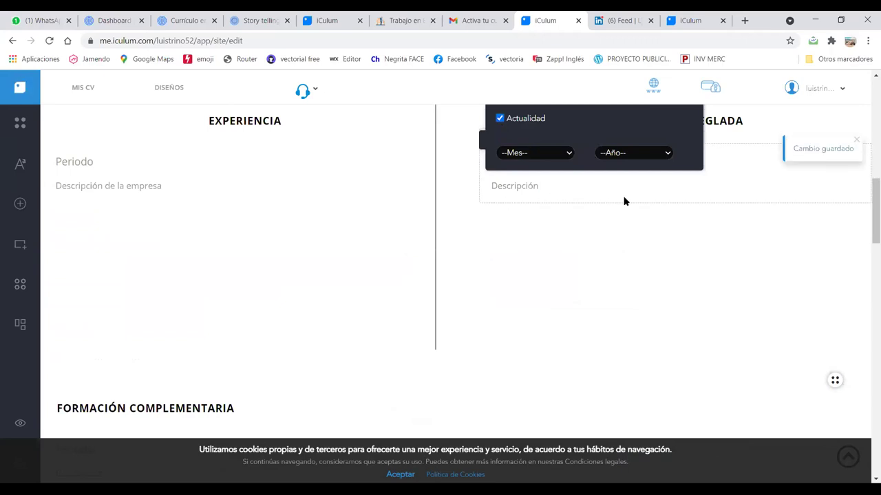
pyautogui.click(543, 183)
# Open the FONT settings panel from the left sidebar
pyautogui.click(513, 186)
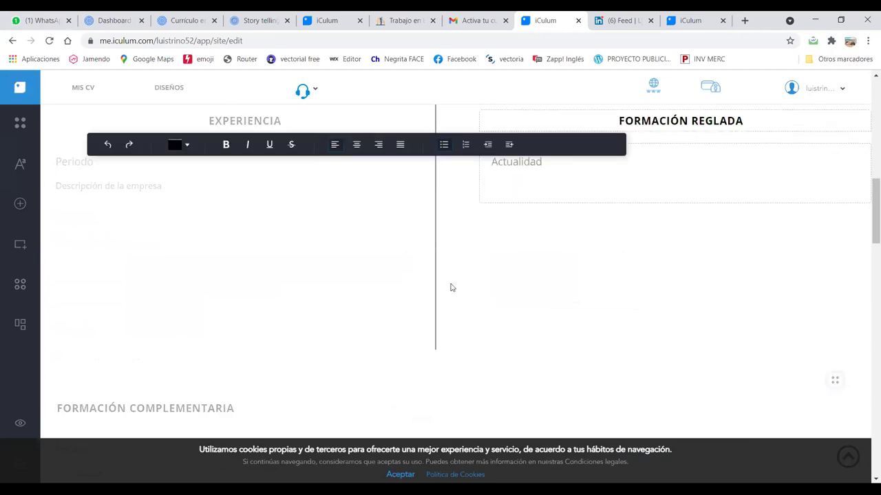
pyautogui.scroll(-3, 328, 292)
pyautogui.scroll(-3, 329, 292)
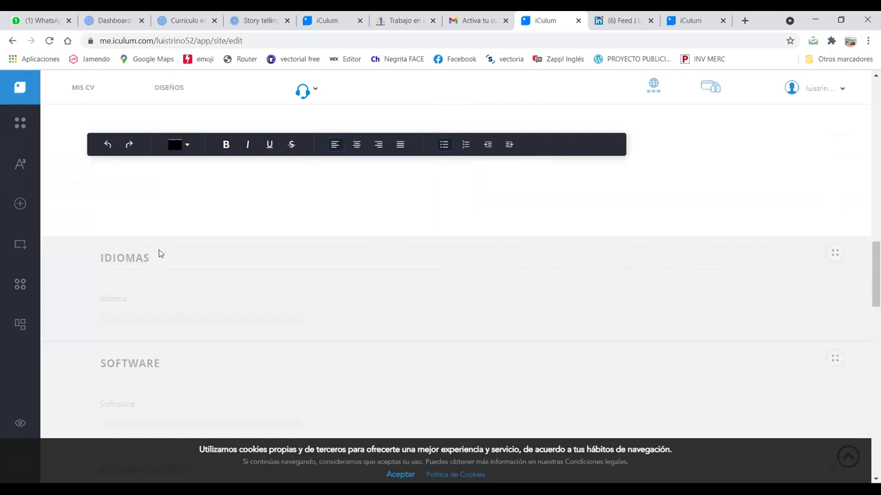
pyautogui.click(20, 163)
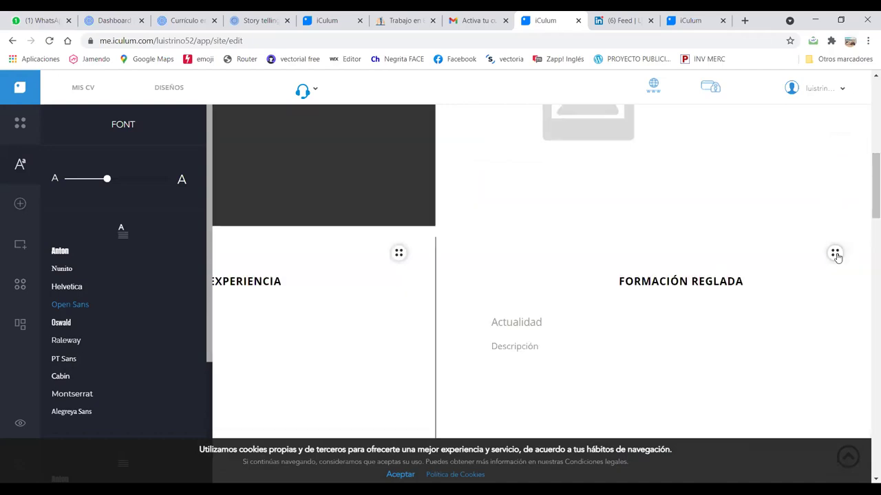
# Drag Idiomas and Competencias below Perfil in the ORDEN list, then show the Estilos panel
pyautogui.moveTo(836, 256)
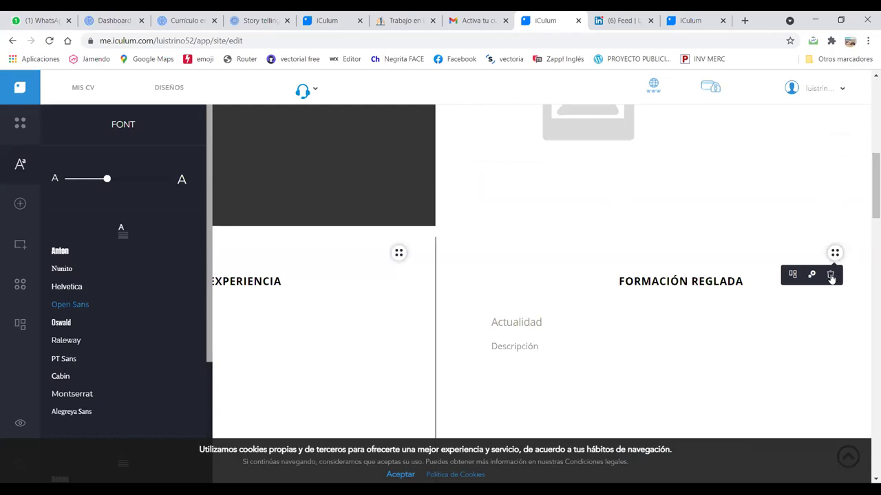
pyautogui.click(792, 276)
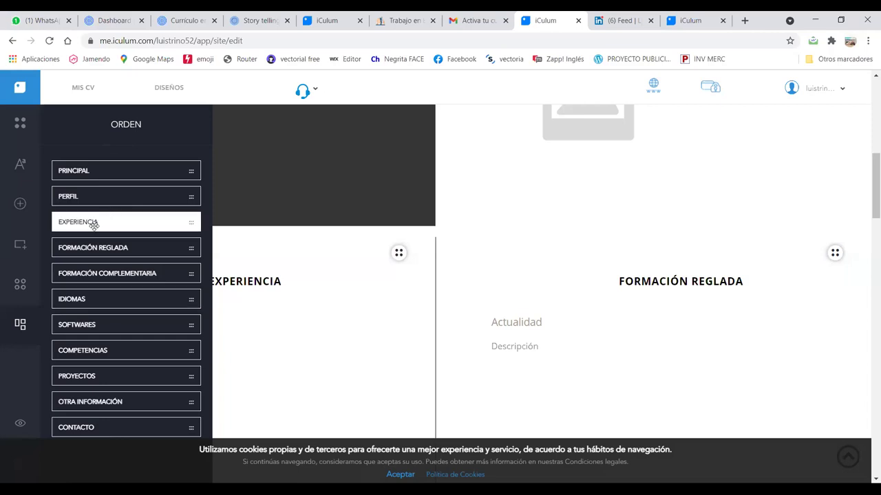
pyautogui.moveTo(66, 279); pyautogui.dragTo(59, 215)
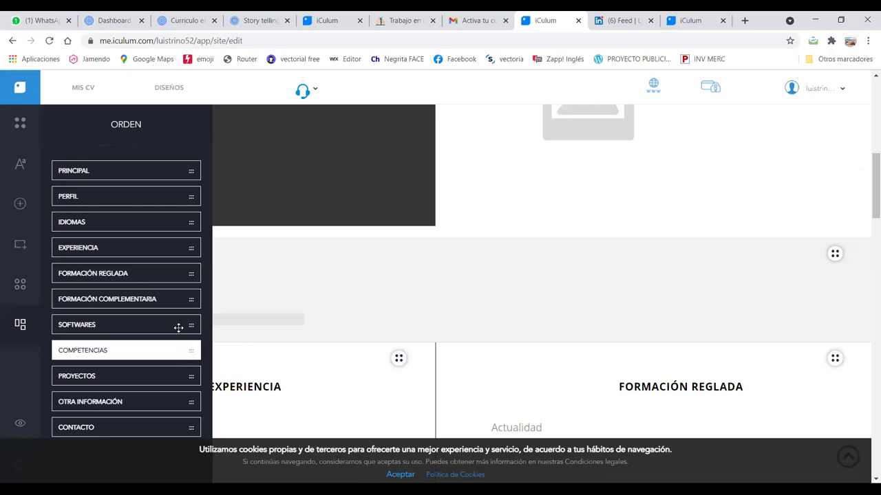
pyautogui.moveTo(149, 228); pyautogui.dragTo(148, 229)
pyautogui.moveTo(866, 206); pyautogui.dragTo(867, 110)
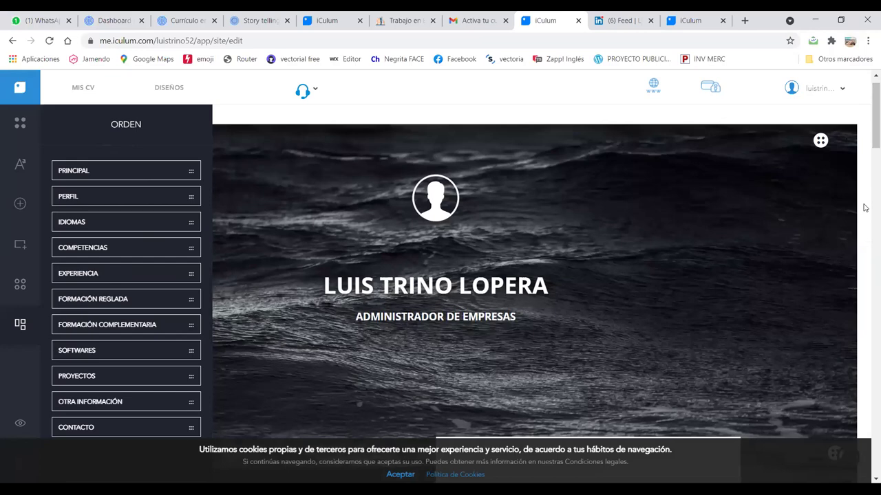
pyautogui.click(19, 325)
pyautogui.click(20, 283)
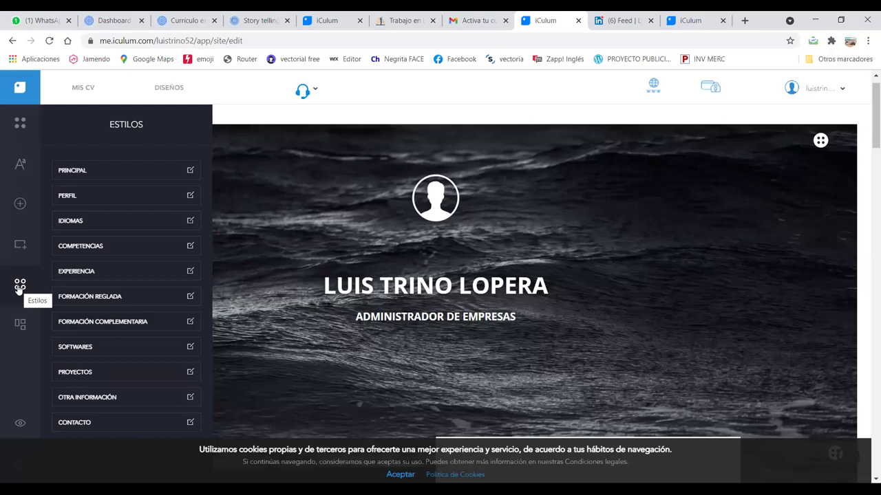
# Toggle the Principal header background to plain colour and back to the image
pyautogui.click(187, 171)
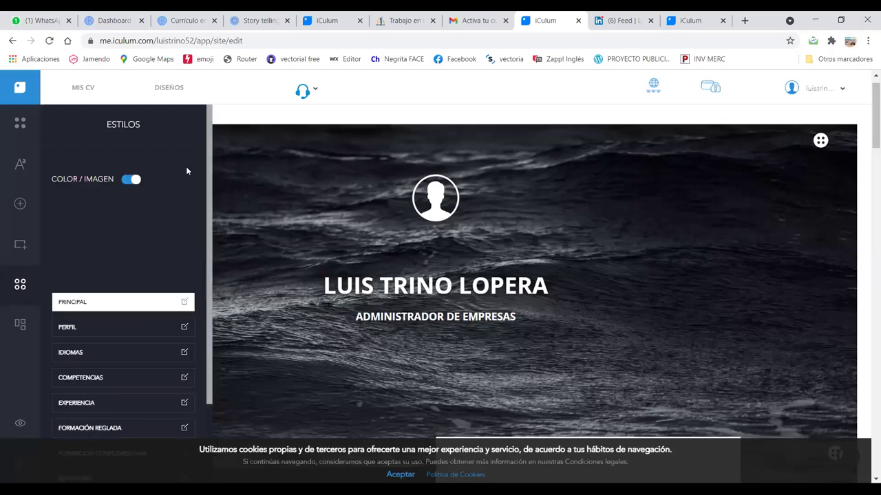
pyautogui.click(128, 180)
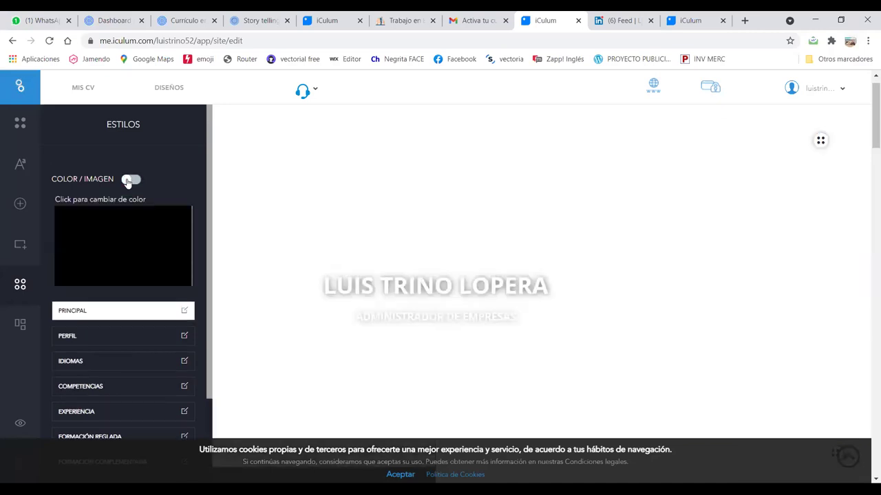
pyautogui.click(128, 181)
pyautogui.moveTo(122, 255)
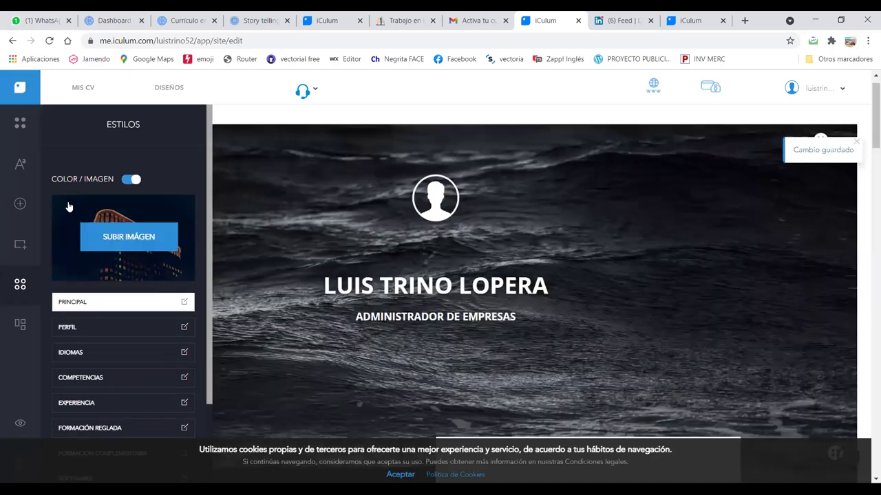
# Try a round profile photo frame, revert to Rectangular, and show the Temas list
pyautogui.click(20, 243)
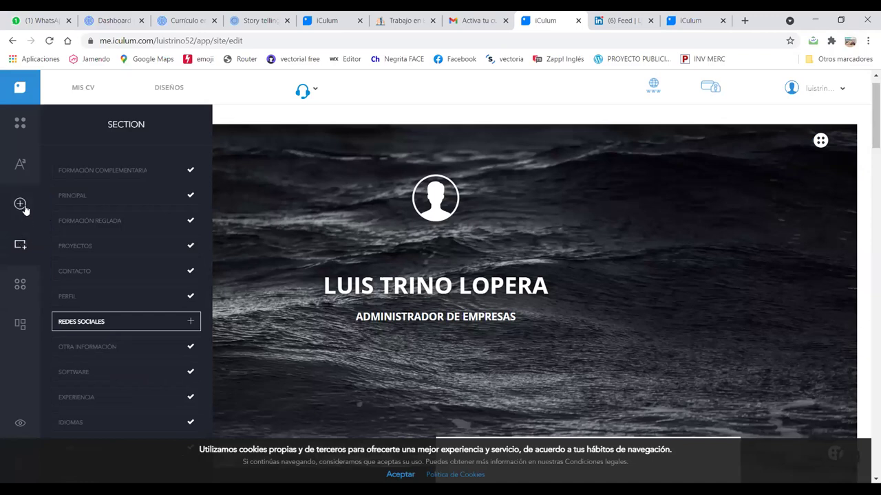
pyautogui.click(24, 208)
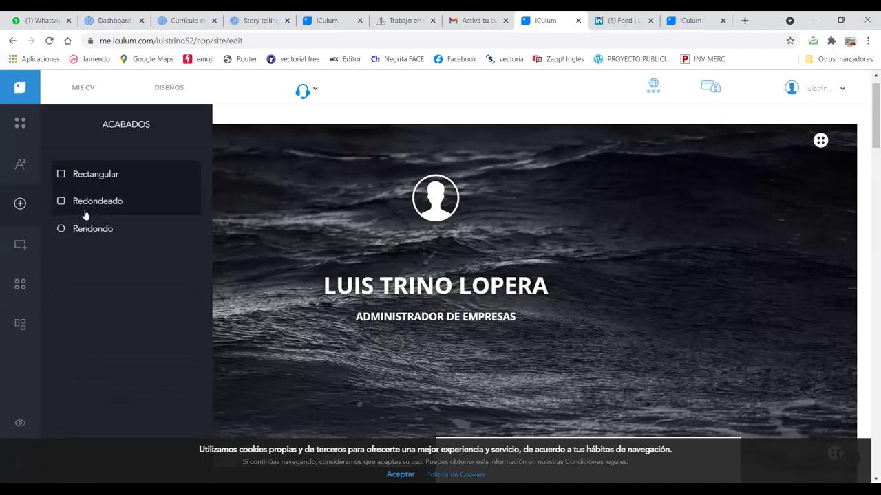
pyautogui.click(80, 231)
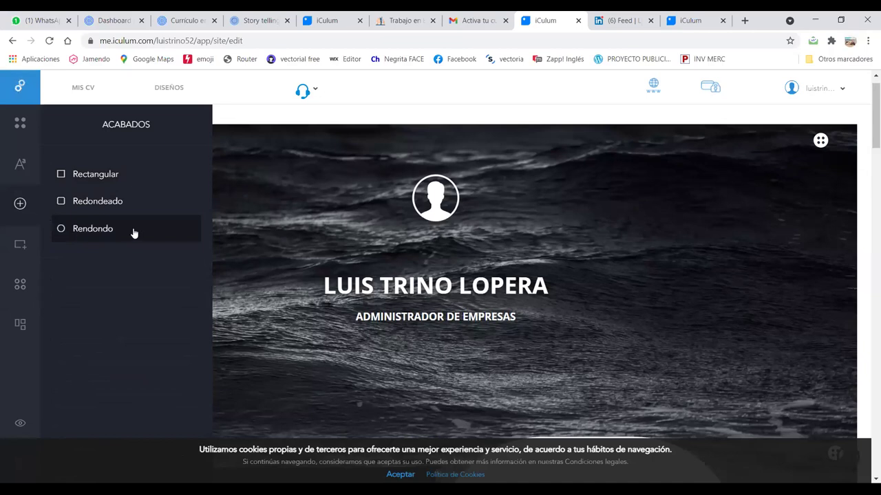
pyautogui.scroll(-5, 607, 292)
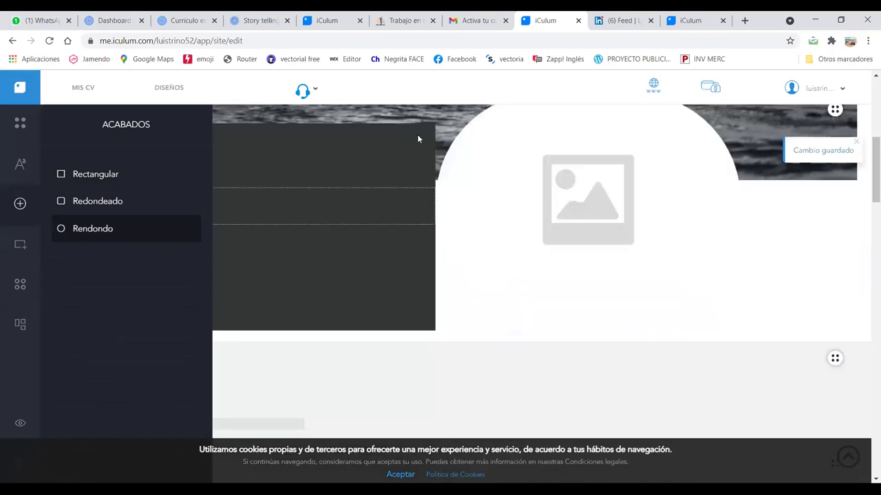
pyautogui.click(100, 183)
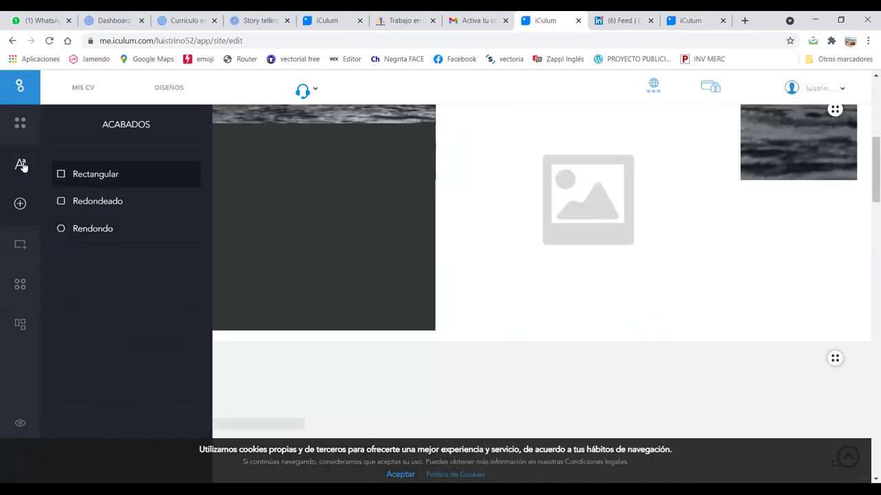
pyautogui.click(20, 125)
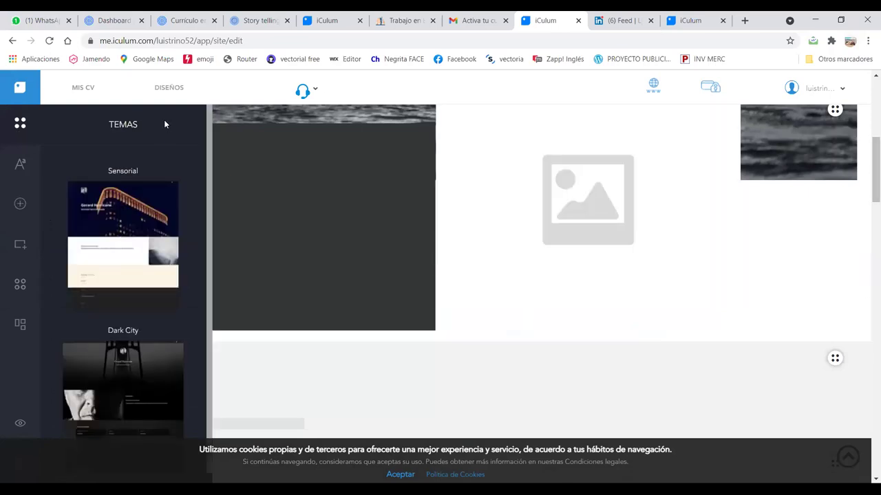
# Close the Temas list and scroll down through the CV sections, then back to the top
pyautogui.click(20, 123)
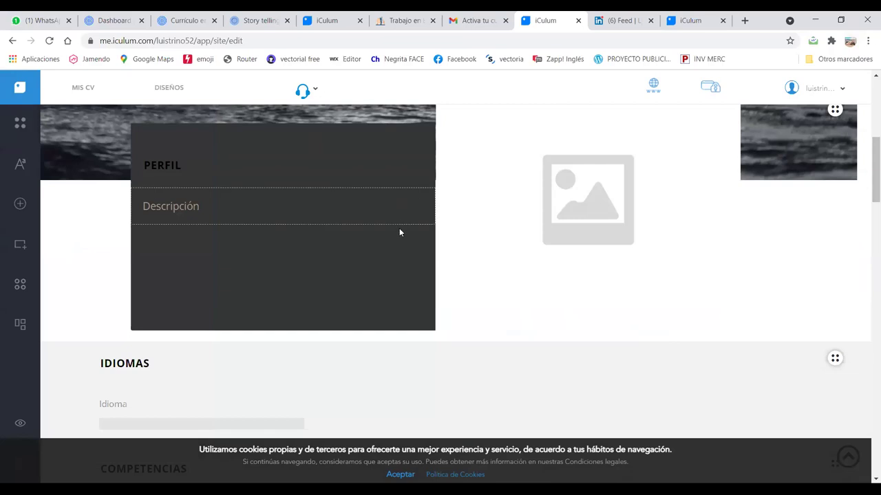
pyautogui.scroll(-6, 399, 234)
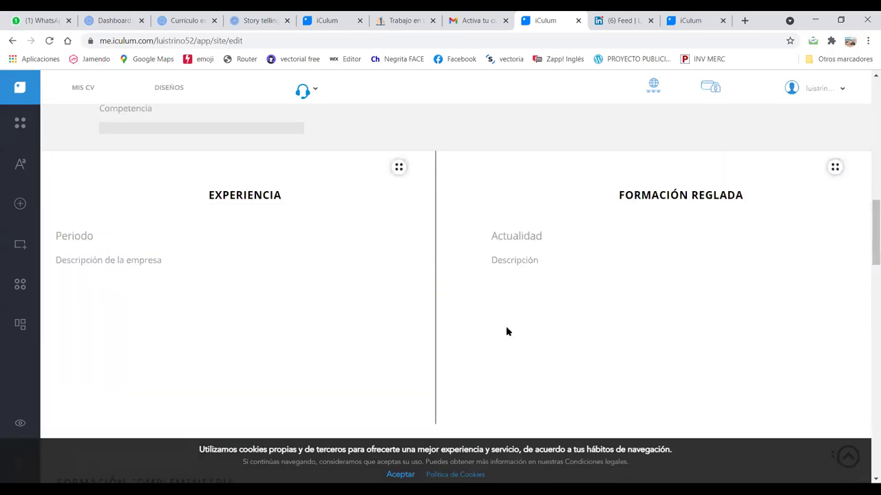
pyautogui.scroll(-8, 506, 331)
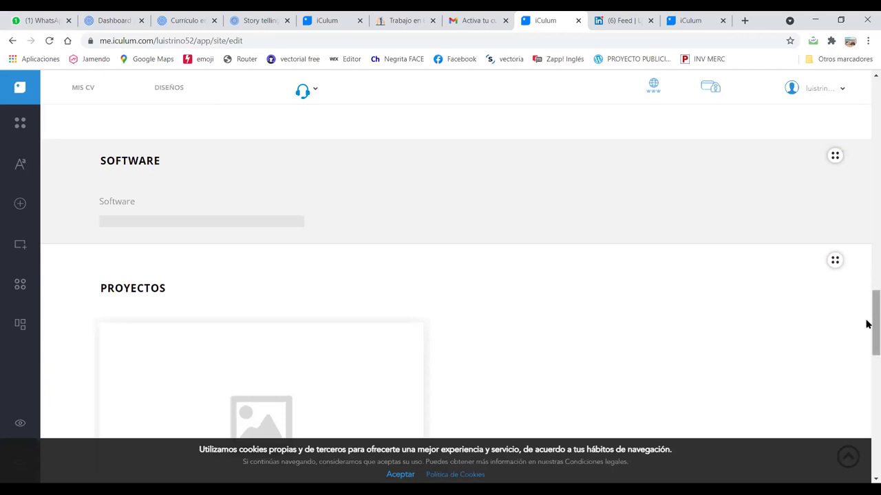
pyautogui.moveTo(868, 301); pyautogui.dragTo(867, 108)
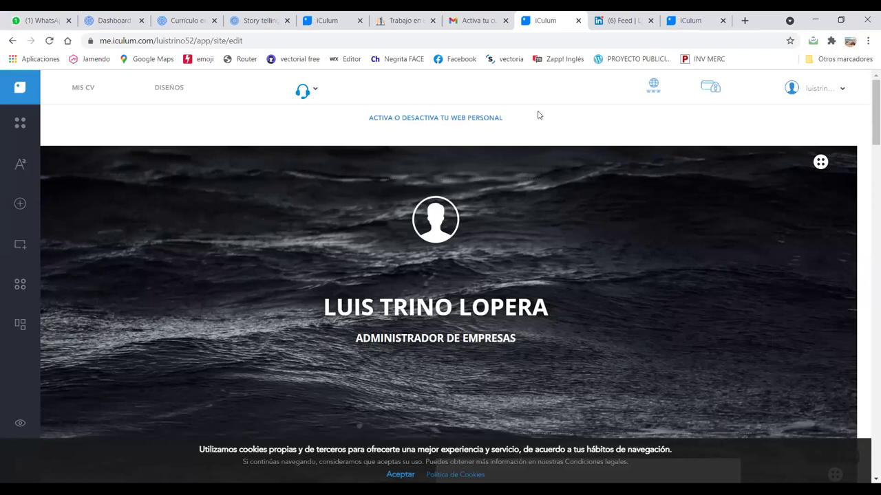
# Make the personal website public in Configuración and select its full web link
pyautogui.click(435, 122)
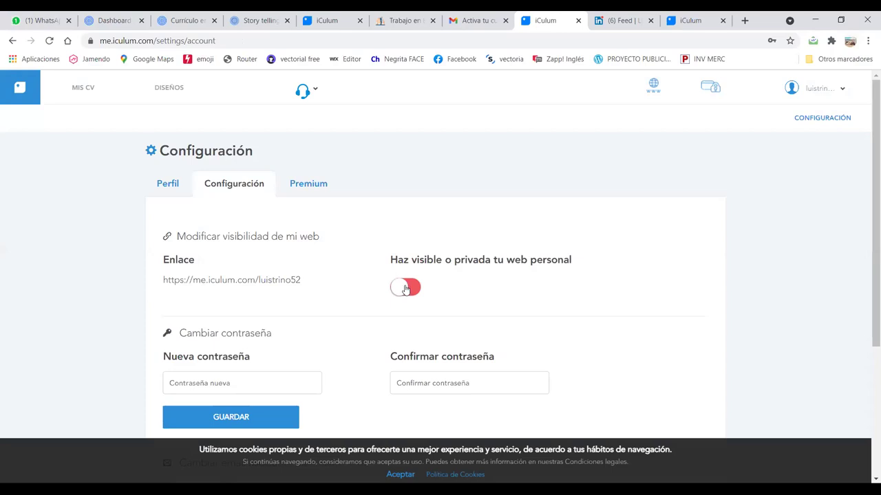
pyautogui.click(406, 290)
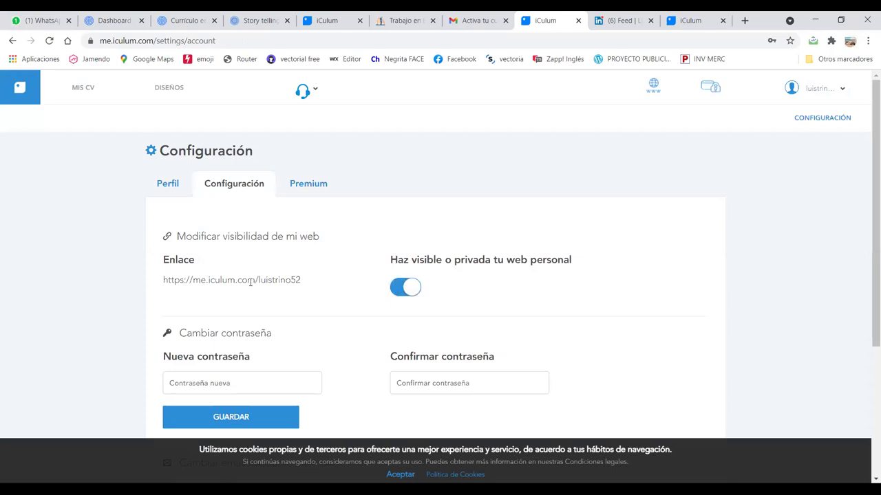
pyautogui.moveTo(300, 280); pyautogui.dragTo(164, 280)
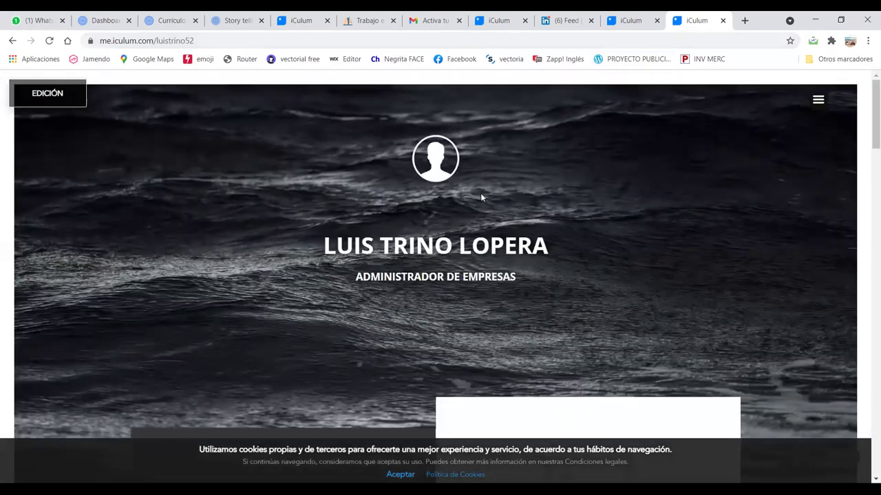
# Scroll through the iCulum personal web page, close it, and go back to the settings page
pyautogui.scroll(-10, 481, 198)
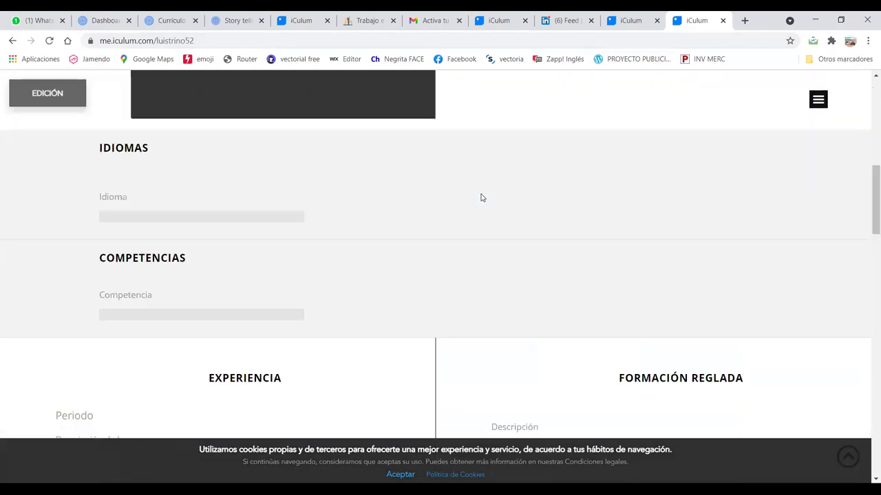
pyautogui.scroll(-12, 481, 198)
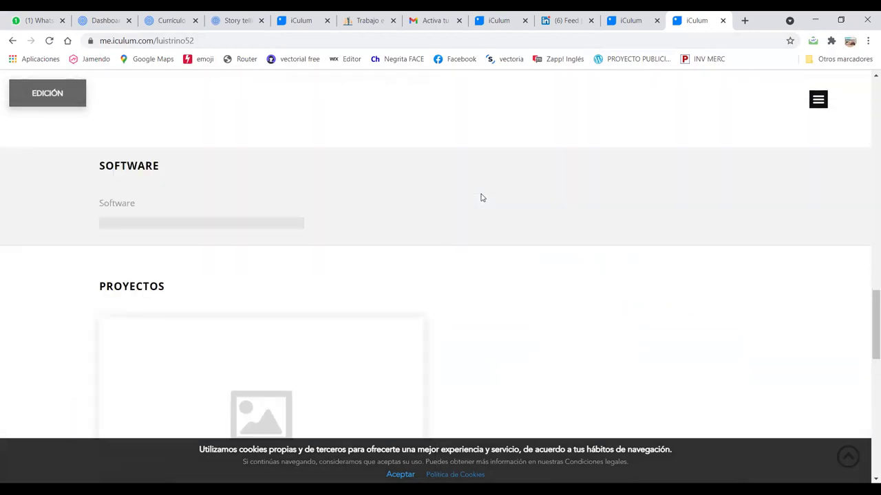
pyautogui.scroll(20, 481, 198)
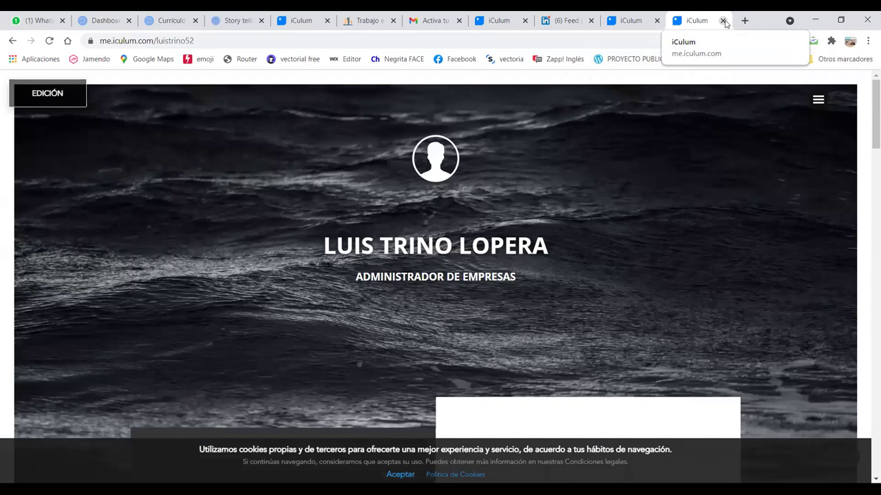
pyautogui.click(724, 21)
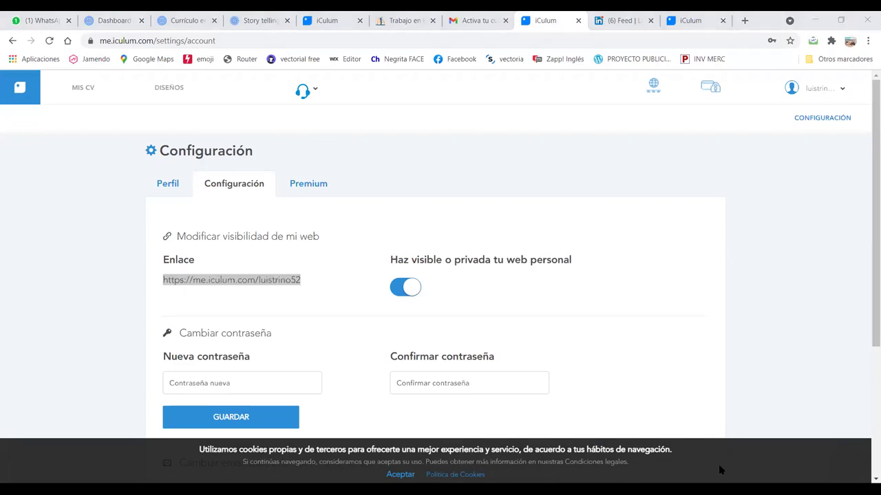
pyautogui.click(538, 20)
# From the CV list, preview CV1 as a one-page PDF via Previsualizar/Descargar
pyautogui.click(85, 91)
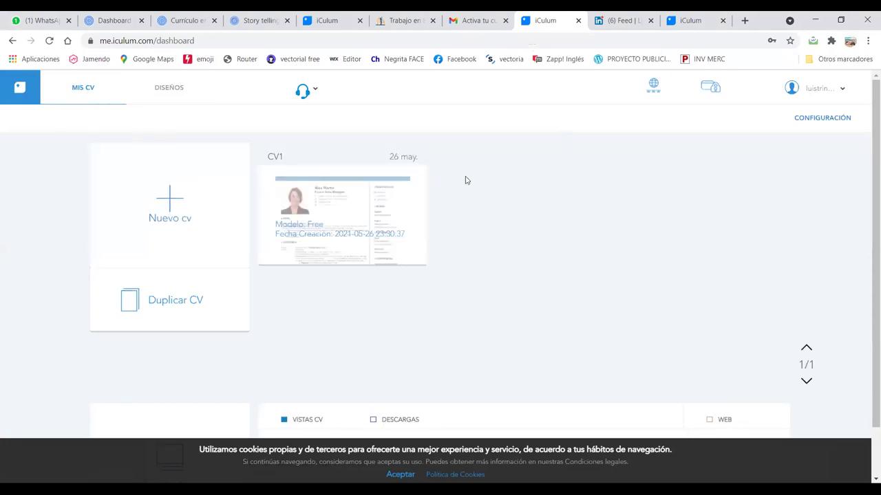
pyautogui.moveTo(347, 203)
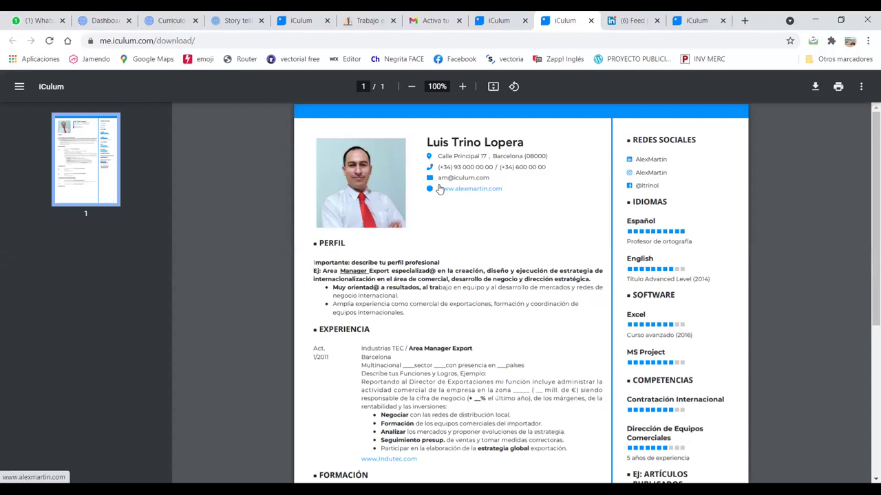
pyautogui.scroll(-2, 804, 151)
pyautogui.scroll(2, 822, 112)
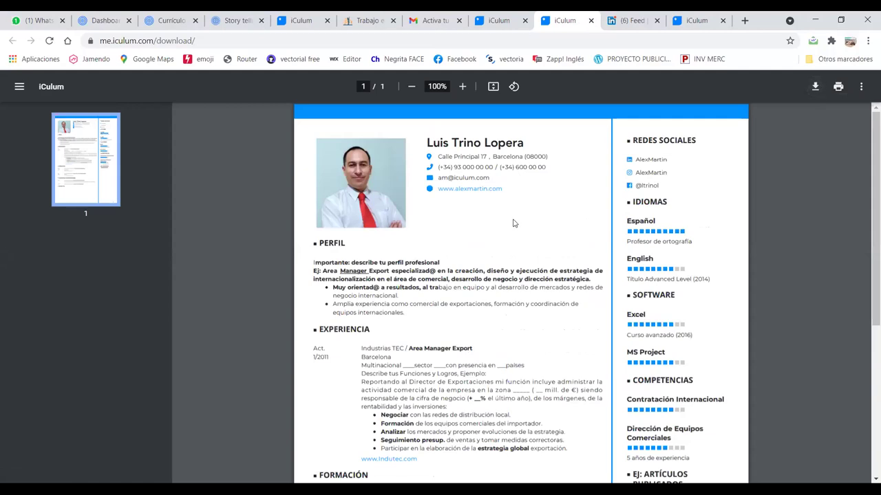
pyautogui.scroll(-2, 512, 222)
pyautogui.scroll(2, 513, 221)
# Open CV1 in the editor and switch off its Público toggle
pyautogui.click(500, 22)
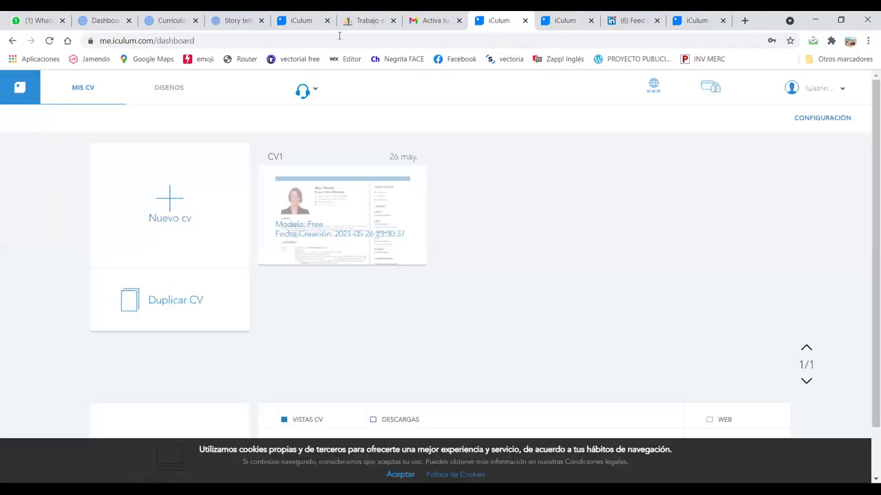
pyautogui.click(288, 208)
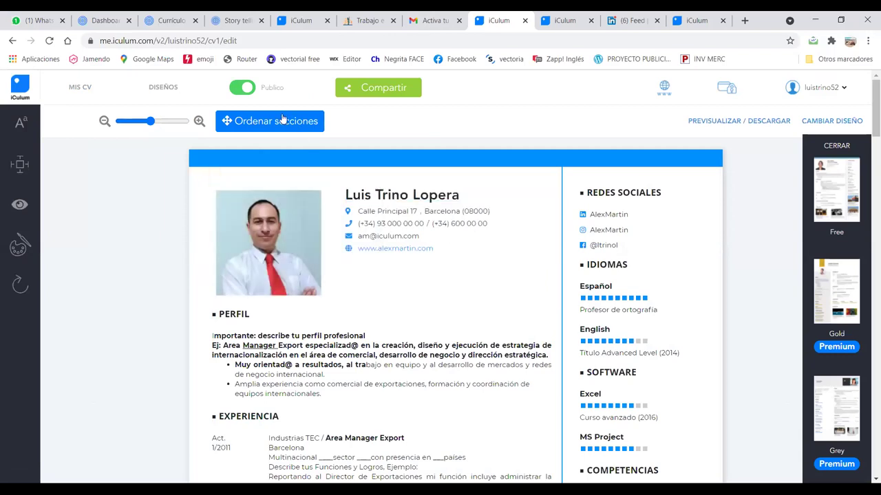
pyautogui.click(245, 93)
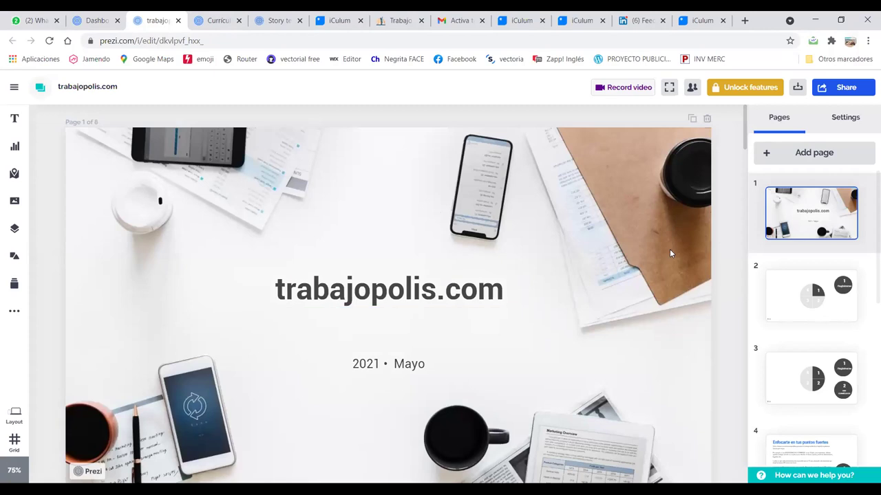
# Present the trabajopolis.com Prezi deck to slide 2, exit, and go to Trabajopolis.bo
pyautogui.click(667, 89)
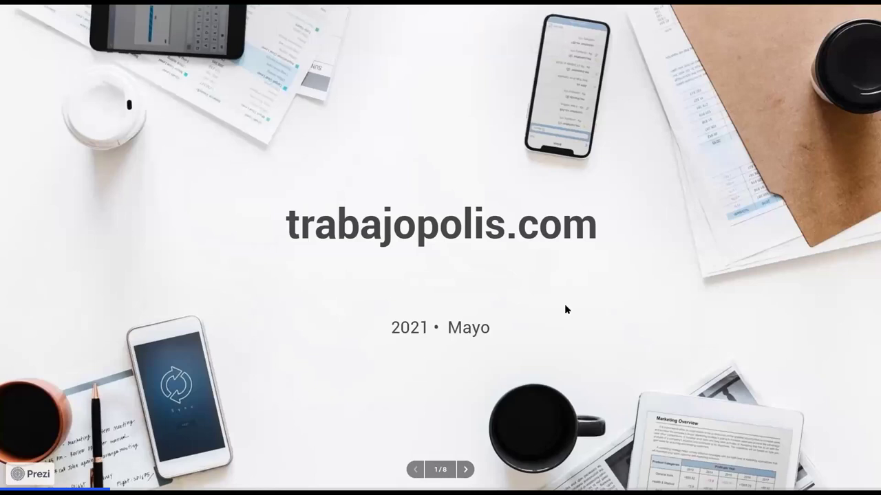
pyautogui.click(467, 469)
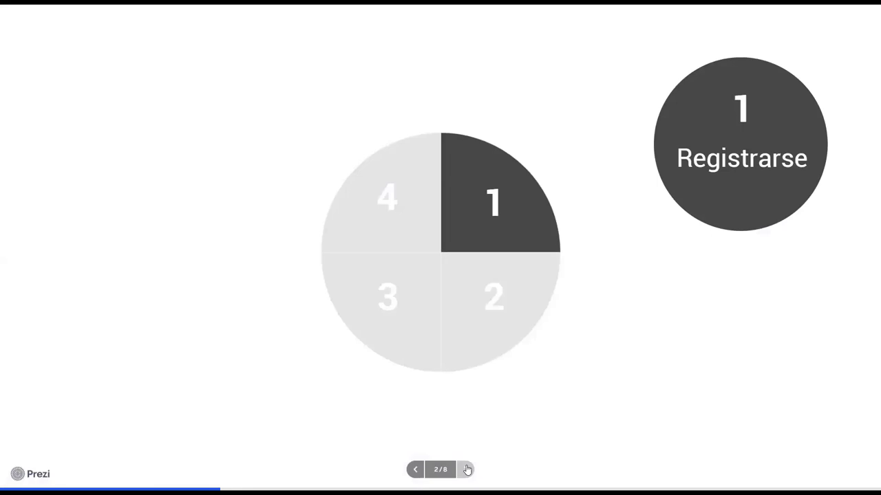
pyautogui.press('Escape')
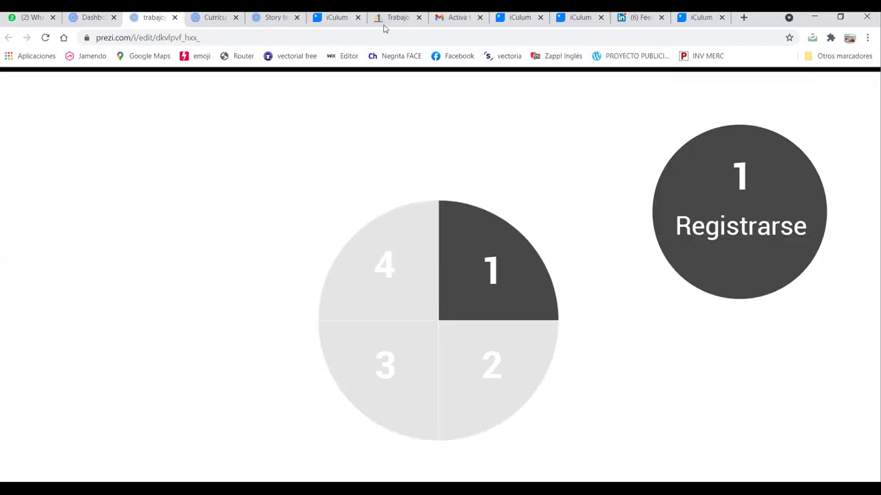
pyautogui.click(390, 19)
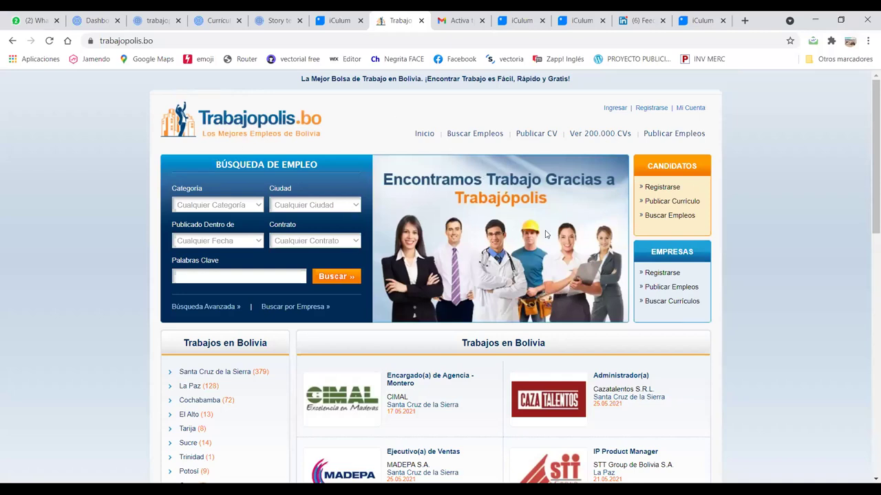
# Start a free candidate sign-up on Trabajopolis.bo through Registrarse and CANDIDATOS
pyautogui.click(651, 108)
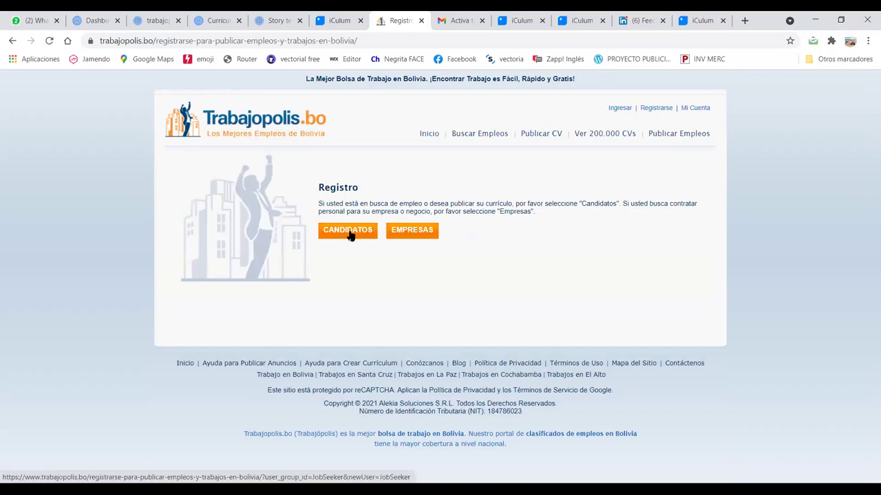
pyautogui.click(351, 234)
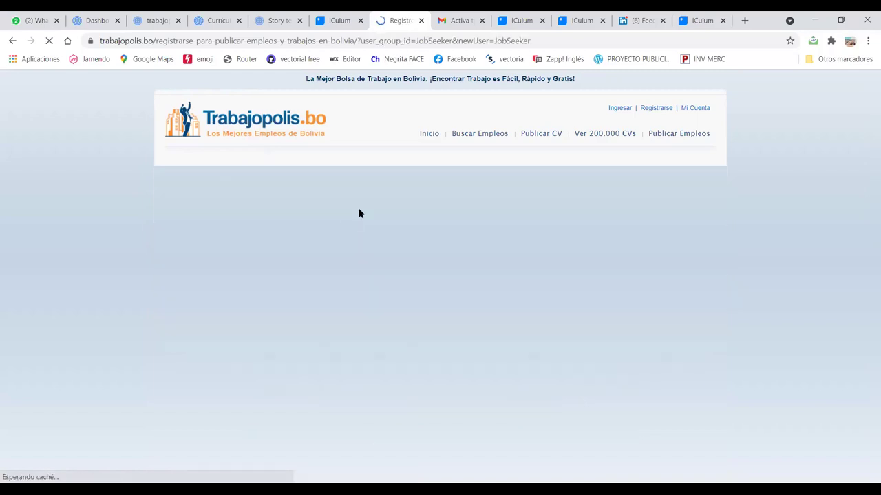
pyautogui.scroll(-3, 448, 227)
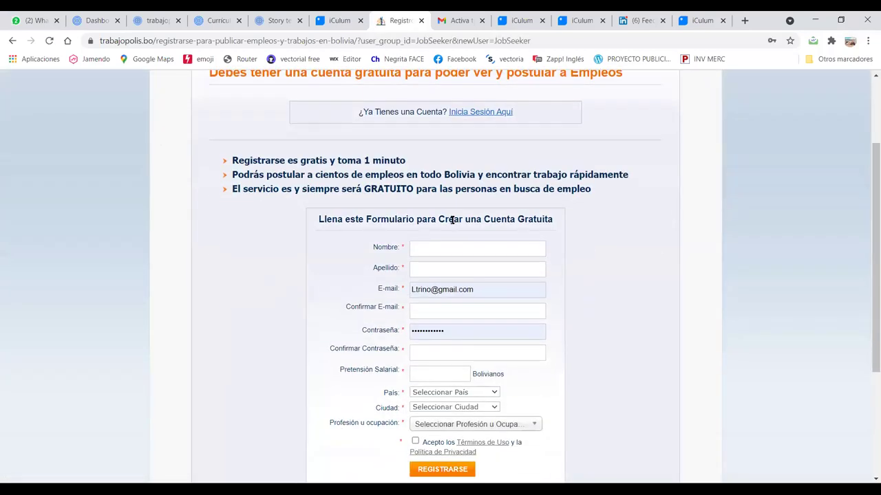
# Fill the Nombre, Apellido, e-mail and password fields, dismissing the browser's saved suggestions
pyautogui.click(431, 192)
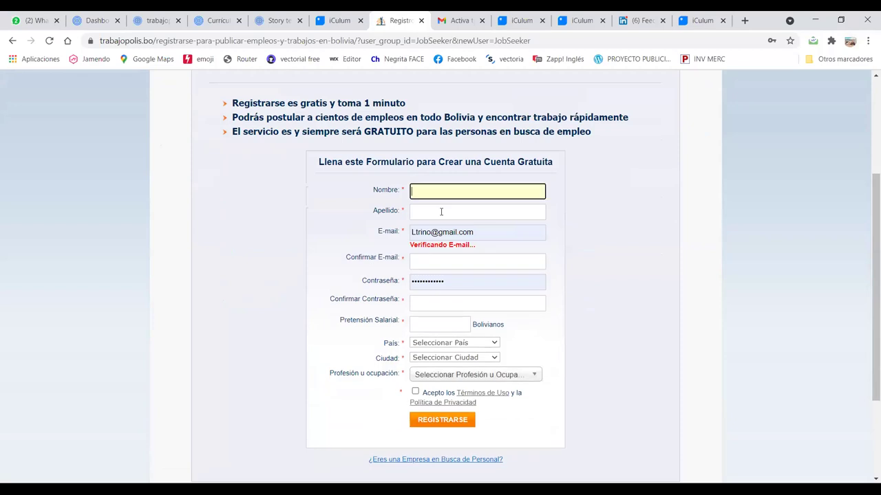
pyautogui.click(440, 212)
pyautogui.click(490, 232)
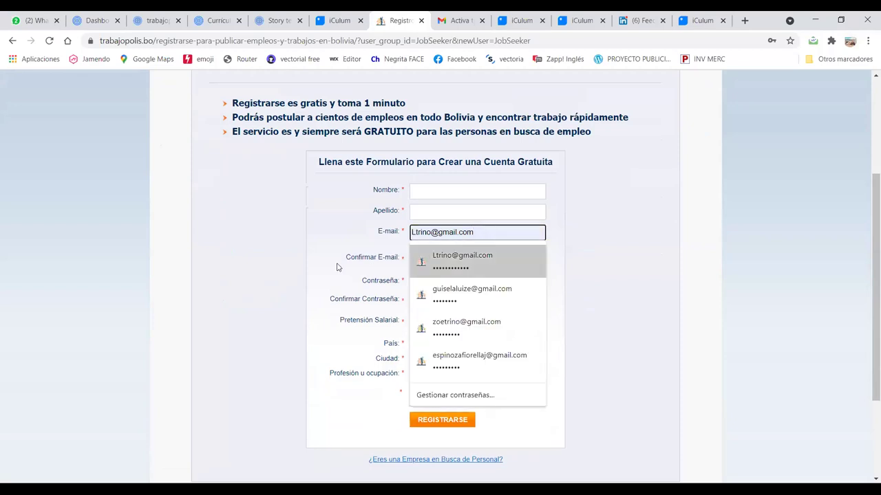
pyautogui.click(269, 268)
pyautogui.scroll(-2, 436, 179)
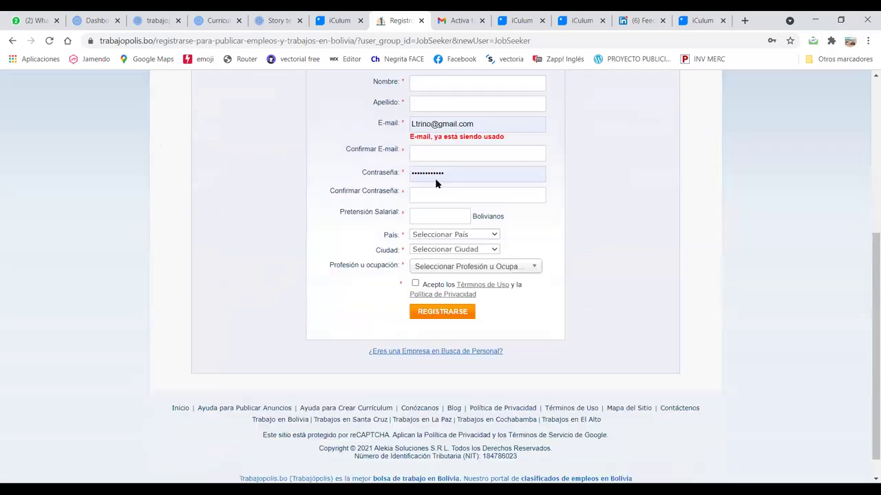
pyautogui.click(441, 187)
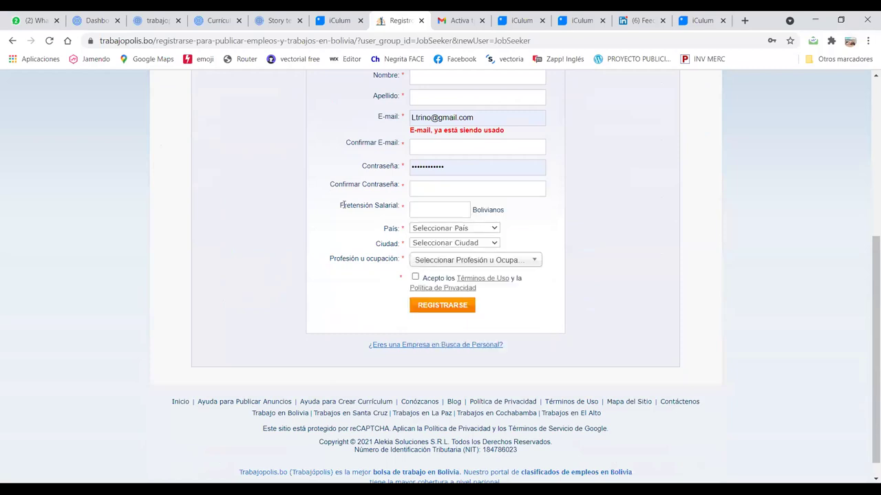
pyautogui.click(342, 206)
pyautogui.click(425, 207)
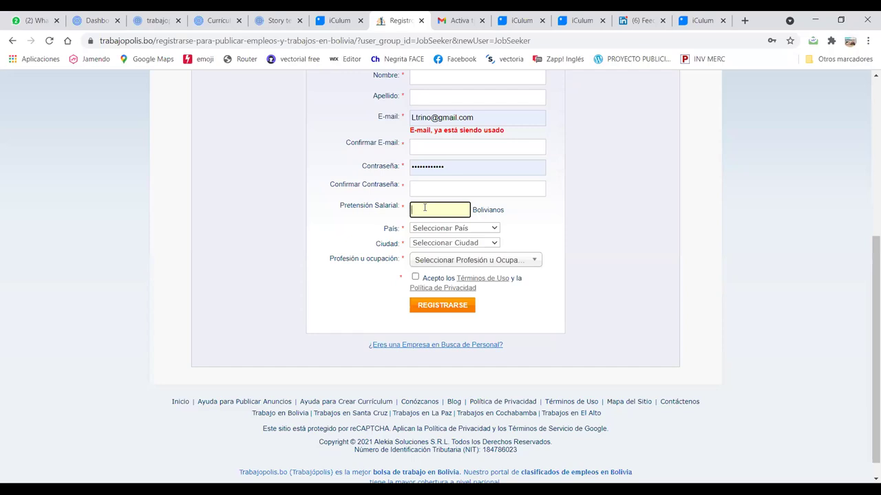
# Choose Bolivia as country, then browse the city and profession lists without picking
pyautogui.click(449, 228)
pyautogui.click(425, 247)
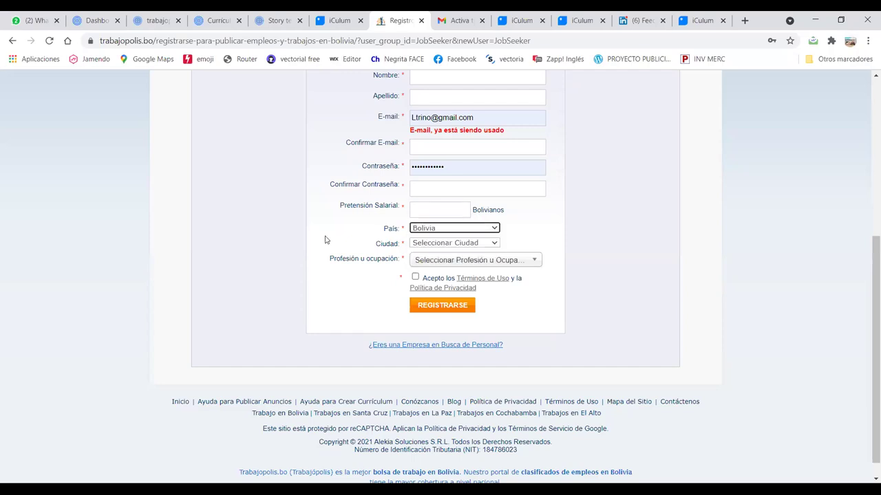
pyautogui.click(483, 246)
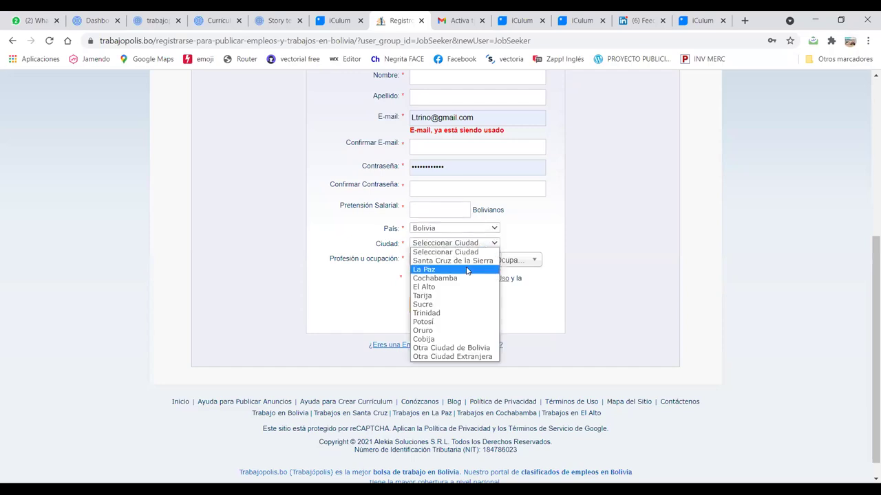
pyautogui.click(315, 249)
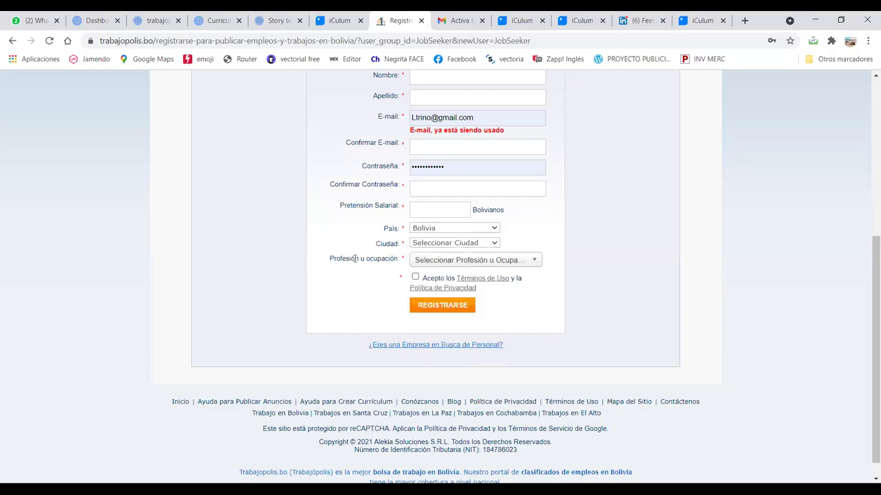
pyautogui.click(487, 261)
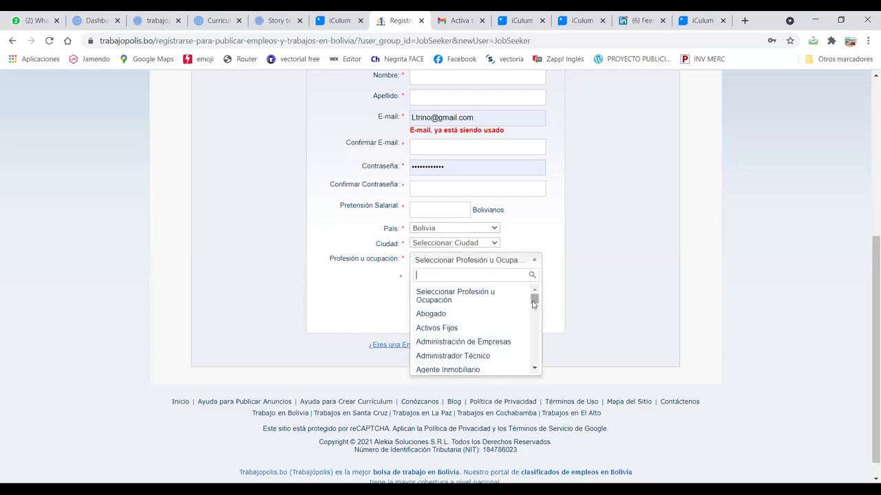
pyautogui.moveTo(534, 300); pyautogui.dragTo(530, 358)
pyautogui.click(275, 266)
pyautogui.scroll(4, 386, 268)
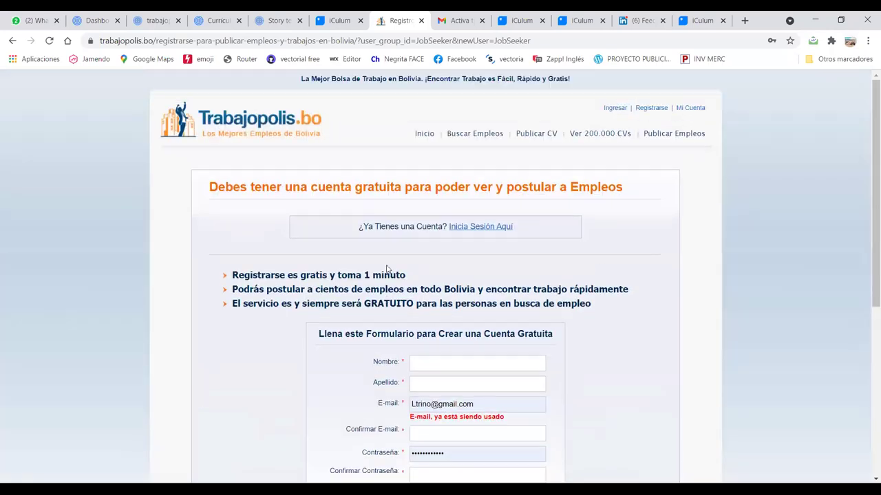
# Log in from Mi Cuenta using the browser's saved candidate credentials
pyautogui.click(690, 110)
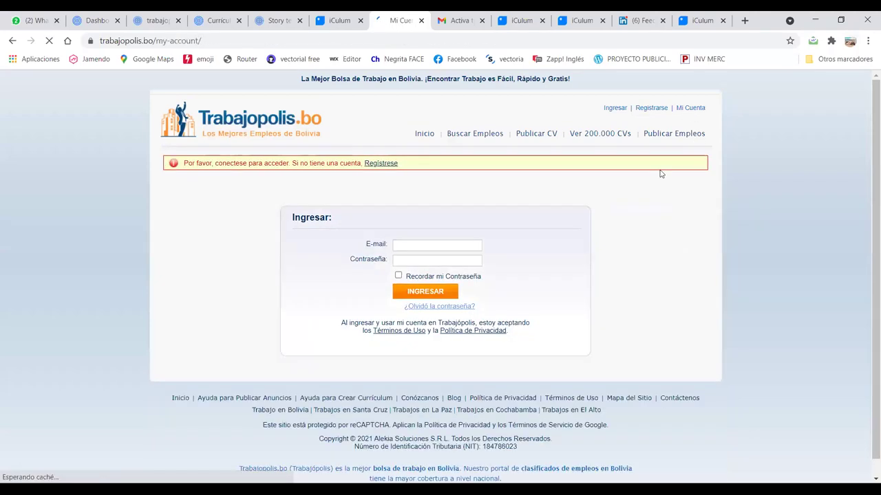
pyautogui.click(466, 244)
pyautogui.click(440, 265)
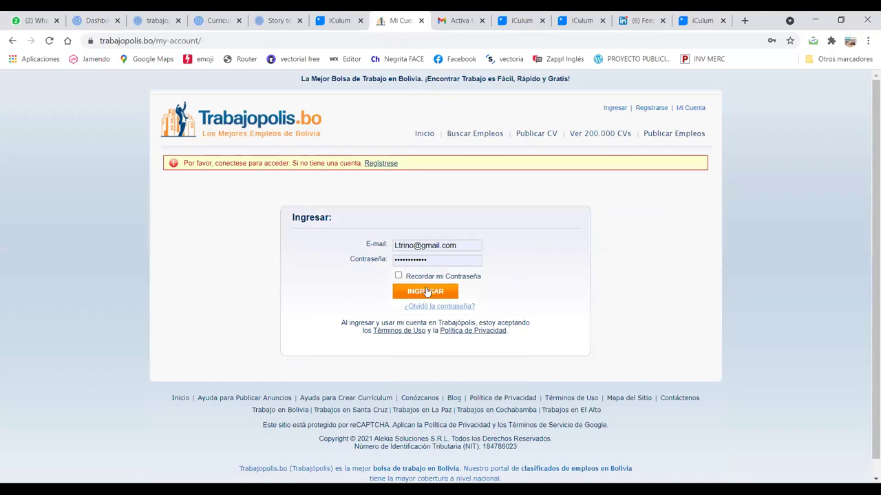
pyautogui.click(425, 293)
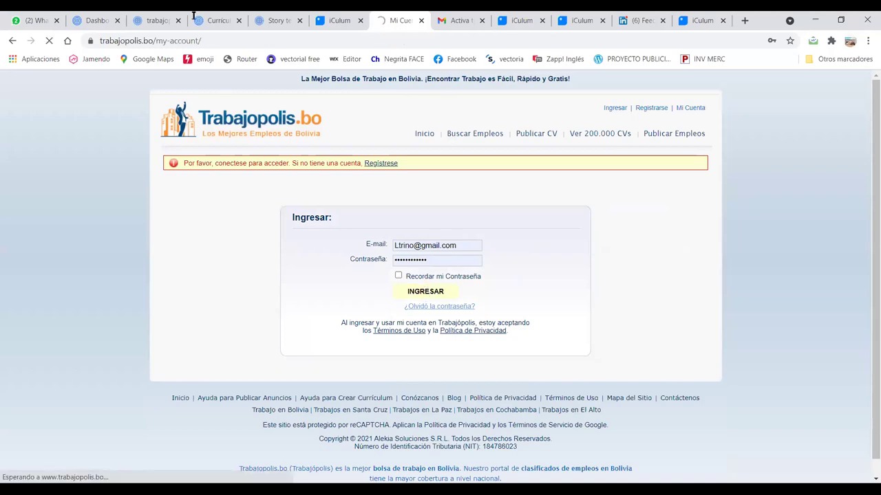
# View Prezi pages 2, 3 and 4, then return to the Trabajopolis Mi Cuenta tab
pyautogui.click(152, 20)
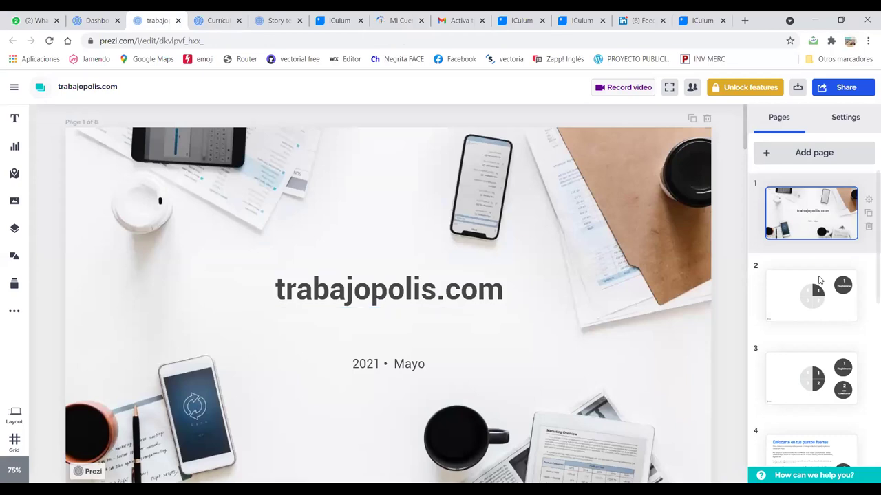
pyautogui.click(819, 313)
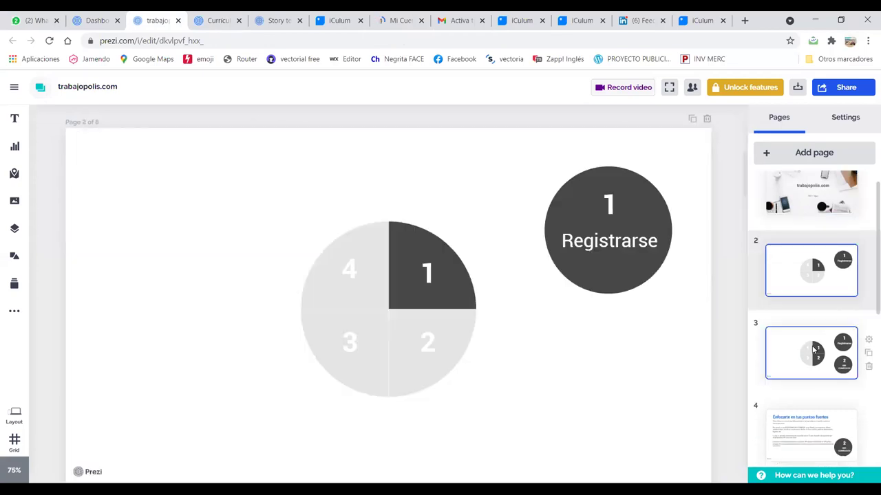
pyautogui.click(813, 350)
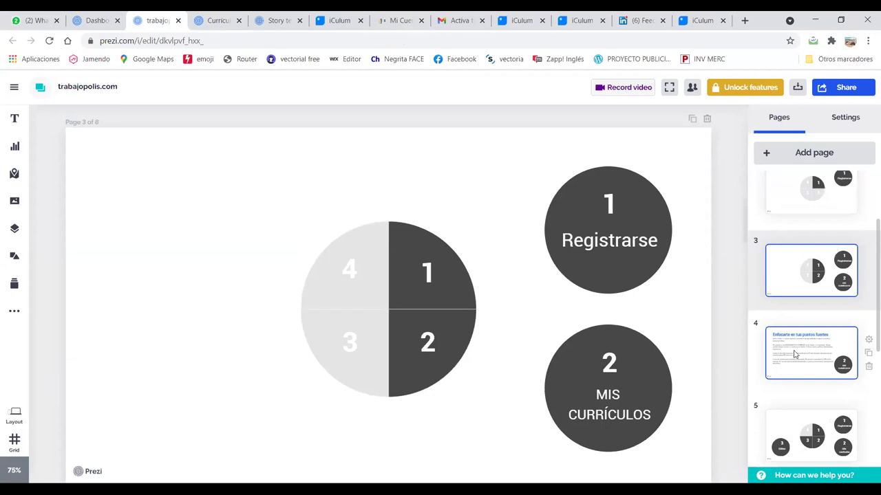
pyautogui.click(803, 347)
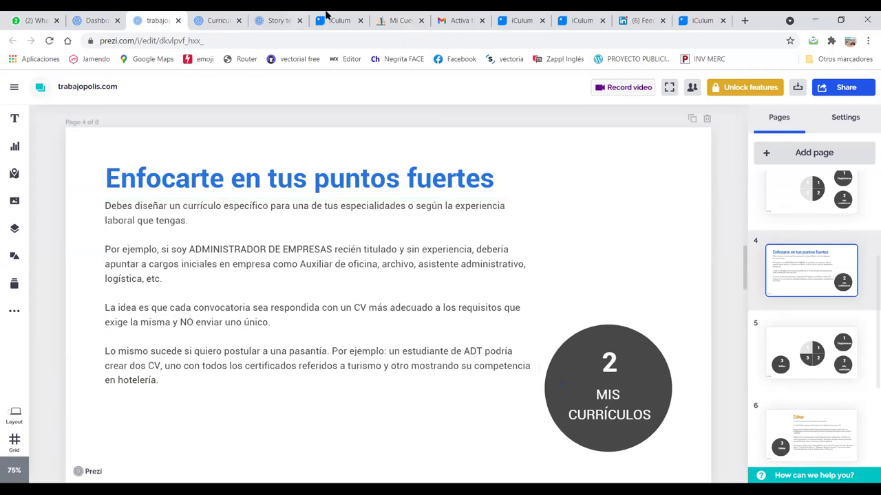
pyautogui.click(409, 17)
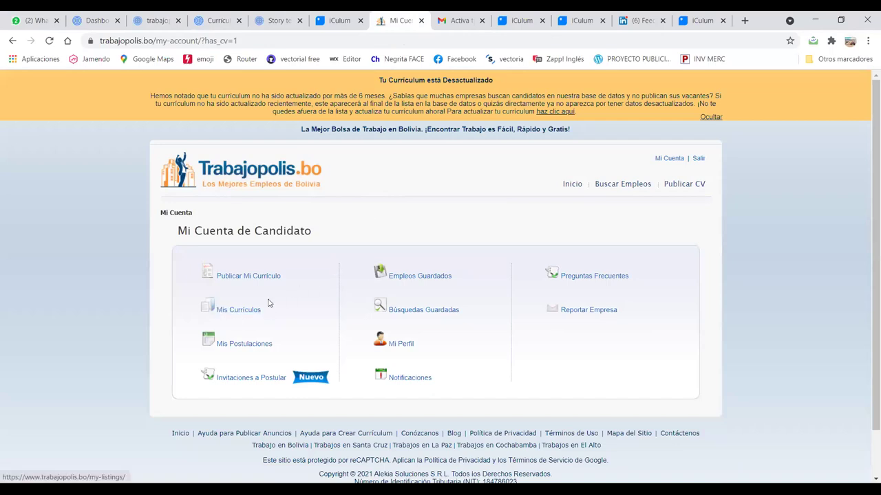
# Open Mis Currículos and scroll through the three published CVs
pyautogui.click(237, 313)
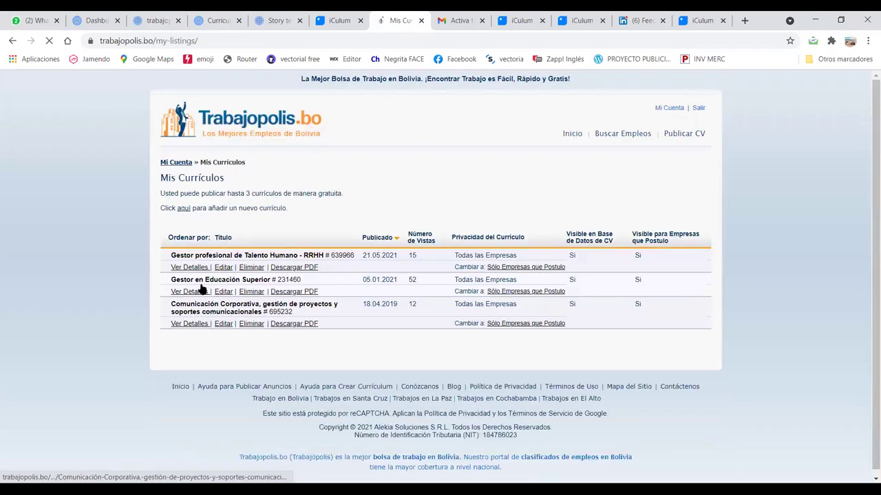
pyautogui.scroll(-2, 121, 296)
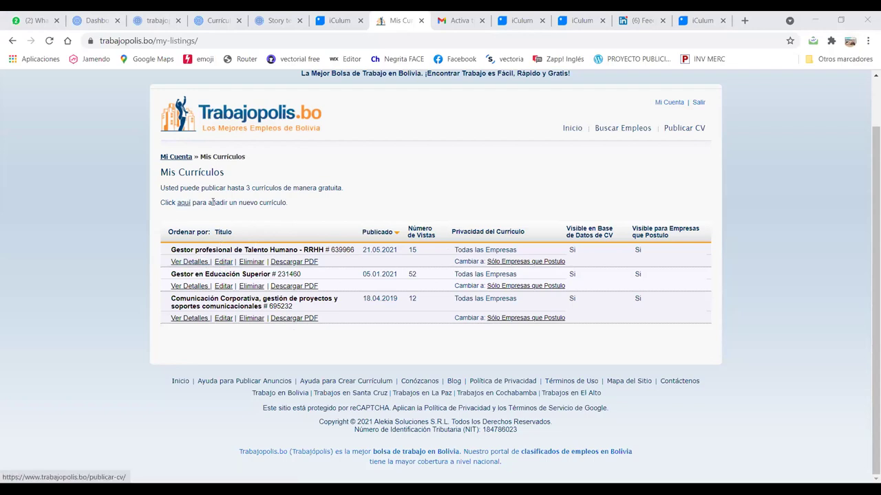
pyautogui.moveTo(213, 201); pyautogui.dragTo(161, 203)
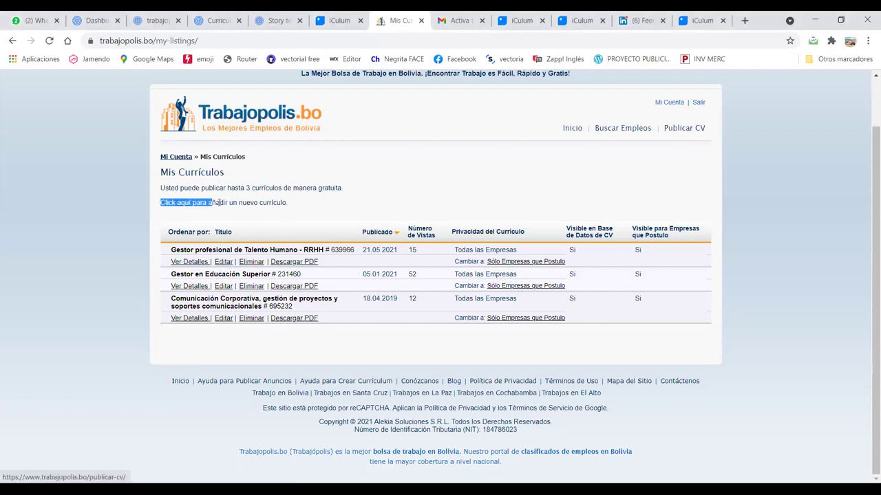
pyautogui.click(199, 203)
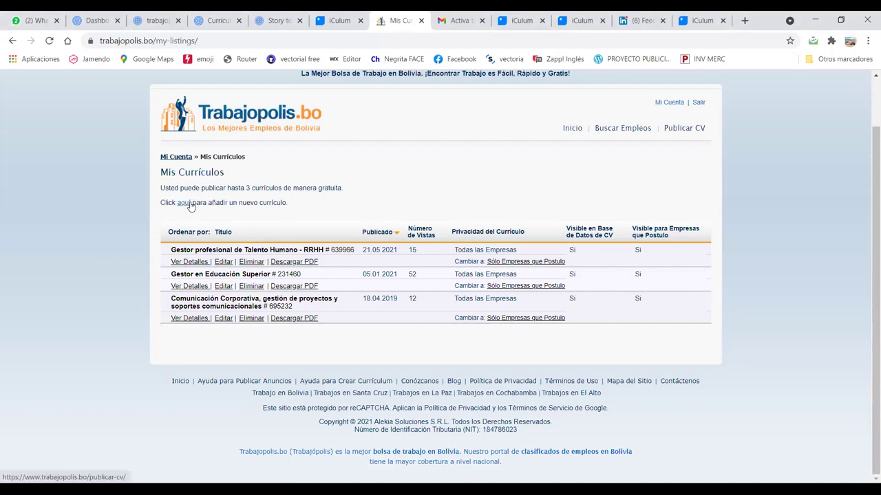
pyautogui.click(183, 205)
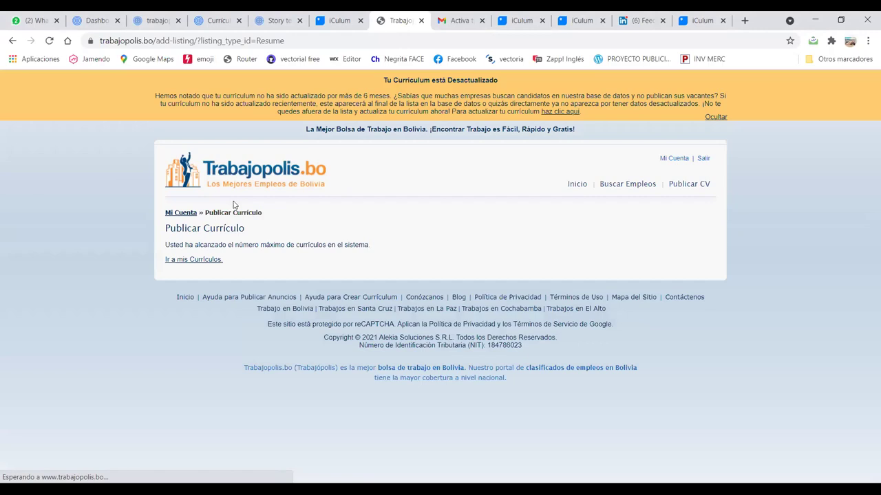
pyautogui.click(200, 259)
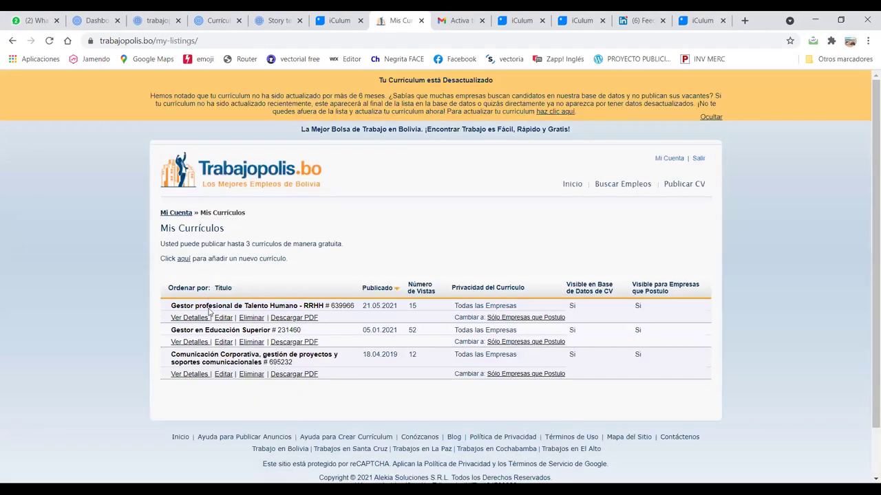
# Edit CV #639966 and scroll its Datos Personales form to the required Tipo de Documento field
pyautogui.click(223, 318)
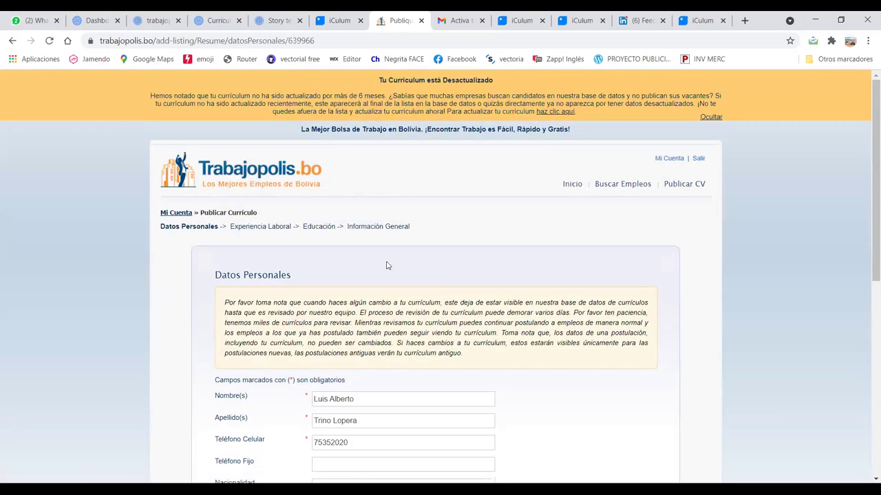
pyautogui.scroll(-2, 453, 252)
pyautogui.scroll(-1, 454, 248)
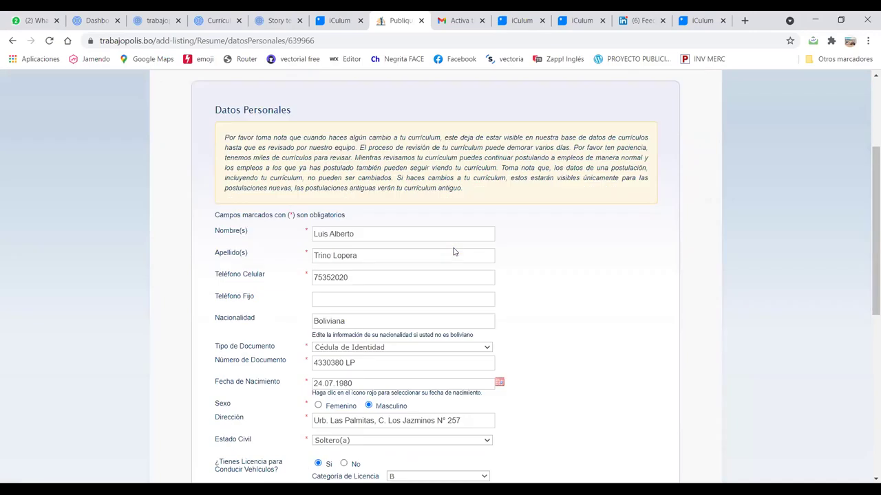
pyautogui.scroll(-1, 454, 246)
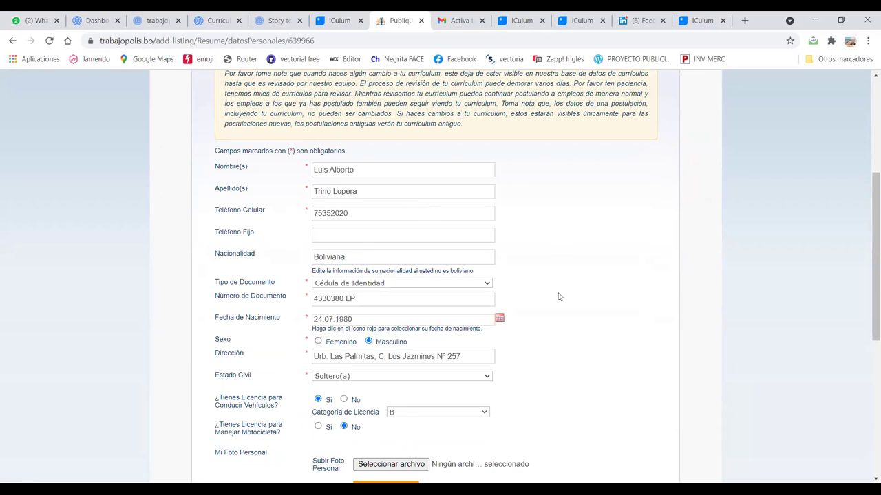
pyautogui.scroll(-1, 558, 296)
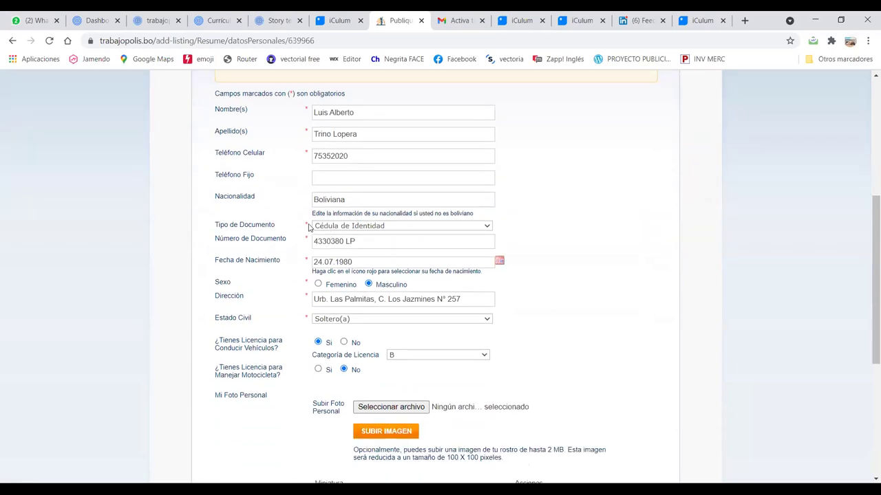
pyautogui.doubleClick(304, 225)
pyautogui.click(586, 269)
# Check the Estado Civil options, leaving it at Soltero(a)
pyautogui.scroll(-2, 591, 282)
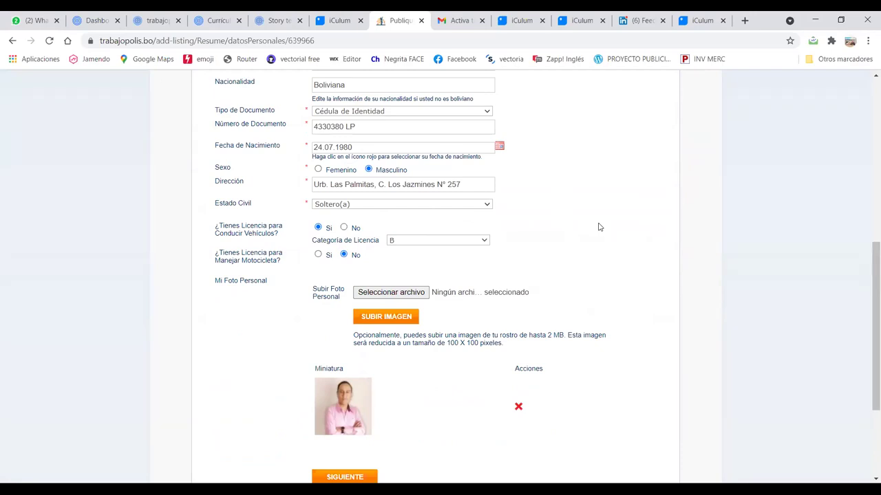
pyautogui.click(486, 205)
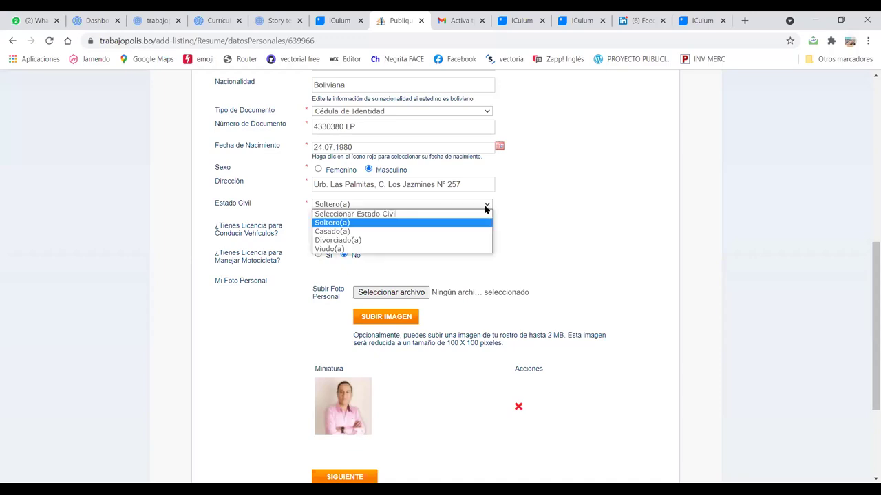
pyautogui.click(556, 240)
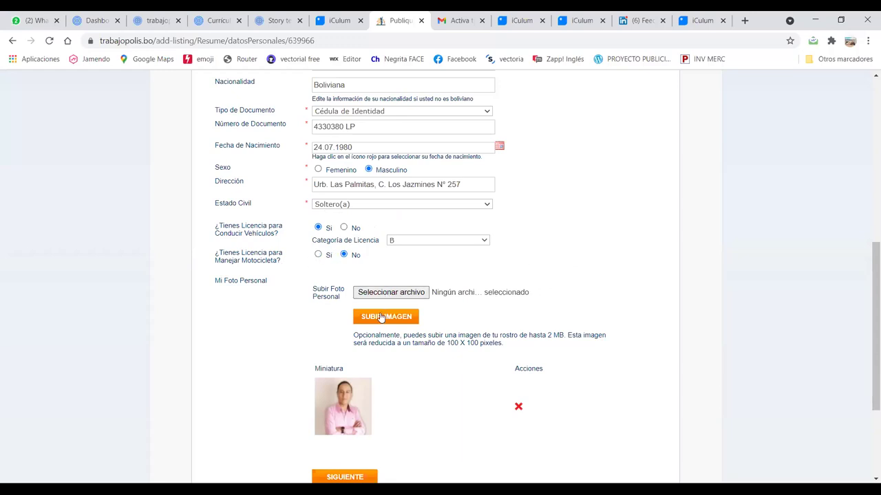
pyautogui.scroll(-2, 463, 329)
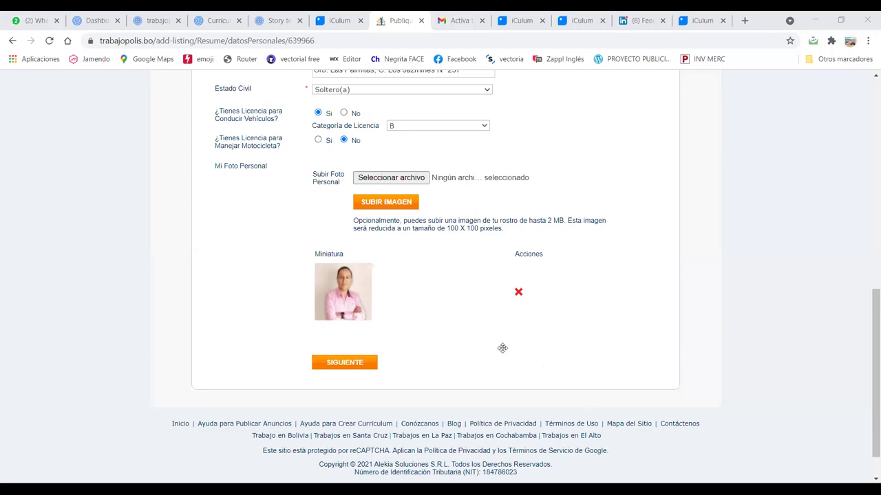
pyautogui.click(345, 364)
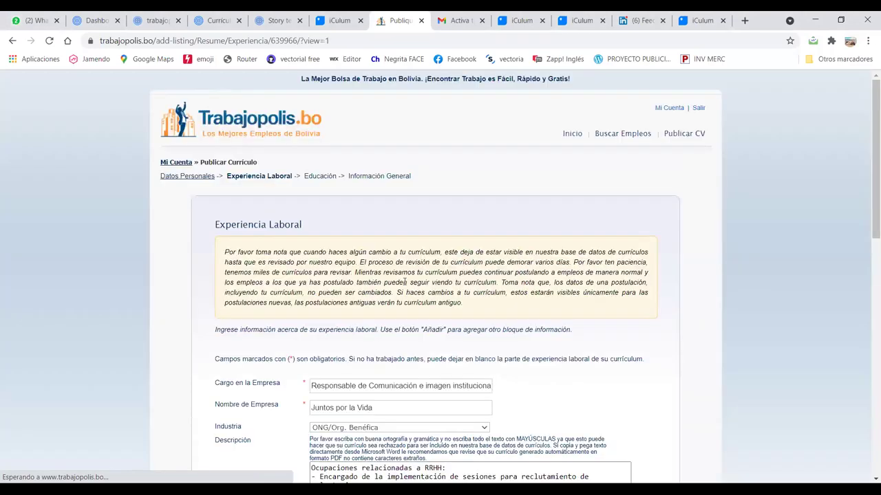
pyautogui.scroll(-4, 406, 284)
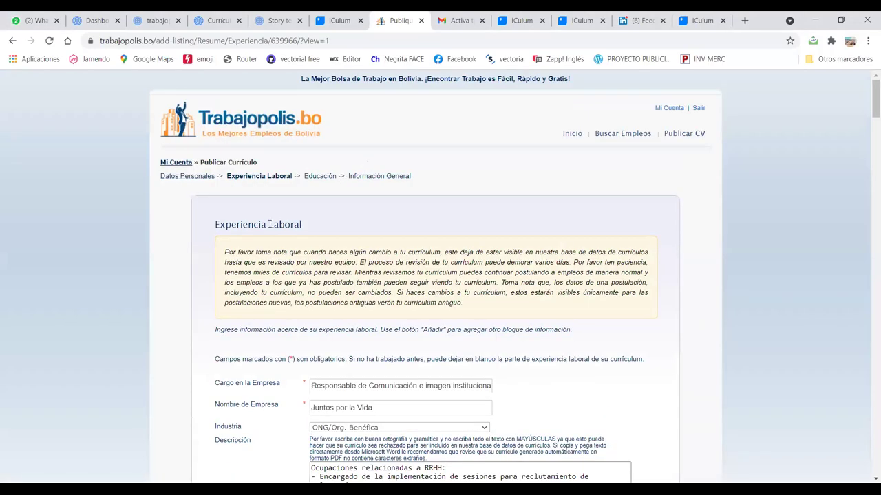
pyautogui.scroll(-2, 269, 226)
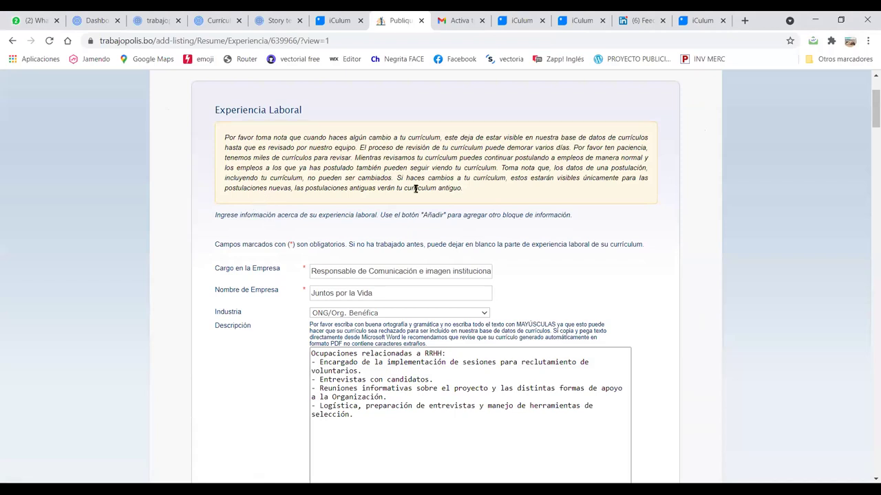
pyautogui.moveTo(463, 188); pyautogui.dragTo(258, 147)
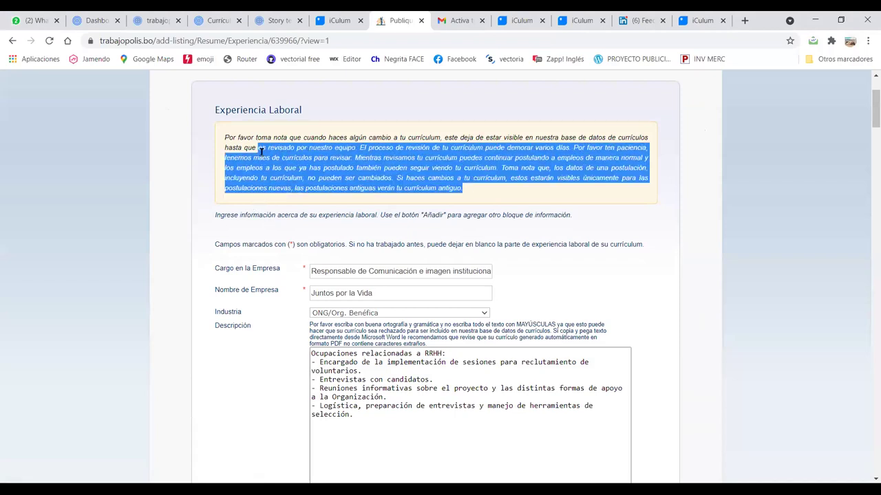
pyautogui.click(397, 160)
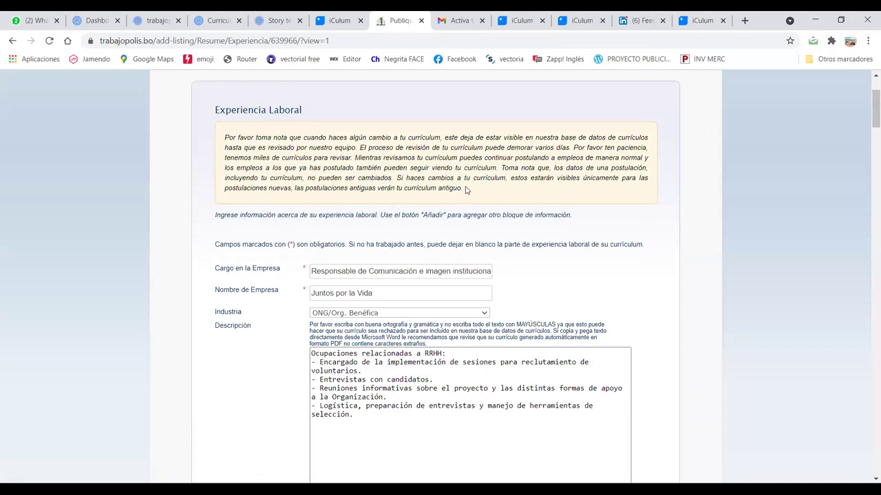
pyautogui.moveTo(465, 190); pyautogui.dragTo(229, 139)
pyautogui.click(291, 147)
pyautogui.scroll(-2, 293, 155)
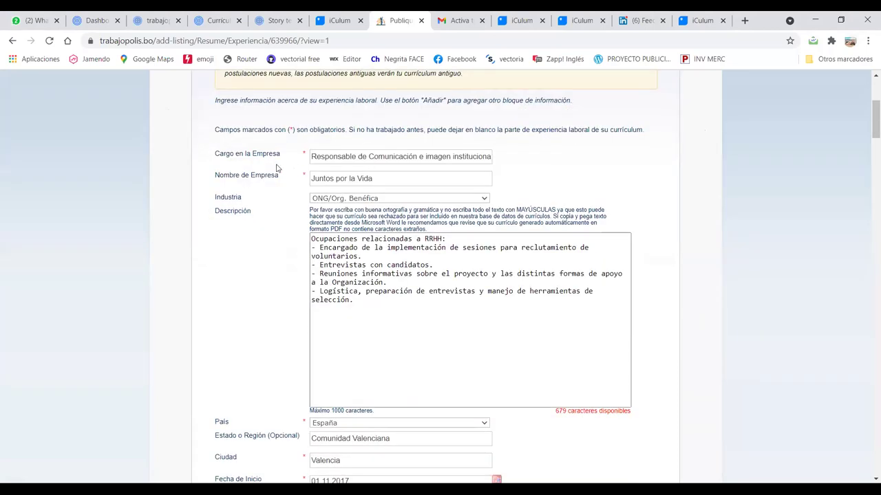
pyautogui.tripleClick(404, 159)
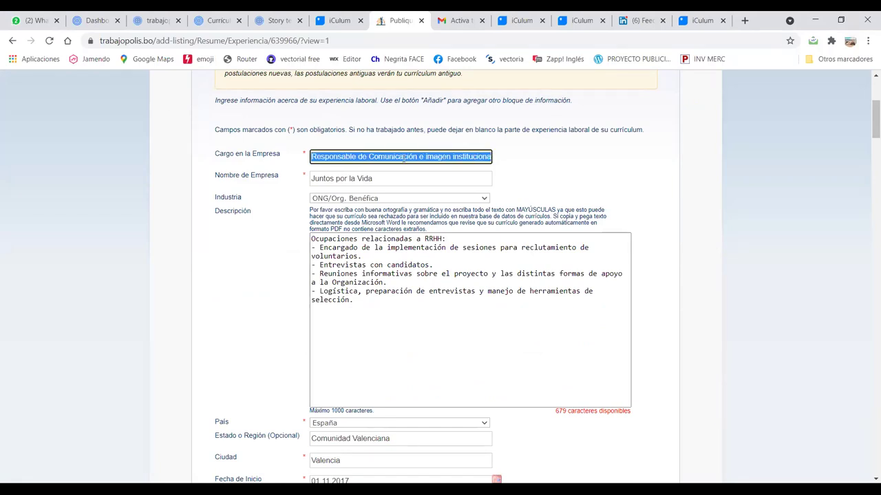
pyautogui.click(403, 158)
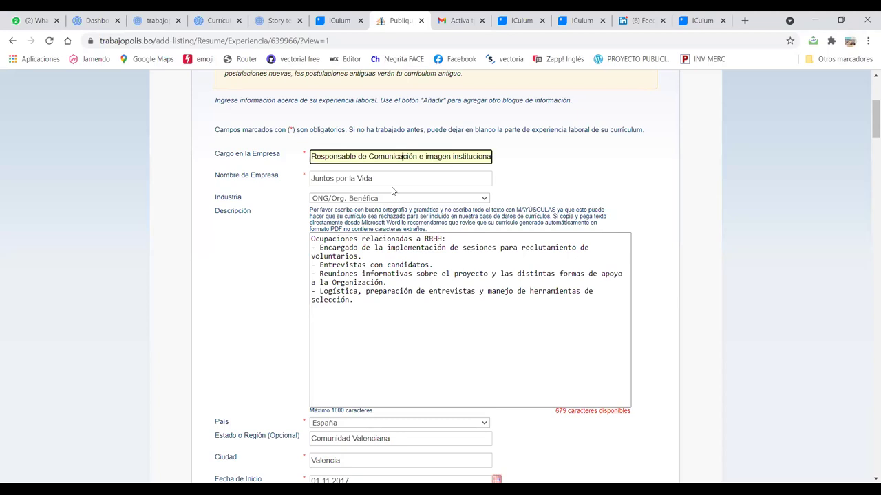
pyautogui.click(369, 179)
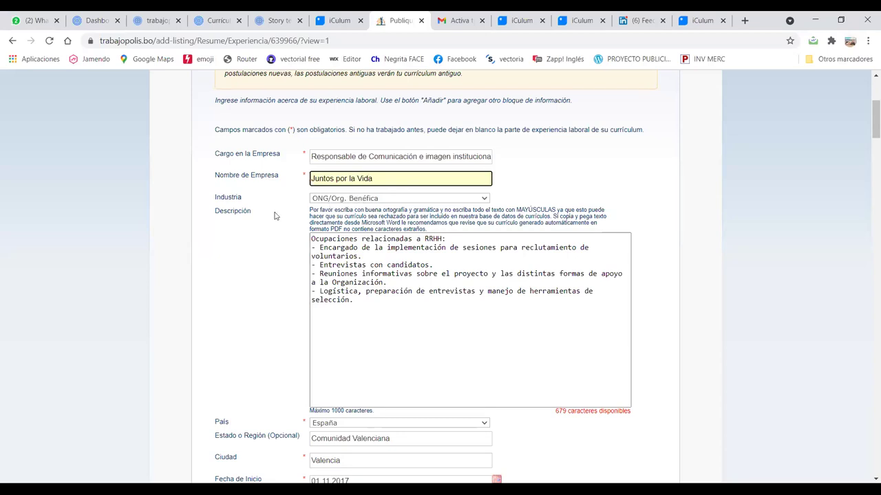
pyautogui.scroll(-1, 274, 216)
pyautogui.click(378, 208)
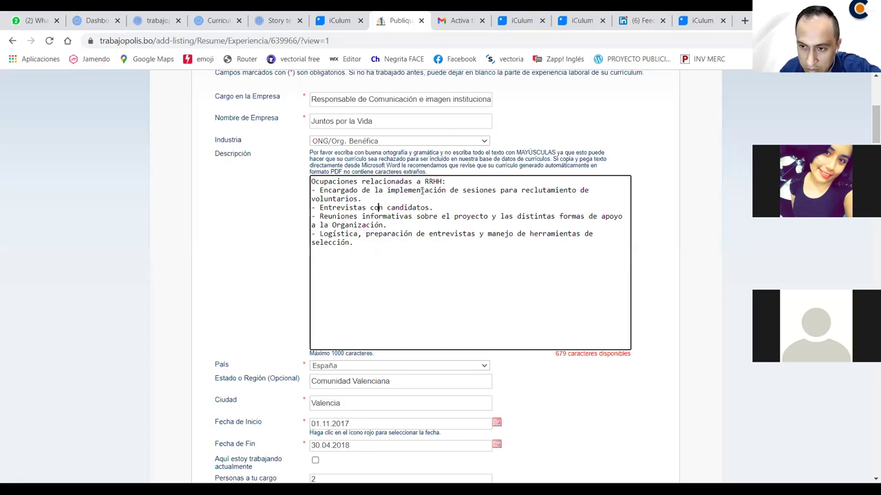
pyautogui.click(148, 253)
pyautogui.scroll(-4, 149, 253)
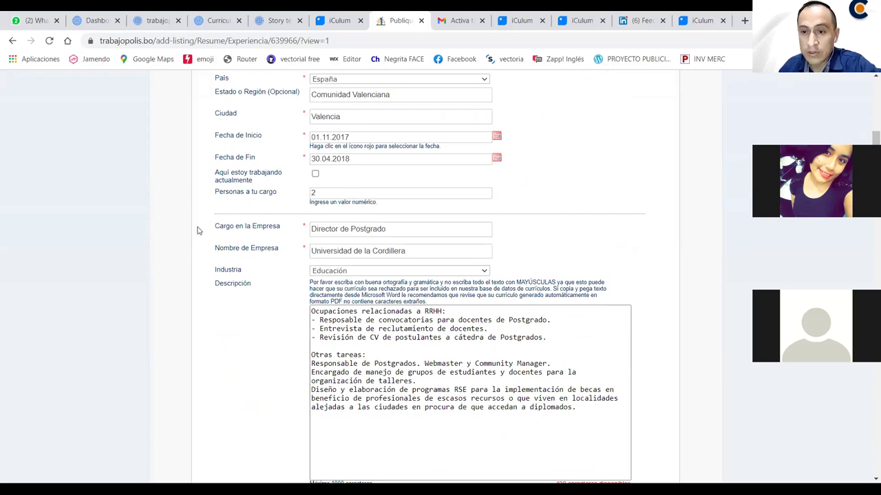
pyautogui.scroll(-1, 292, 192)
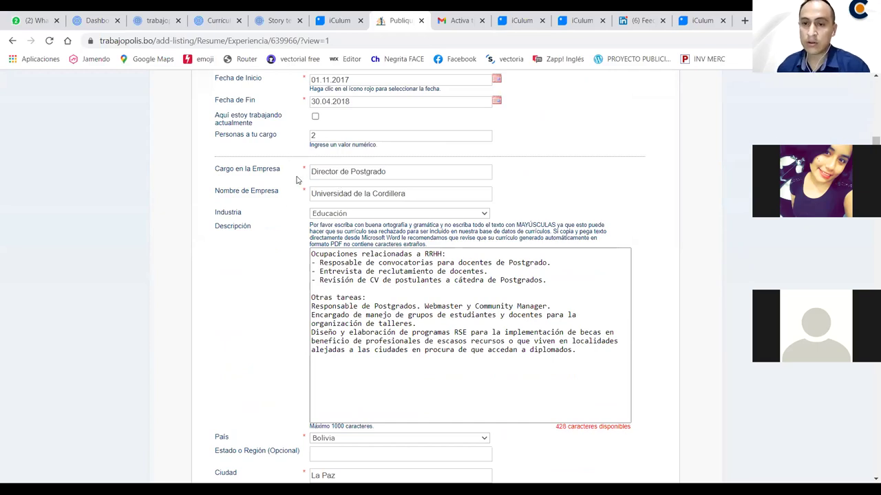
pyautogui.scroll(-1, 298, 181)
pyautogui.scroll(-1, 296, 181)
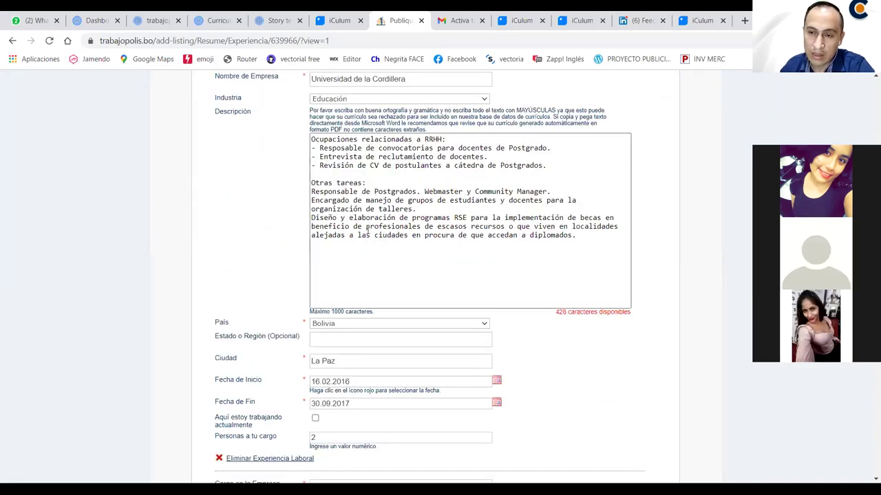
pyautogui.scroll(-1, 230, 246)
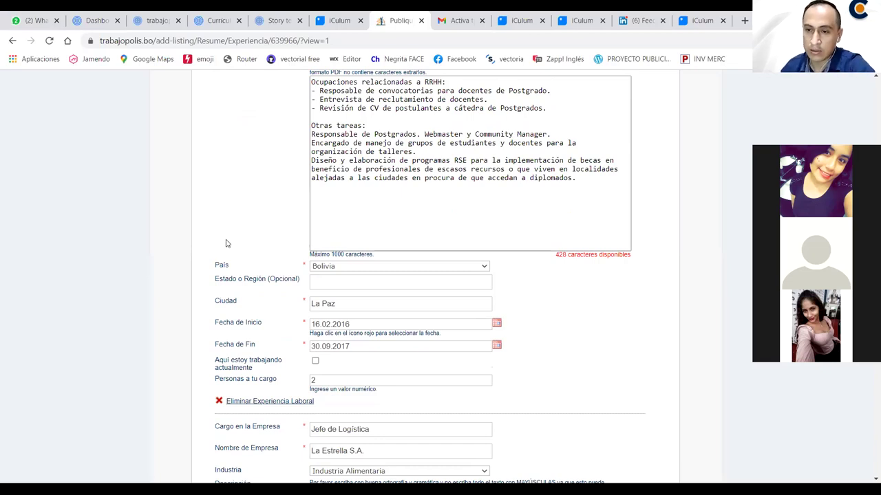
pyautogui.scroll(-10, 167, 234)
pyautogui.scroll(-20, 167, 233)
pyautogui.scroll(-3, 167, 234)
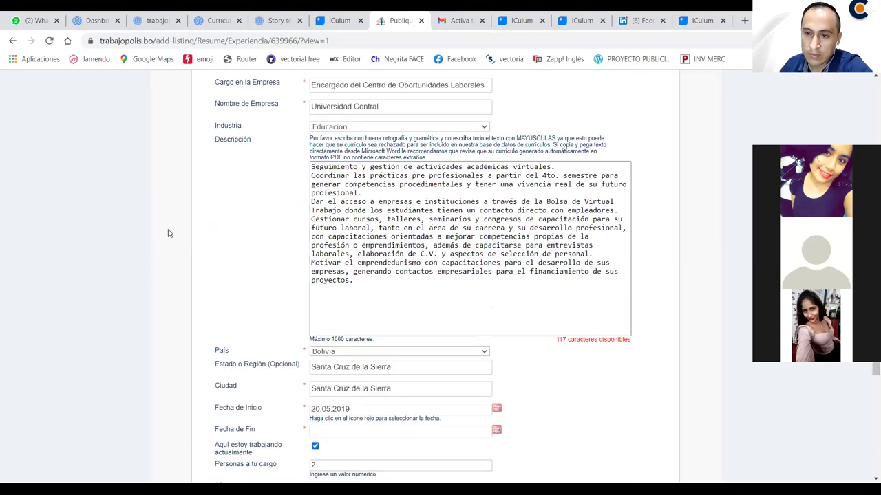
pyautogui.scroll(-6, 167, 234)
pyautogui.scroll(-2, 167, 234)
pyautogui.scroll(3, 168, 234)
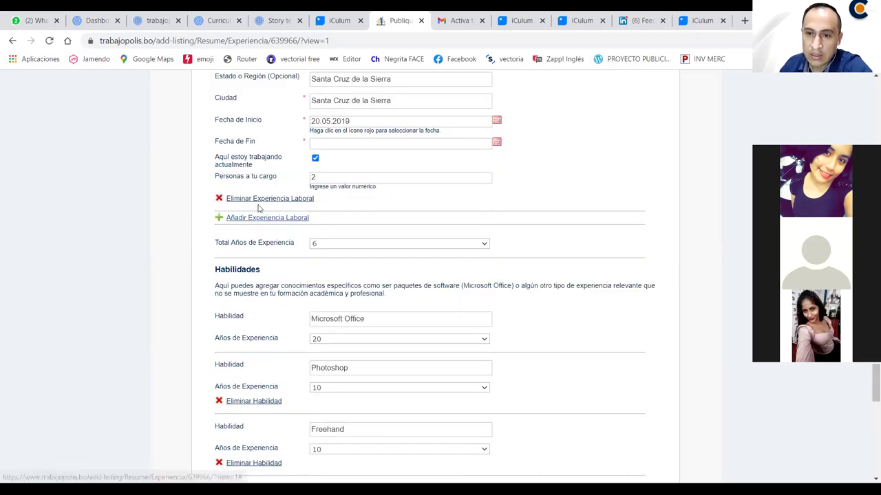
pyautogui.scroll(2, 289, 204)
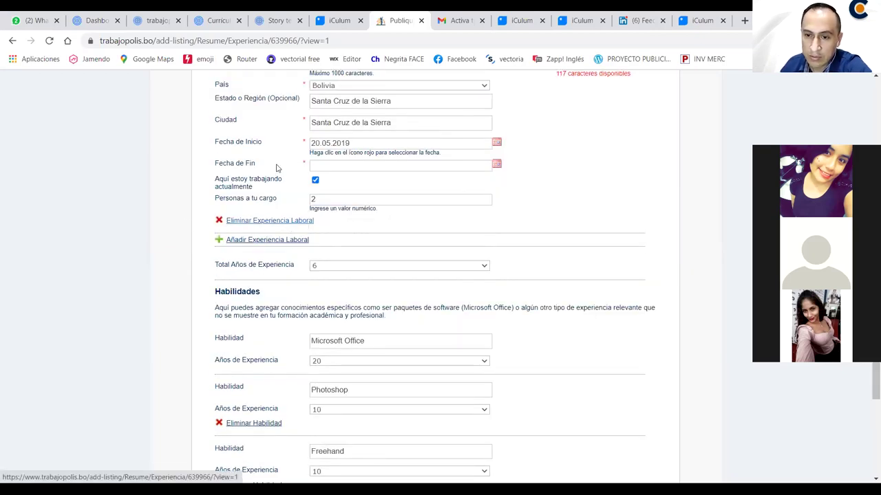
pyautogui.scroll(-3, 282, 179)
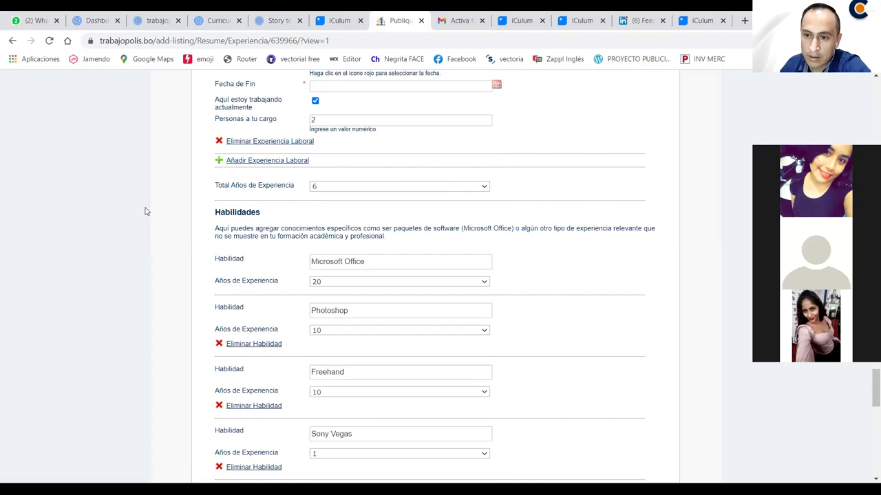
pyautogui.scroll(-1, 158, 206)
pyautogui.scroll(-1, 328, 200)
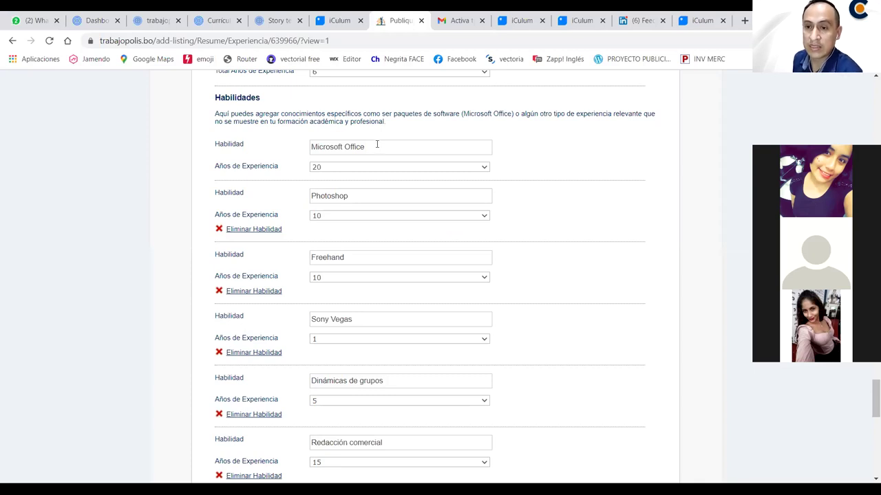
pyautogui.click(362, 195)
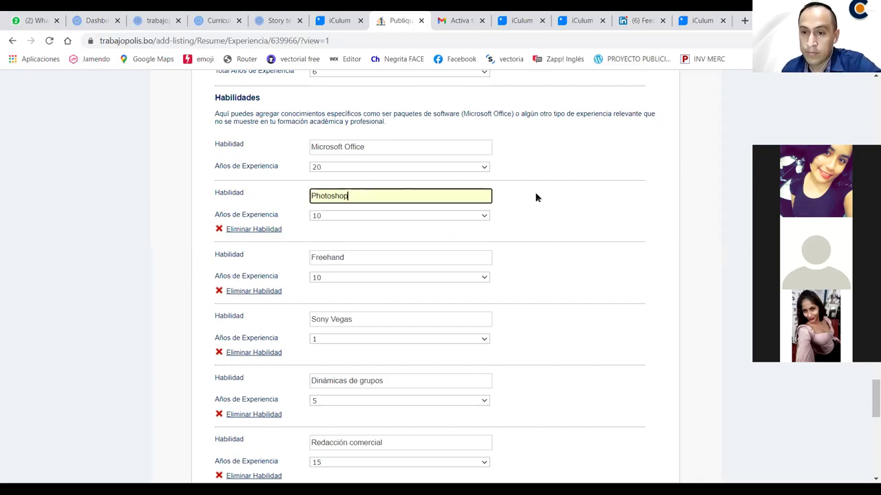
pyautogui.scroll(-3, 536, 197)
pyautogui.scroll(-1, 537, 198)
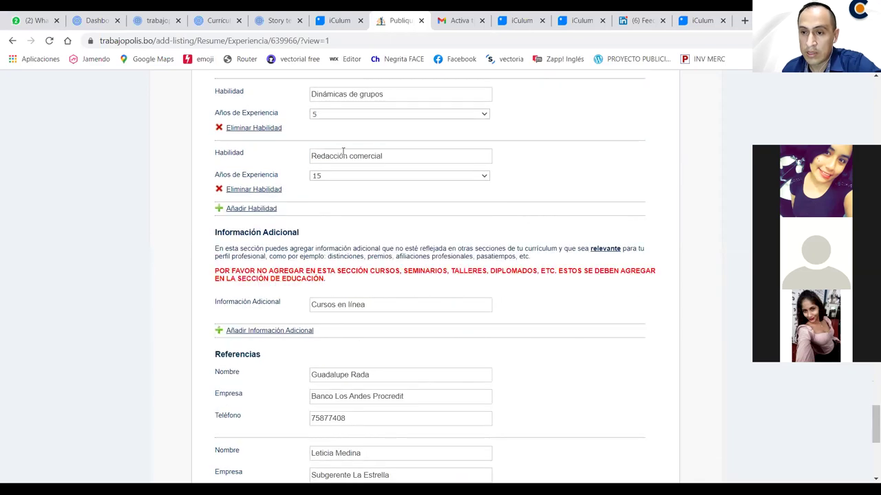
pyautogui.scroll(-2, 385, 191)
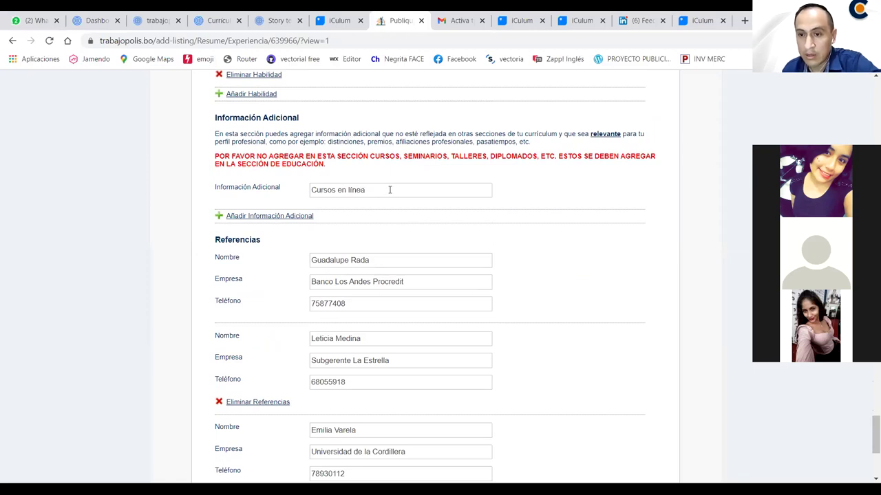
pyautogui.scroll(-1, 174, 222)
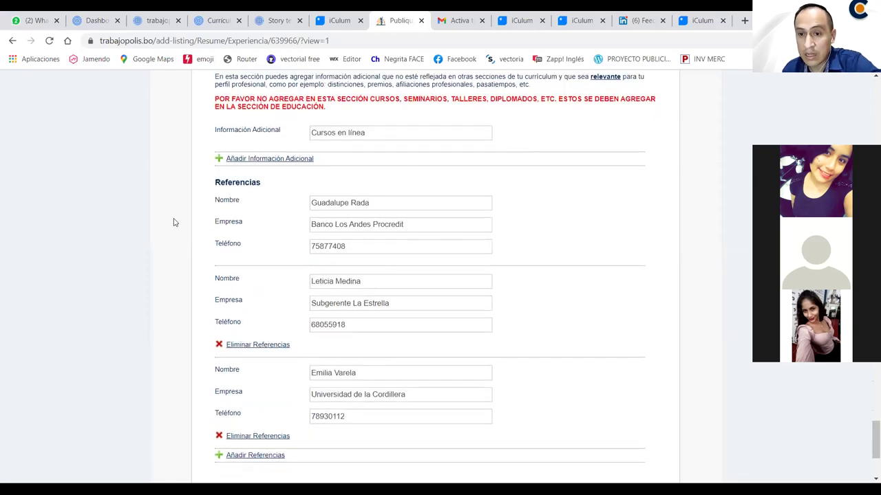
pyautogui.scroll(-2, 186, 192)
pyautogui.scroll(1, 179, 207)
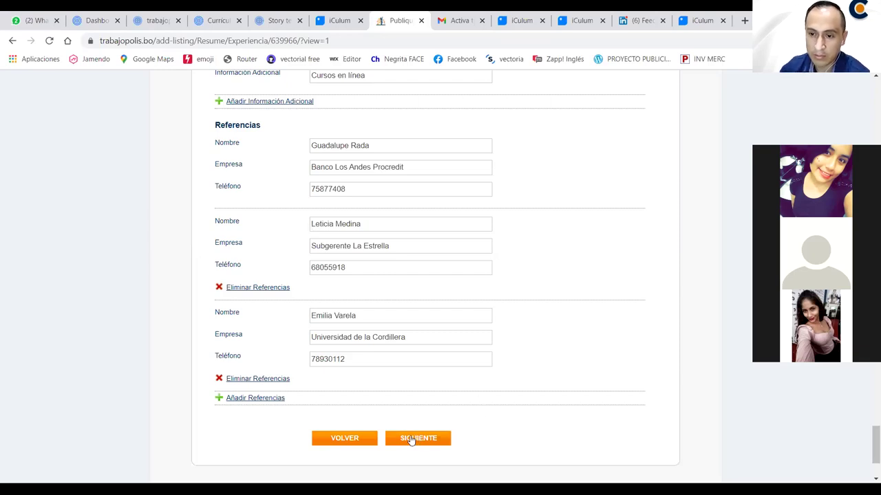
pyautogui.click(410, 439)
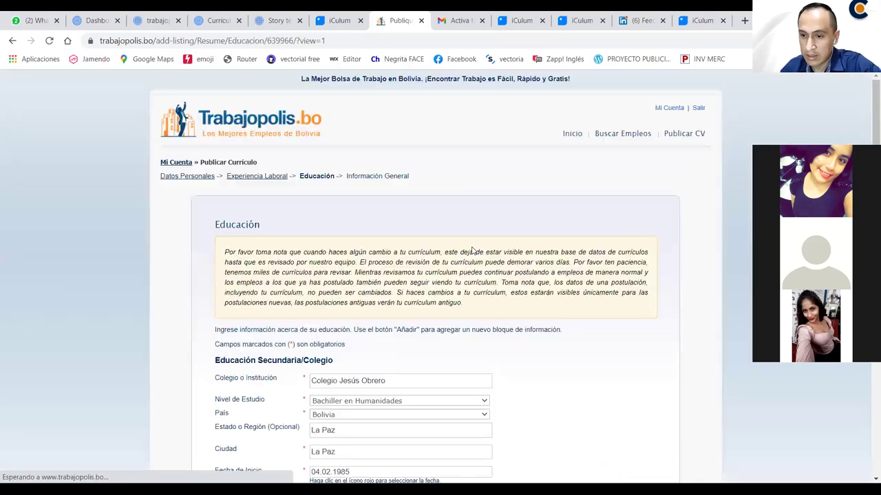
pyautogui.scroll(-2, 244, 173)
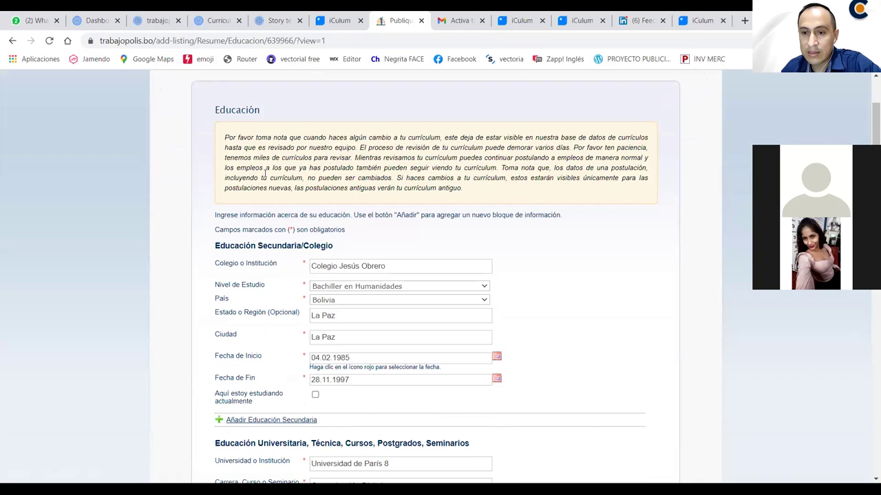
pyautogui.scroll(-2, 264, 174)
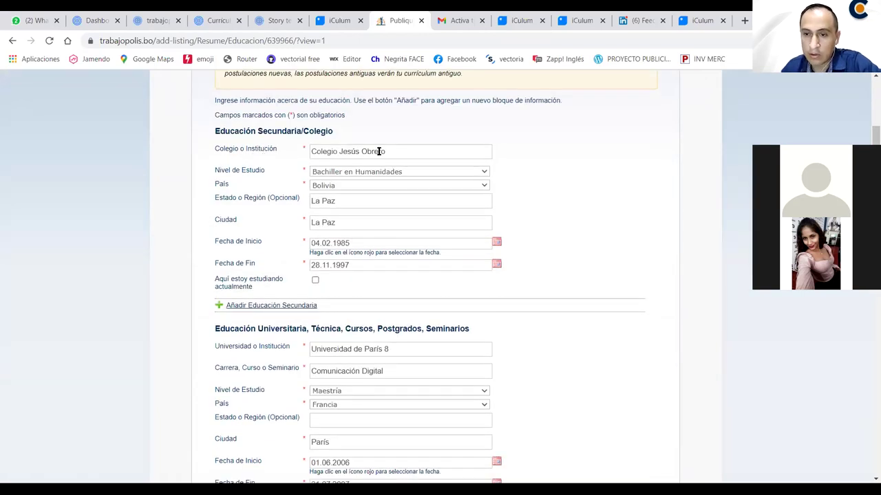
pyautogui.scroll(-1, 377, 155)
pyautogui.scroll(-2, 377, 155)
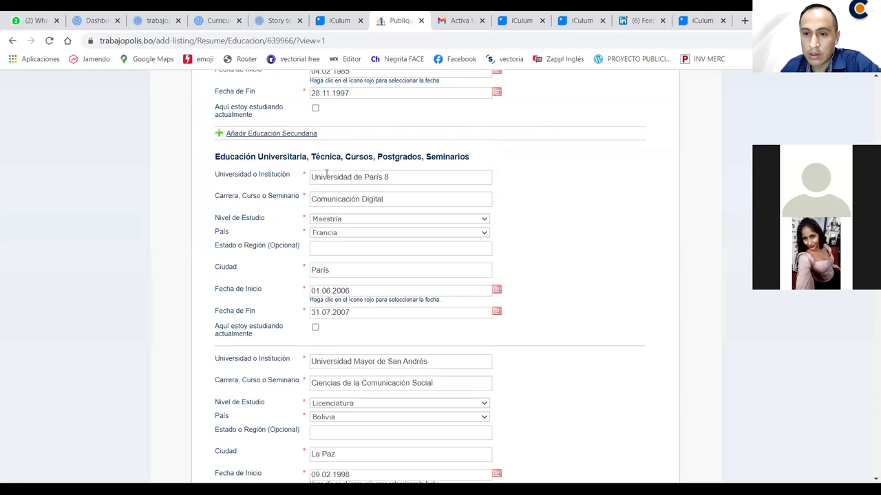
pyautogui.scroll(-1, 336, 177)
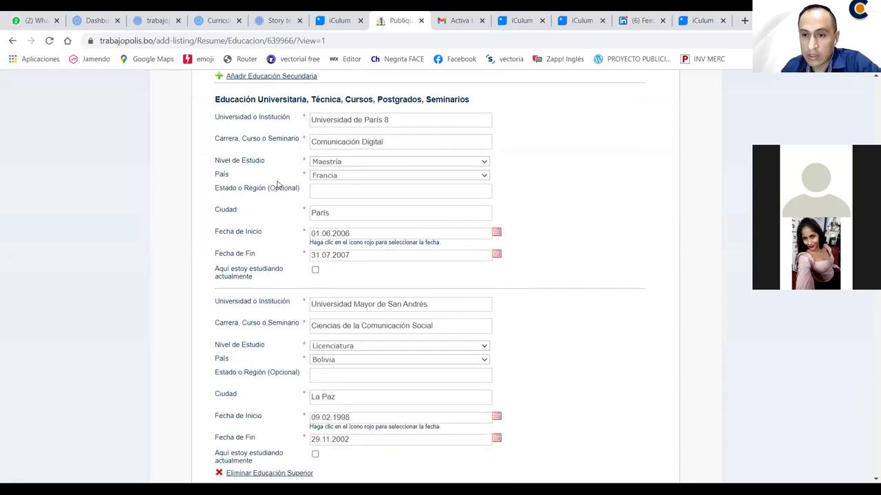
pyautogui.scroll(-3, 291, 185)
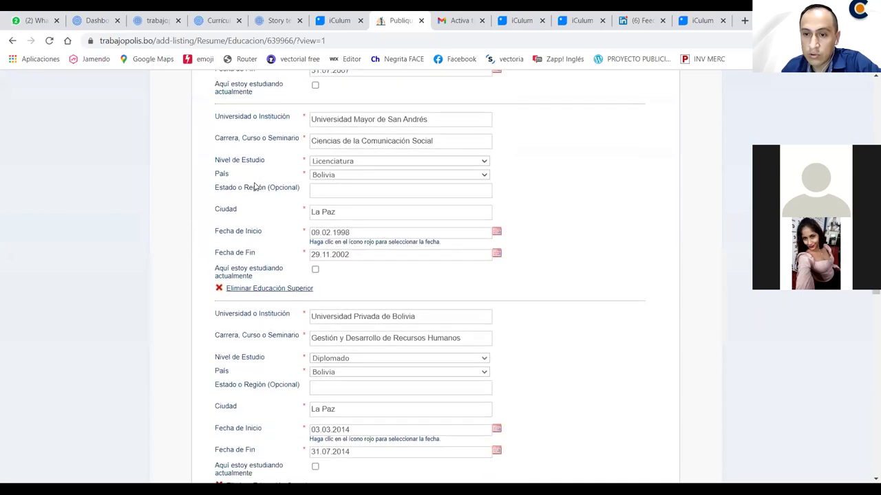
pyautogui.scroll(-4, 255, 186)
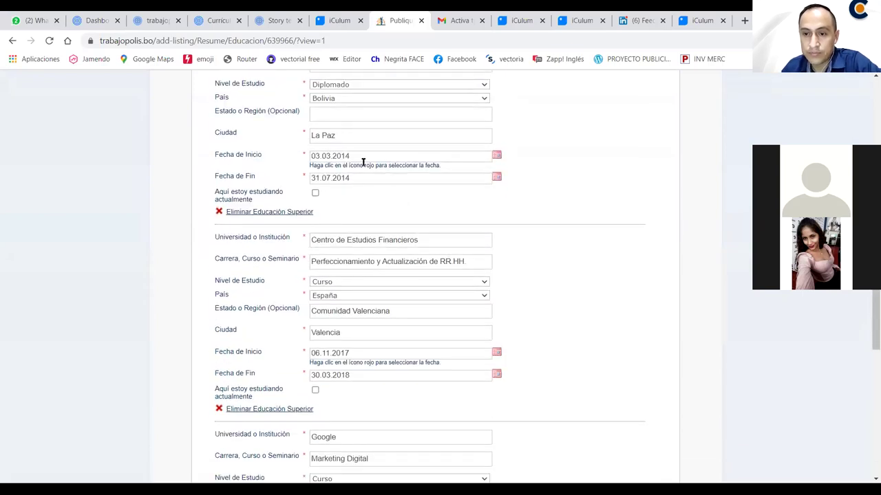
pyautogui.scroll(-1, 364, 181)
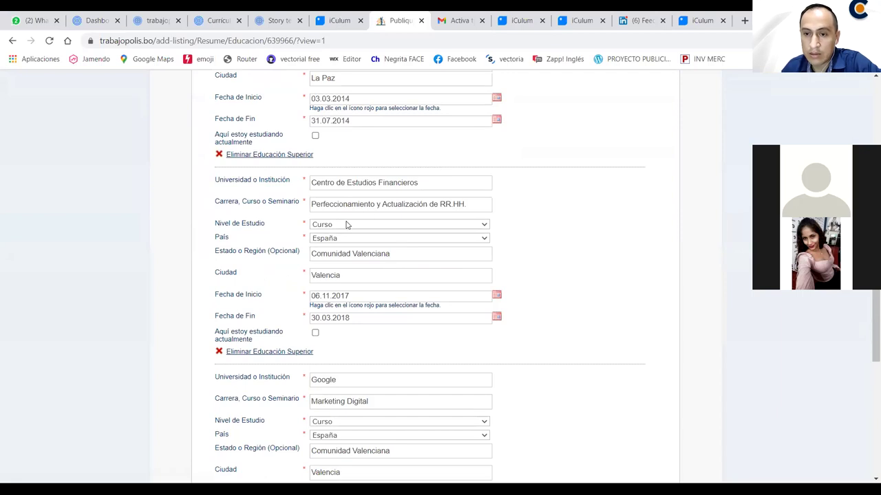
pyautogui.scroll(-1, 347, 224)
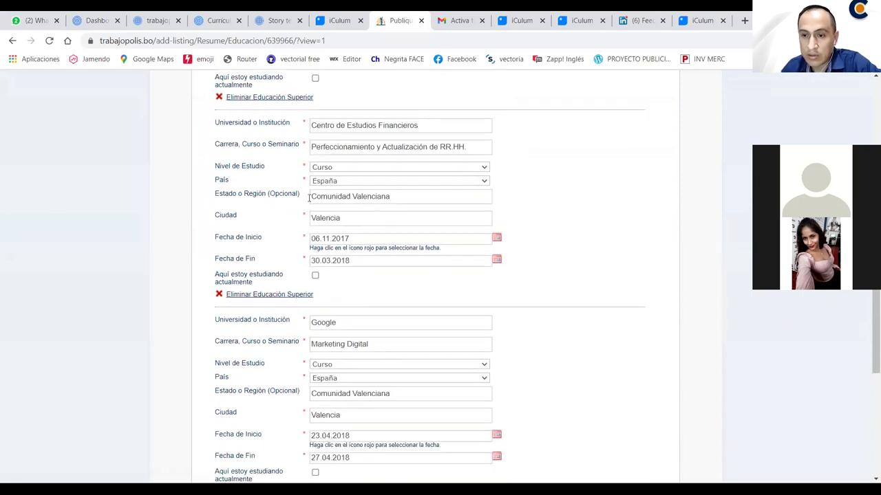
pyautogui.scroll(-2, 260, 200)
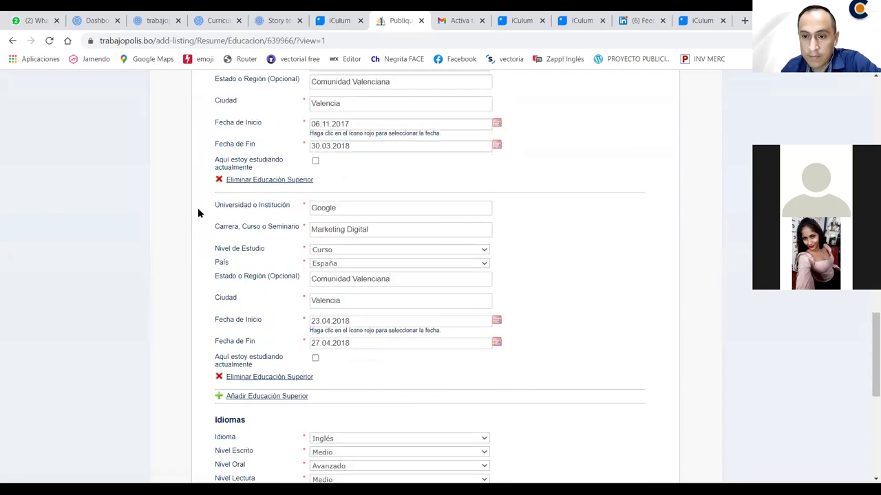
pyautogui.scroll(-3, 197, 213)
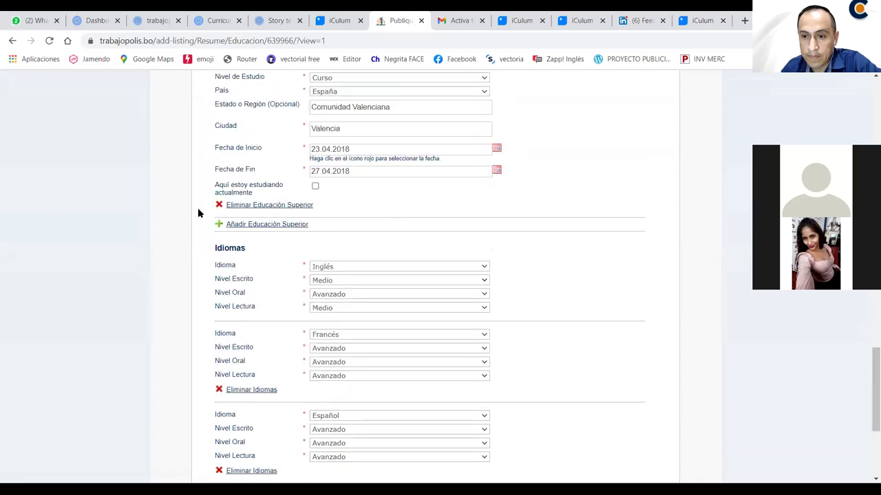
pyautogui.scroll(-1, 198, 214)
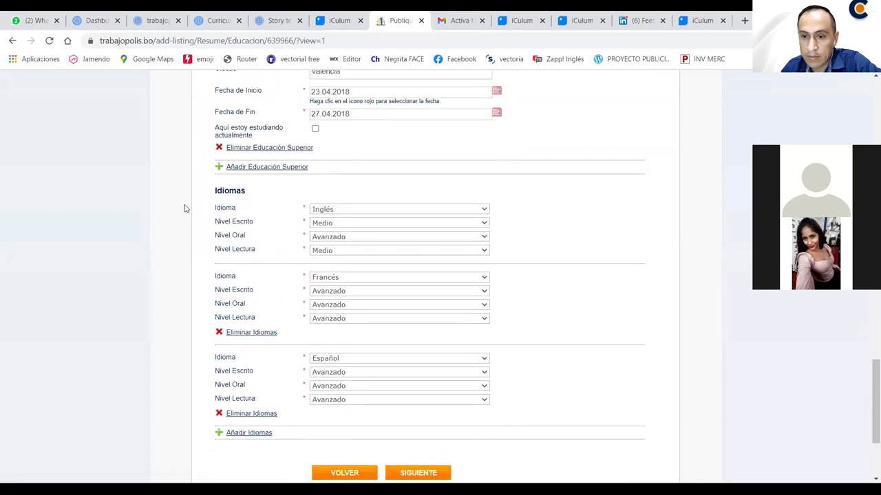
pyautogui.moveTo(216, 190); pyautogui.dragTo(242, 191)
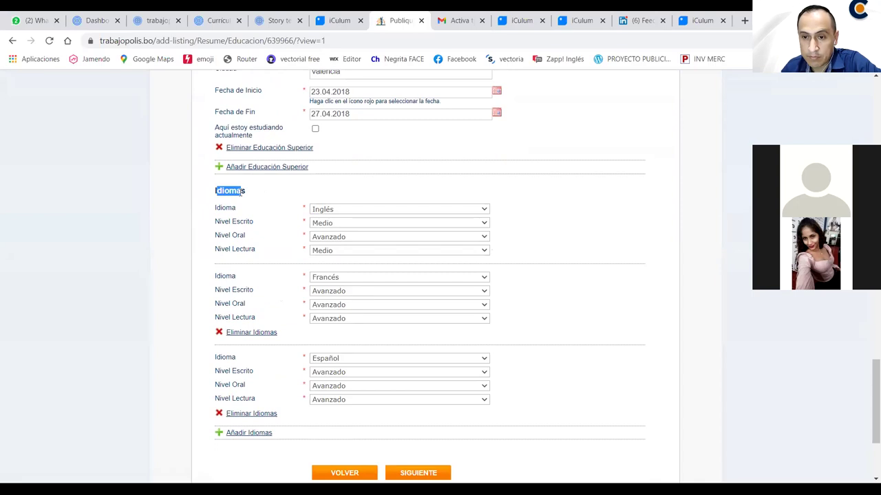
pyautogui.doubleClick(231, 193)
pyautogui.click(230, 192)
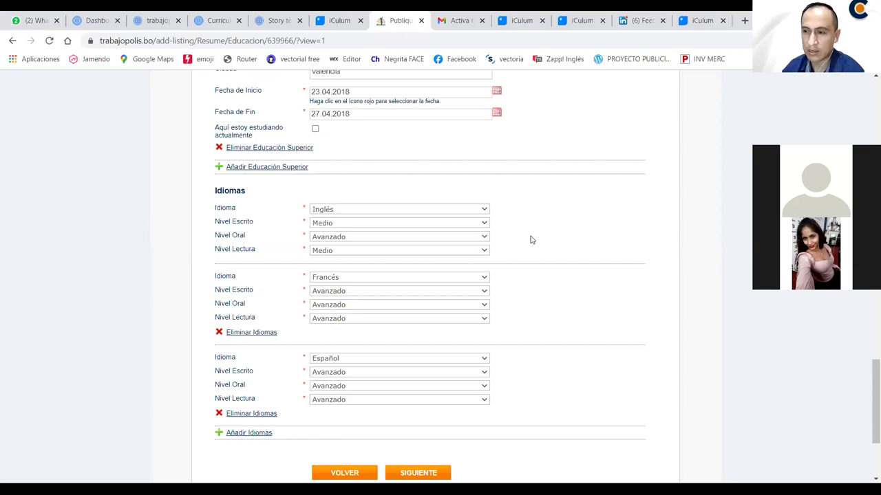
pyautogui.scroll(-2, 537, 226)
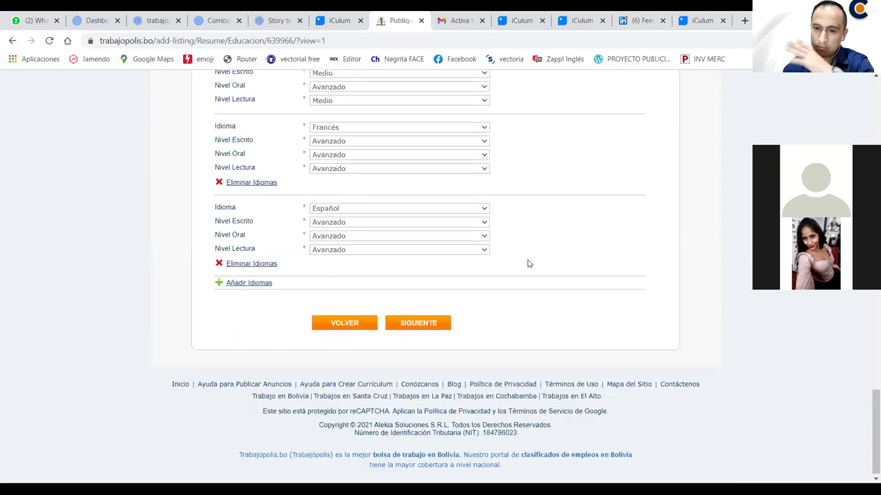
pyautogui.scroll(2, 527, 261)
# Continue past the education step and highlight the résumé title on Información General
pyautogui.click(427, 439)
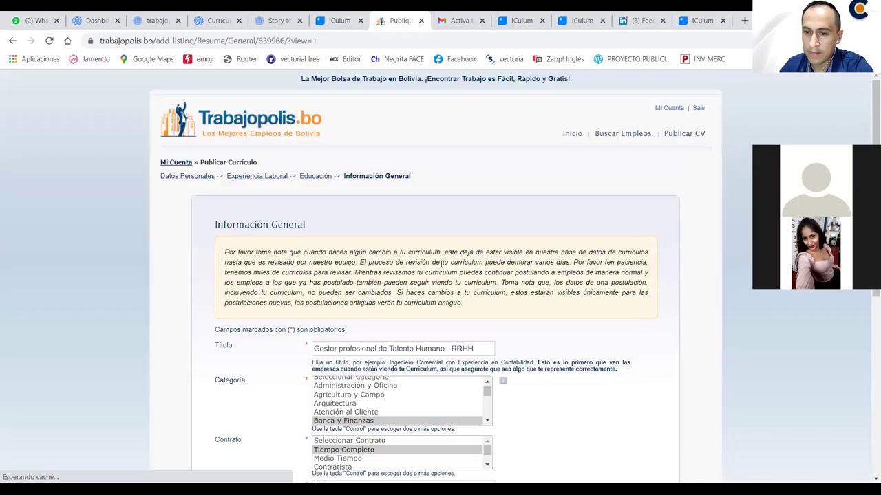
pyautogui.scroll(-2, 532, 234)
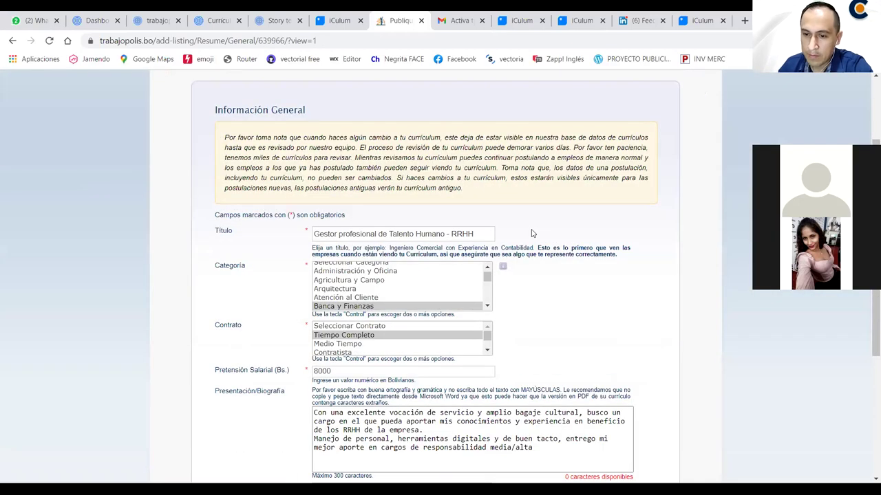
pyautogui.scroll(-3, 532, 234)
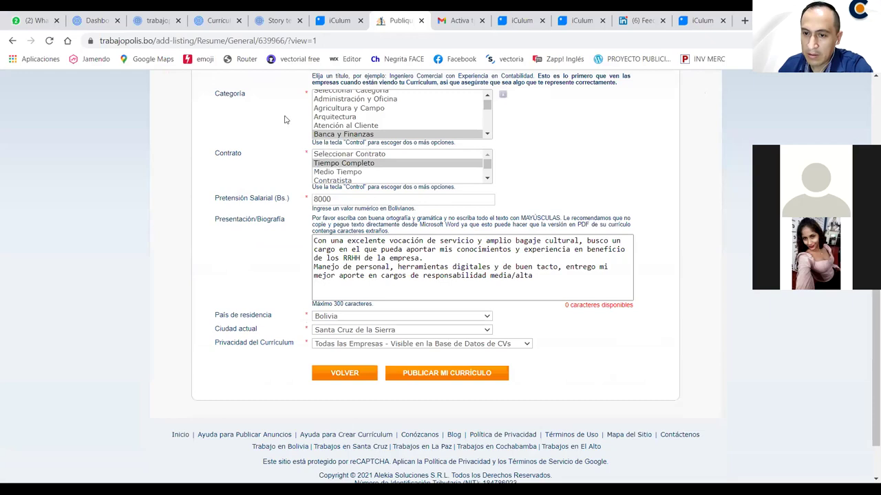
pyautogui.scroll(1, 285, 121)
pyautogui.moveTo(477, 118); pyautogui.dragTo(309, 120)
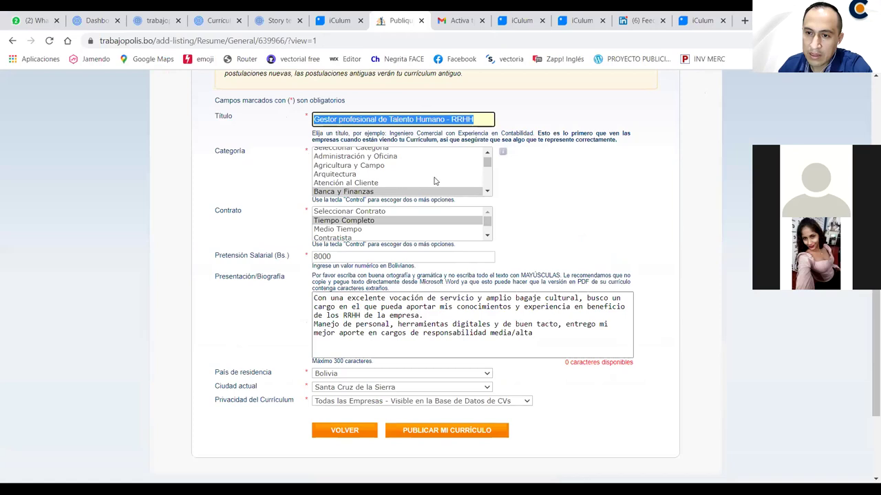
# Review the Categoría list and highlight its hint text
pyautogui.click(488, 163)
pyautogui.moveTo(488, 163); pyautogui.dragTo(486, 180)
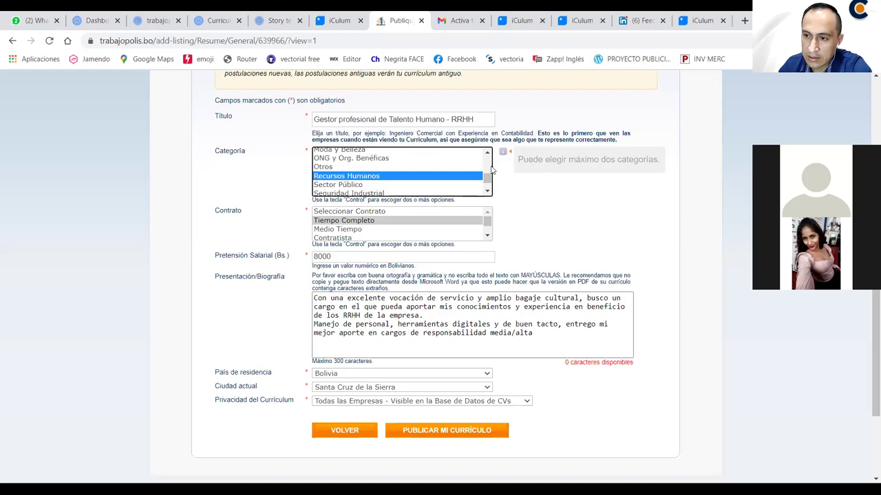
pyautogui.scroll(4, 488, 161)
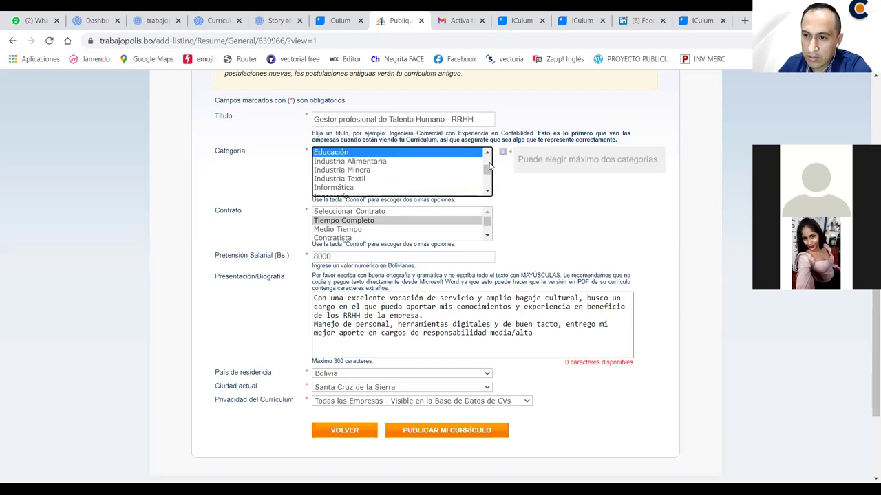
pyautogui.scroll(2, 489, 156)
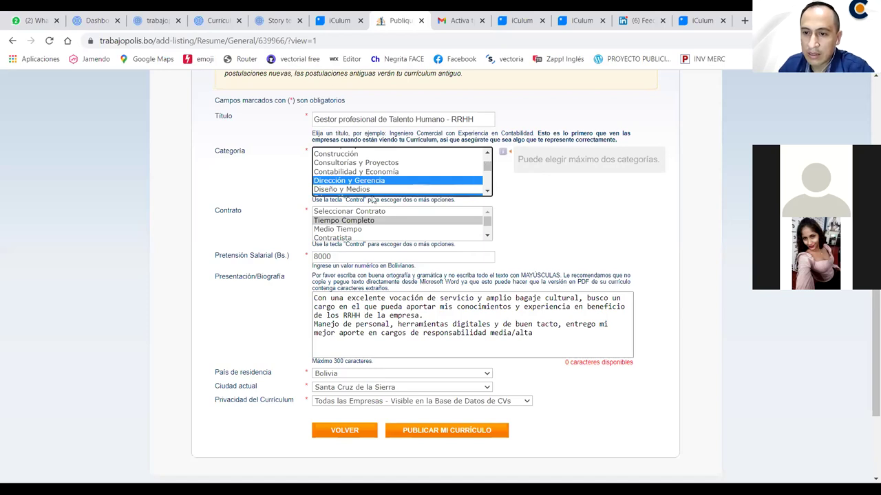
pyautogui.moveTo(363, 199); pyautogui.dragTo(454, 199)
pyautogui.click(313, 204)
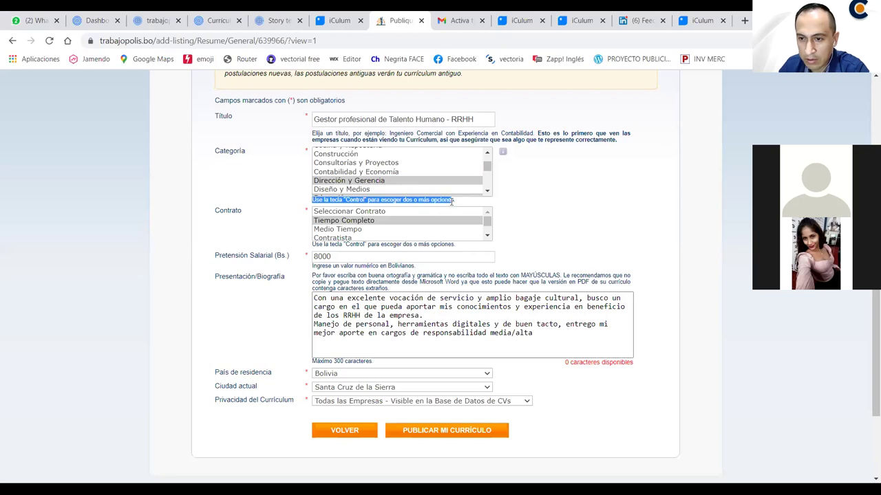
# Scroll through the Categoría options and down the rest of the form
pyautogui.click(489, 168)
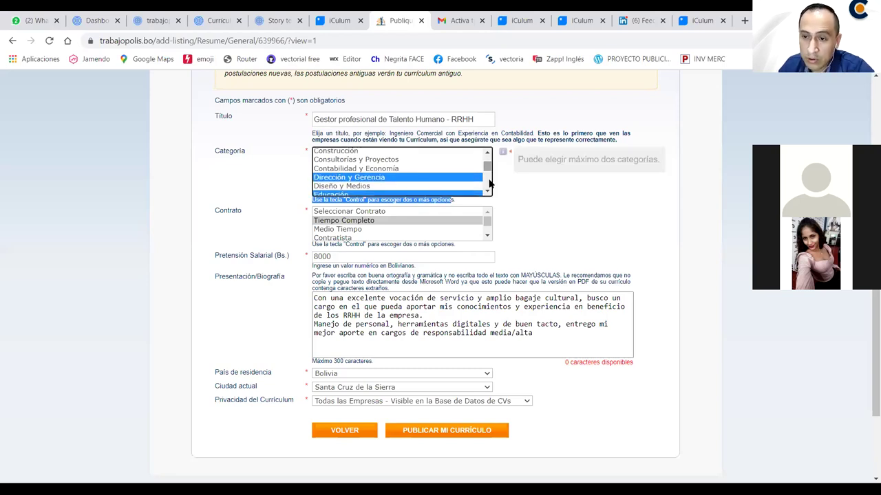
pyautogui.scroll(-1, 490, 192)
pyautogui.scroll(-5, 489, 194)
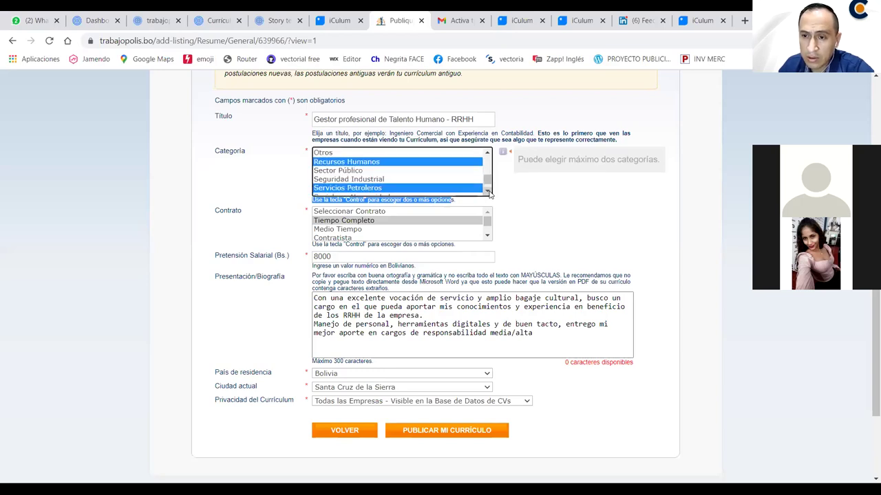
pyautogui.scroll(-1, 489, 193)
pyautogui.scroll(-1, 490, 195)
pyautogui.click(565, 222)
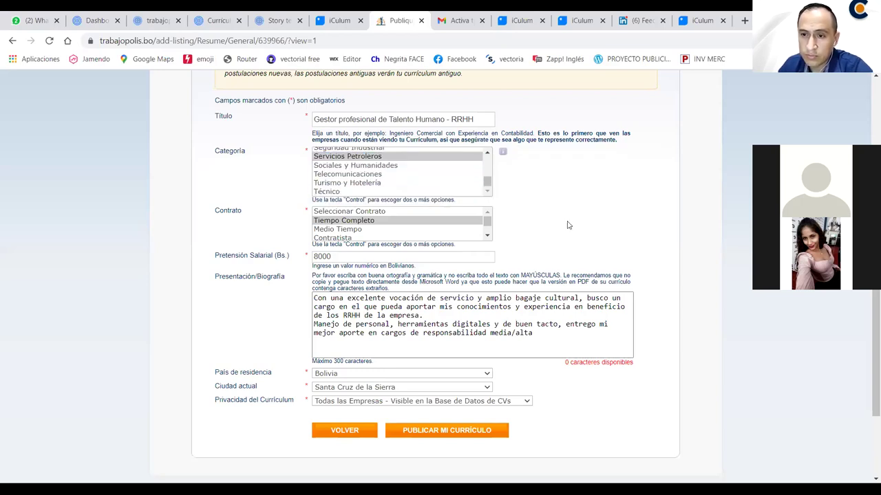
pyautogui.scroll(-2, 566, 222)
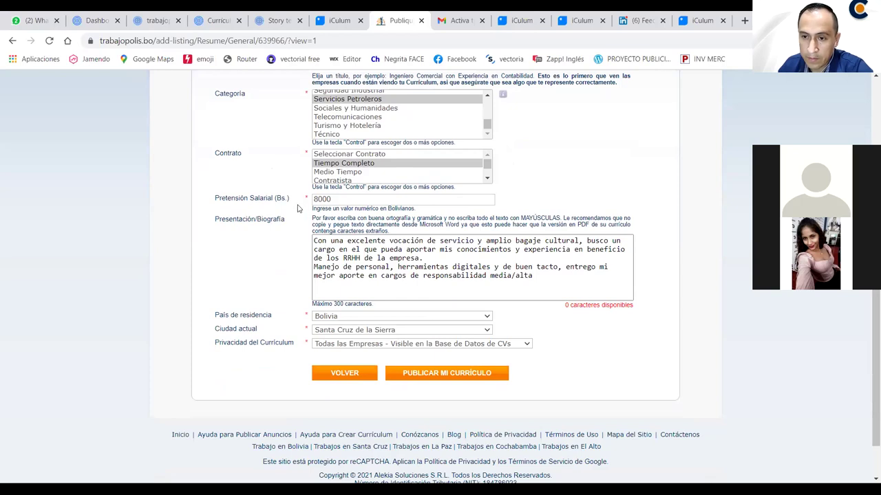
# Check the 300-character Presentación/Biografía text on the Información General step
pyautogui.scroll(-1, 371, 199)
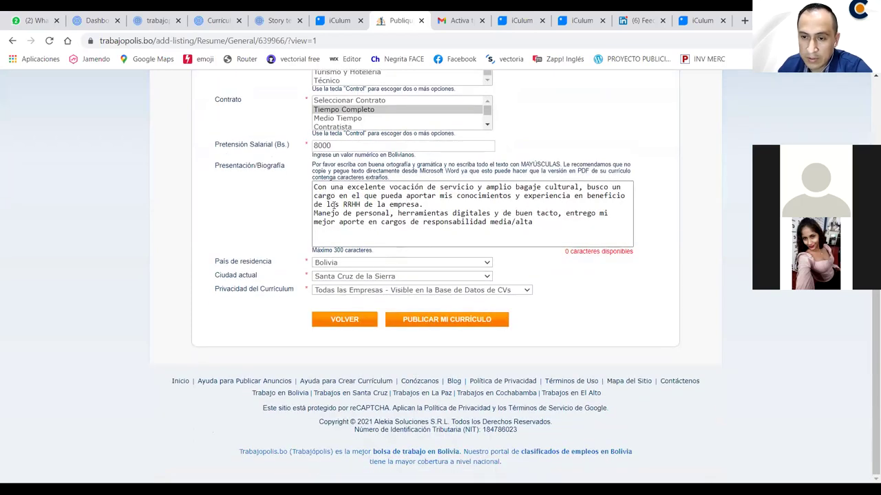
pyautogui.click(416, 203)
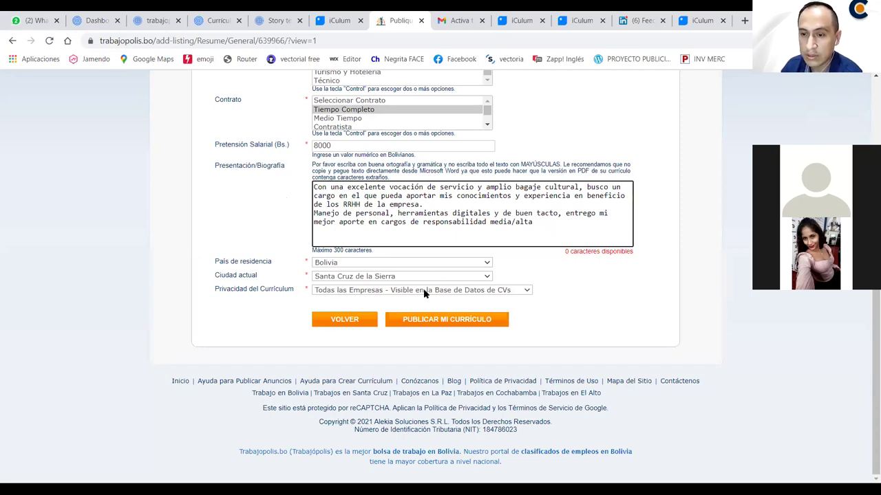
# Publish the résumé and begin scrolling its PDF preview on Administrar Publicaciones
pyautogui.click(448, 319)
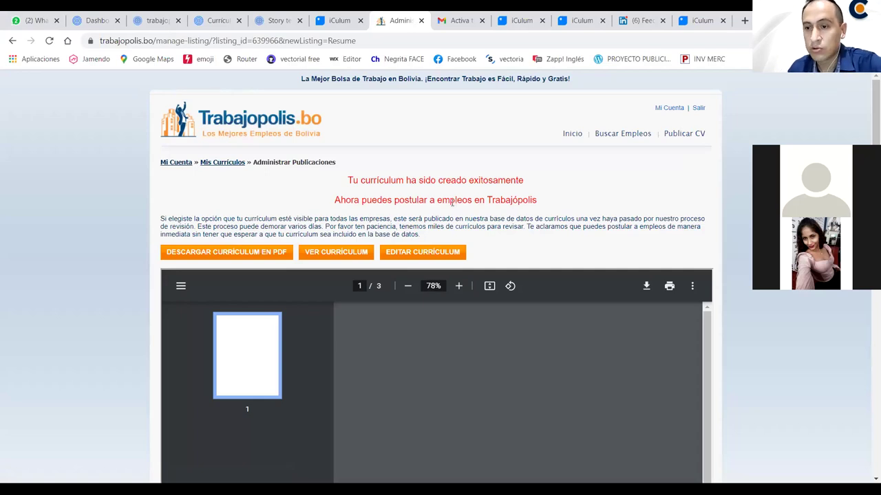
pyautogui.scroll(-1, 452, 201)
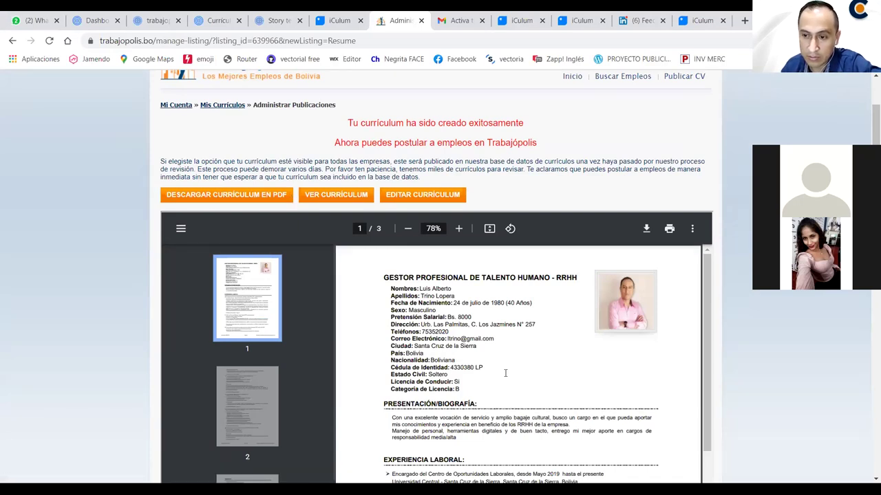
pyautogui.scroll(-3, 537, 371)
pyautogui.scroll(2, 584, 316)
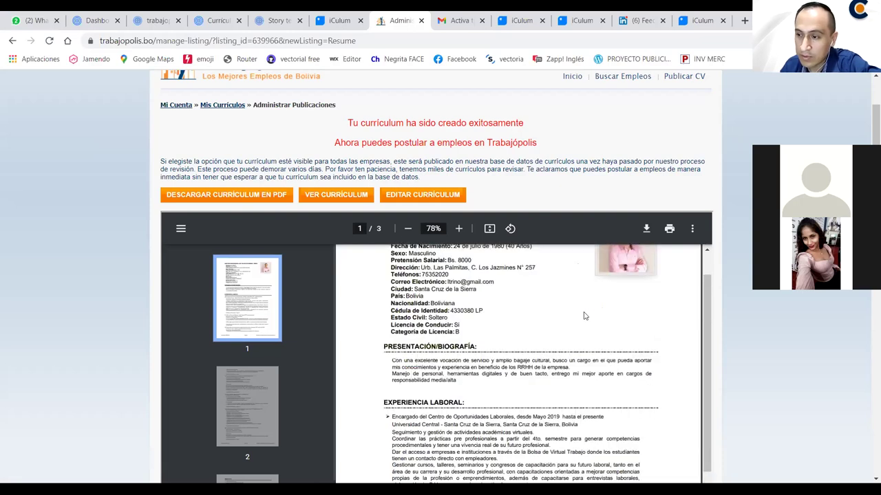
# Scroll through the rest of the three-page CV preview, then back up
pyautogui.scroll(-2, 503, 358)
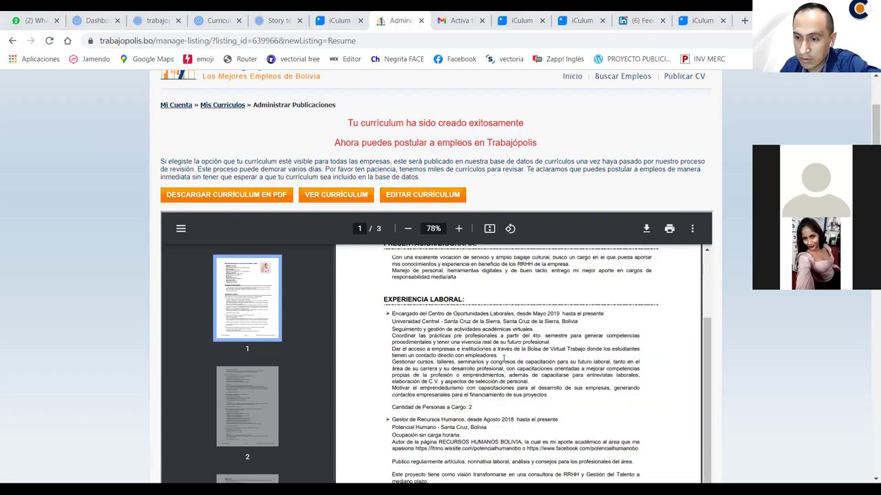
pyautogui.scroll(-3, 503, 357)
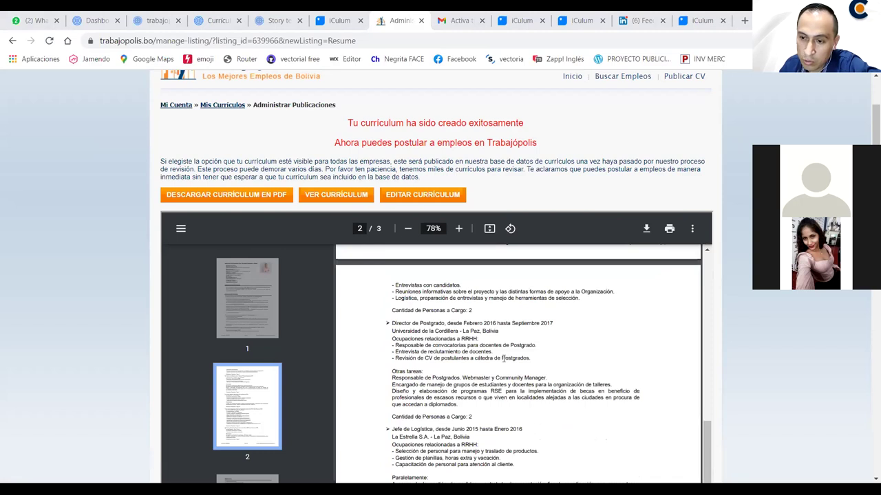
pyautogui.scroll(-3, 503, 358)
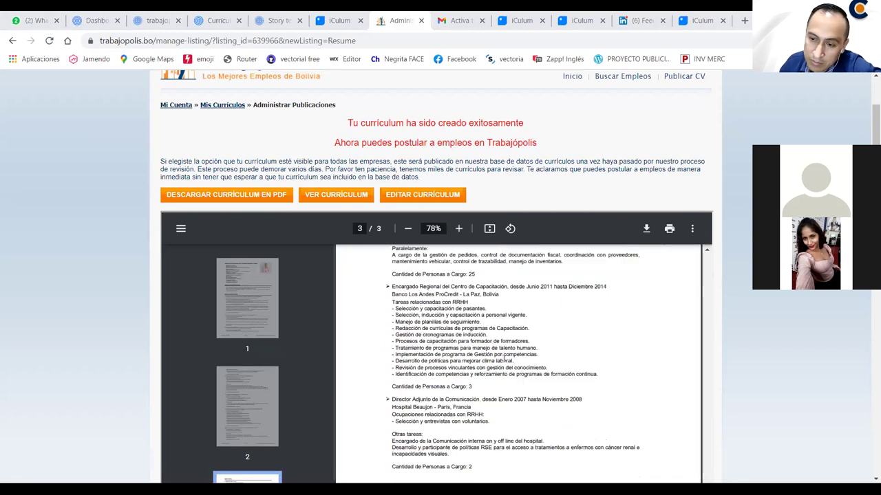
pyautogui.scroll(-1, 428, 440)
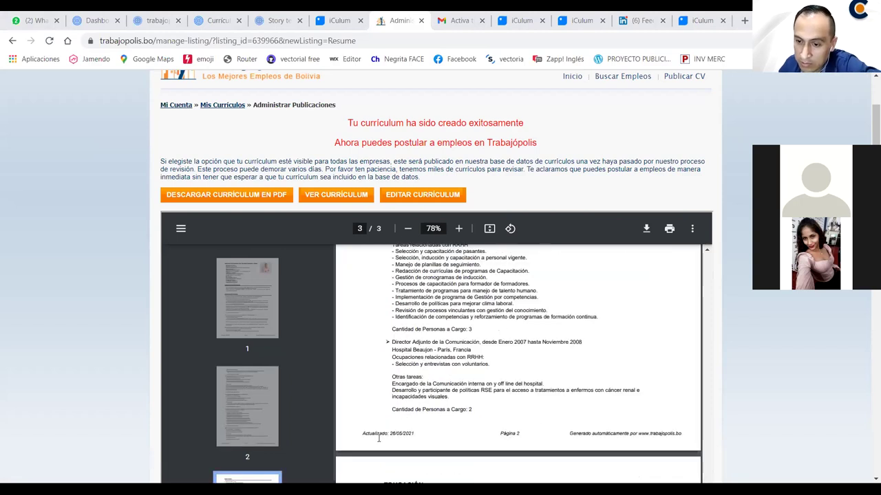
pyautogui.moveTo(362, 434); pyautogui.dragTo(682, 437)
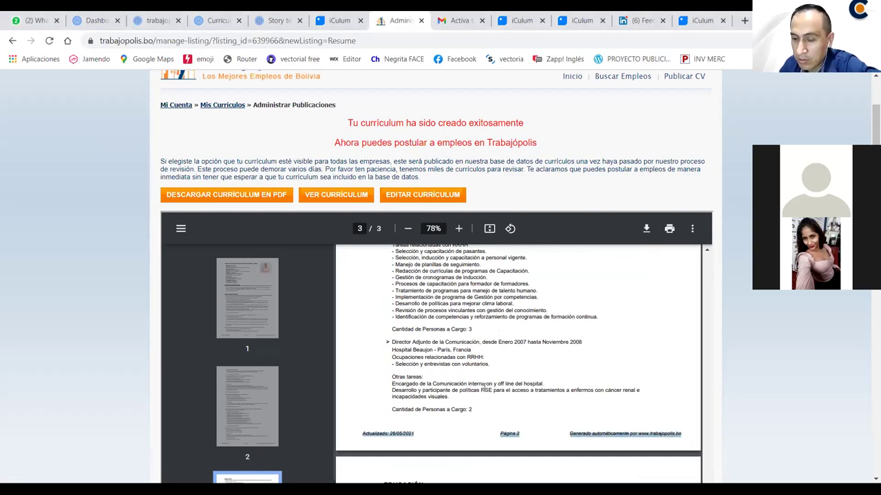
pyautogui.click(485, 388)
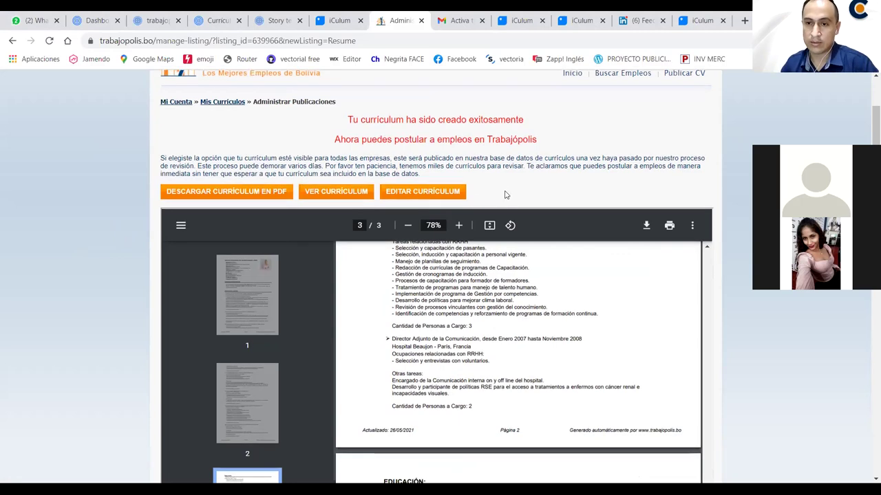
pyautogui.scroll(-2, 506, 196)
pyautogui.scroll(3, 302, 190)
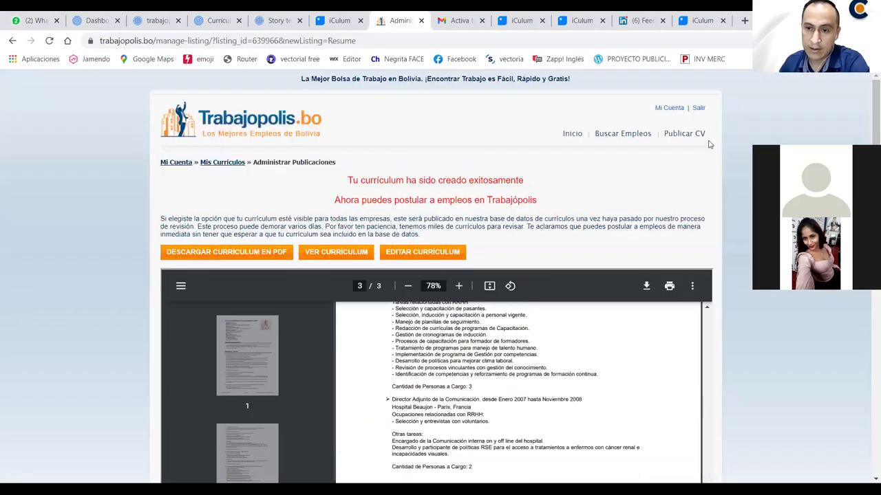
# View Mi Cuenta de Candidato, then go back to the Trabajopolis.bo home page via the logo
pyautogui.click(670, 108)
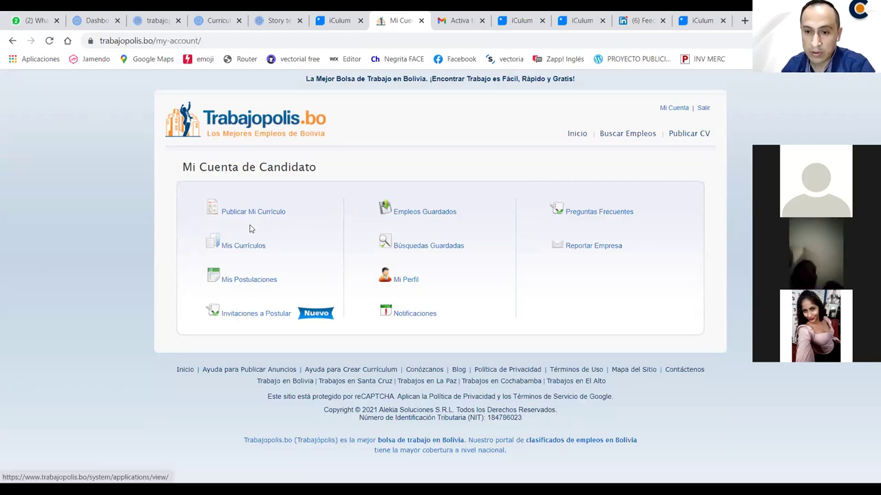
pyautogui.click(243, 120)
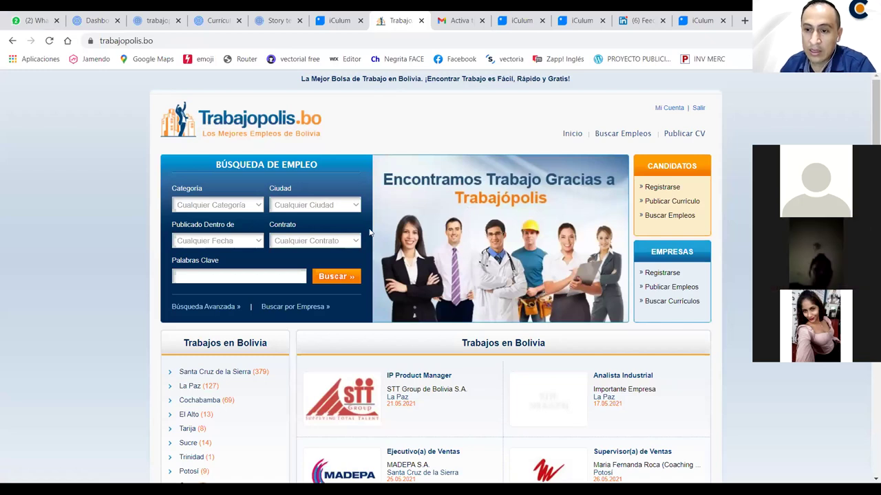
pyautogui.scroll(-1, 370, 232)
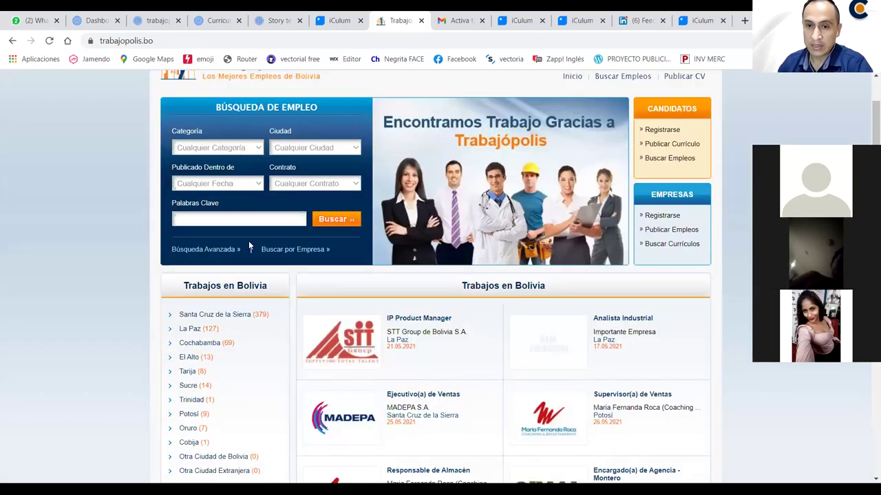
pyautogui.scroll(-1, 247, 233)
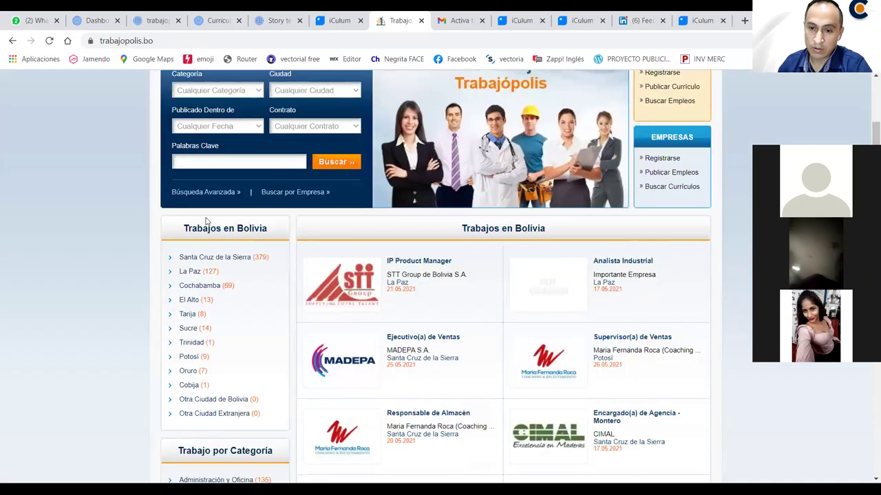
pyautogui.scroll(-1, 180, 207)
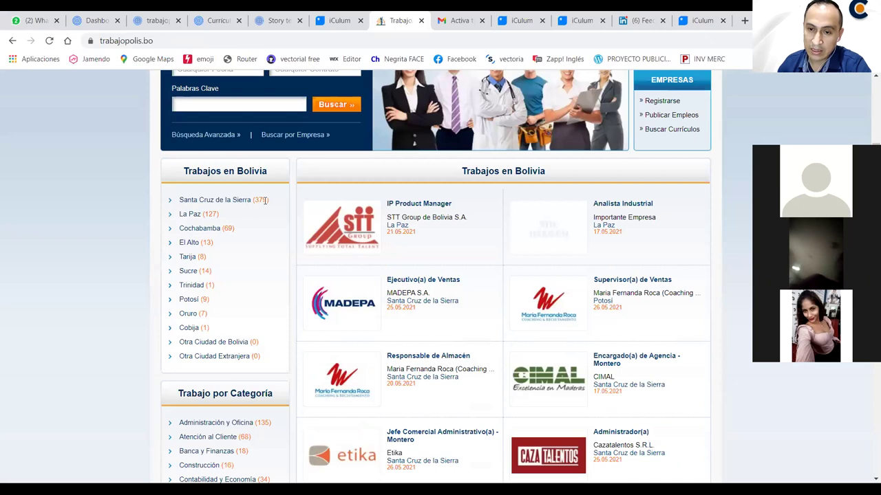
pyautogui.moveTo(267, 201); pyautogui.dragTo(133, 201)
pyautogui.click(134, 202)
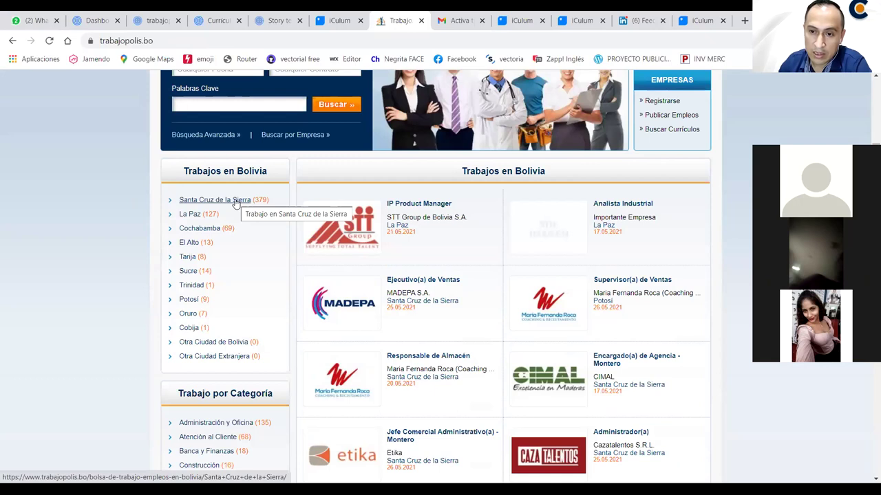
# Show Santa Cruz de la Sierra's job listings and scan the first results page
pyautogui.click(235, 202)
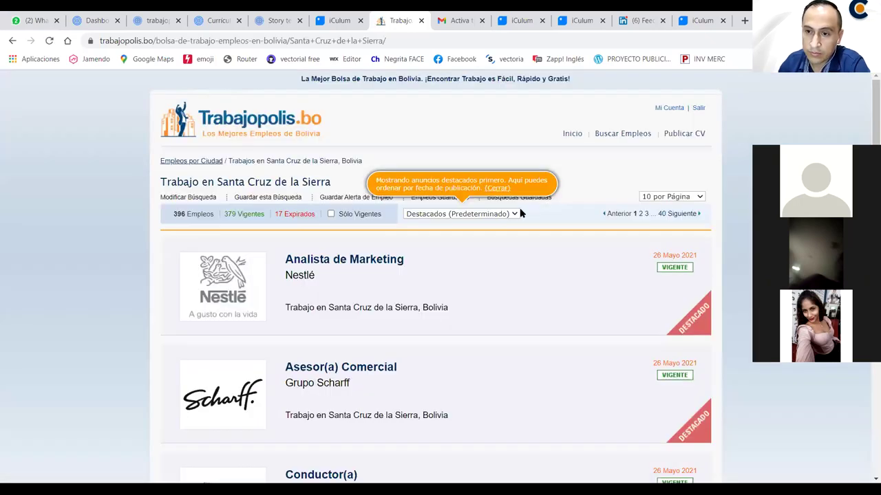
pyautogui.click(518, 215)
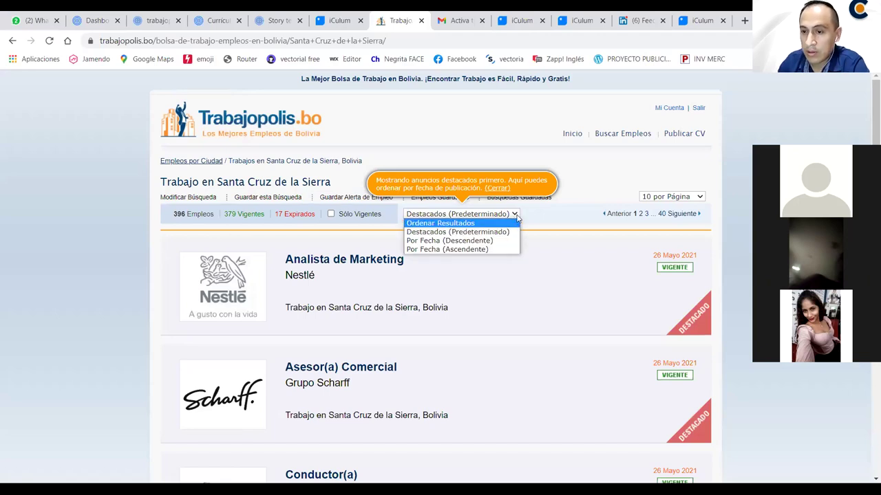
pyautogui.click(124, 253)
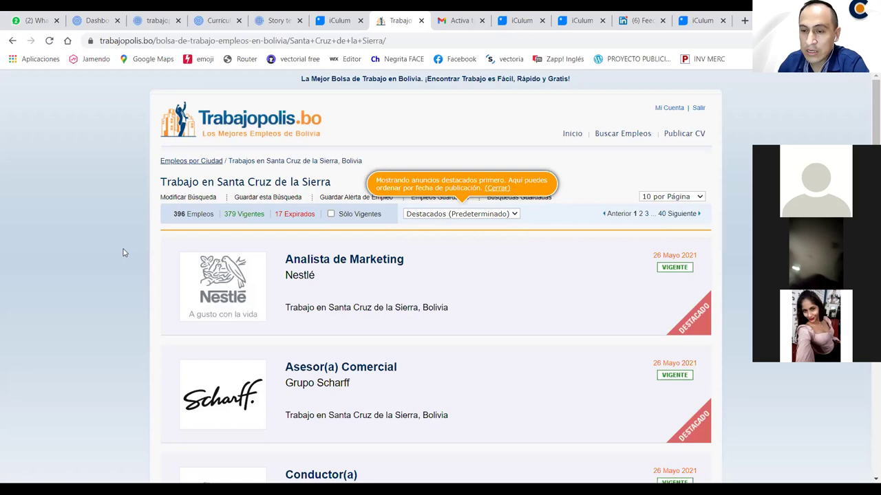
pyautogui.scroll(-2, 124, 253)
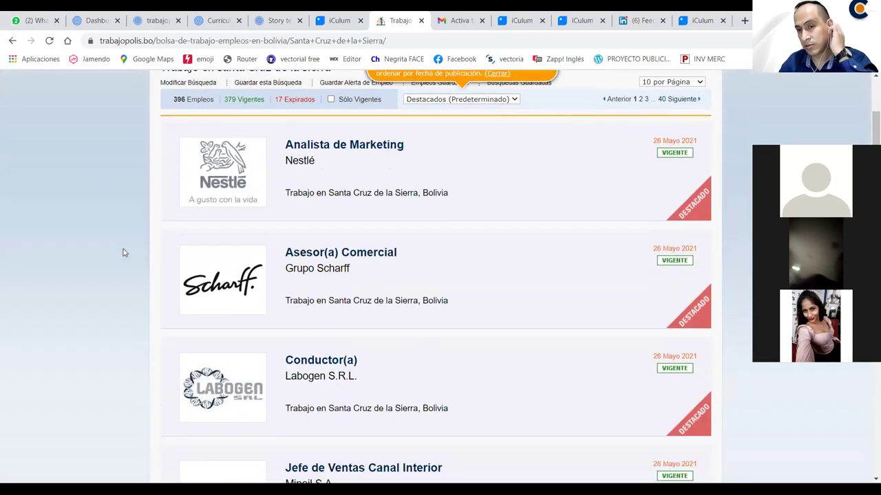
pyautogui.scroll(-2, 426, 183)
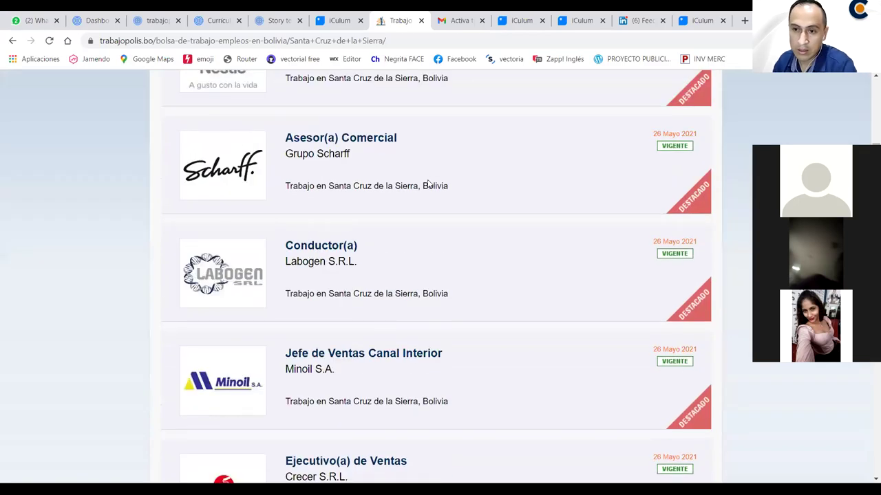
pyautogui.scroll(-2, 447, 206)
pyautogui.scroll(-6, 419, 242)
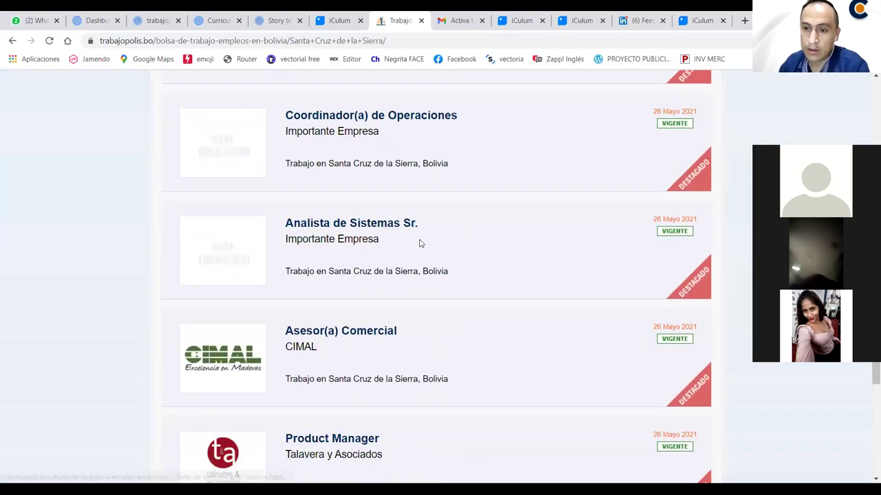
pyautogui.scroll(-5, 419, 241)
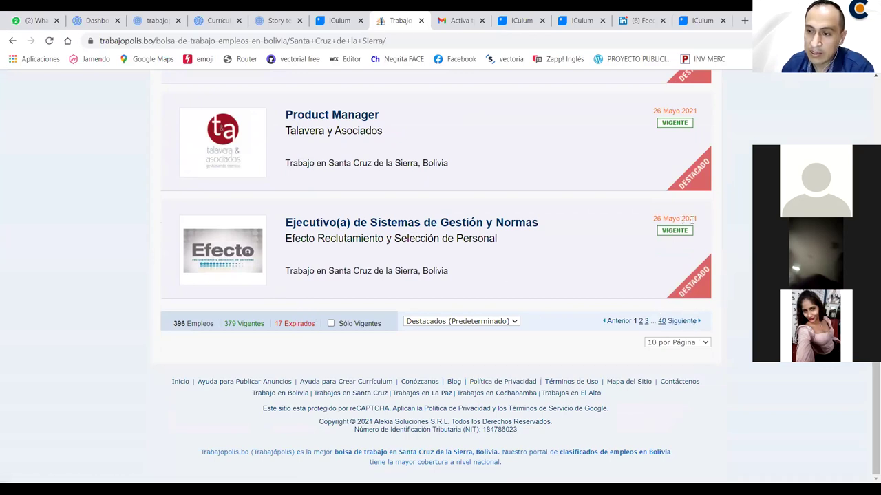
pyautogui.moveTo(693, 219); pyautogui.dragTo(653, 220)
pyautogui.click(652, 220)
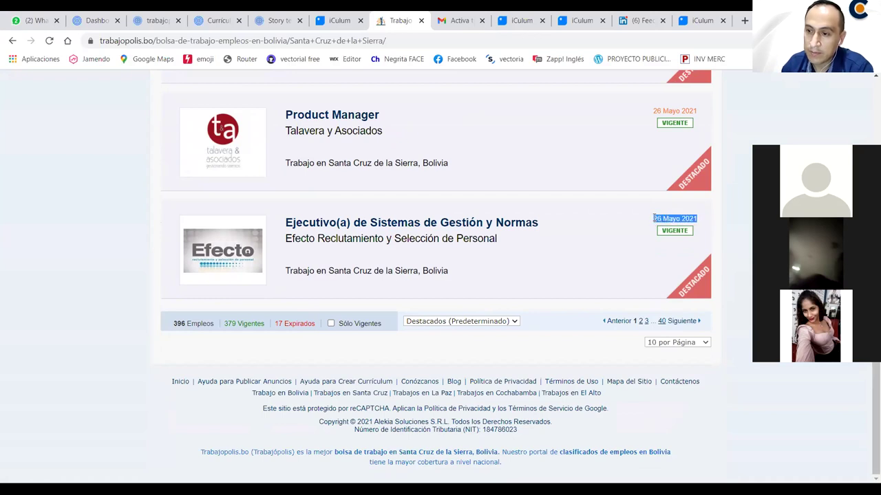
# Page through the results to page 2, then page 40, then back to page 1
pyautogui.click(676, 322)
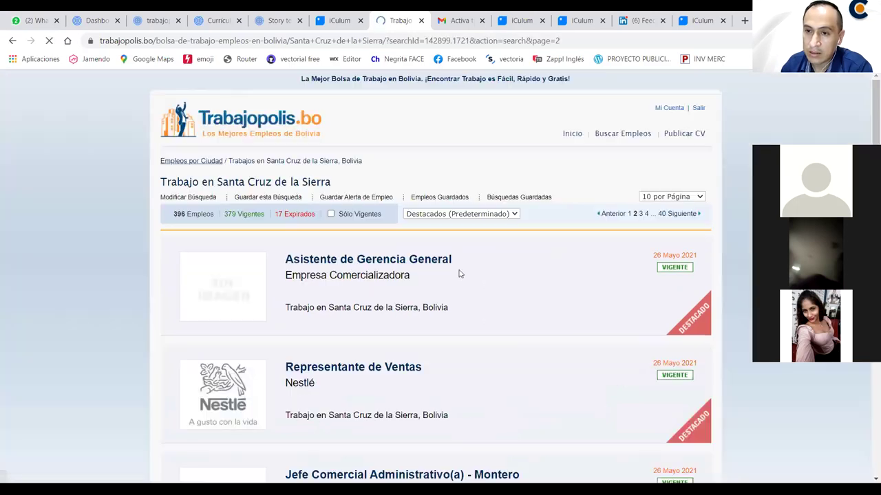
pyautogui.scroll(-2, 511, 269)
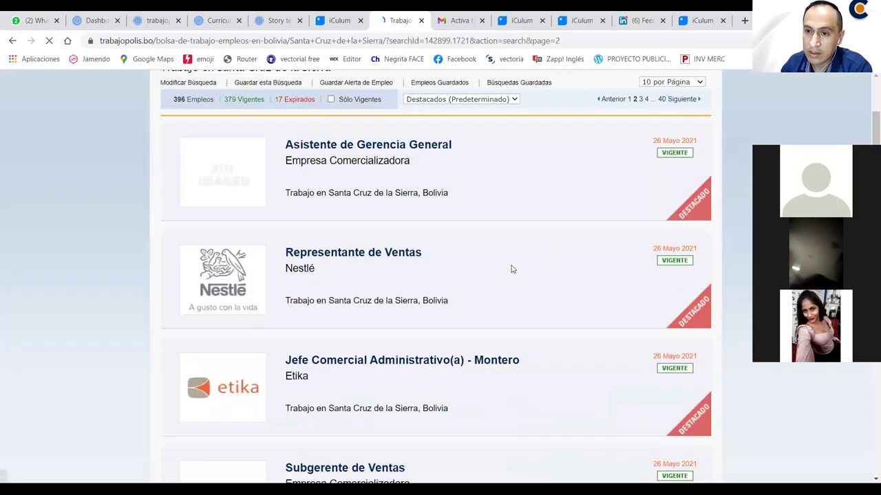
pyautogui.scroll(-10, 511, 269)
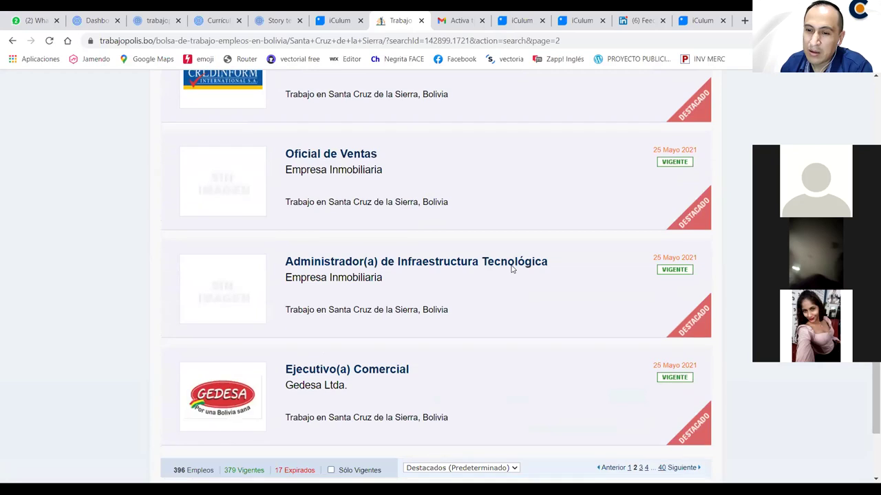
pyautogui.scroll(-2, 511, 269)
pyautogui.click(661, 321)
pyautogui.scroll(-1, 578, 186)
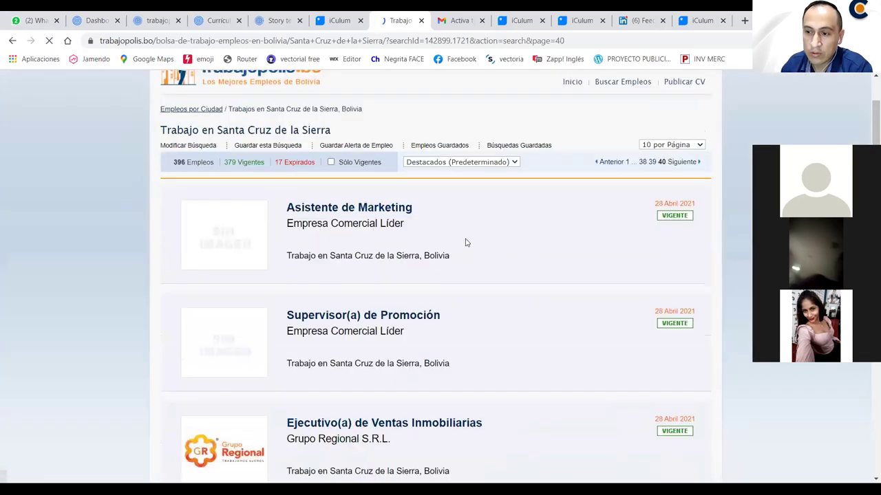
pyautogui.scroll(-1, 578, 185)
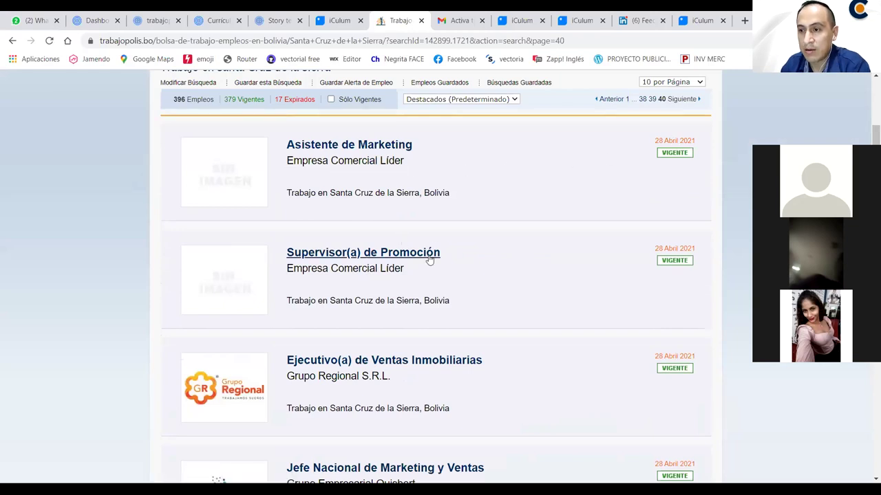
pyautogui.scroll(-6, 429, 259)
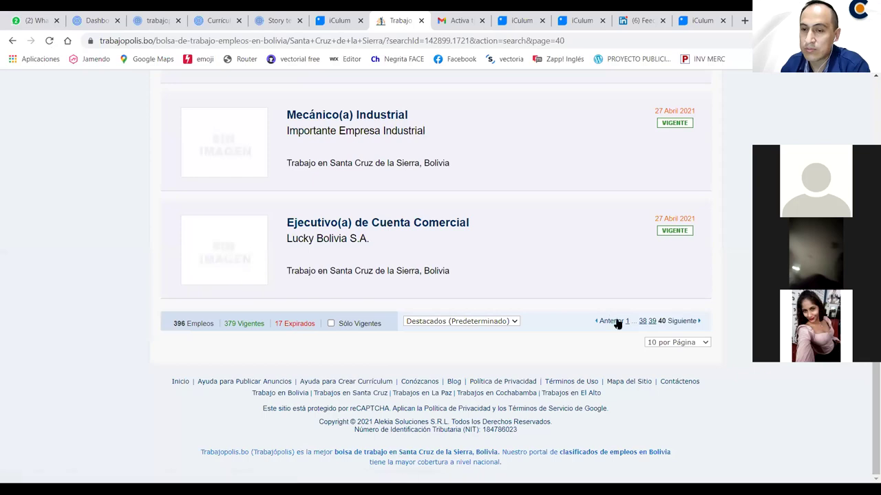
pyautogui.click(627, 321)
pyautogui.scroll(-2, 475, 254)
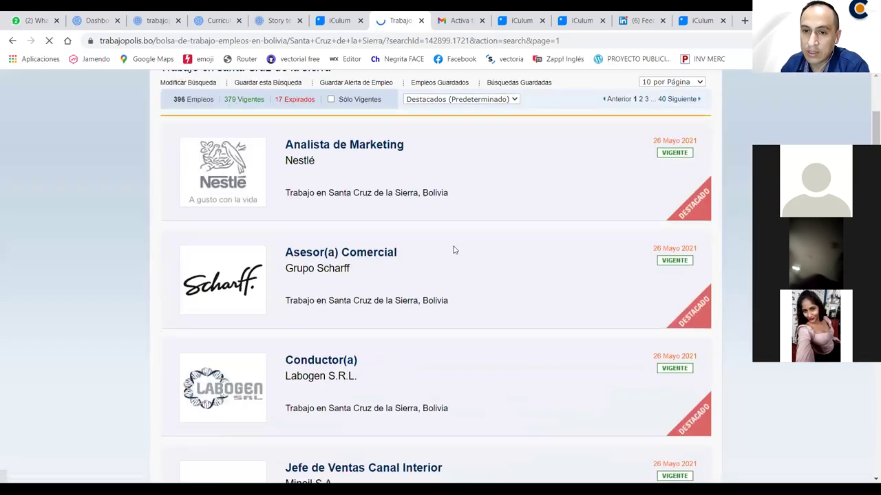
# Open Nestlé's Analista de Marketing offer and scroll through its details
pyautogui.click(326, 146)
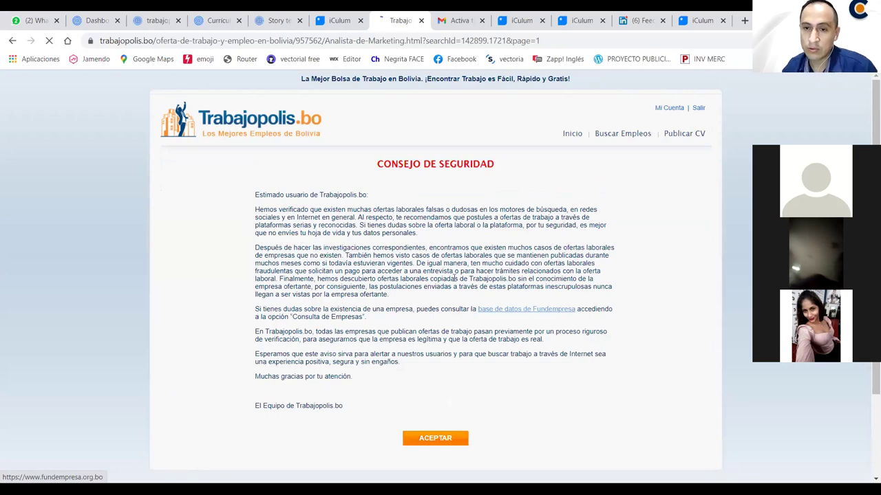
pyautogui.scroll(-2, 454, 279)
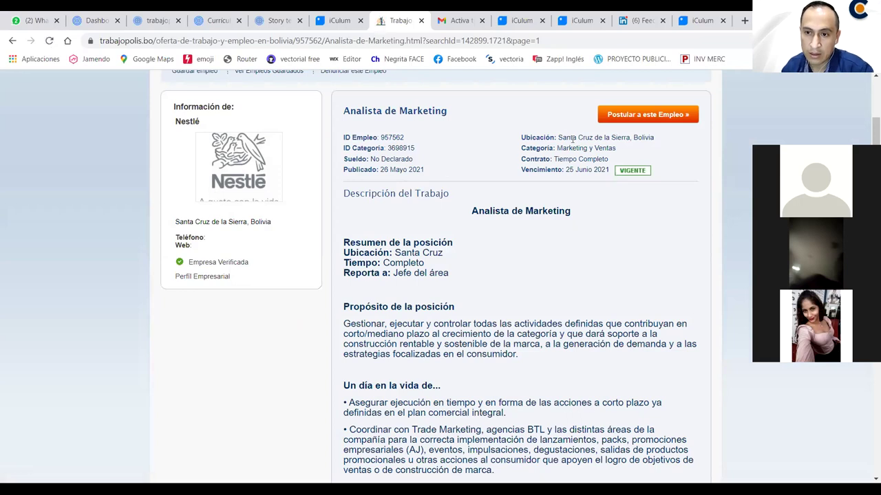
# Start applying to the Analista de Marketing job with a Pretensión Salarial of 4000
pyautogui.click(653, 115)
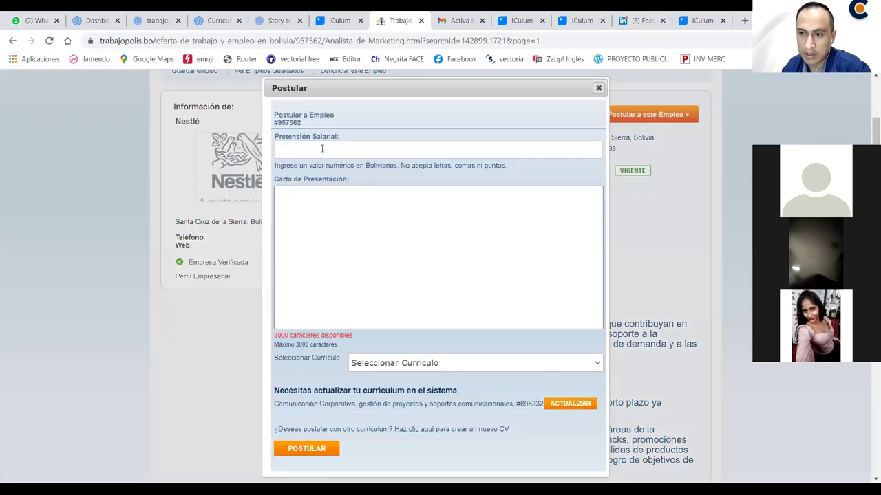
pyautogui.click(320, 147)
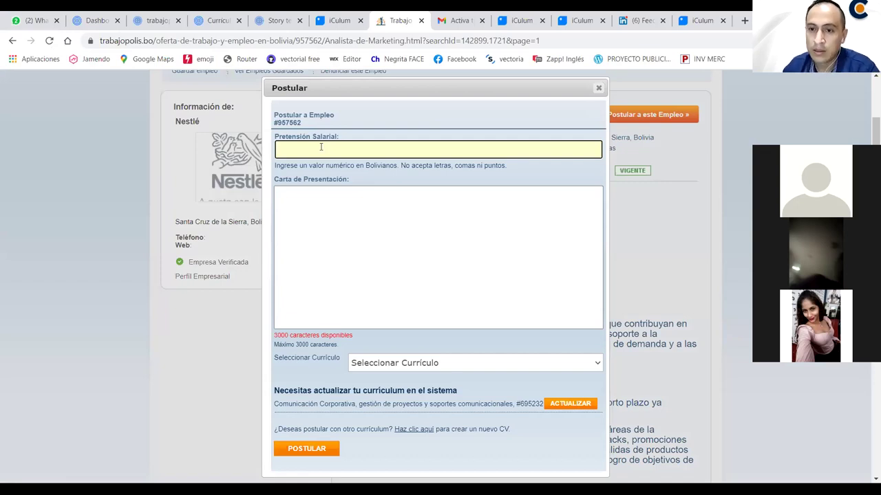
pyautogui.write('4000')
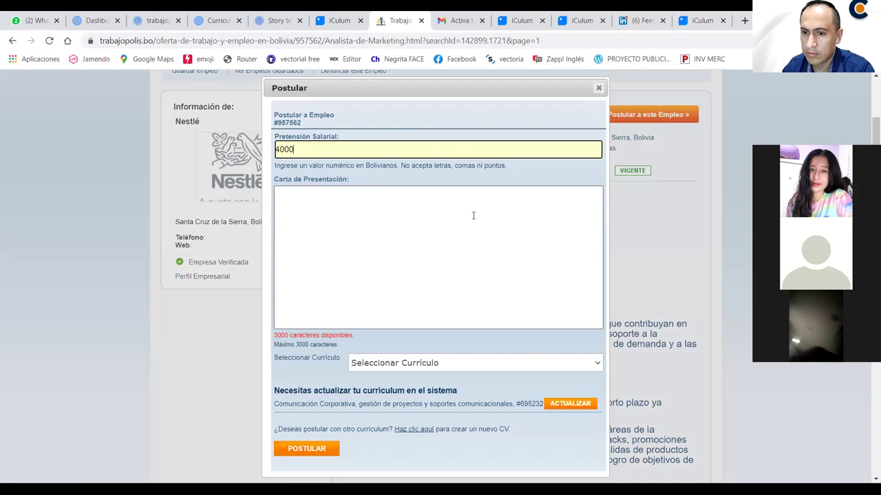
pyautogui.click(466, 219)
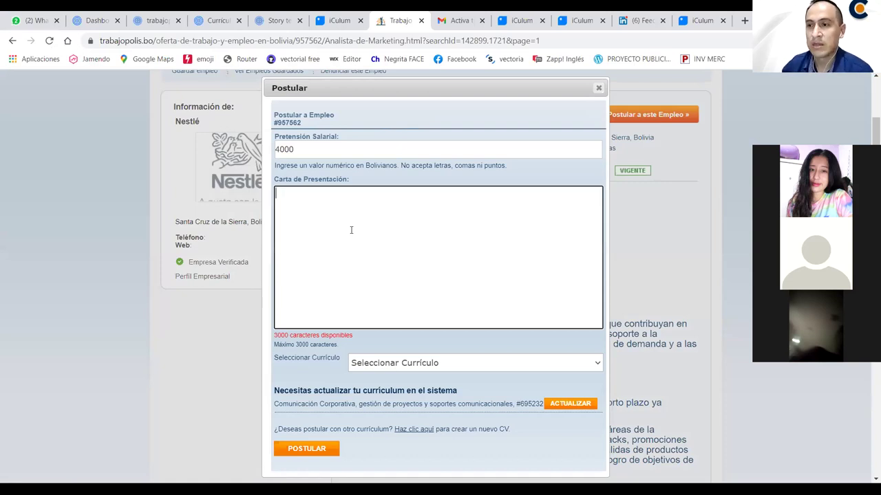
# Google 'CARTAS DE PRESENTACIÓN EJEMPLOS' in a new tab and scroll the results
pyautogui.click(744, 22)
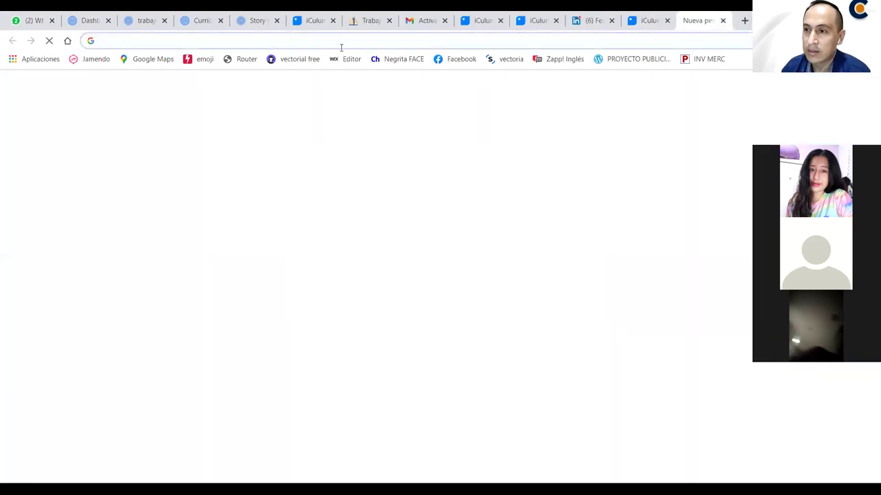
pyautogui.write('C')
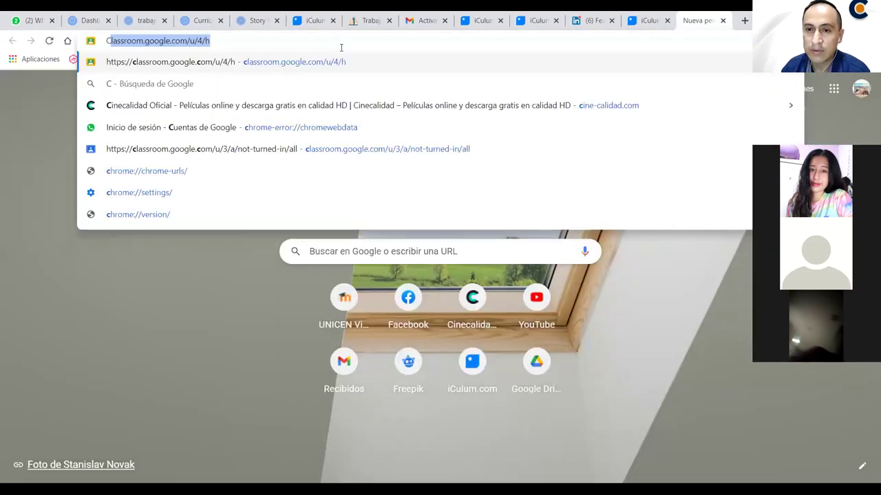
pyautogui.write('ARTAS DE PRESENTACIÓN EJM')
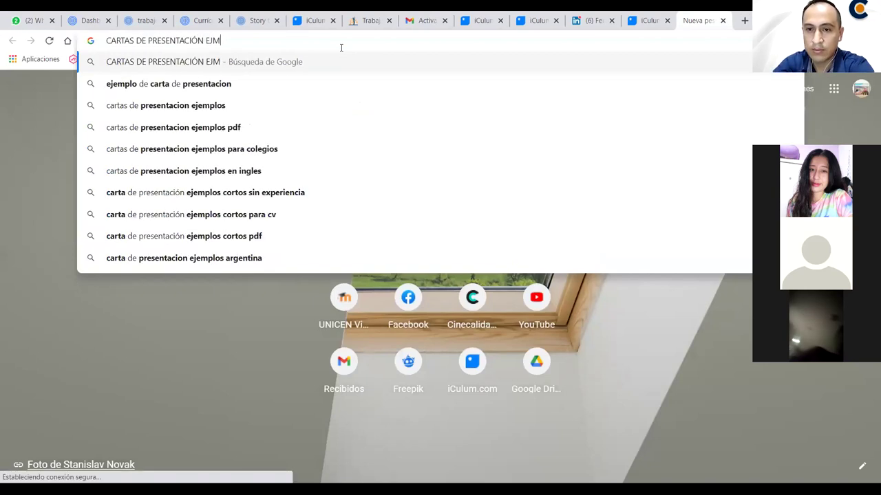
pyautogui.press('BackSpace')
pyautogui.write('EMPLOS')
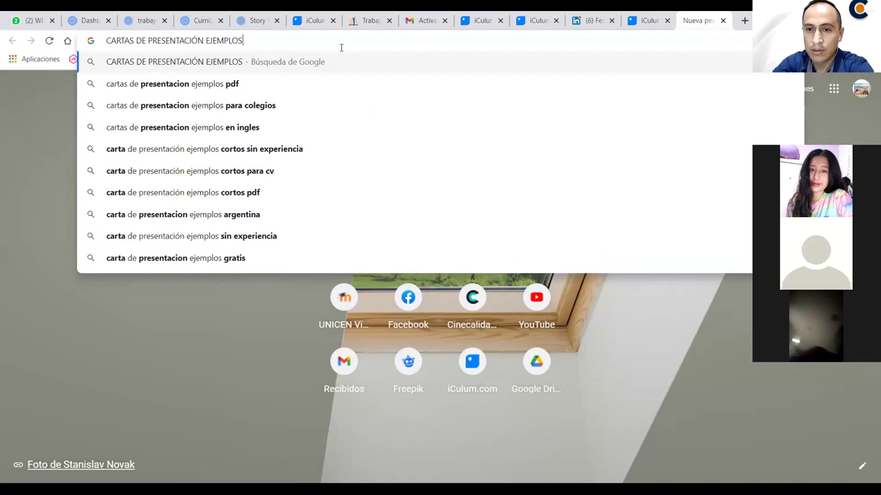
pyautogui.press('Return')
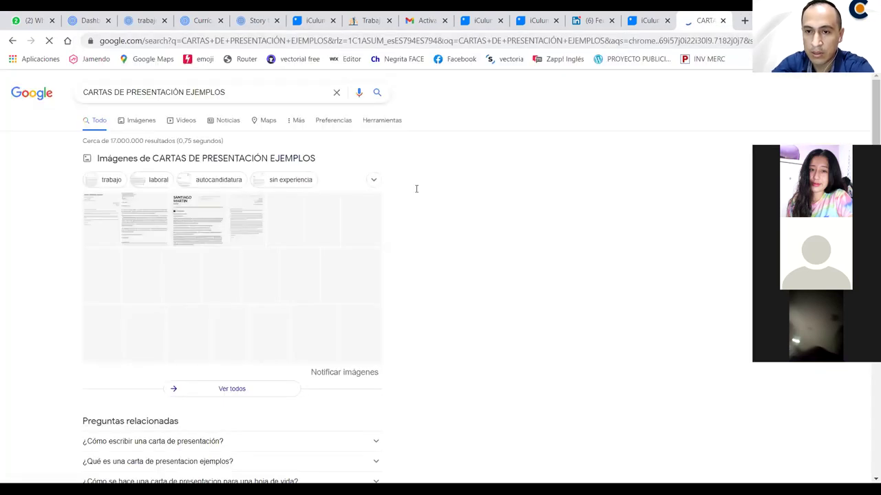
pyautogui.scroll(-3, 443, 193)
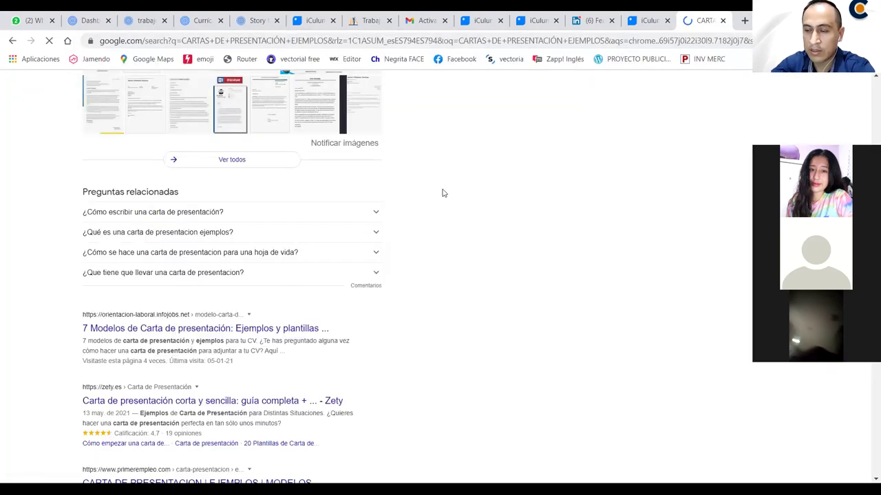
pyautogui.scroll(-2, 442, 194)
# Open InfoJobs' '7 modelos de carta de presentación' article, accept cookies, and select example letter #1
pyautogui.click(135, 157)
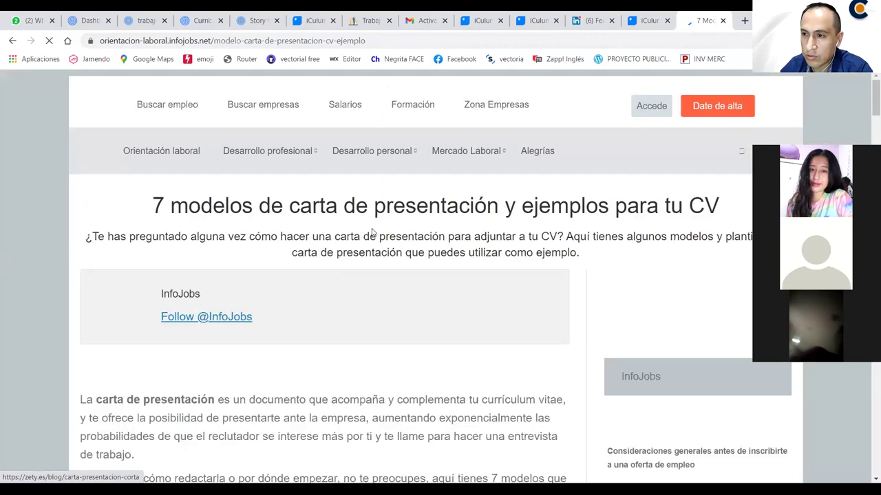
pyautogui.scroll(-5, 372, 233)
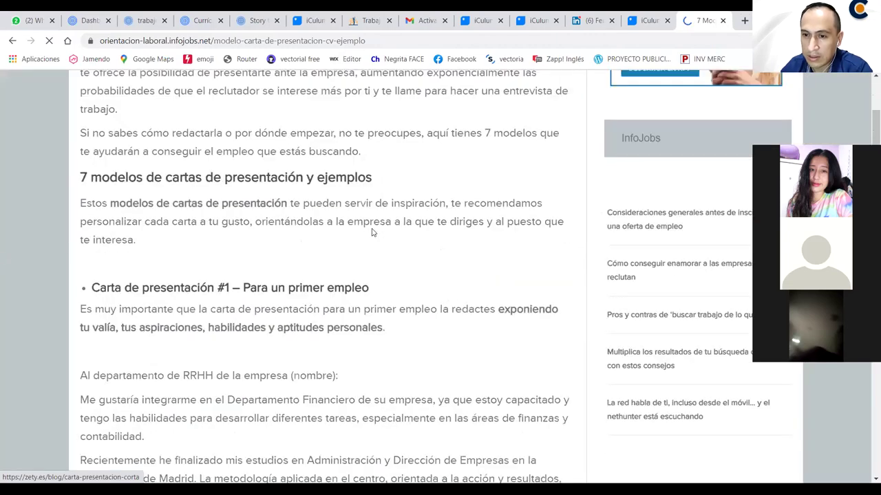
pyautogui.scroll(-3, 462, 243)
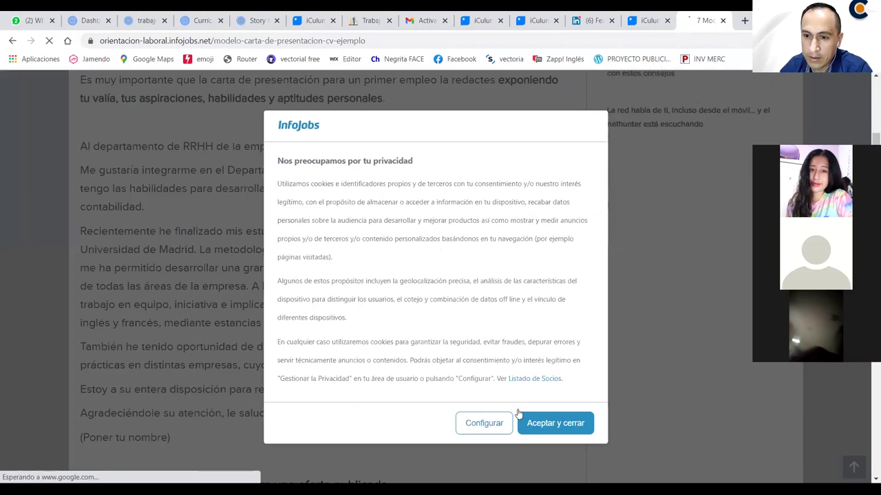
pyautogui.click(545, 422)
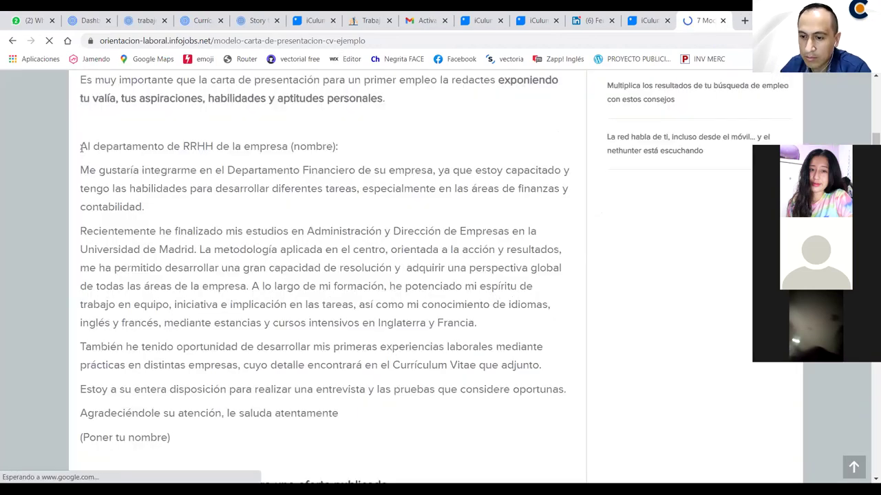
pyautogui.moveTo(81, 146); pyautogui.dragTo(352, 408)
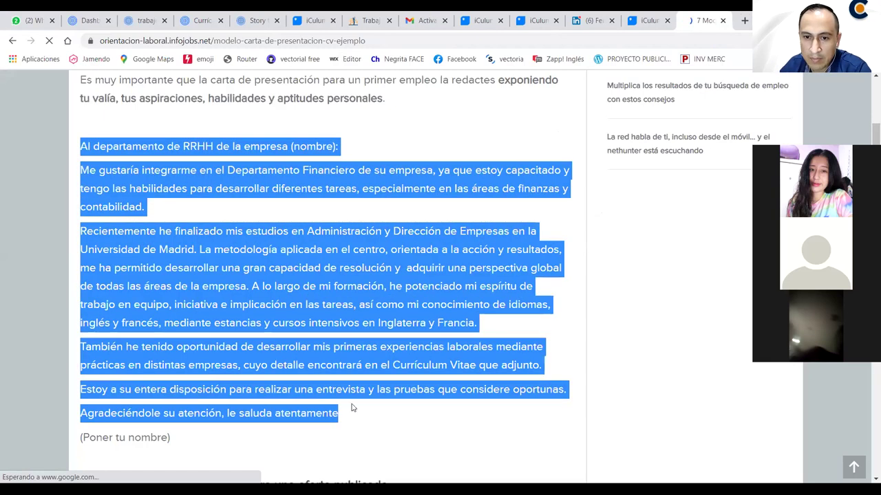
# Paste the copied example letter into the Carta de Presentación field
pyautogui.click(368, 20)
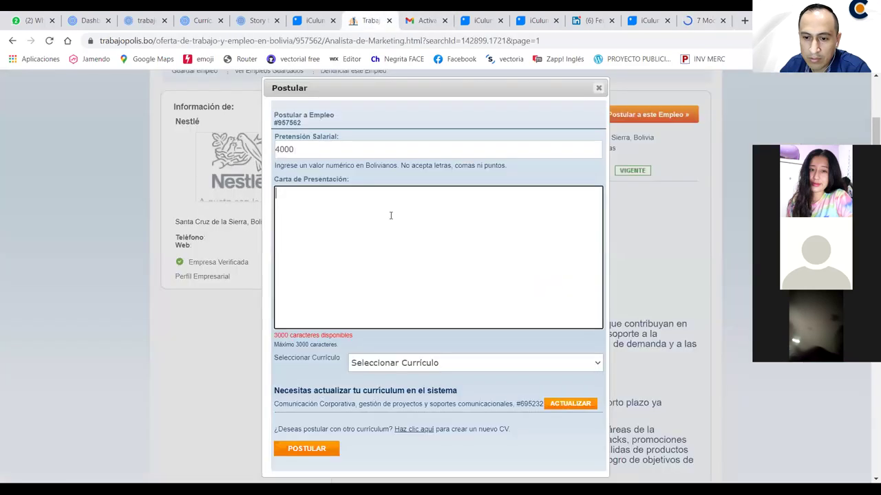
pyautogui.hotkey('ctrl', 'v')
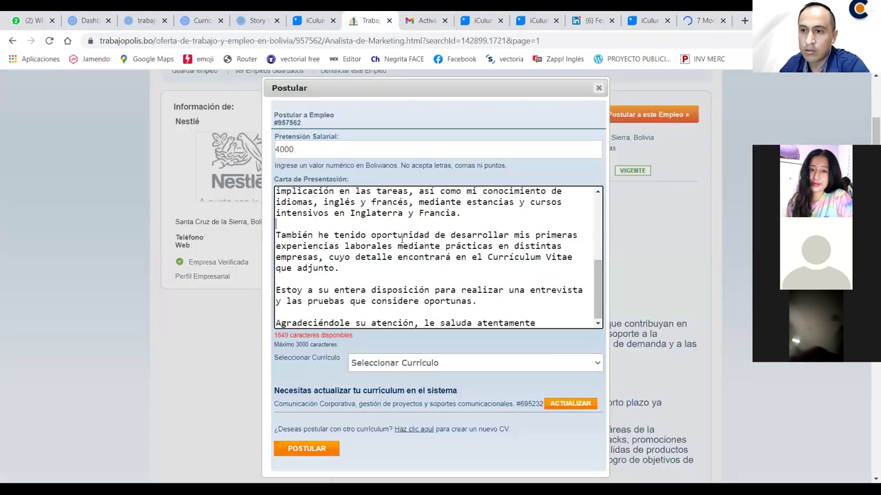
pyautogui.scroll(5, 403, 238)
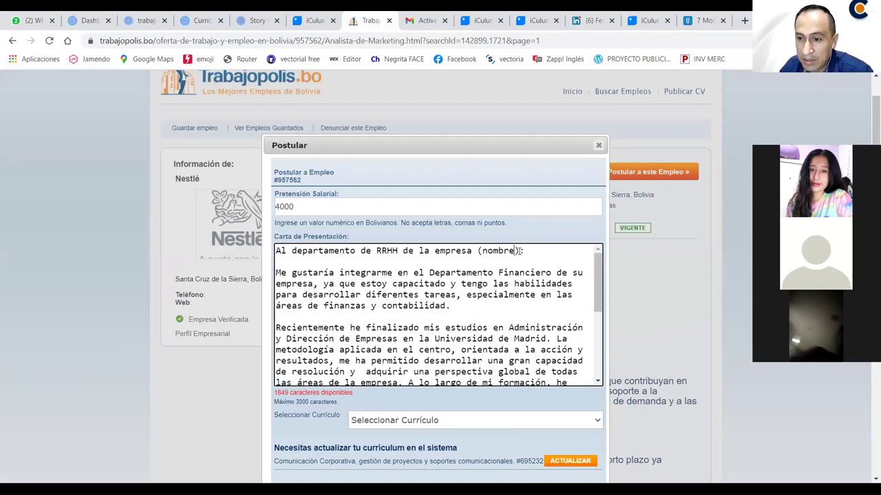
# Replace '(nombre)' with NESTLE, 'Financiero' with Administrativo, and 'finanzas y contabilidad.' with 'marketing y comercio electrónico.'
pyautogui.moveTo(520, 252); pyautogui.dragTo(473, 254)
pyautogui.write('NES')
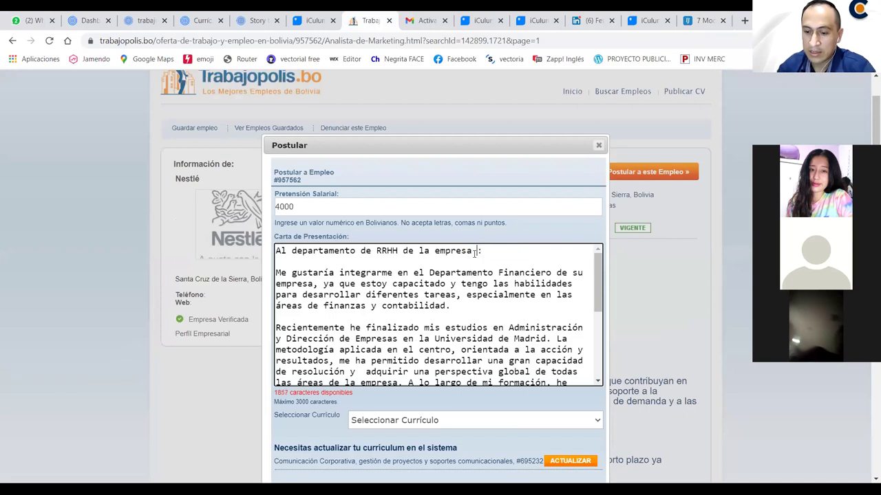
pyautogui.write('TLE')
pyautogui.click(366, 283)
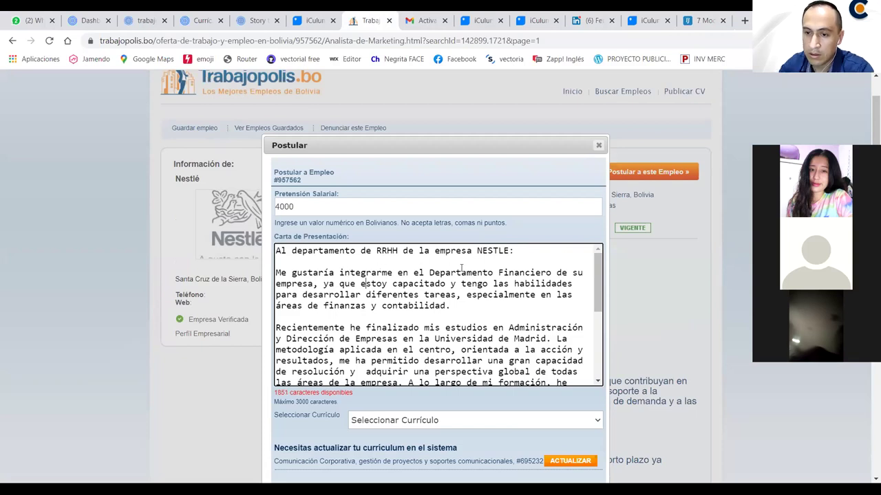
pyautogui.moveTo(551, 273); pyautogui.dragTo(498, 273)
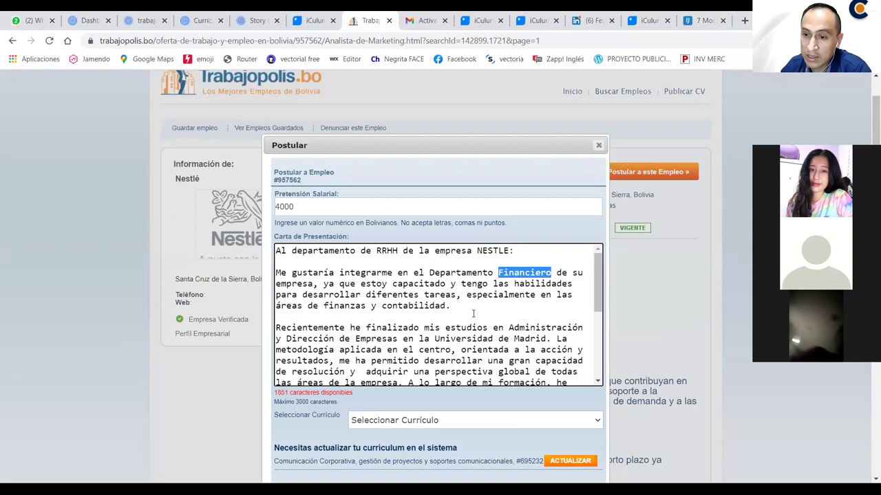
pyautogui.write('Admini')
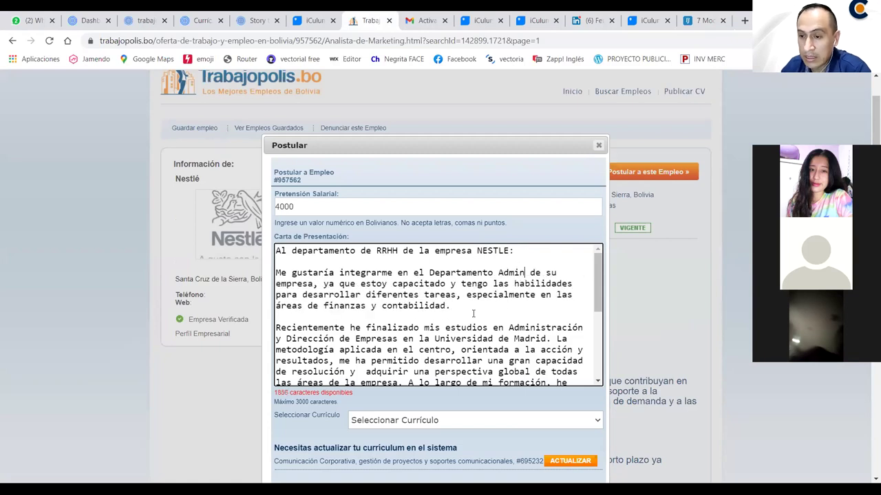
pyautogui.write('strativo')
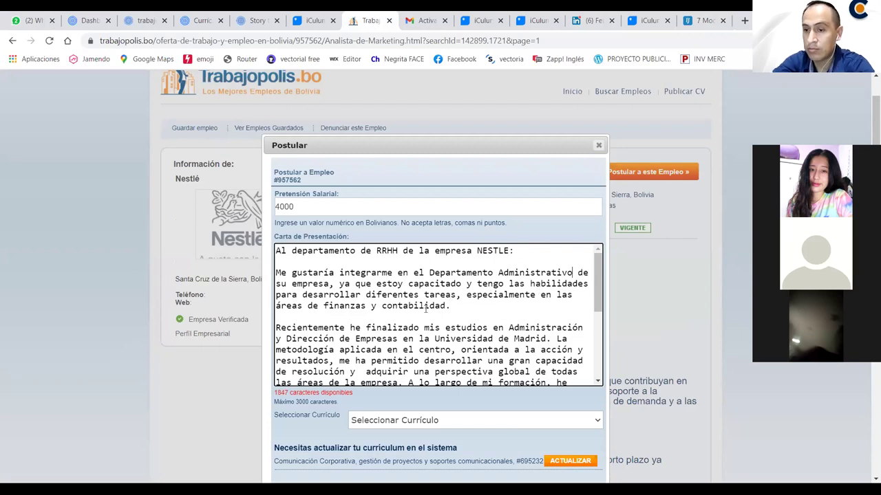
pyautogui.moveTo(452, 306); pyautogui.dragTo(324, 306)
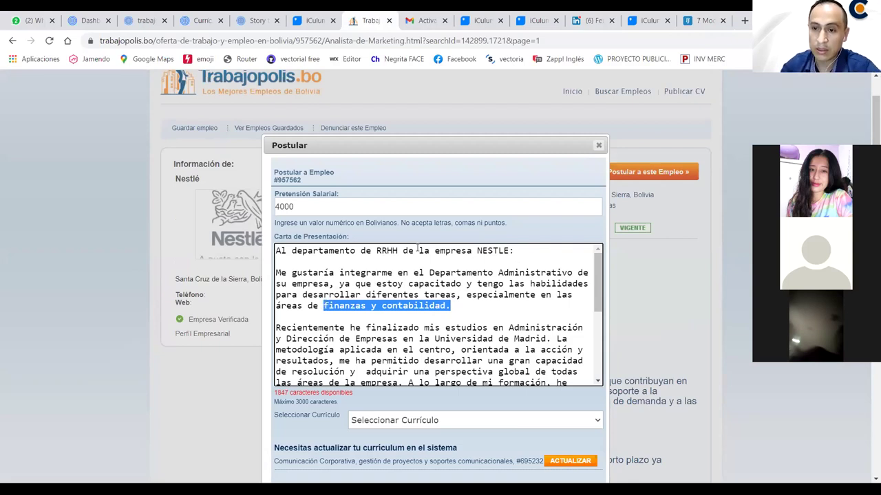
pyautogui.write('marketing y')
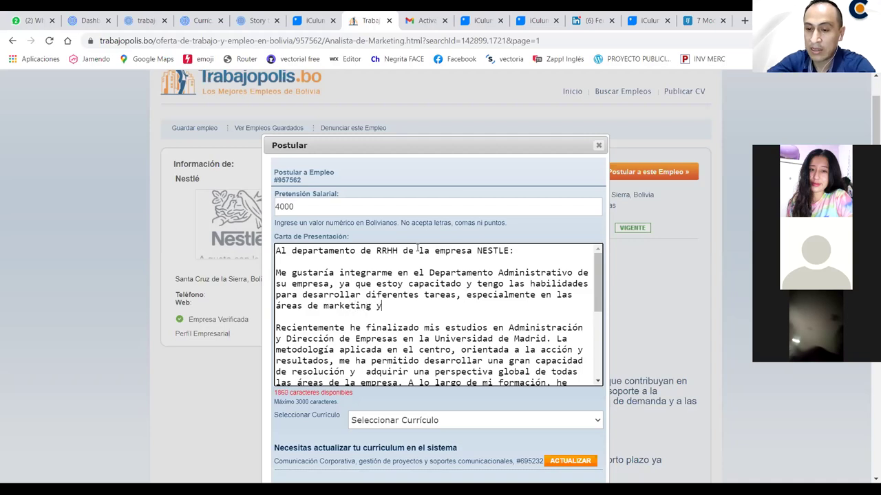
pyautogui.write(' comercio ')
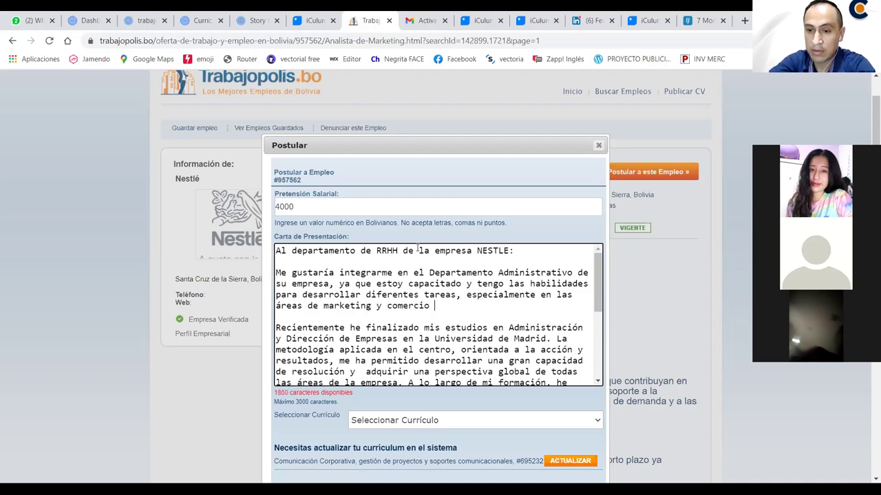
pyautogui.write('electrónic')
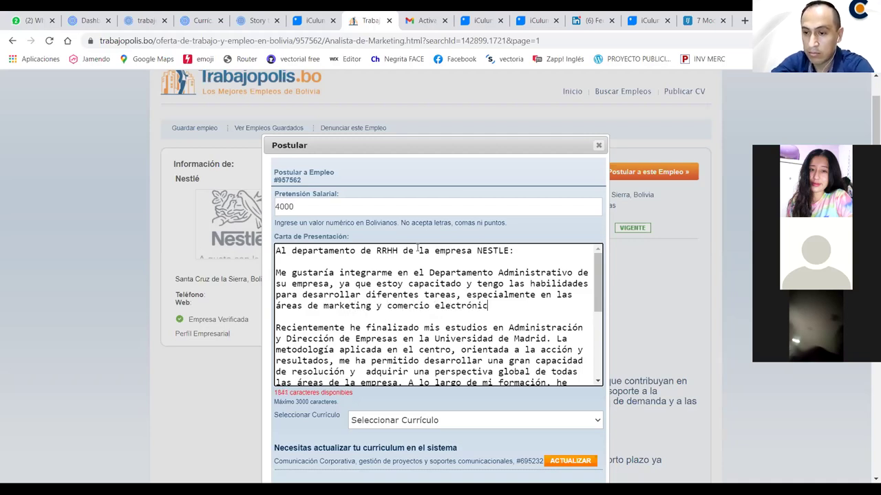
pyautogui.write('o.')
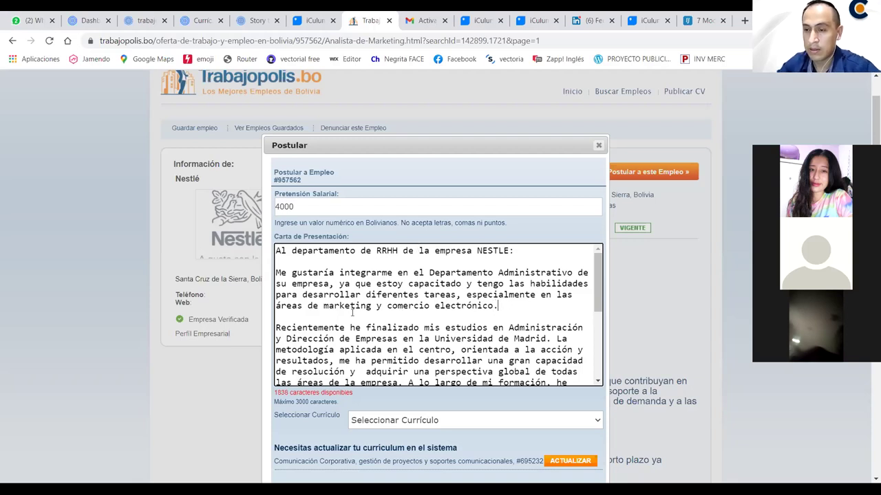
# Scroll through the edited cover letter to review its NESTLE and marketing wording
pyautogui.scroll(-1, 597, 289)
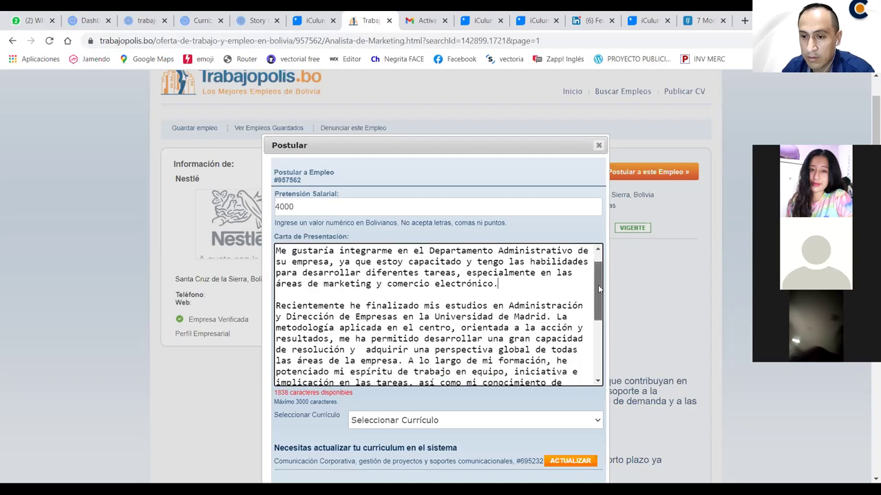
pyautogui.scroll(-1, 598, 285)
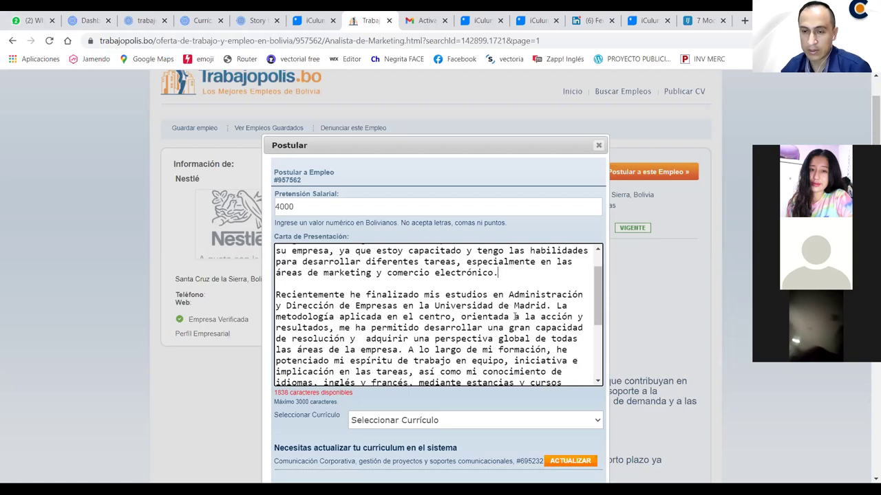
pyautogui.scroll(-5, 515, 316)
pyautogui.scroll(6, 514, 327)
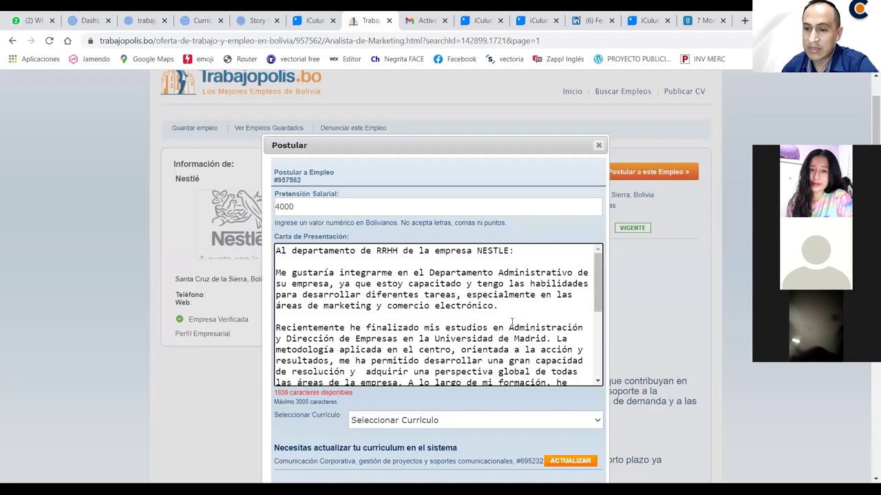
# Close the application form and highlight the academic background and English language requirements
pyautogui.click(597, 147)
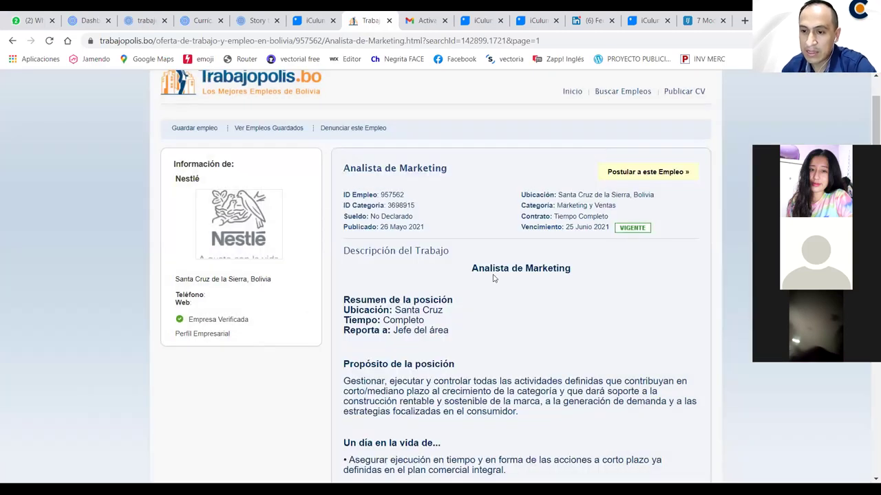
pyautogui.scroll(-1, 492, 278)
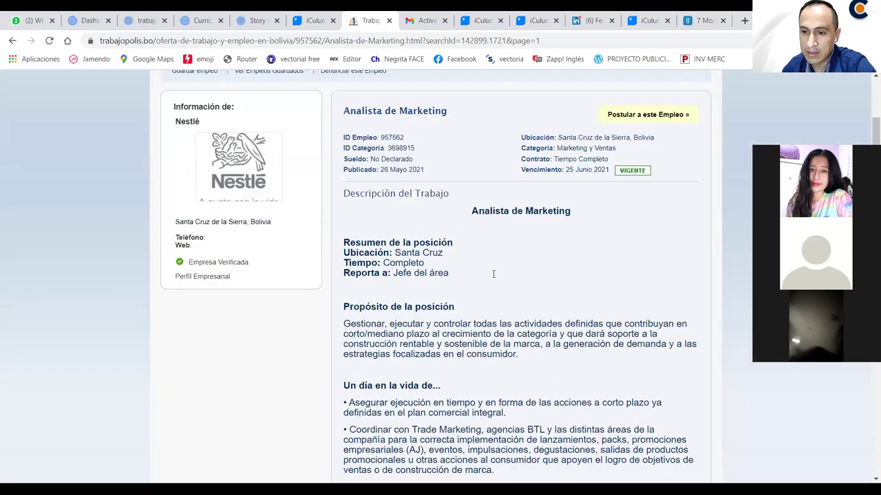
pyautogui.scroll(-7, 492, 278)
pyautogui.scroll(1, 444, 269)
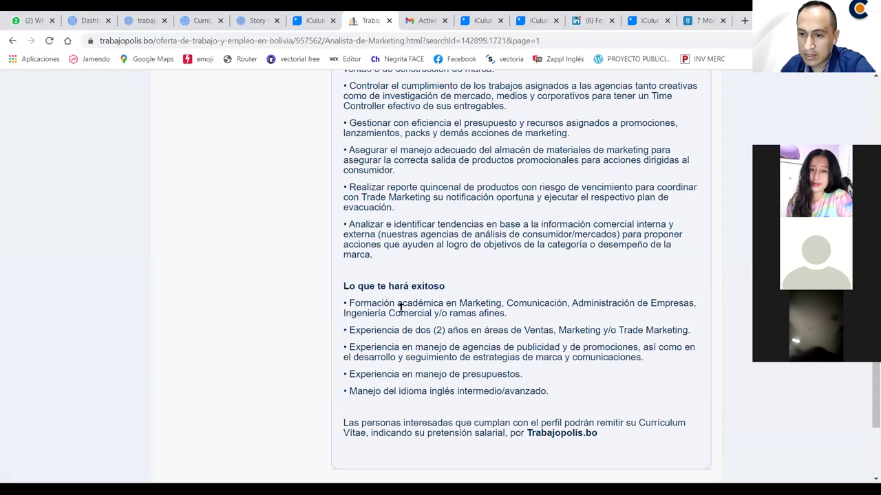
pyautogui.moveTo(399, 308); pyautogui.dragTo(478, 314)
pyautogui.click(458, 334)
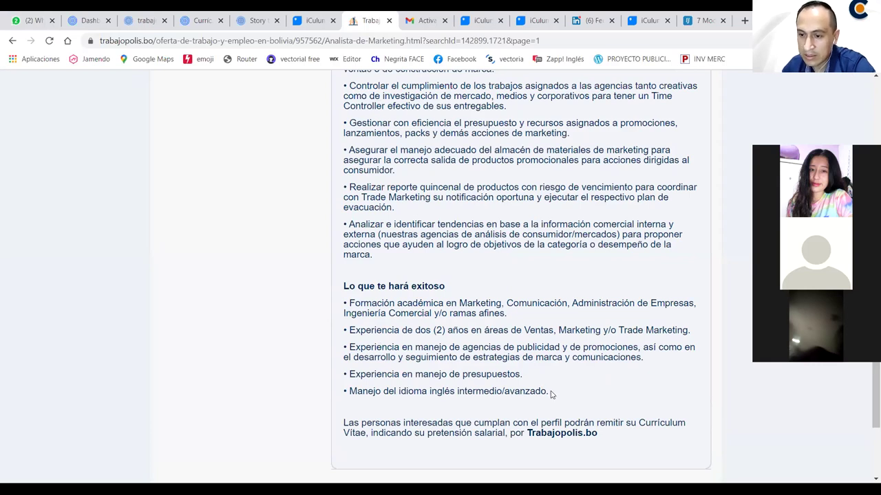
pyautogui.moveTo(398, 391); pyautogui.dragTo(341, 304)
pyautogui.click(379, 314)
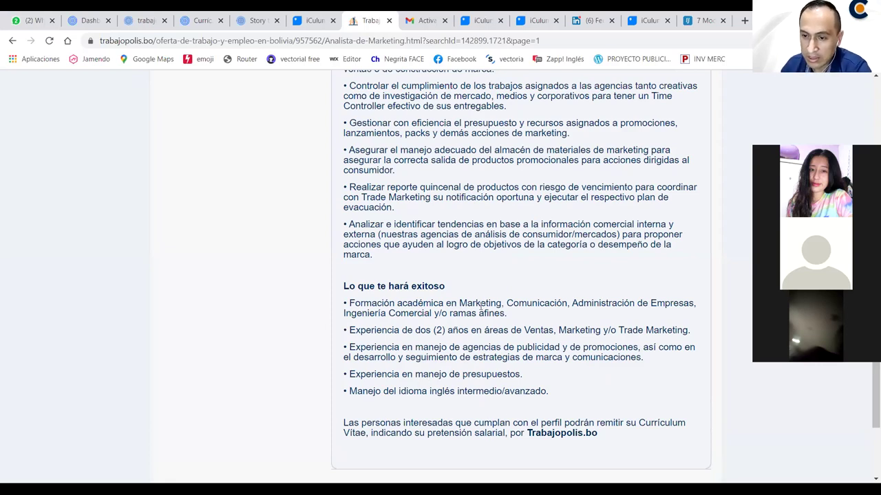
# Highlight the whole 'Lo que te hará exitoso' list and scroll through the job description
pyautogui.scroll(3, 480, 306)
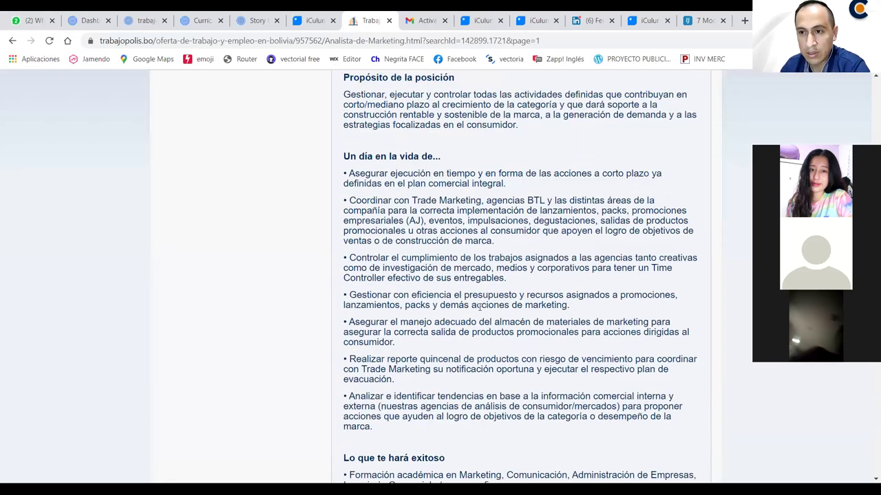
pyautogui.scroll(2, 480, 306)
pyautogui.scroll(-3, 479, 310)
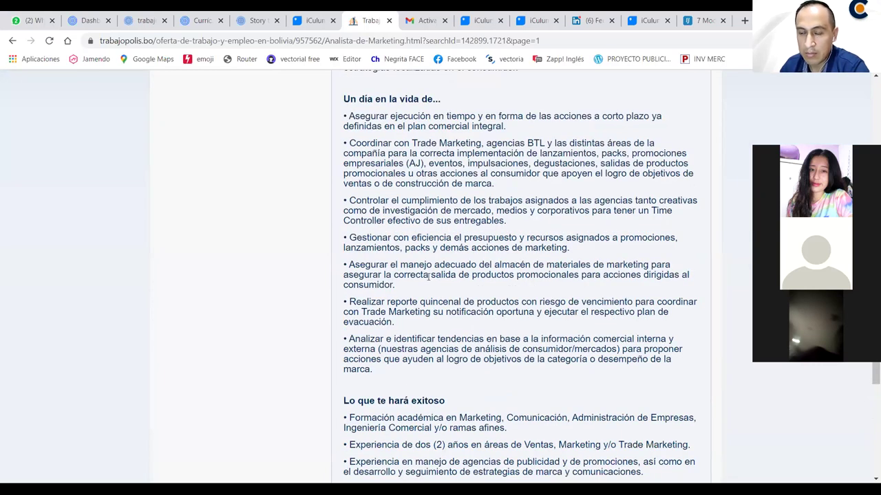
pyautogui.scroll(-3, 429, 276)
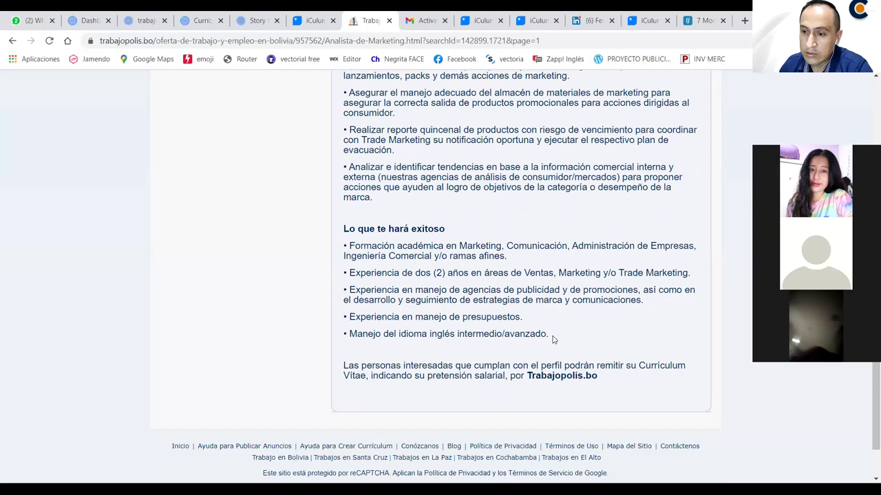
pyautogui.moveTo(548, 338); pyautogui.dragTo(343, 243)
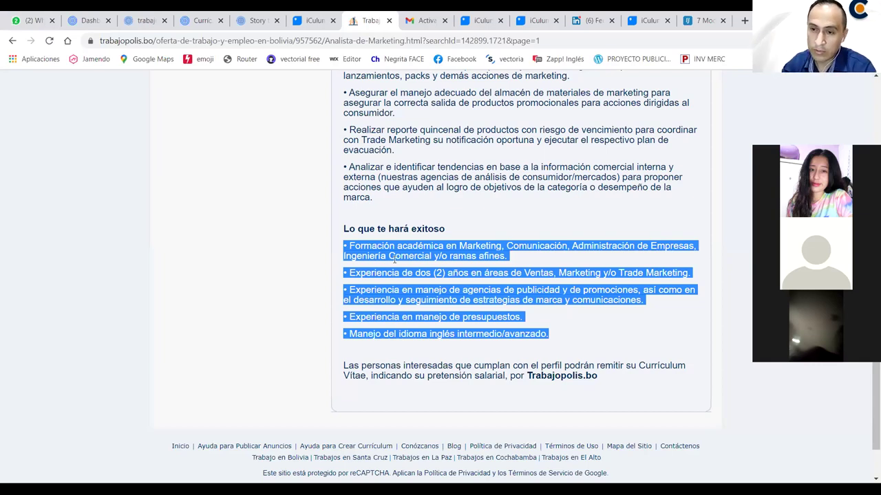
pyautogui.click(515, 262)
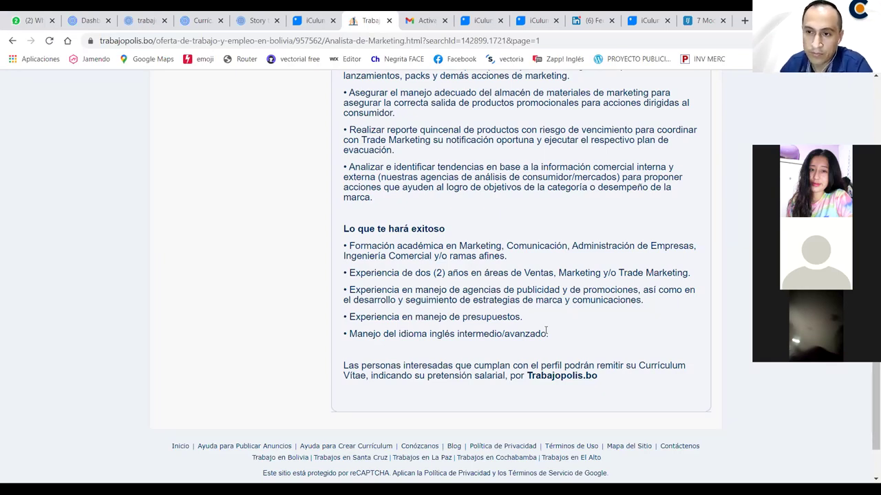
pyautogui.scroll(1, 546, 332)
pyautogui.scroll(3, 546, 331)
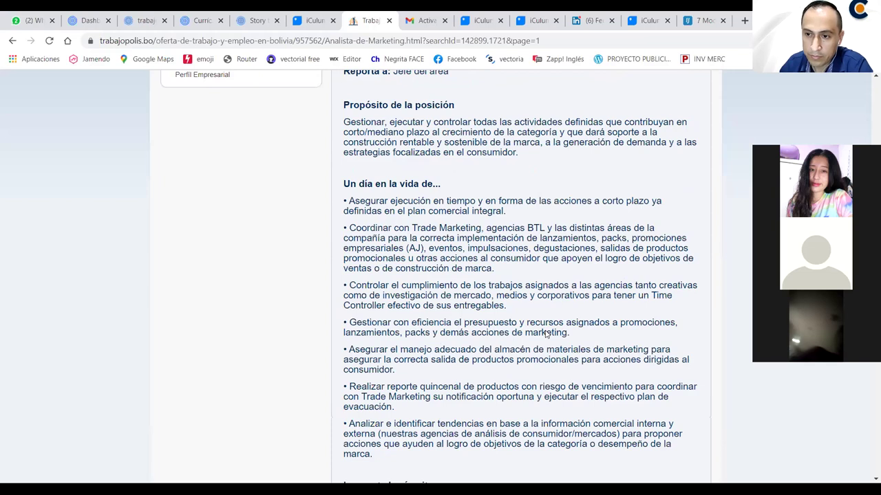
pyautogui.scroll(-2, 546, 333)
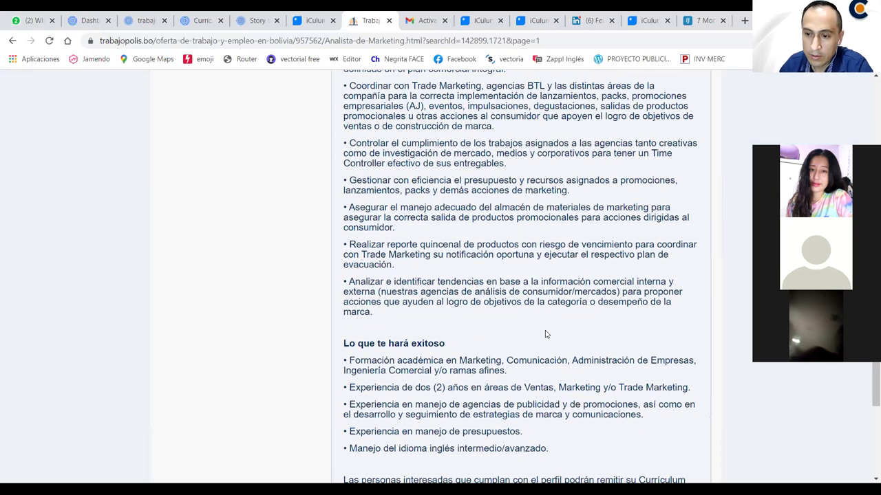
pyautogui.scroll(-1, 548, 330)
pyautogui.scroll(7, 564, 296)
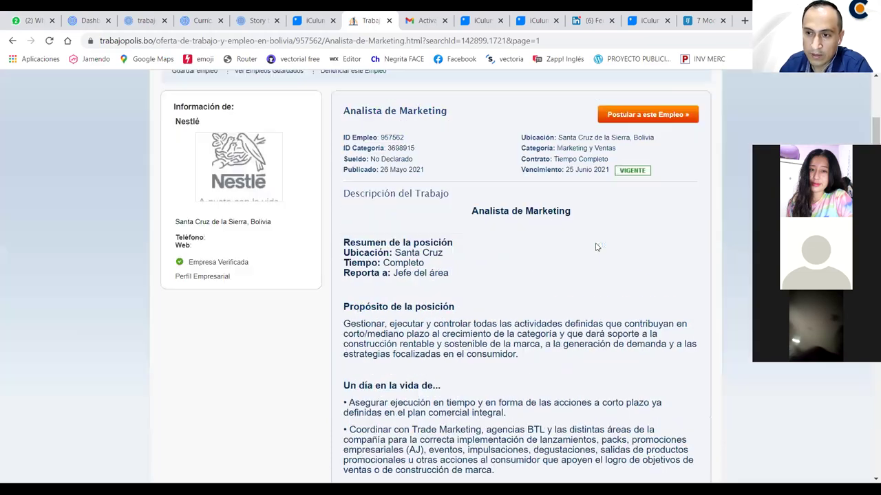
# Reopen the application and write the cover letter 'UNIVERCIDAD - EGREZADO - ADMINISTRASION', then select it all
pyautogui.click(625, 121)
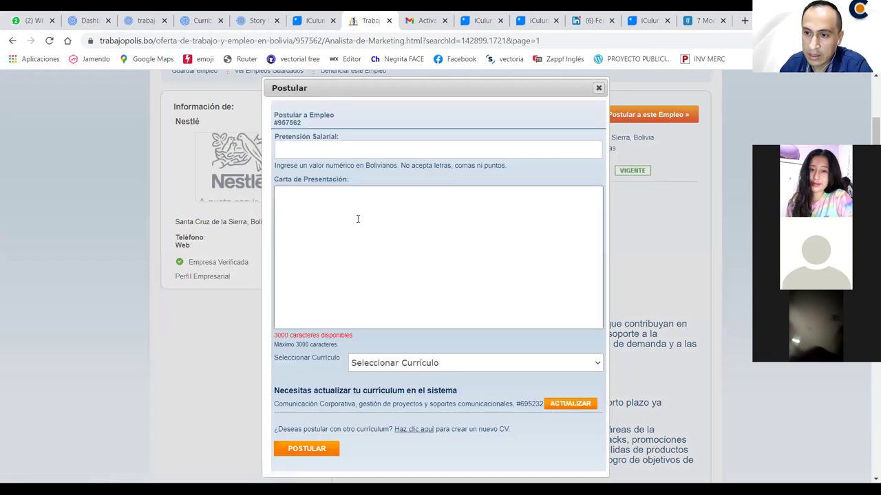
pyautogui.click(357, 219)
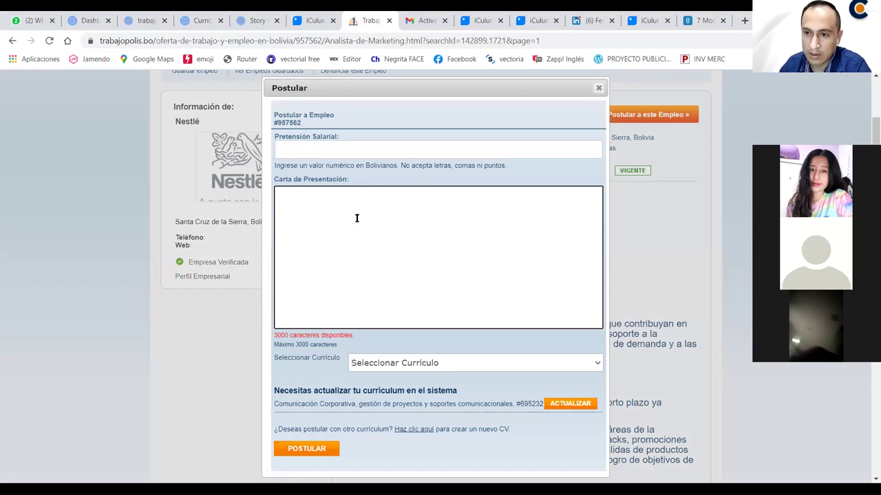
pyautogui.write('UNIVERCIDAD - EGRE')
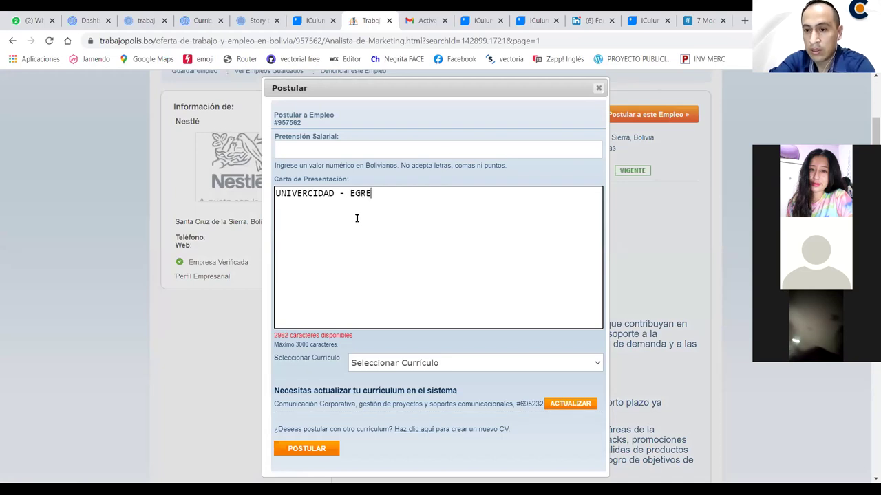
pyautogui.write('ZADO - ')
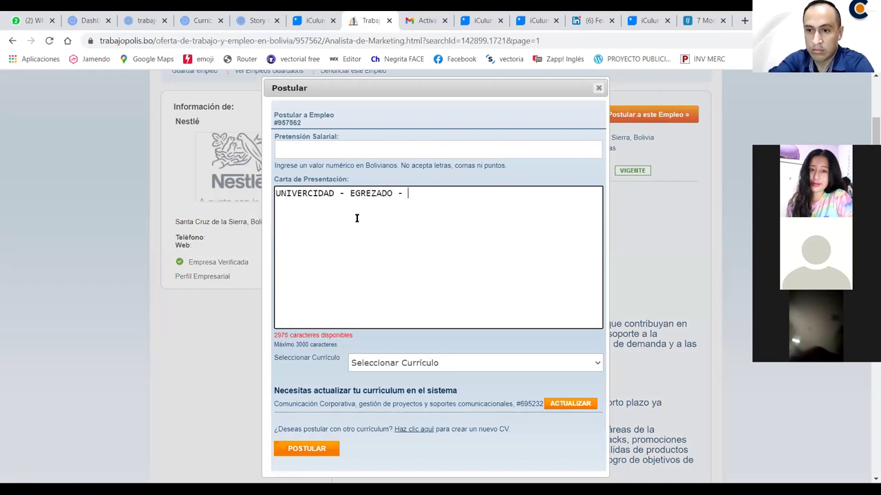
pyautogui.write('ADMINISTRASION')
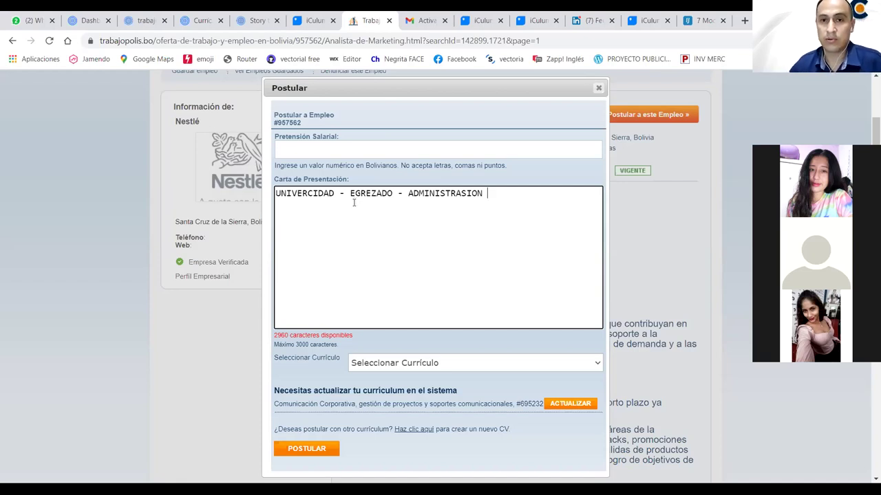
pyautogui.hotkey('ctrl', 'a')
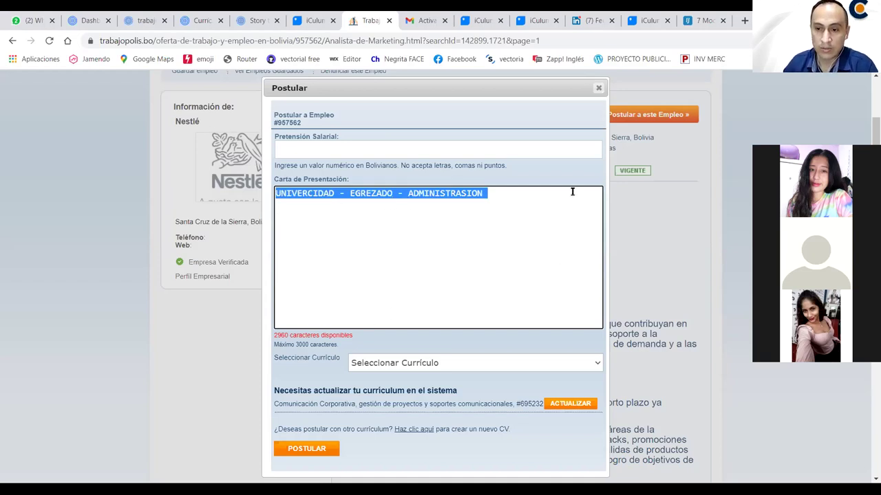
# Attach the 'Gestor en Educación Superior' résumé from the saved CVs list to the application
pyautogui.click(472, 262)
pyautogui.scroll(-1, 380, 217)
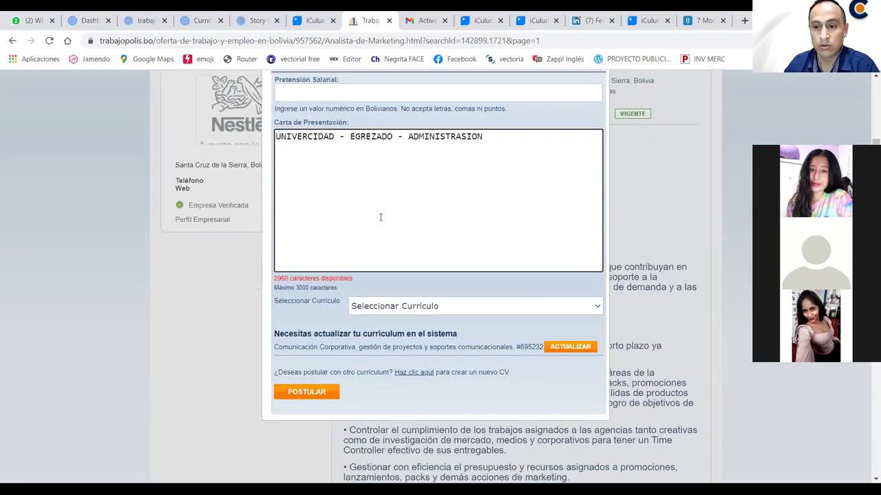
pyautogui.click(579, 309)
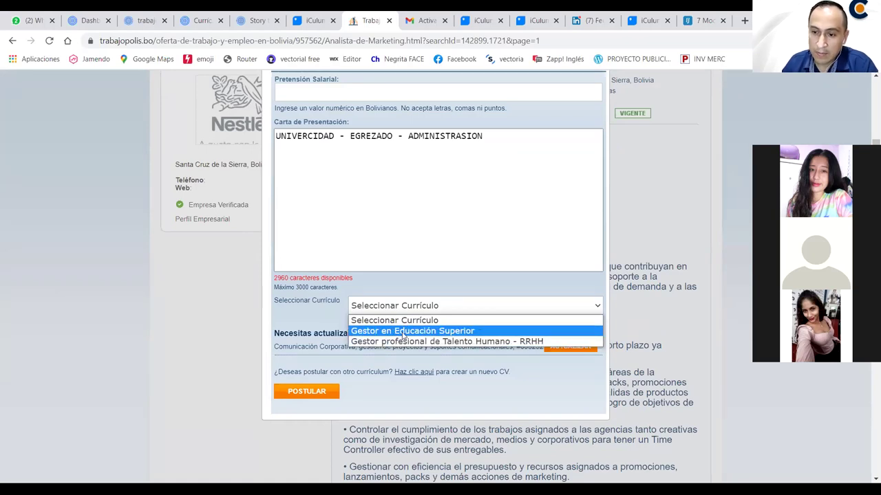
pyautogui.click(405, 332)
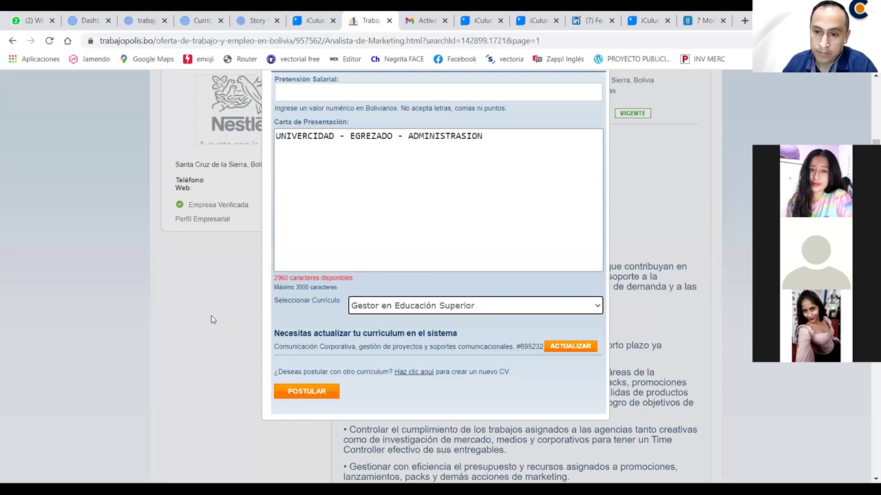
pyautogui.scroll(3, 230, 317)
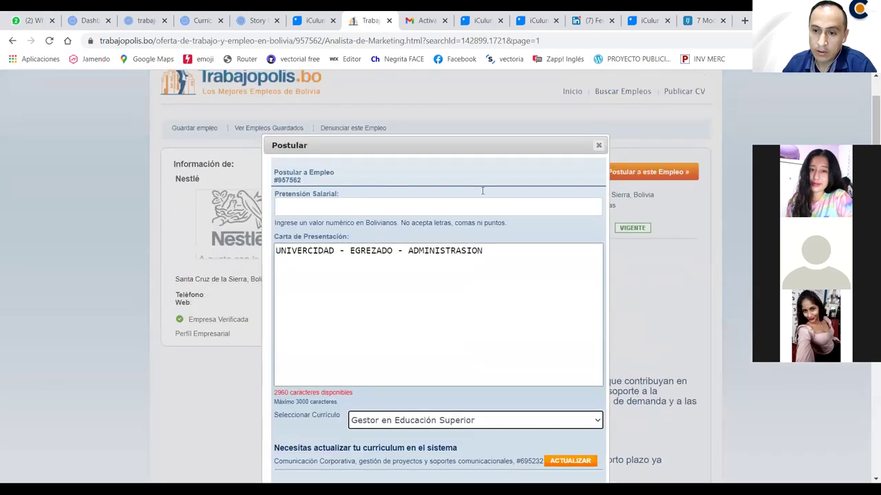
pyautogui.click(598, 147)
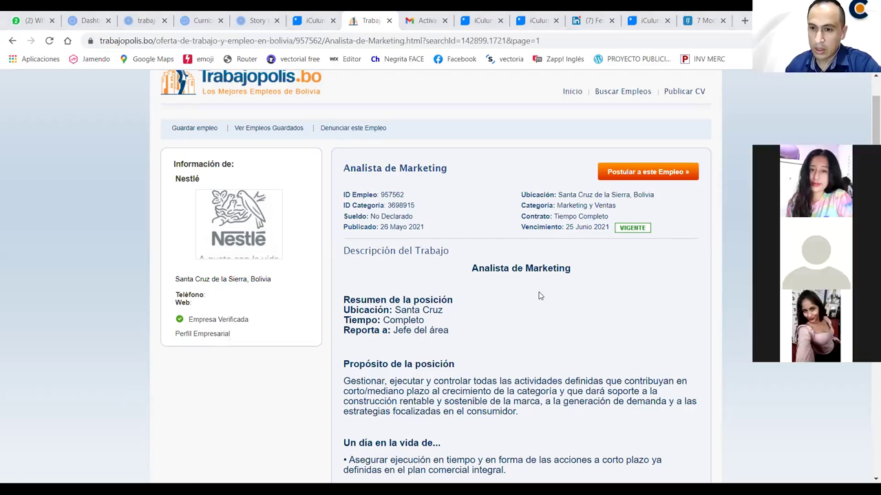
# Scroll down the Prezi canvas, then return to the Trabajopolis Analista de Marketing posting
pyautogui.click(135, 15)
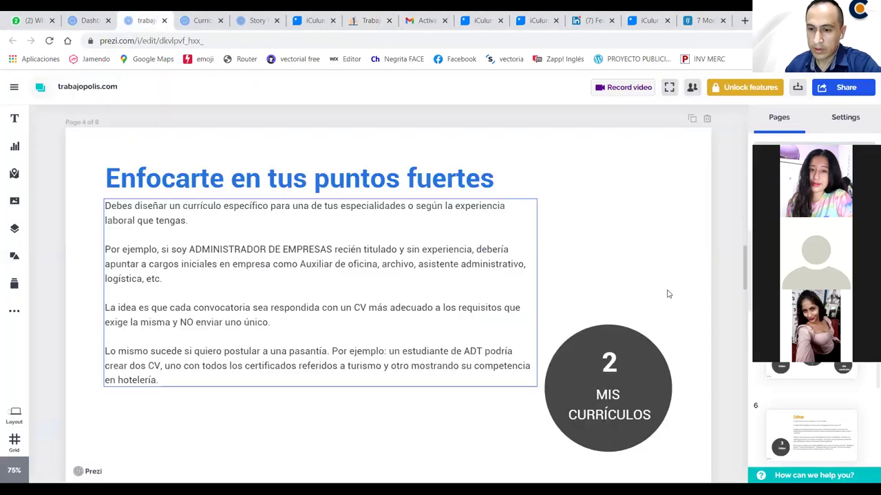
pyautogui.scroll(-7, 377, 302)
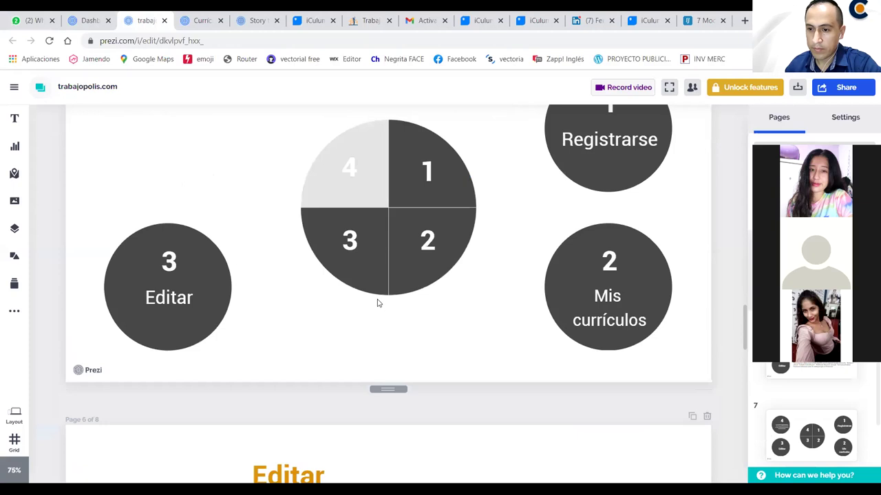
pyautogui.scroll(-7, 377, 303)
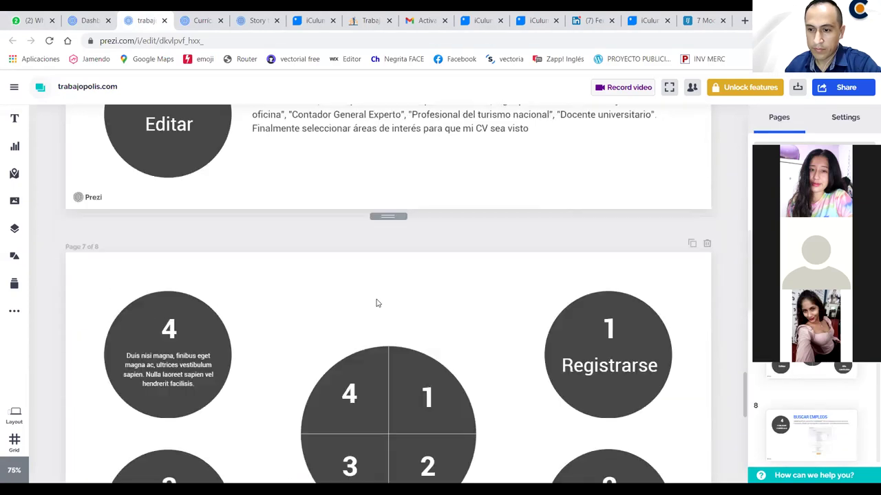
pyautogui.scroll(-6, 377, 302)
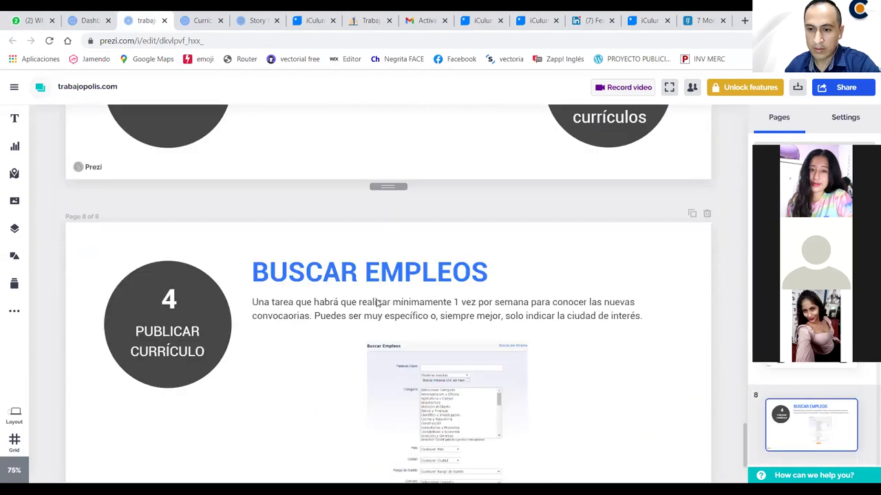
pyautogui.scroll(-1, 377, 303)
pyautogui.scroll(-1, 392, 327)
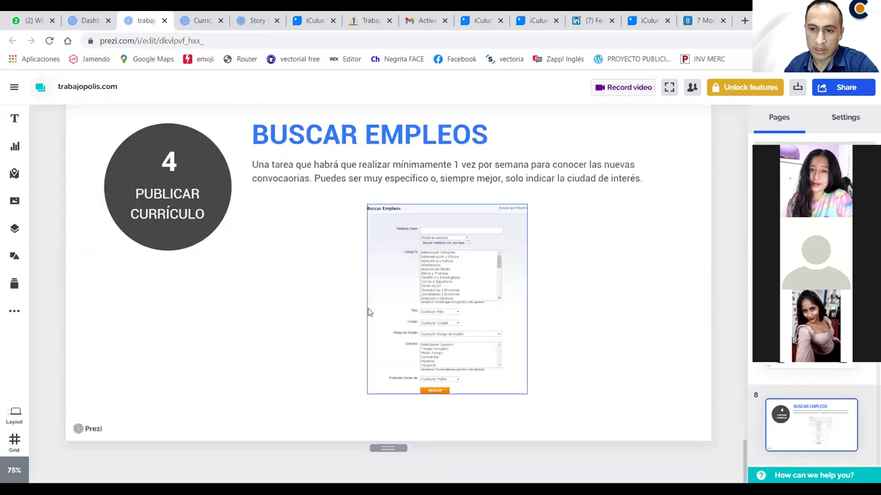
pyautogui.click(367, 16)
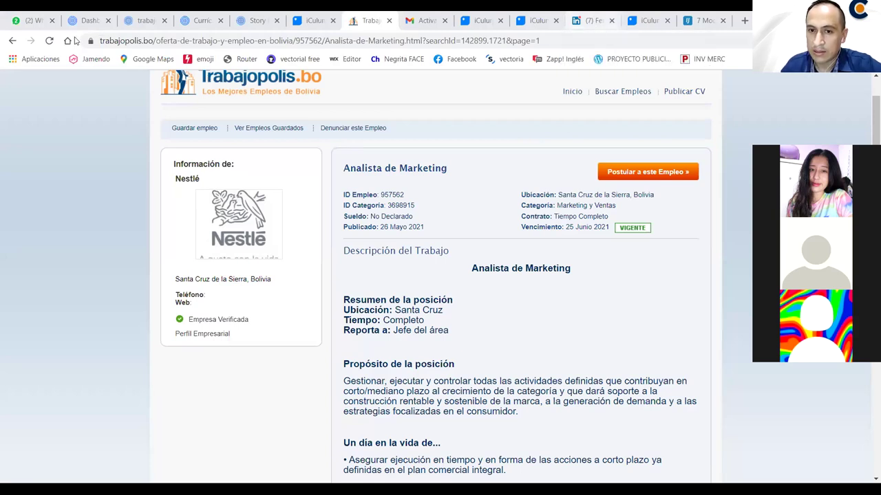
# Reopen the Currículo en línea presentation, advance to its overview and zoom into Linkedin
pyautogui.click(146, 21)
pyautogui.click(198, 21)
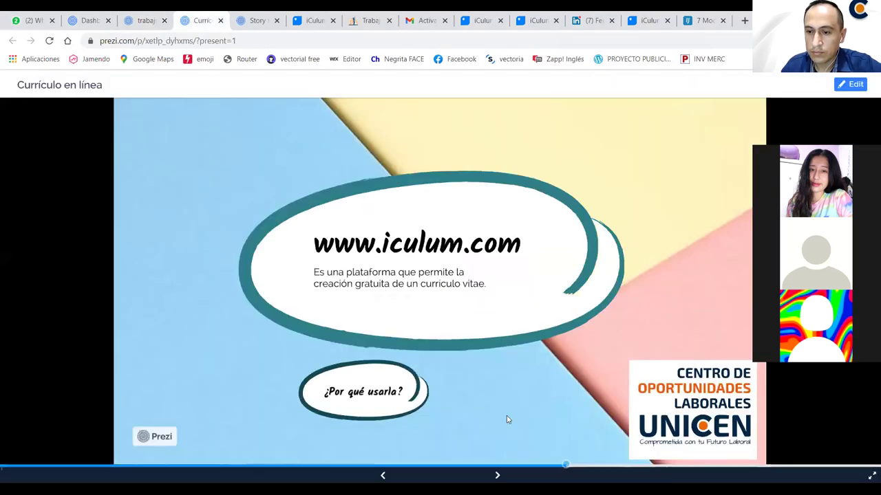
pyautogui.click(500, 480)
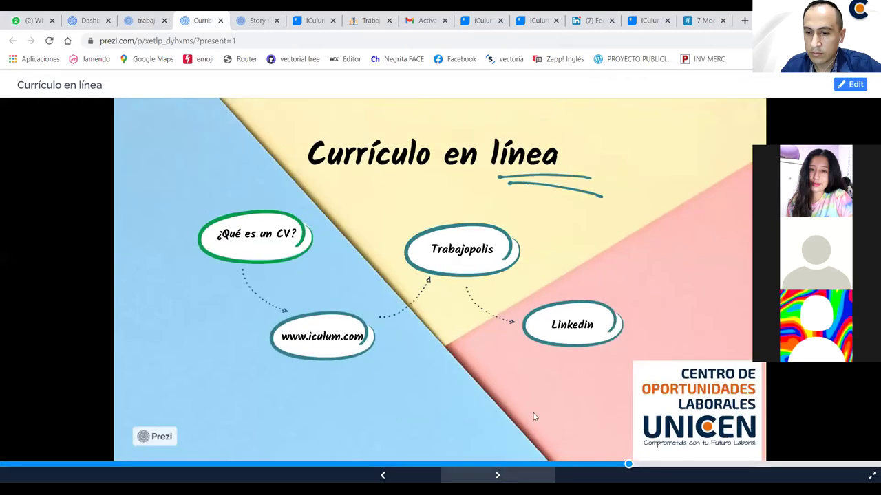
pyautogui.click(568, 335)
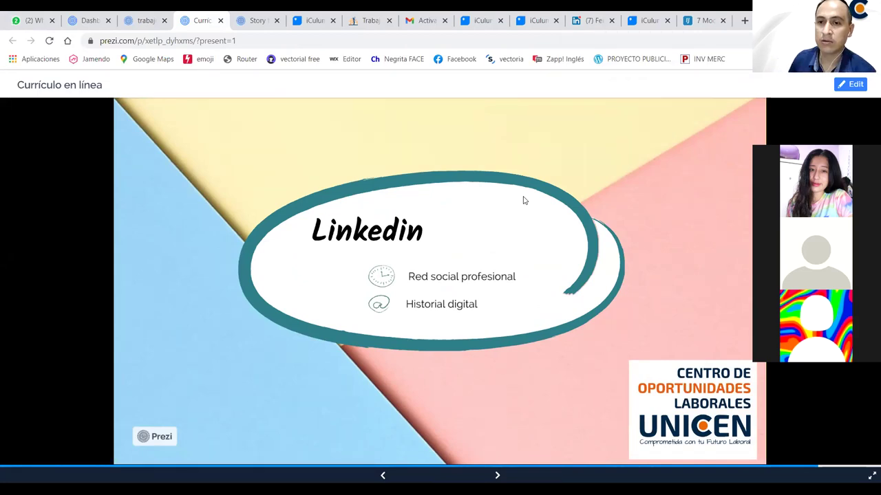
# Zoom into the 'Red social profesional' and 'Historial digital' text on the Linkedin slide
pyautogui.click(474, 305)
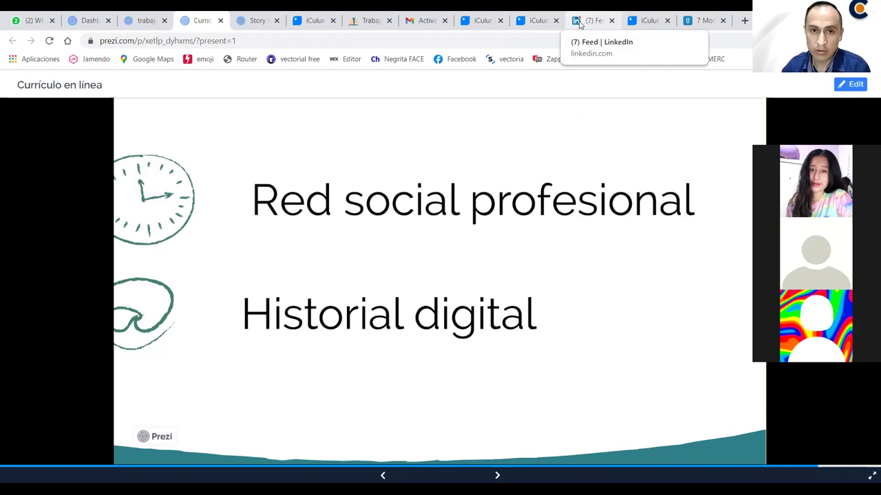
# Switch to the 'Feed | LinkedIn' browser tab to show the home feed
pyautogui.click(579, 22)
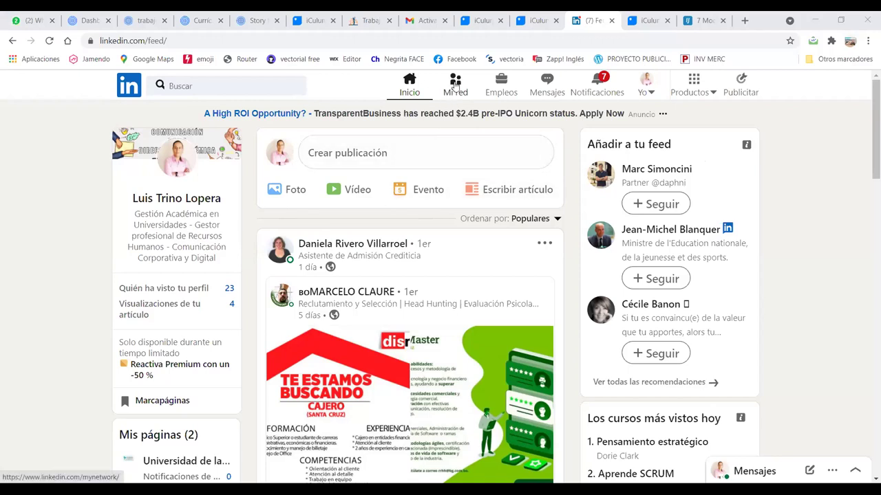
pyautogui.click(454, 83)
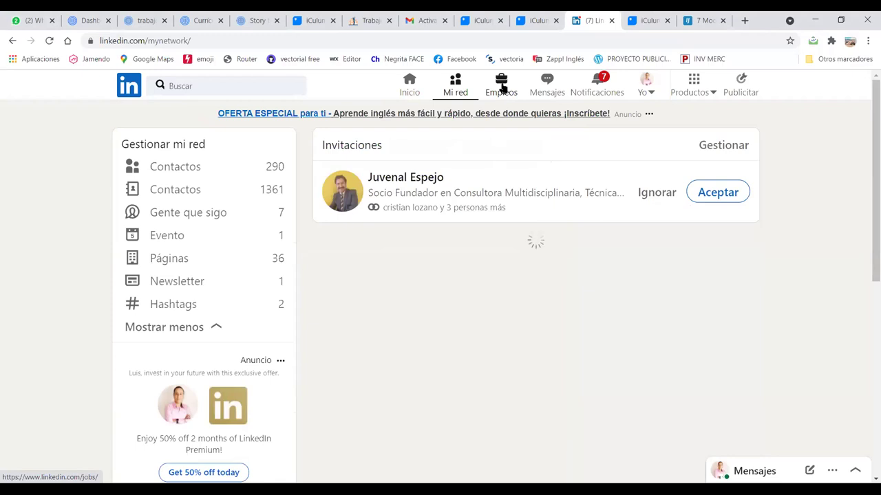
pyautogui.click(502, 88)
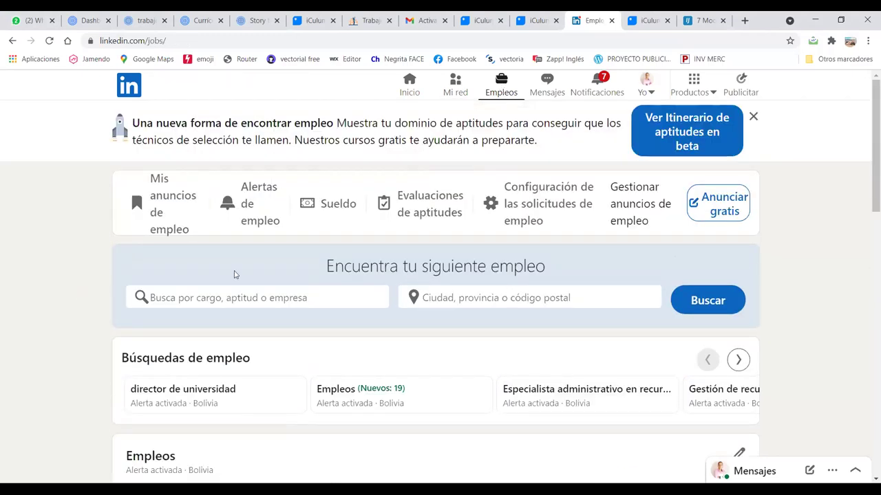
pyautogui.scroll(-3, 234, 275)
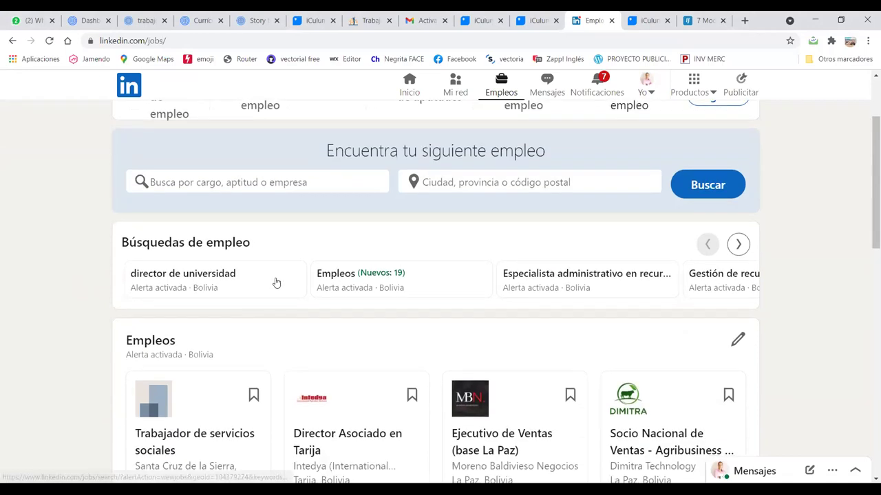
pyautogui.scroll(-1, 277, 281)
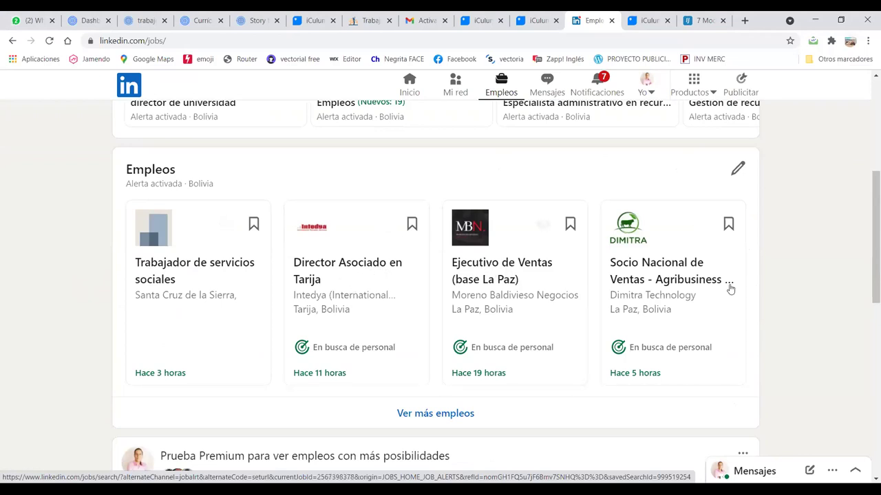
pyautogui.scroll(-2, 451, 308)
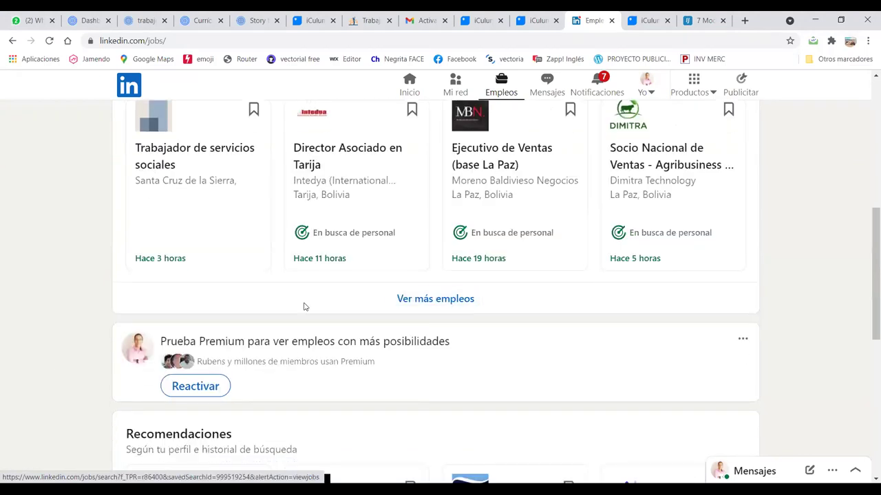
pyautogui.scroll(3, 302, 307)
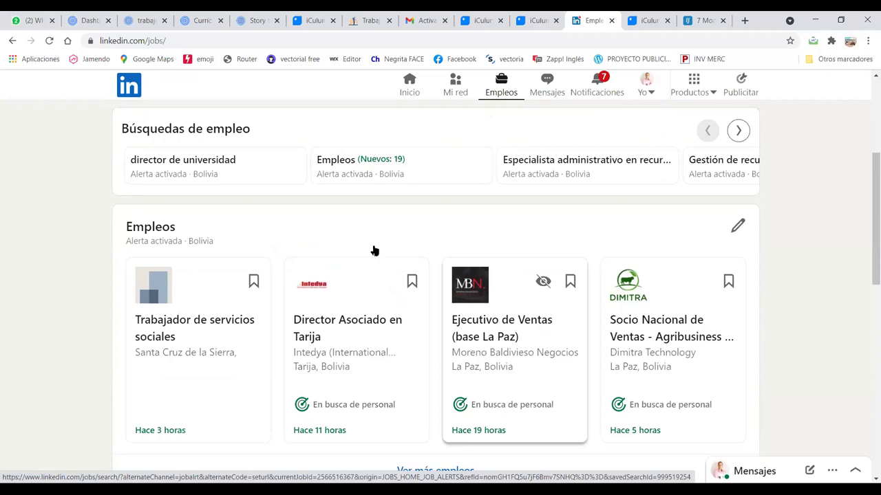
# Open your own profile through the Yo menu's Ver perfil and scroll through it
pyautogui.click(596, 87)
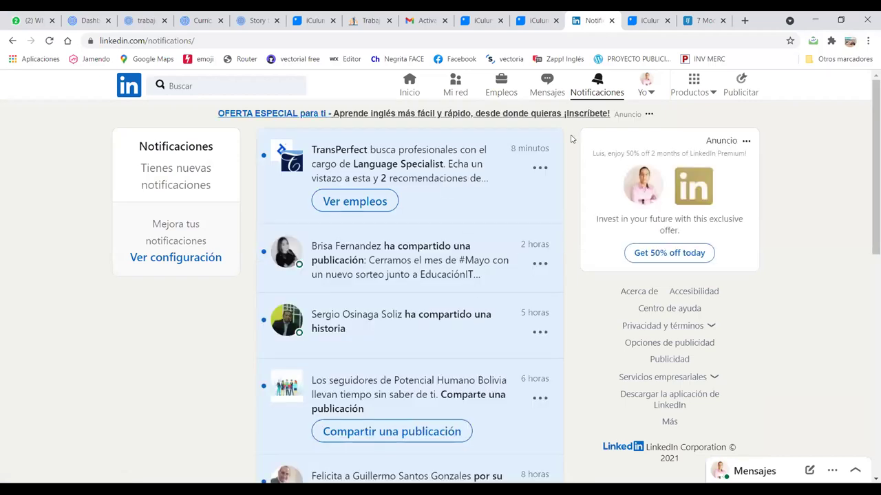
pyautogui.click(646, 92)
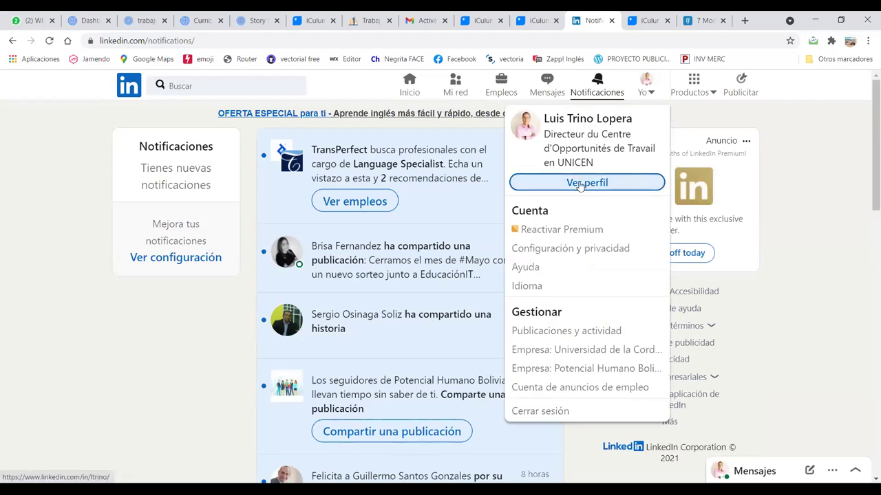
pyautogui.click(580, 183)
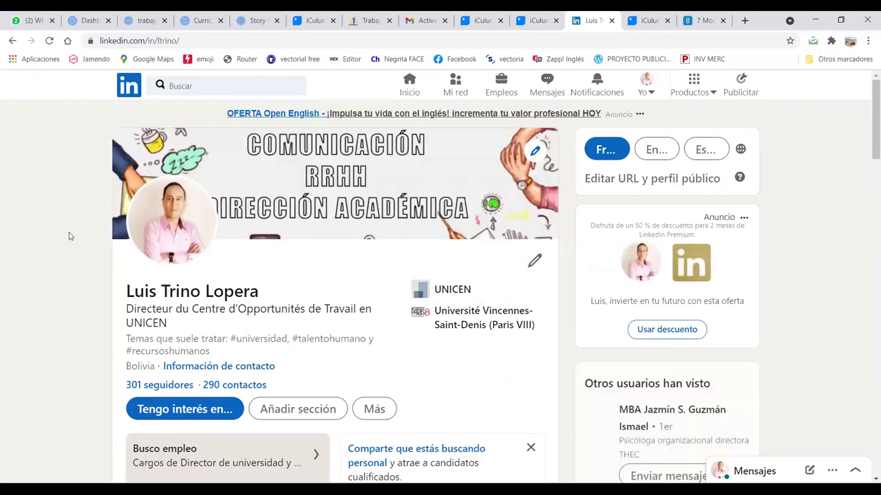
pyautogui.scroll(-1, 69, 236)
pyautogui.scroll(1, 68, 236)
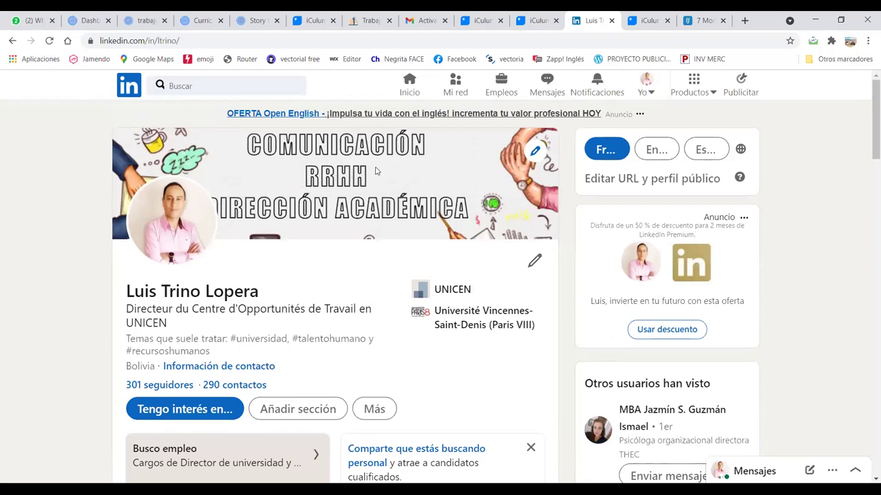
pyautogui.scroll(-3, 413, 174)
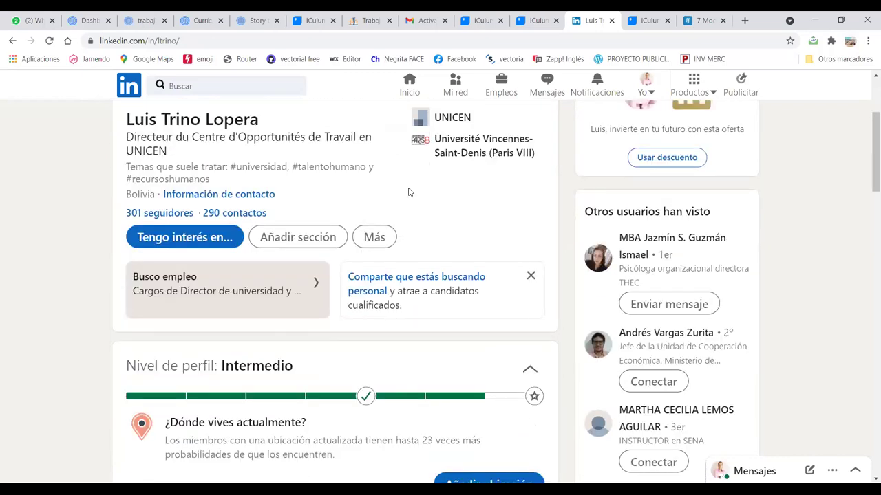
pyautogui.scroll(-2, 408, 192)
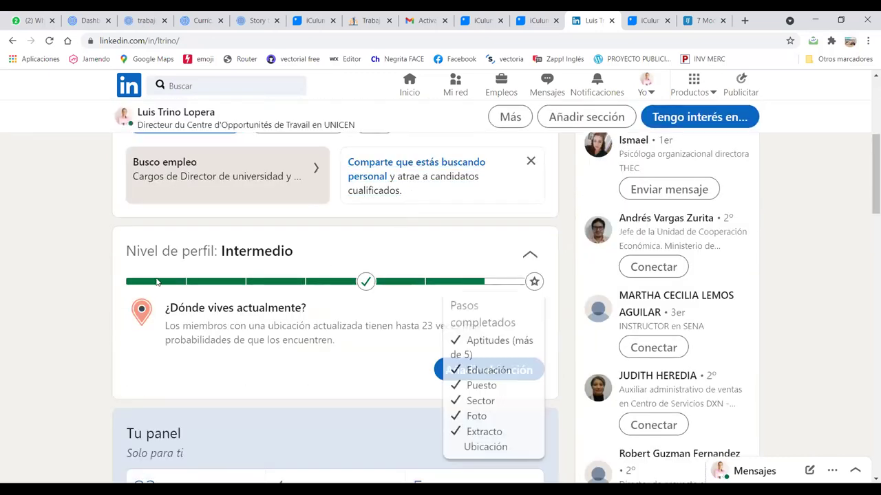
pyautogui.scroll(2, 221, 250)
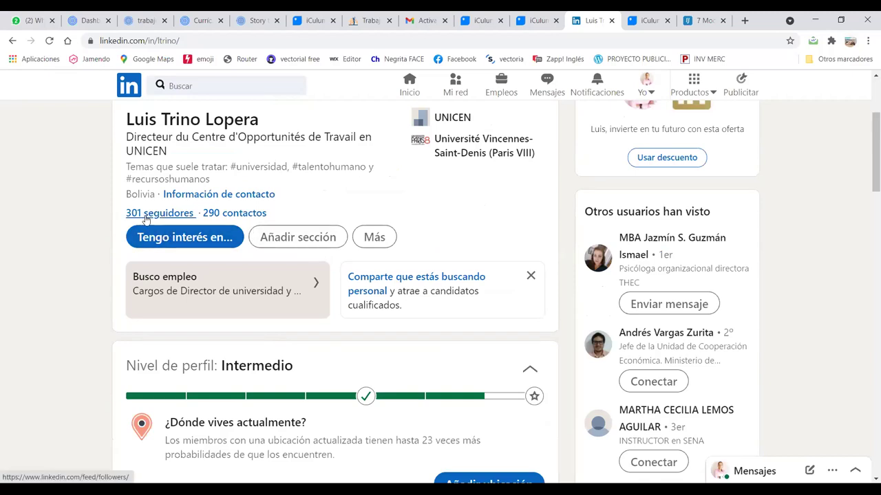
pyautogui.scroll(1, 145, 219)
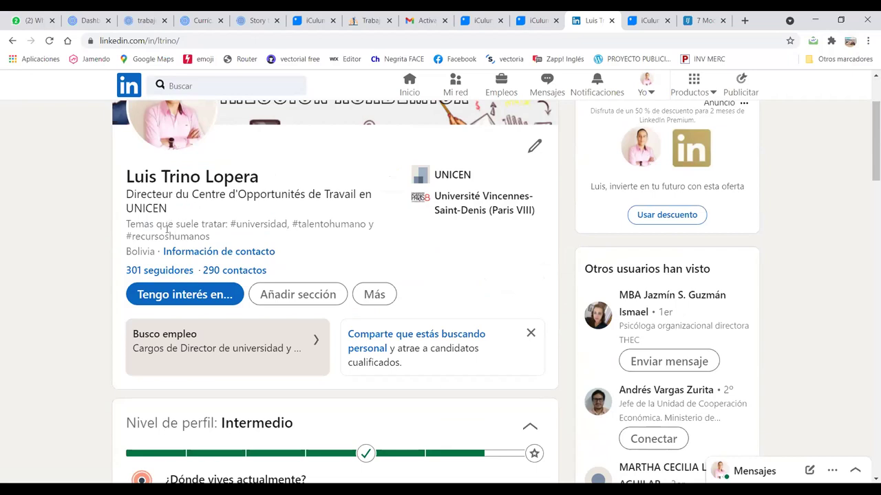
pyautogui.click(242, 253)
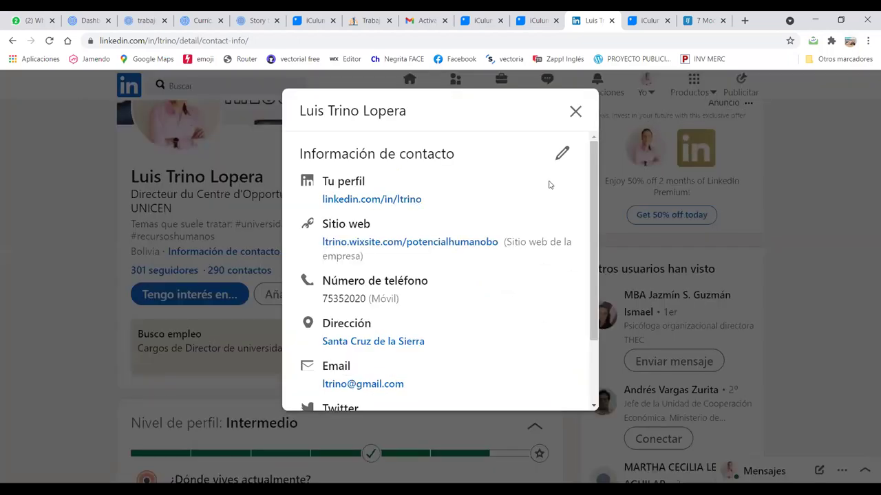
pyautogui.scroll(-1, 596, 183)
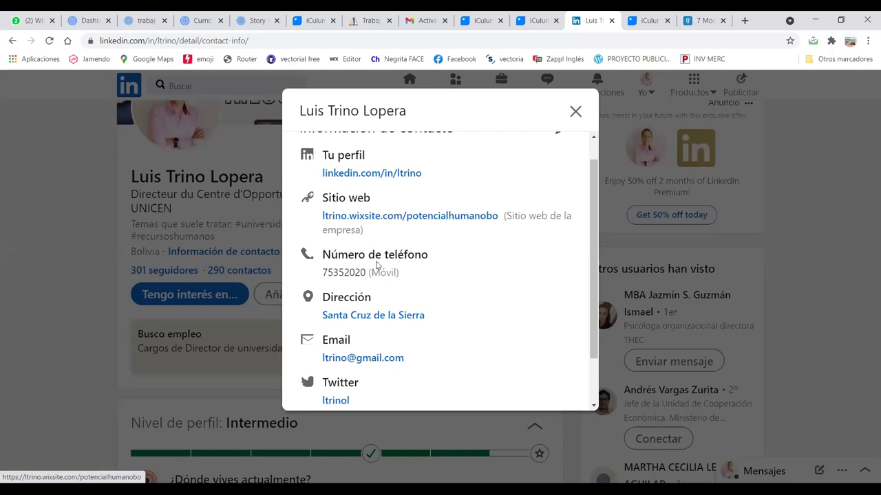
pyautogui.scroll(-1, 379, 248)
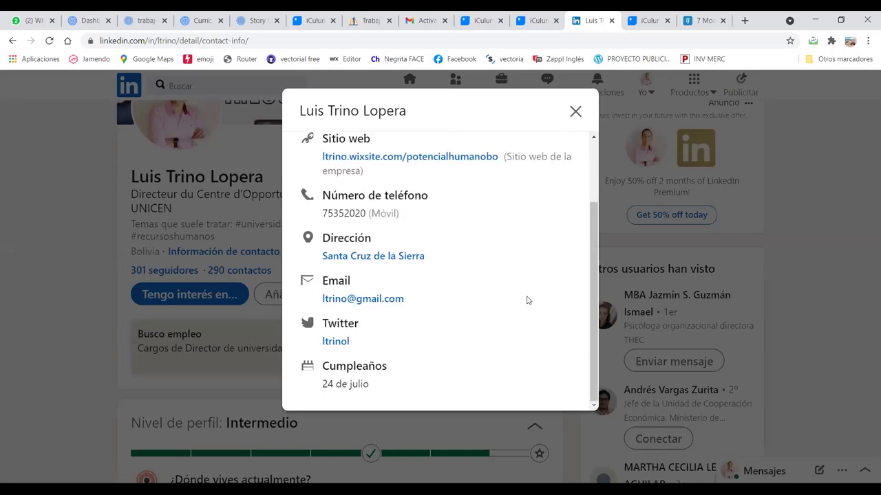
pyautogui.scroll(1, 528, 300)
pyautogui.click(575, 112)
# Briefly check the Más menu, then open the 'Busco empleo' card's Preferencias de empleo
pyautogui.scroll(-1, 429, 282)
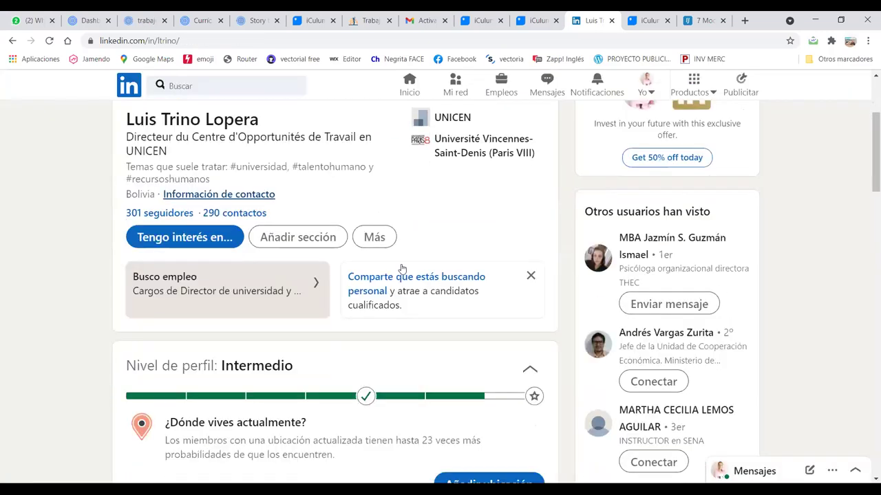
pyautogui.click(375, 238)
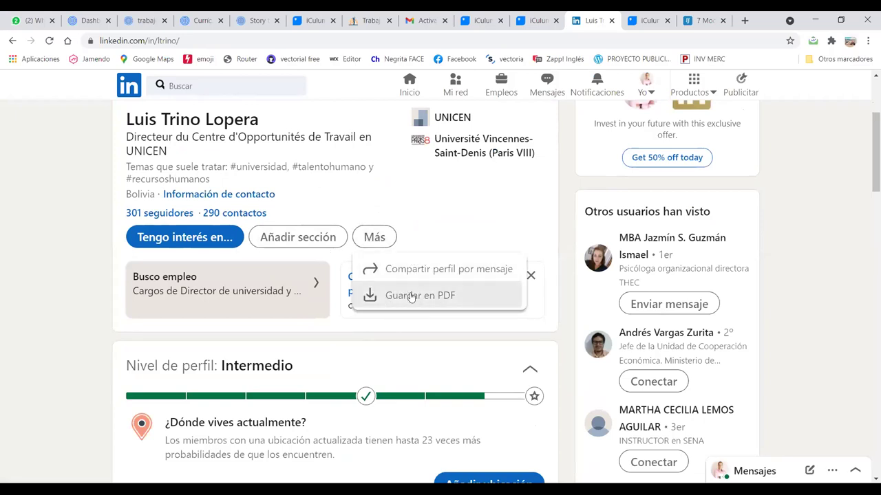
pyautogui.click(91, 260)
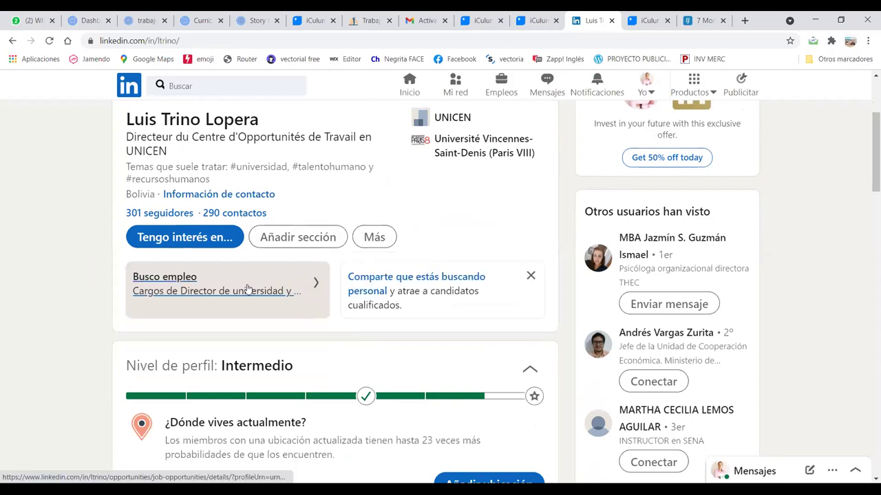
pyautogui.click(170, 286)
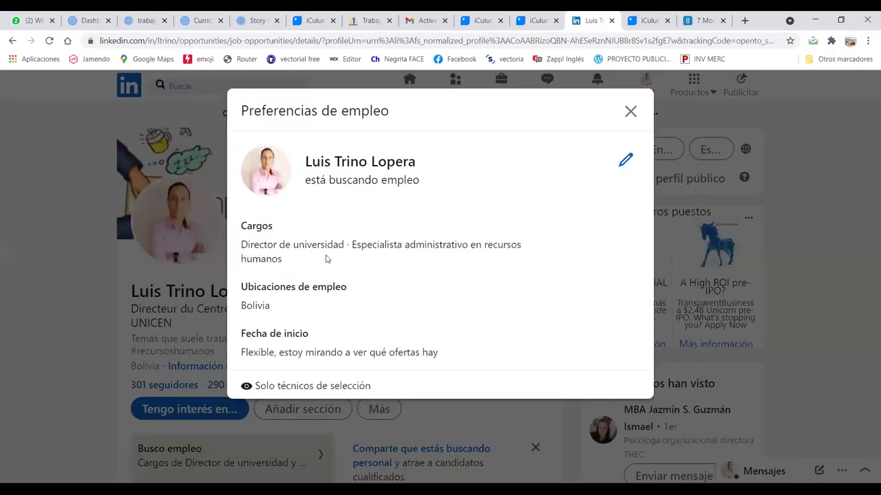
# Review the desired positions and recruiters-only visibility note, then close the Preferencias de empleo dialog
pyautogui.tripleClick(279, 253)
pyautogui.click(278, 255)
pyautogui.moveTo(371, 387); pyautogui.dragTo(256, 387)
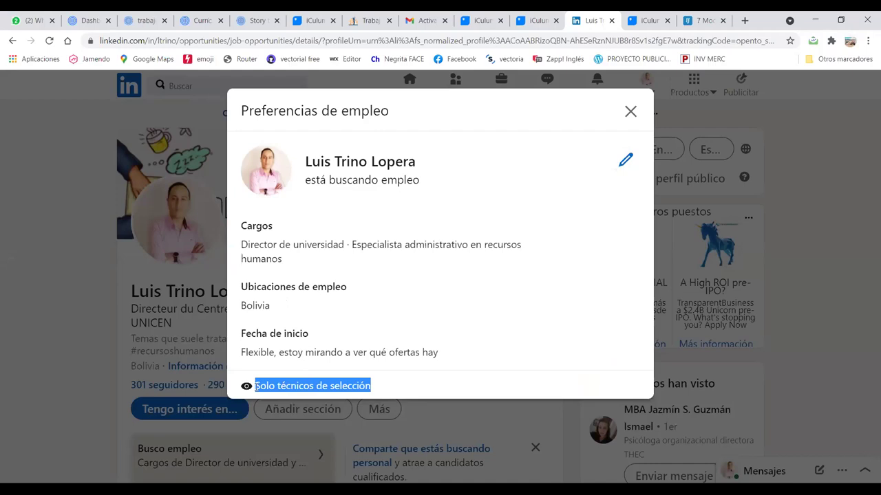
pyautogui.click(327, 347)
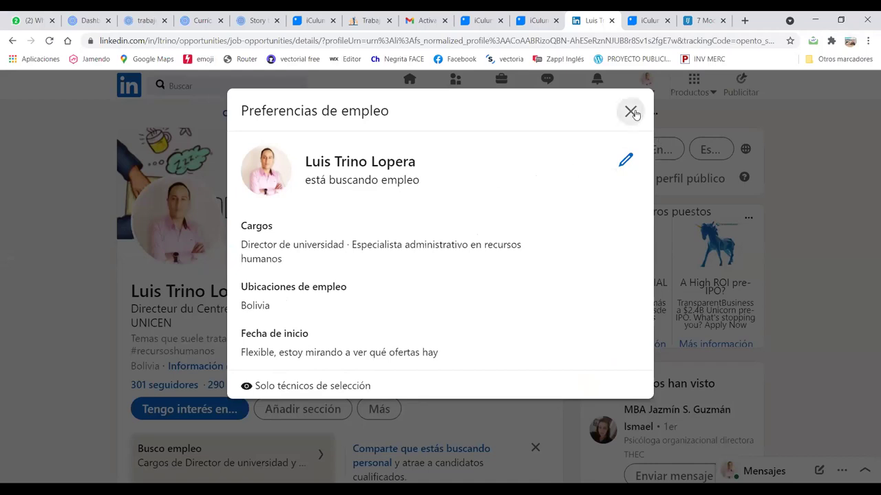
pyautogui.click(631, 112)
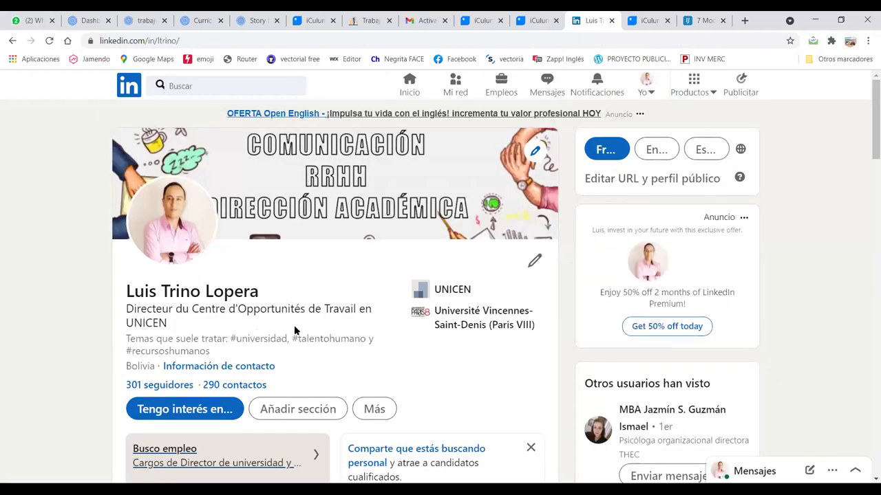
# Scroll down the profile past featured, activity and about to the Experiencia entry at UNICEN
pyautogui.scroll(-2, 294, 325)
pyautogui.scroll(-8, 294, 328)
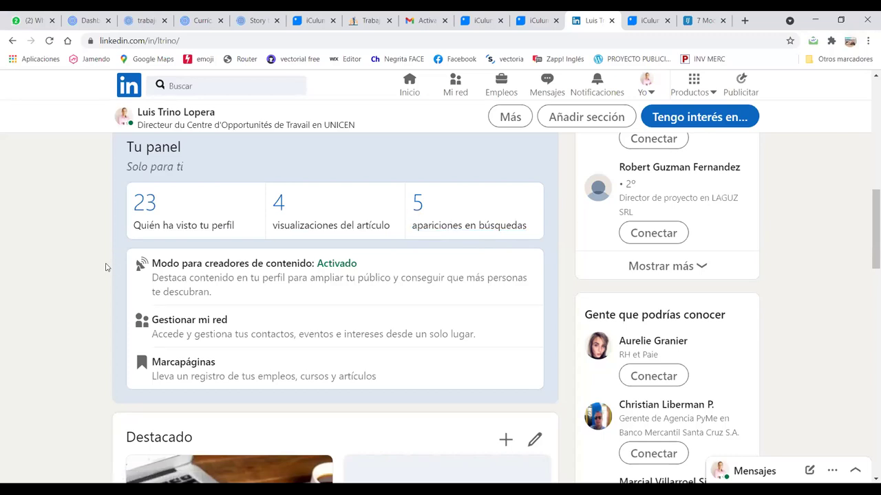
pyautogui.scroll(-1, 105, 267)
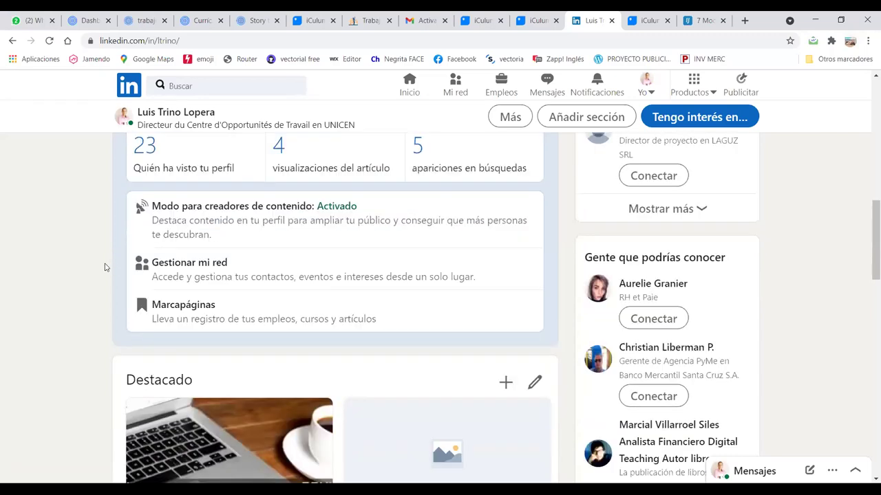
pyautogui.scroll(-3, 104, 267)
pyautogui.scroll(-1, 105, 267)
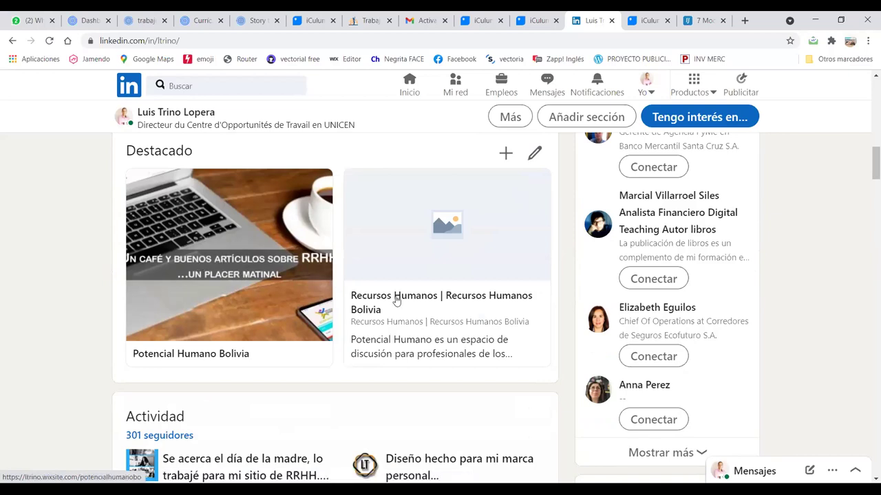
pyautogui.scroll(-3, 395, 300)
pyautogui.scroll(-2, 230, 272)
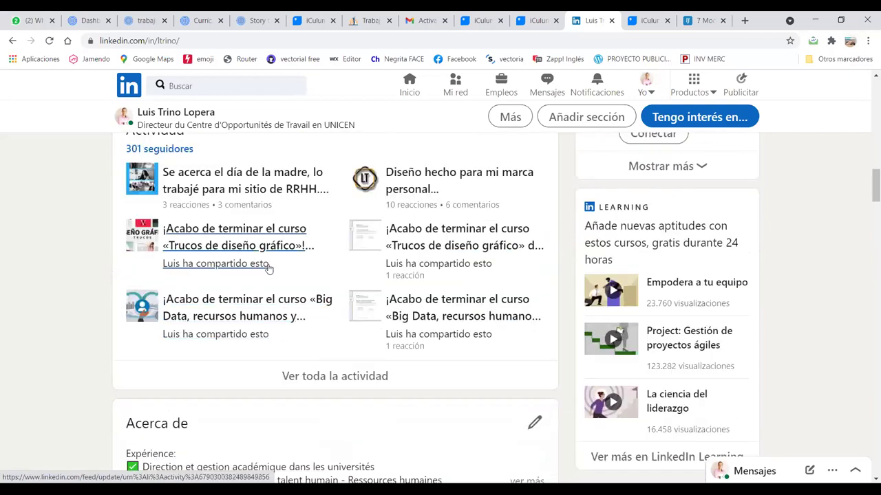
pyautogui.scroll(-3, 291, 236)
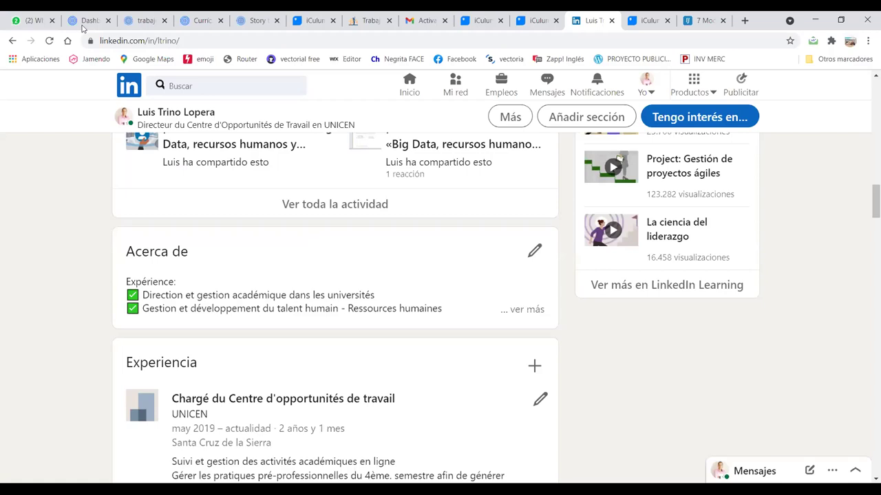
pyautogui.click(130, 90)
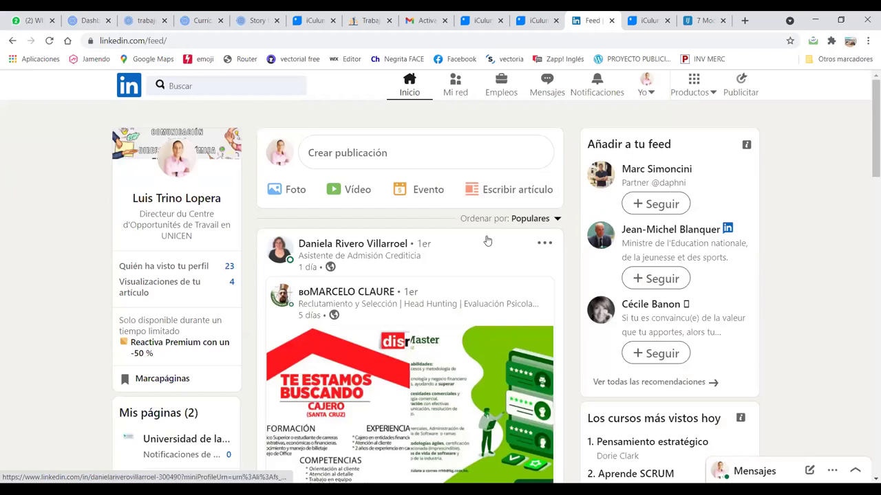
pyautogui.scroll(-2, 486, 240)
pyautogui.scroll(-1, 442, 262)
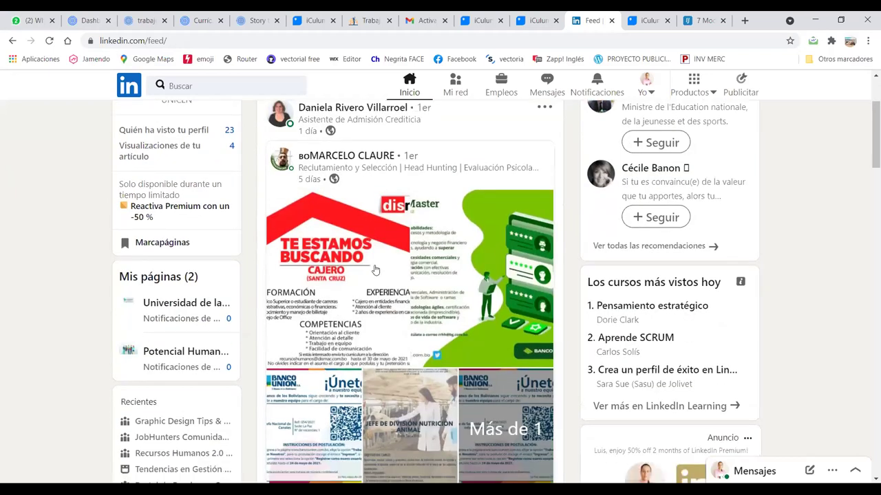
pyautogui.scroll(-5, 404, 244)
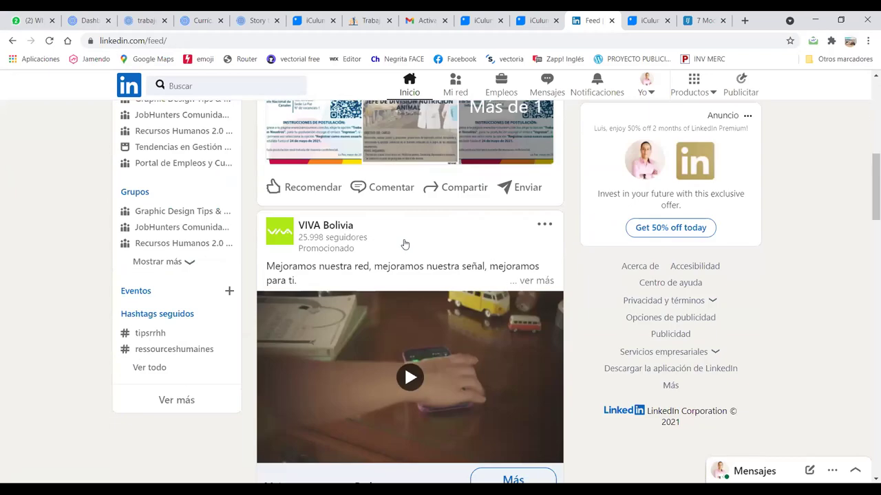
pyautogui.scroll(-5, 404, 243)
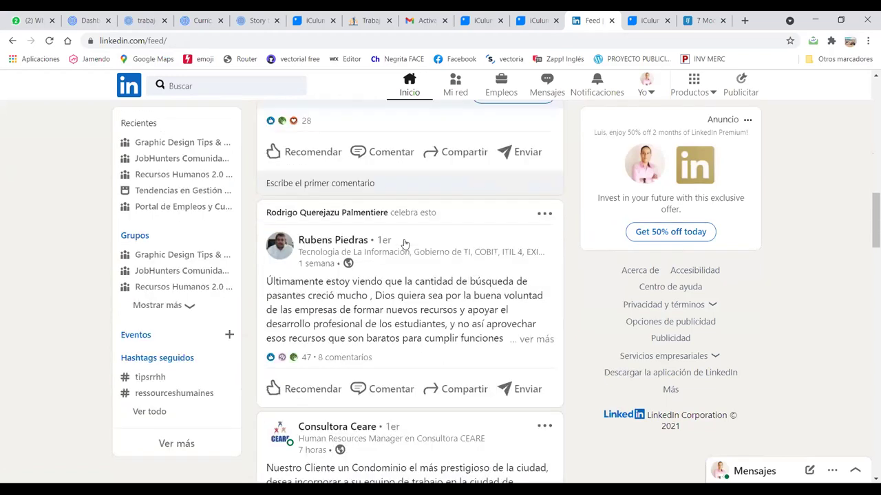
pyautogui.scroll(-1, 321, 243)
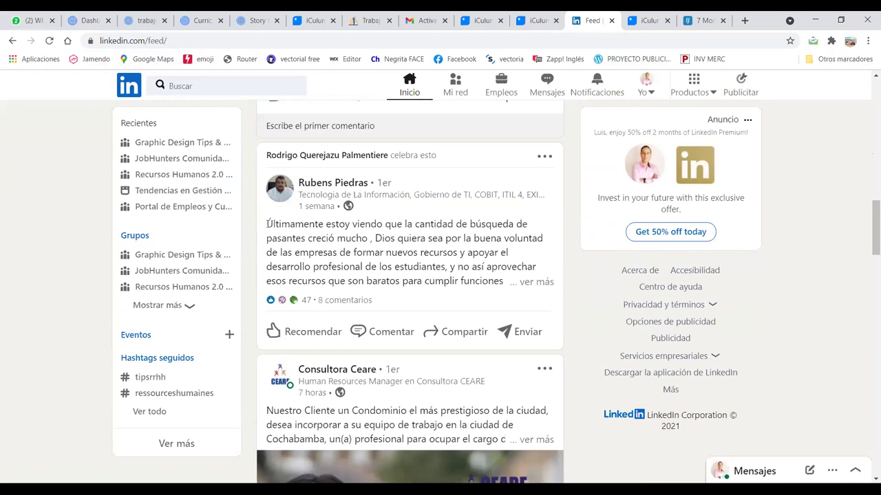
pyautogui.moveTo(267, 223); pyautogui.dragTo(383, 241)
pyautogui.click(397, 243)
pyautogui.scroll(-4, 397, 244)
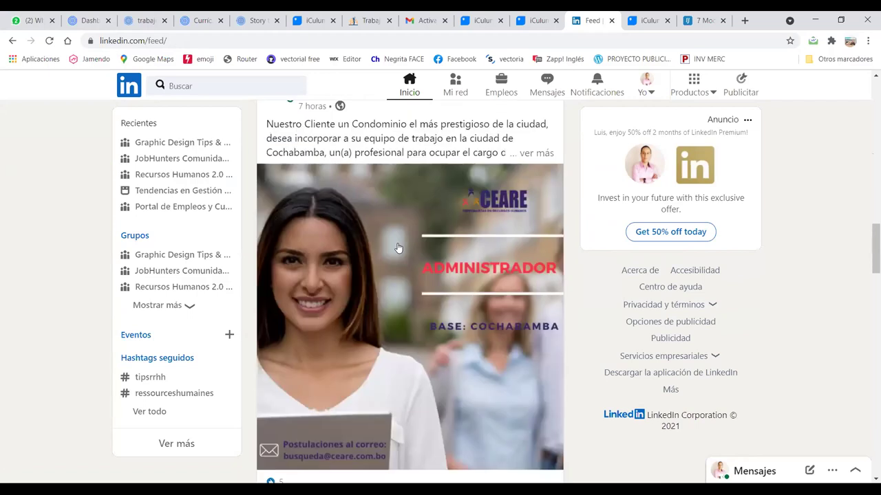
pyautogui.scroll(-2, 398, 248)
pyautogui.scroll(-3, 439, 206)
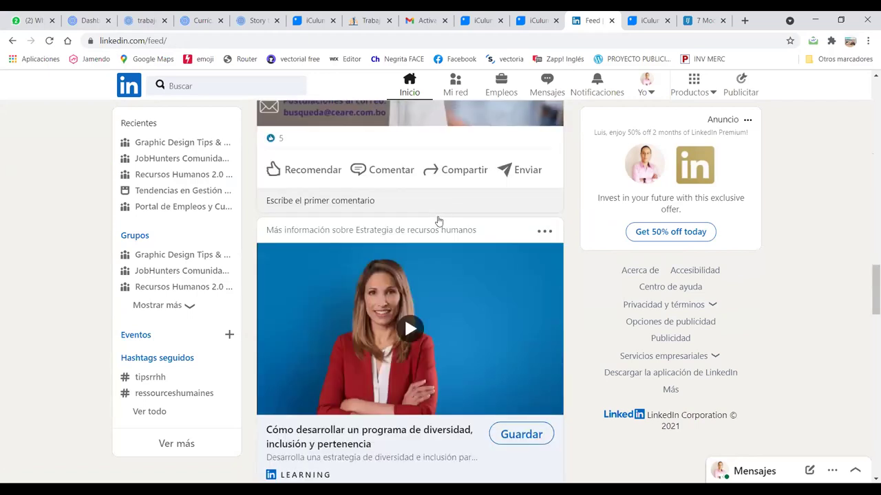
pyautogui.scroll(-2, 439, 220)
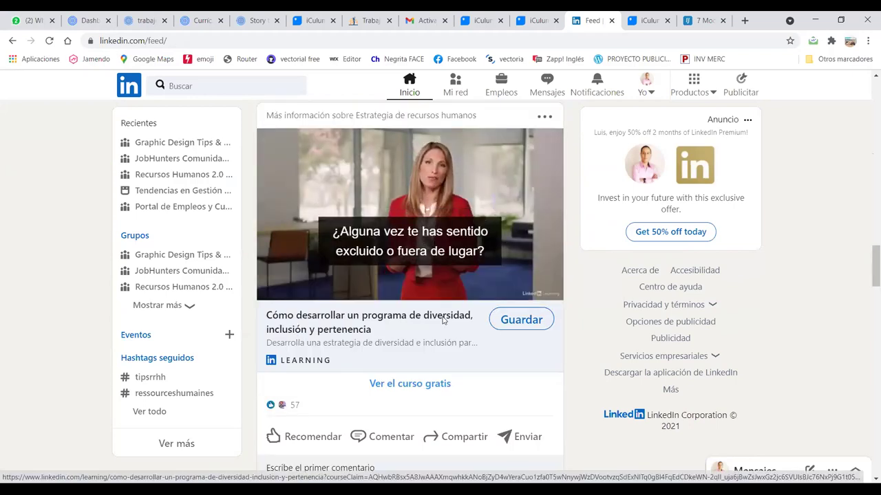
pyautogui.scroll(-3, 444, 320)
pyautogui.scroll(-5, 444, 320)
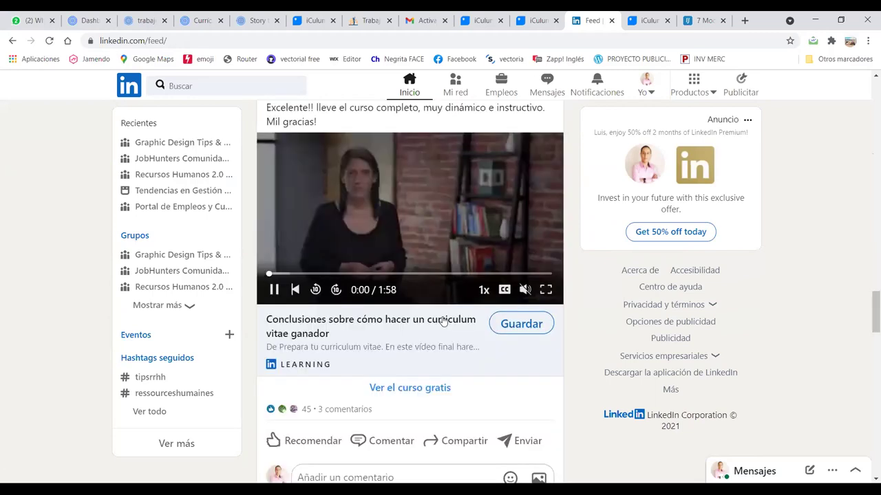
pyautogui.scroll(-10, 443, 321)
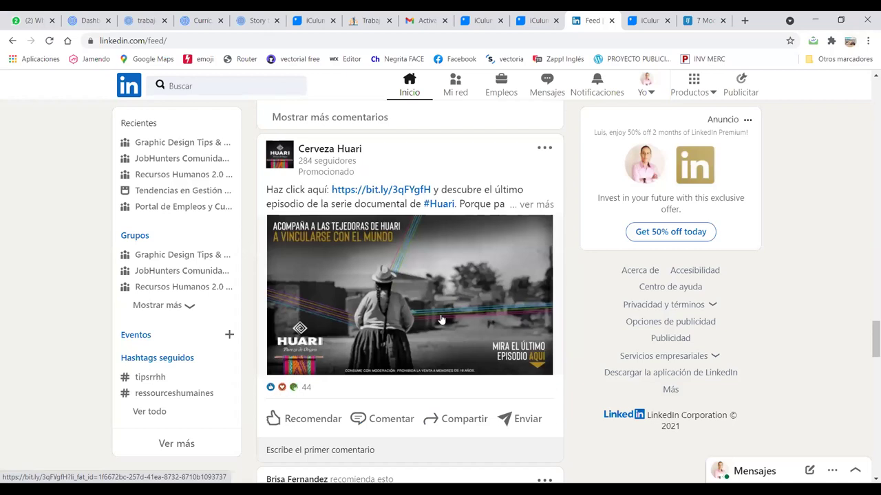
pyautogui.scroll(-7, 441, 320)
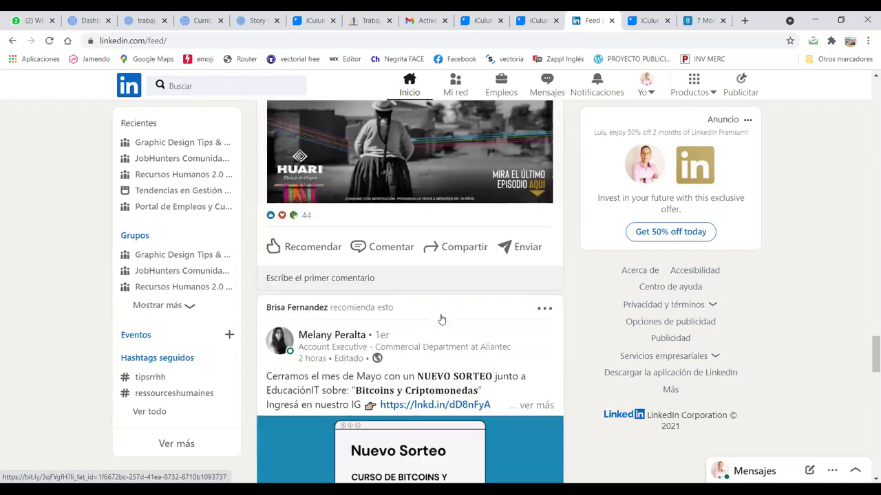
pyautogui.scroll(-3, 427, 291)
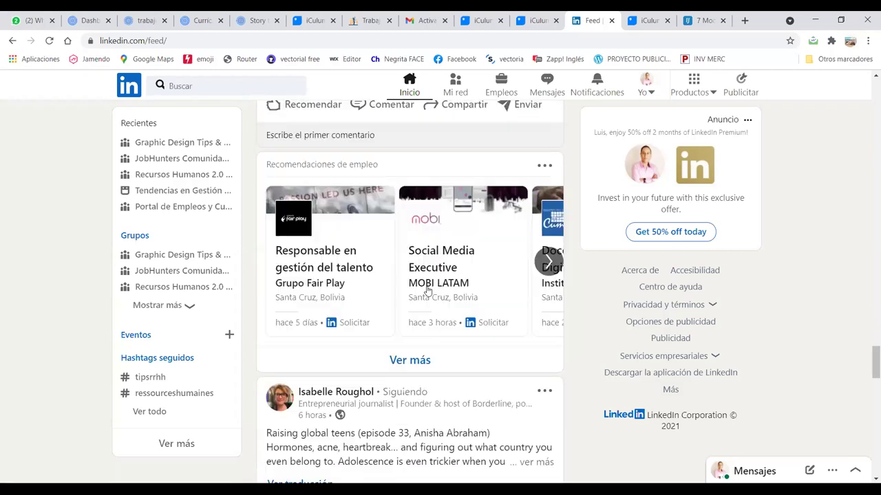
pyautogui.scroll(-5, 426, 292)
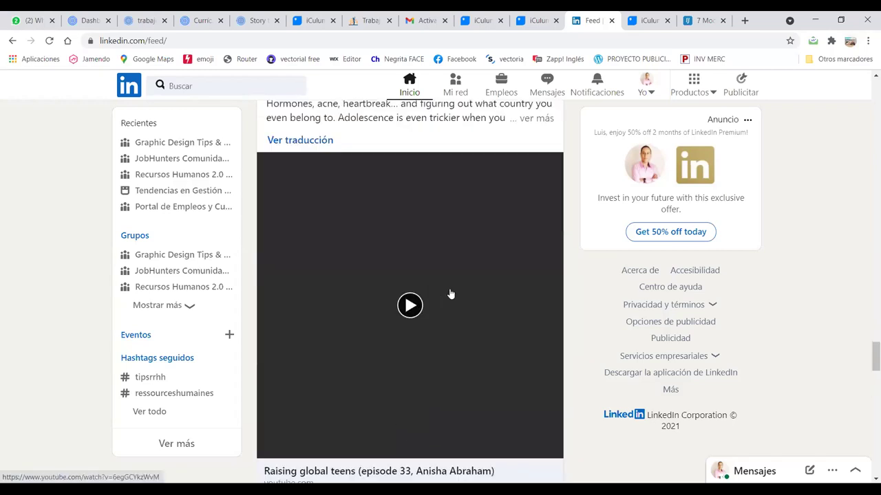
pyautogui.scroll(12, 867, 131)
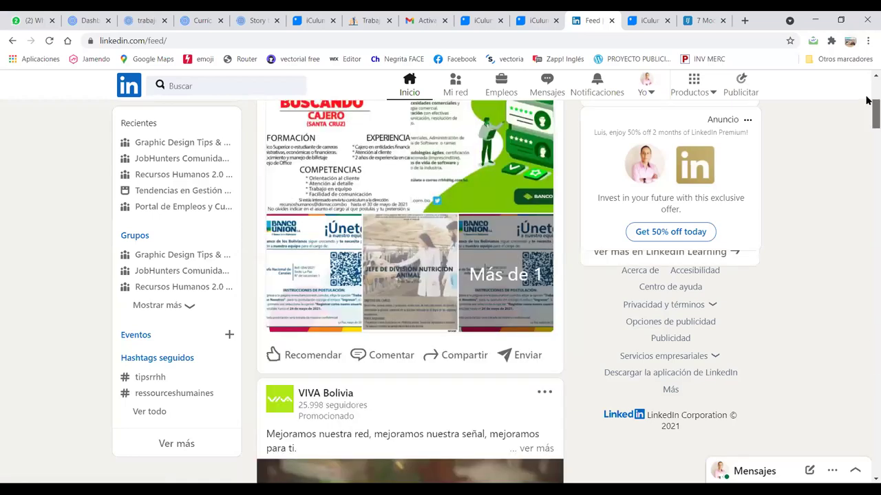
pyautogui.scroll(3, 403, 211)
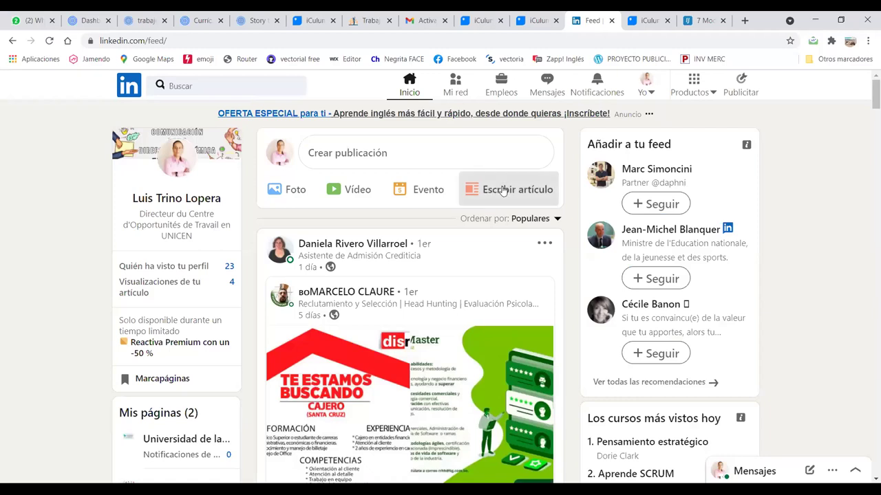
# Begin a new article posted as the personal profile and scroll the empty editor
pyautogui.click(502, 189)
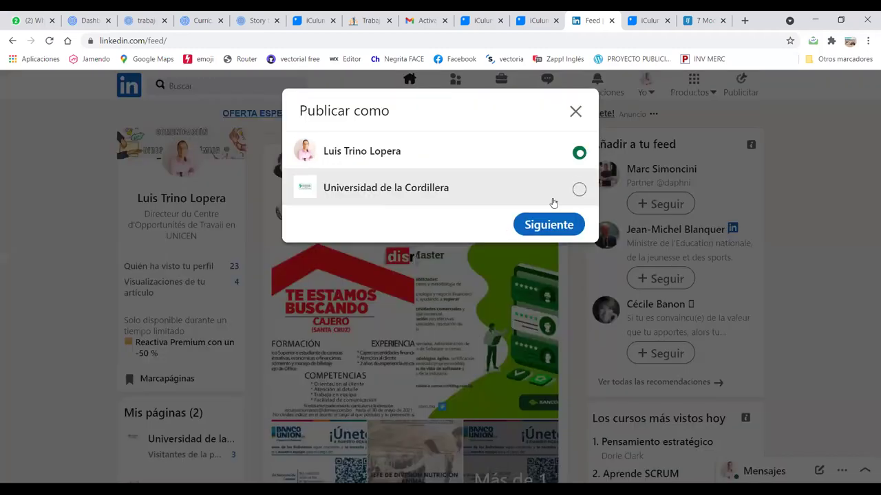
pyautogui.click(562, 225)
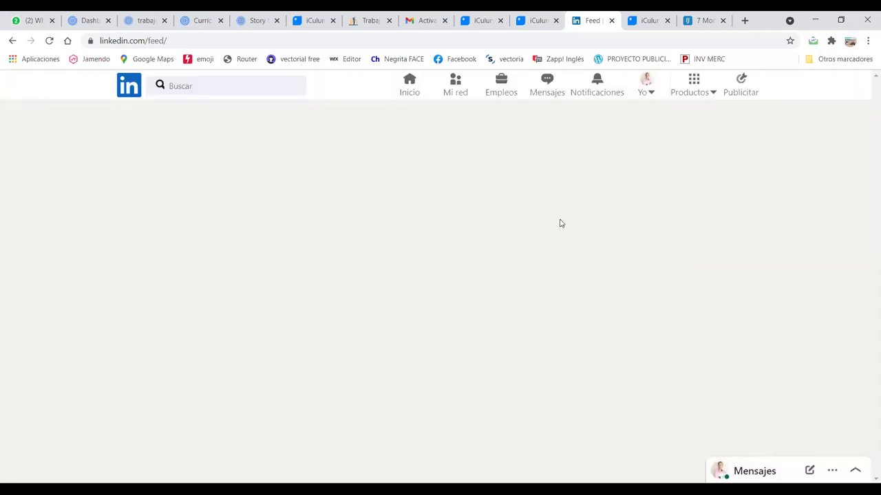
pyautogui.scroll(-1, 437, 317)
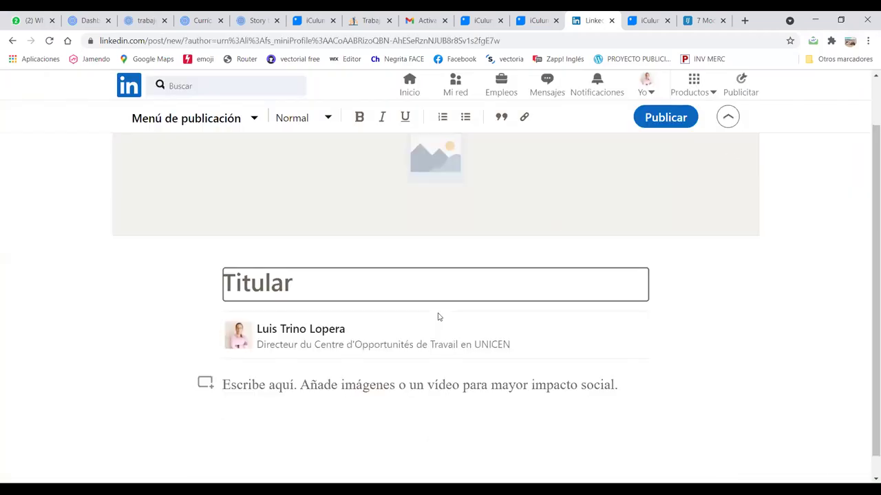